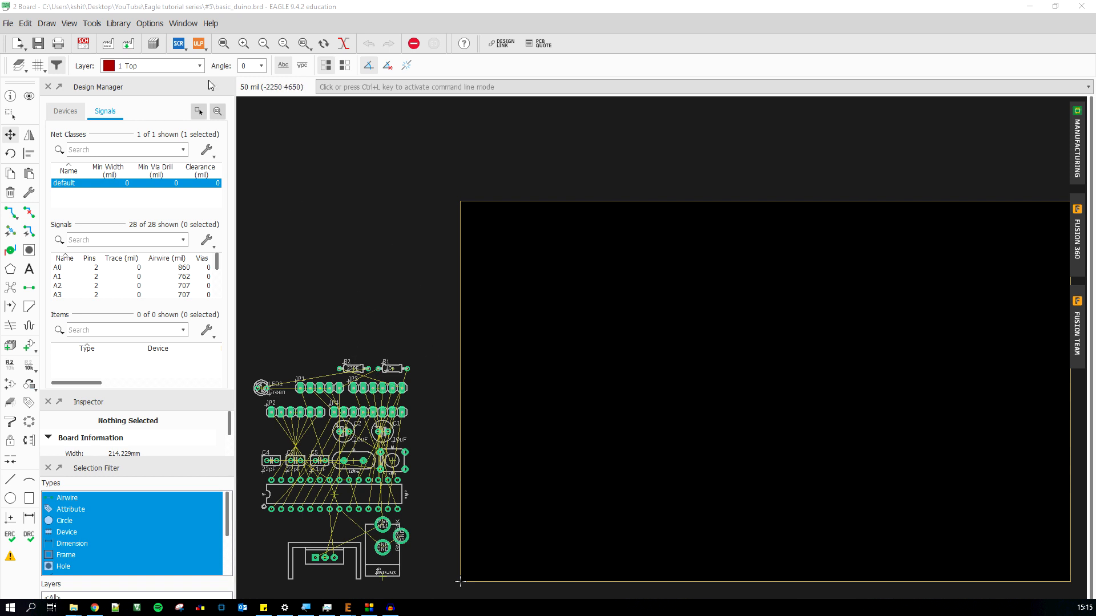
click(183, 24)
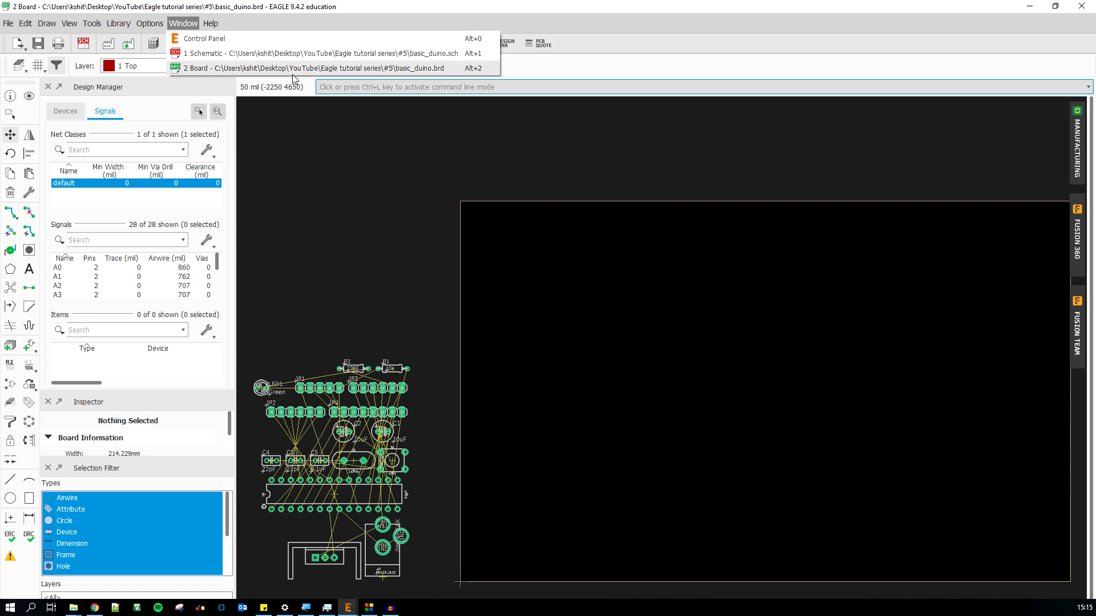
click(392, 243)
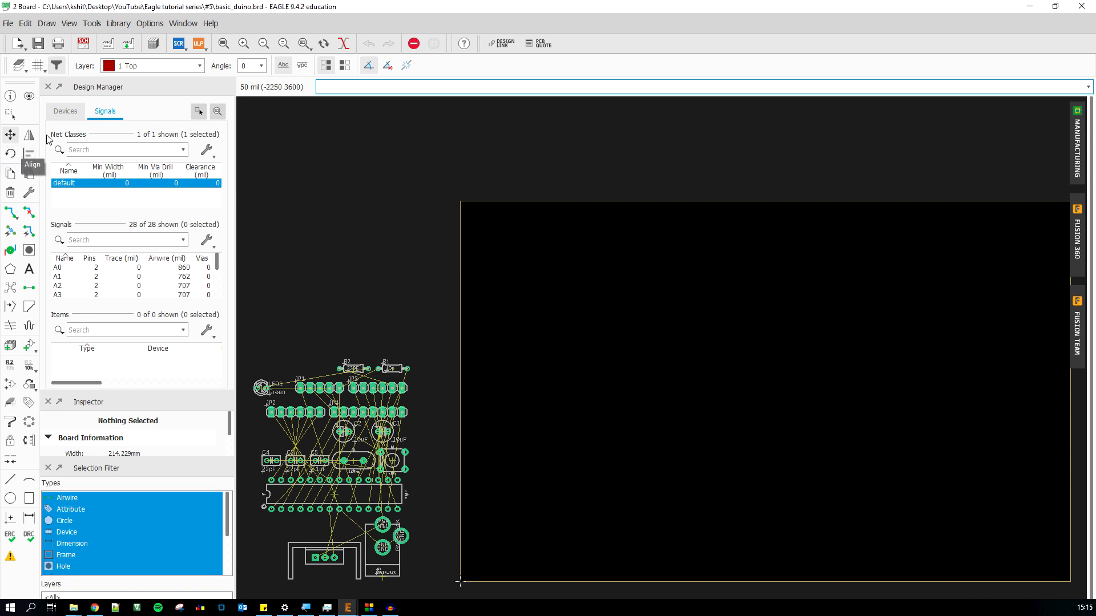
Move header JP1 into the board outline as a trial and return it to its place among the unplaced parts
click(11, 136)
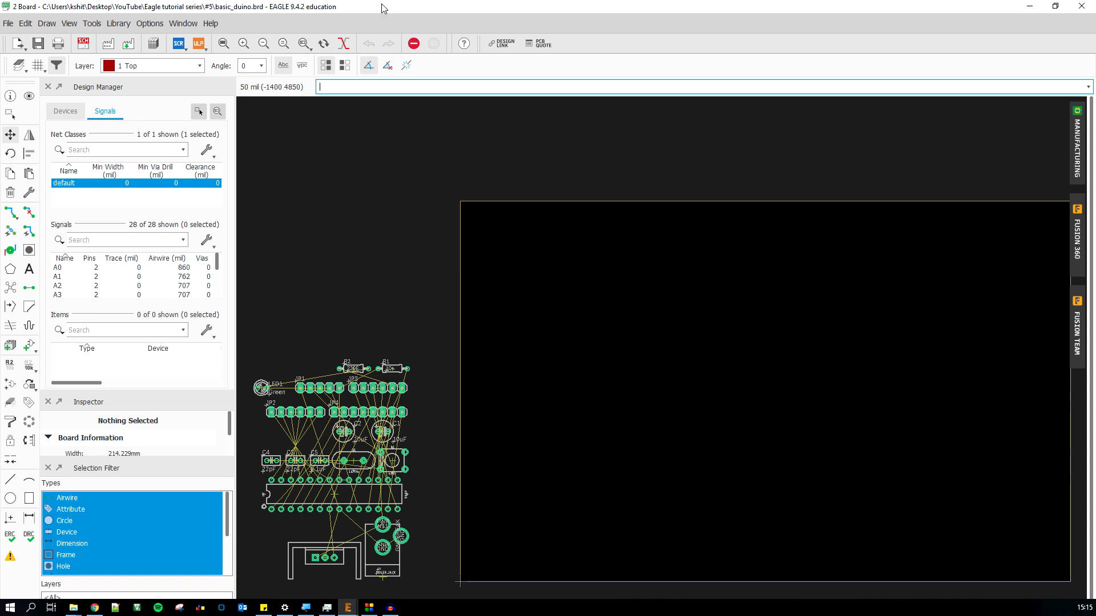
scroll(301, 425, up, 7)
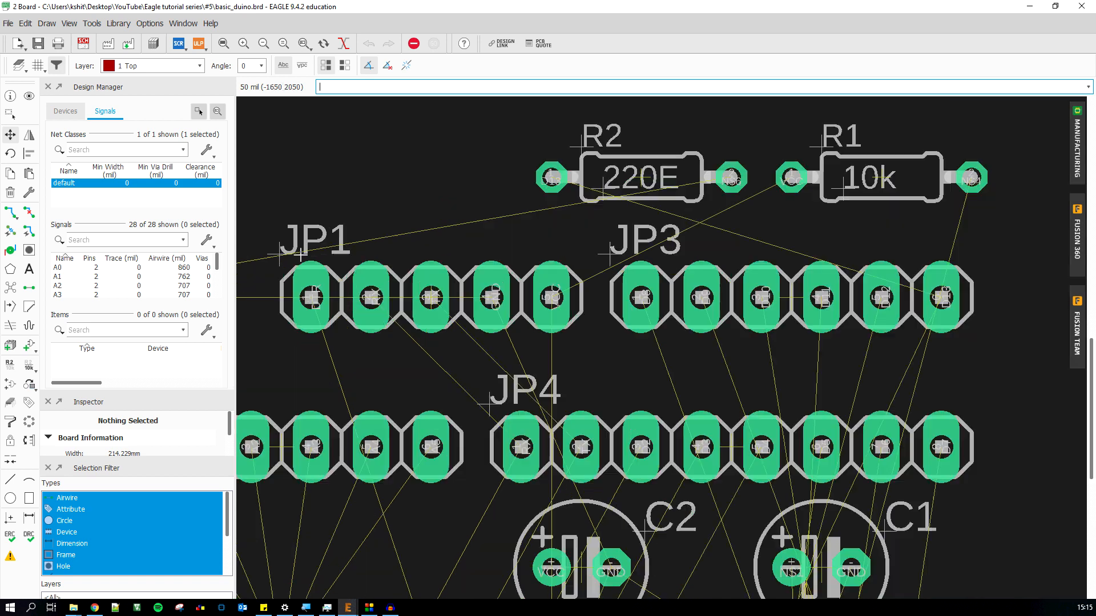
scroll(305, 255, up, 4)
scroll(394, 301, up, 2)
scroll(481, 327, down, 1)
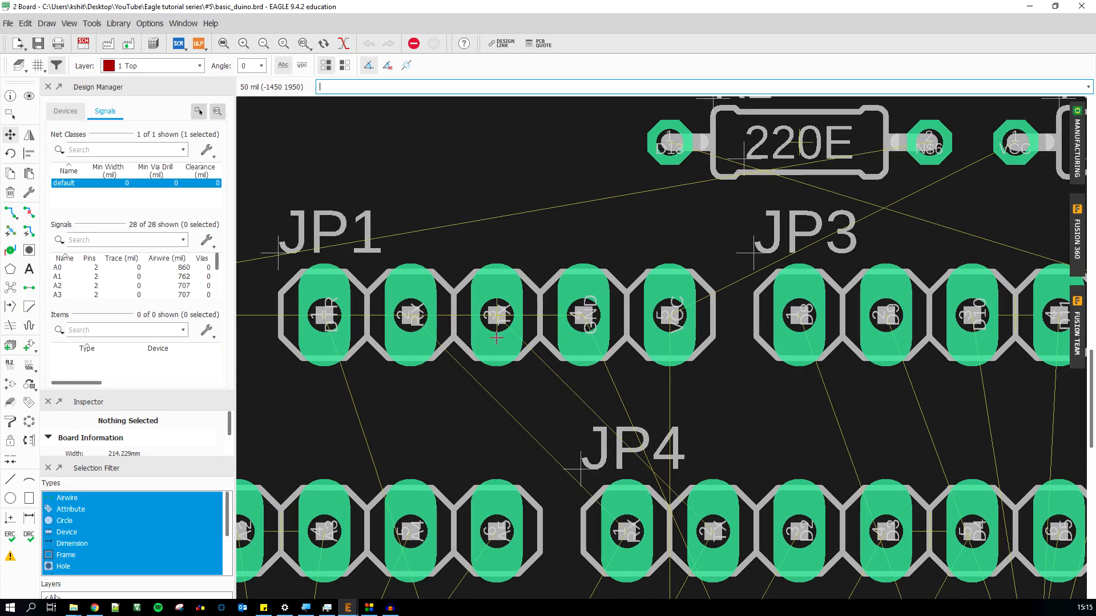
click(496, 318)
scroll(496, 317, down, 10)
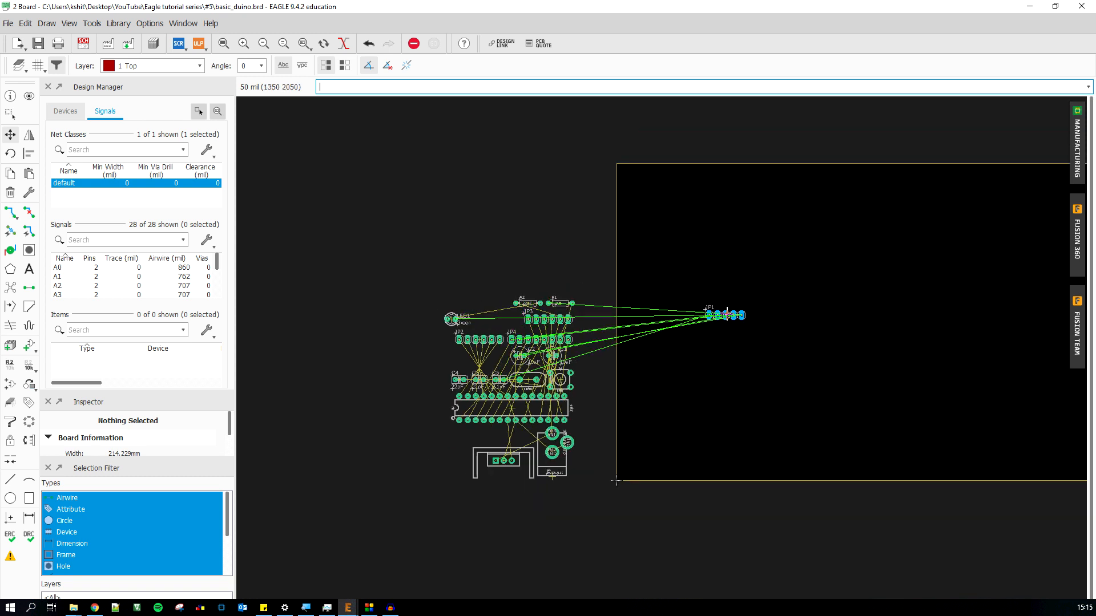
scroll(525, 320, down, 2)
scroll(591, 306, up, 4)
scroll(571, 307, down, 3)
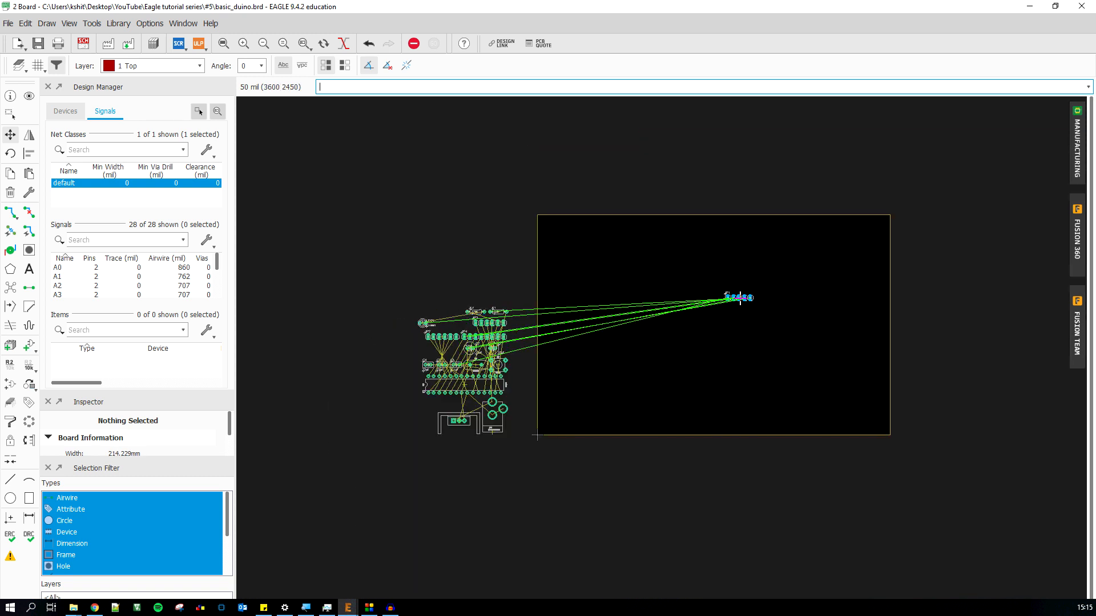
click(465, 322)
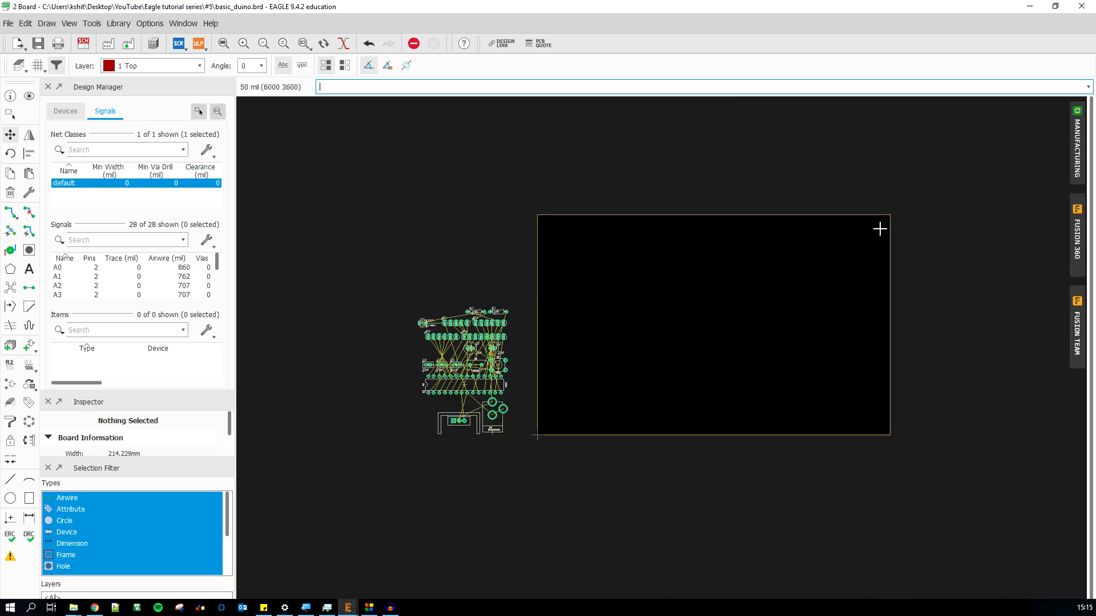
Examine the board outline's origin corner and opposite corner to read their coordinates in mil
scroll(930, 283, up, 2)
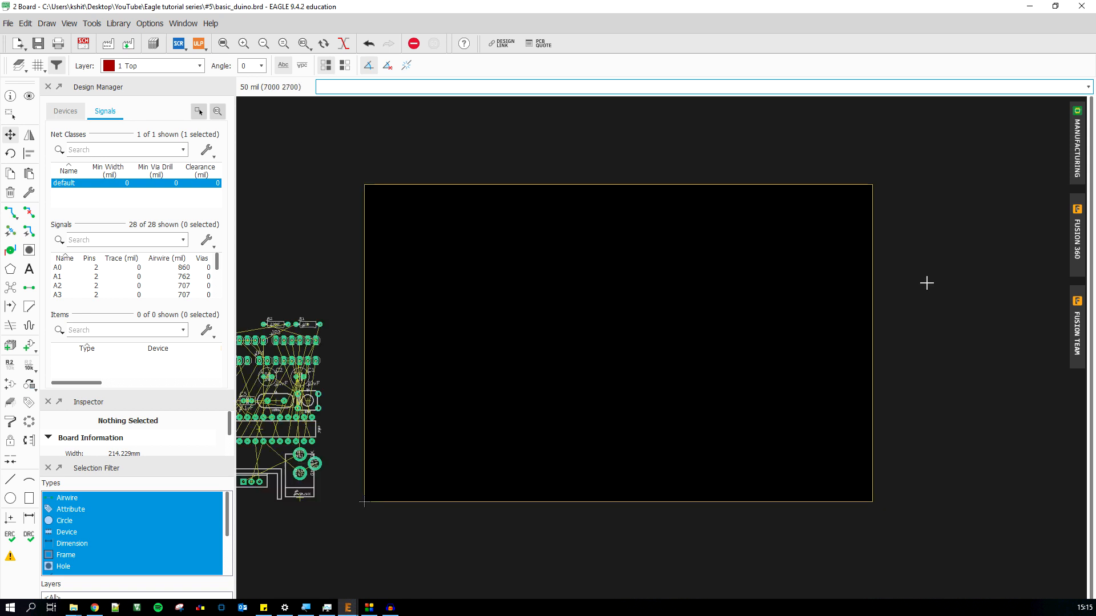
scroll(931, 284, down, 1)
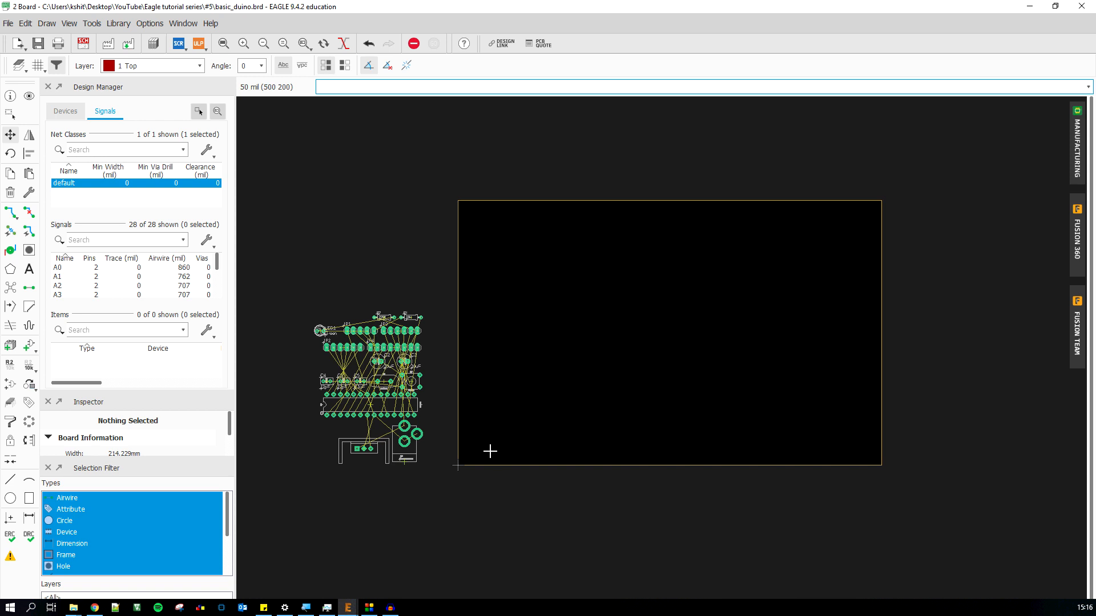
scroll(459, 463, up, 2)
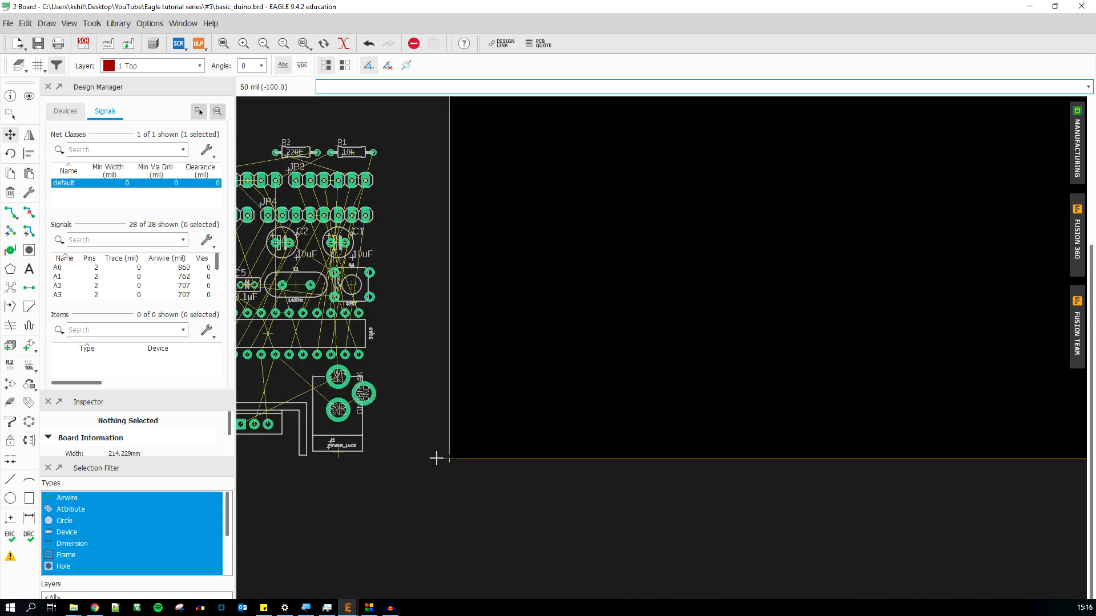
scroll(436, 458, down, 3)
scroll(808, 226, up, 3)
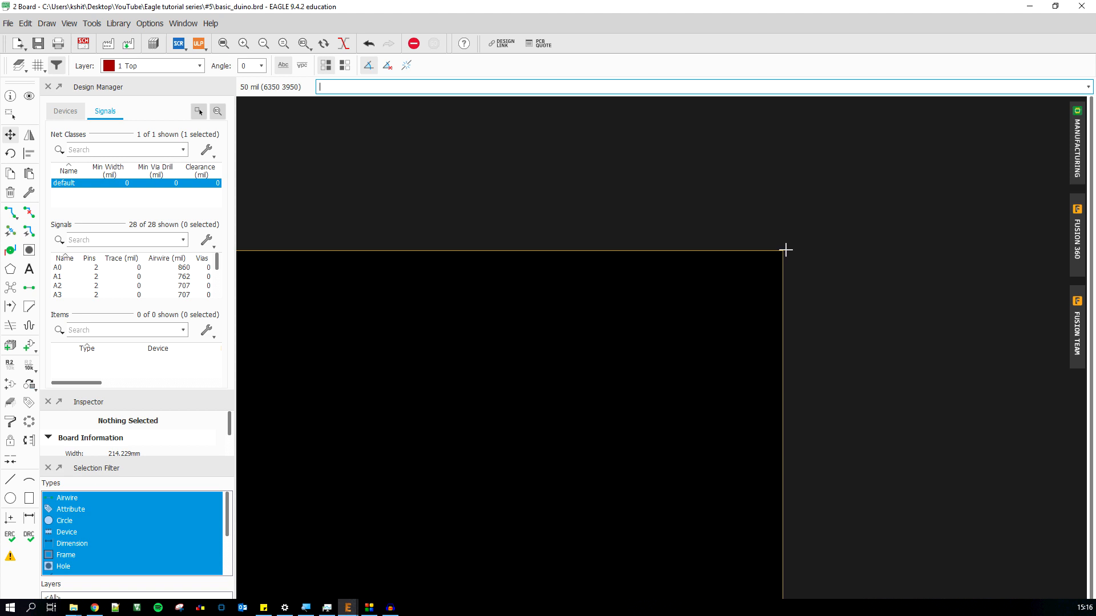
scroll(781, 251, up, 3)
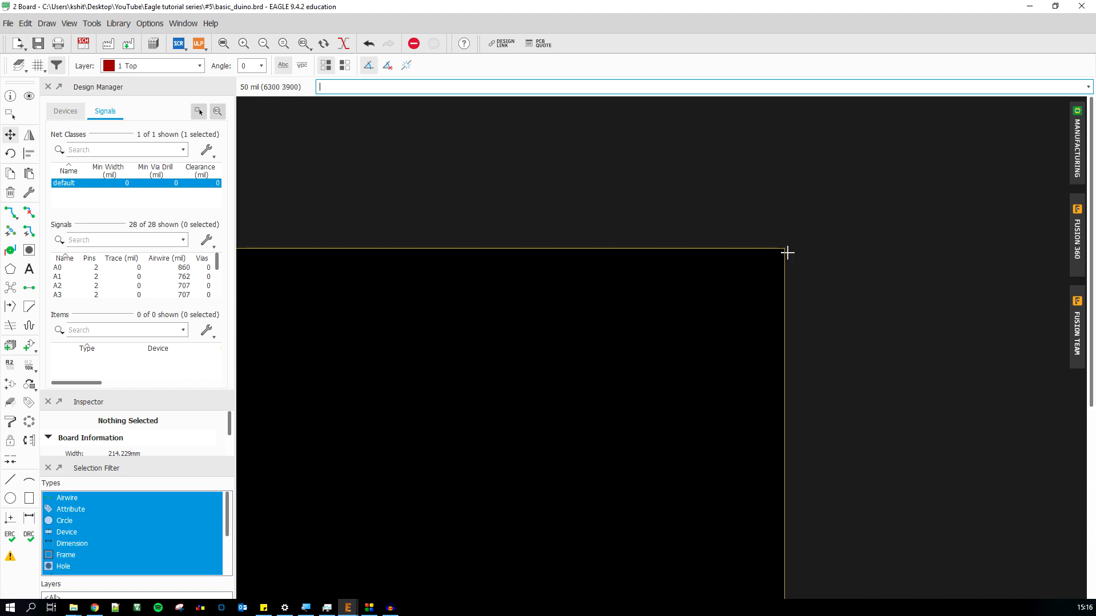
scroll(783, 248, down, 3)
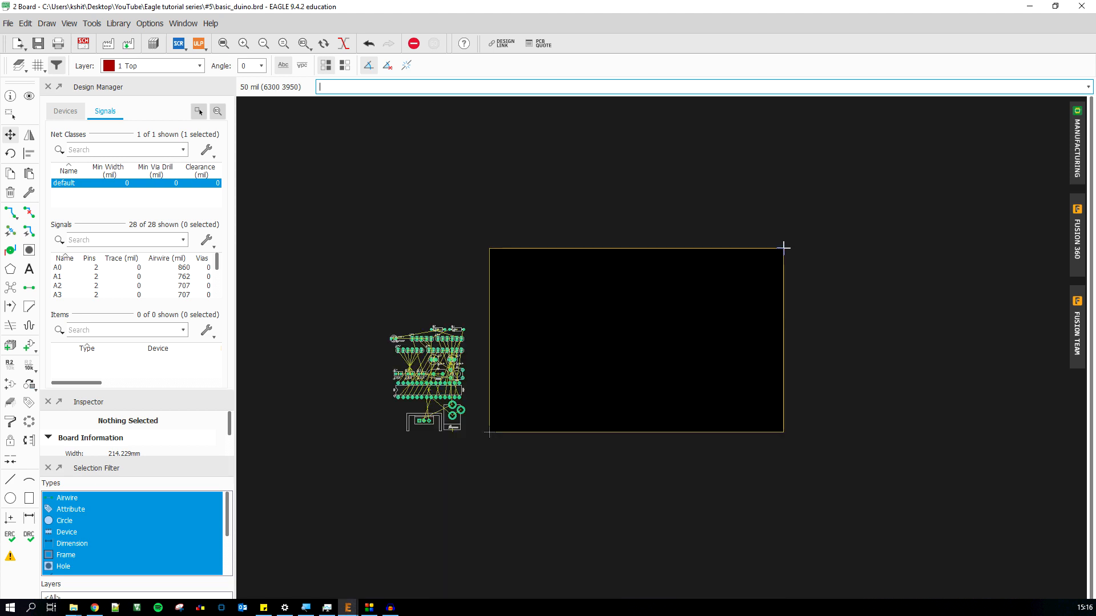
scroll(460, 252, up, 2)
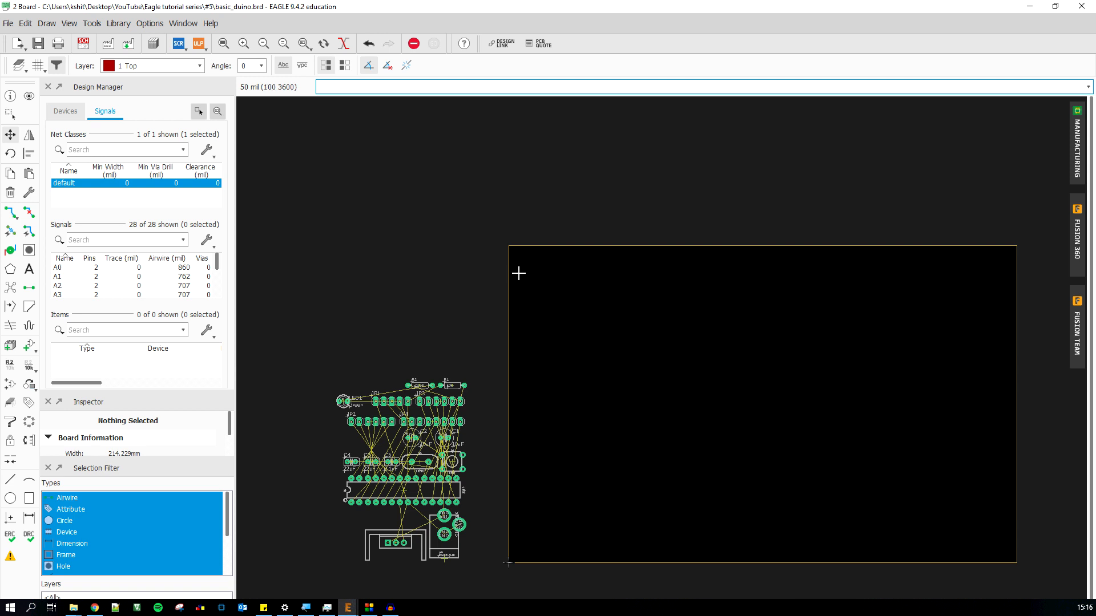
Set the board grid to millimetres with a size of 1 mm and an alternate size of 0.5 mm
click(33, 70)
click(128, 80)
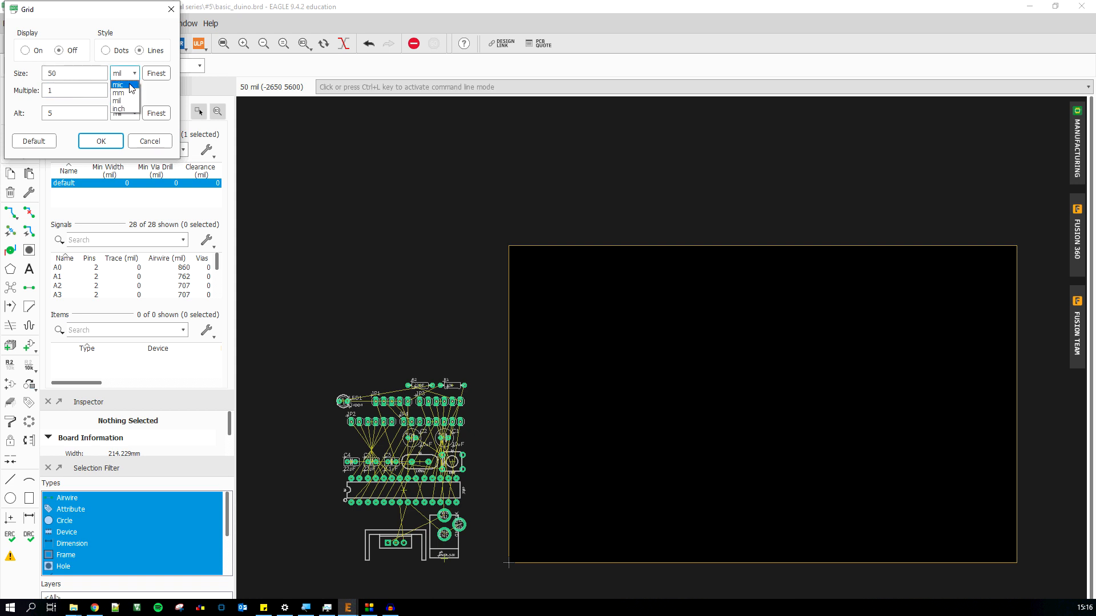
click(124, 92)
click(129, 113)
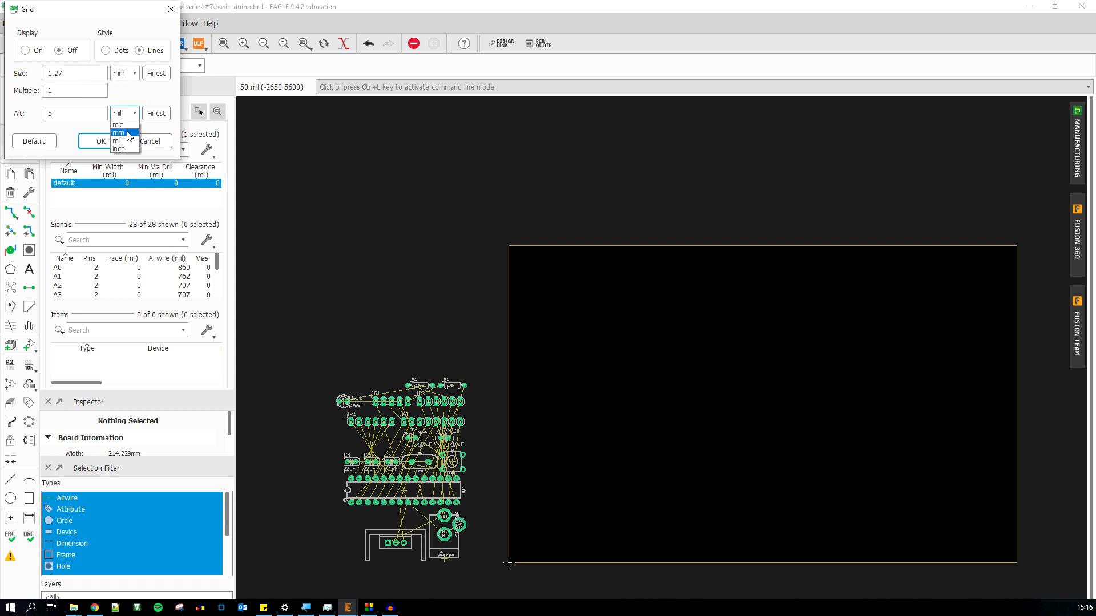
click(118, 132)
click(69, 73)
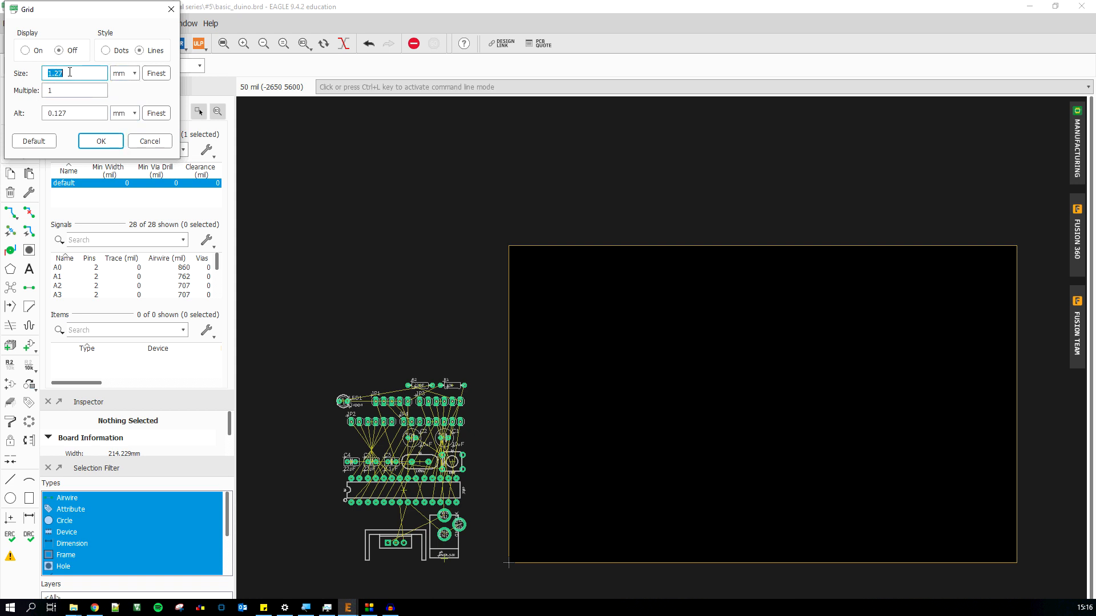
text(1)
double_click(77, 114)
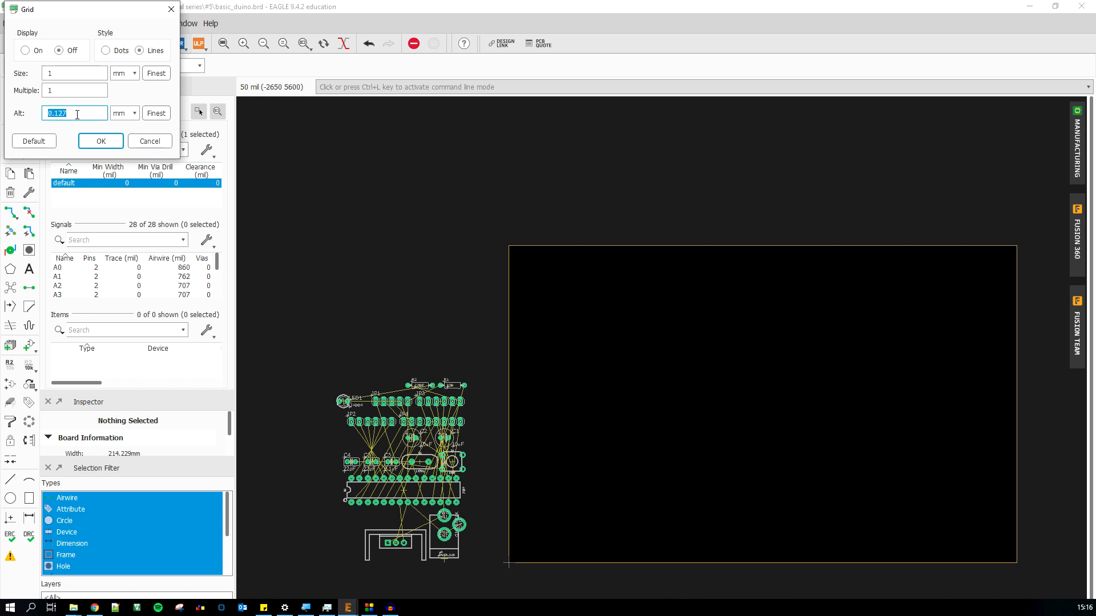
text(0.5)
click(95, 144)
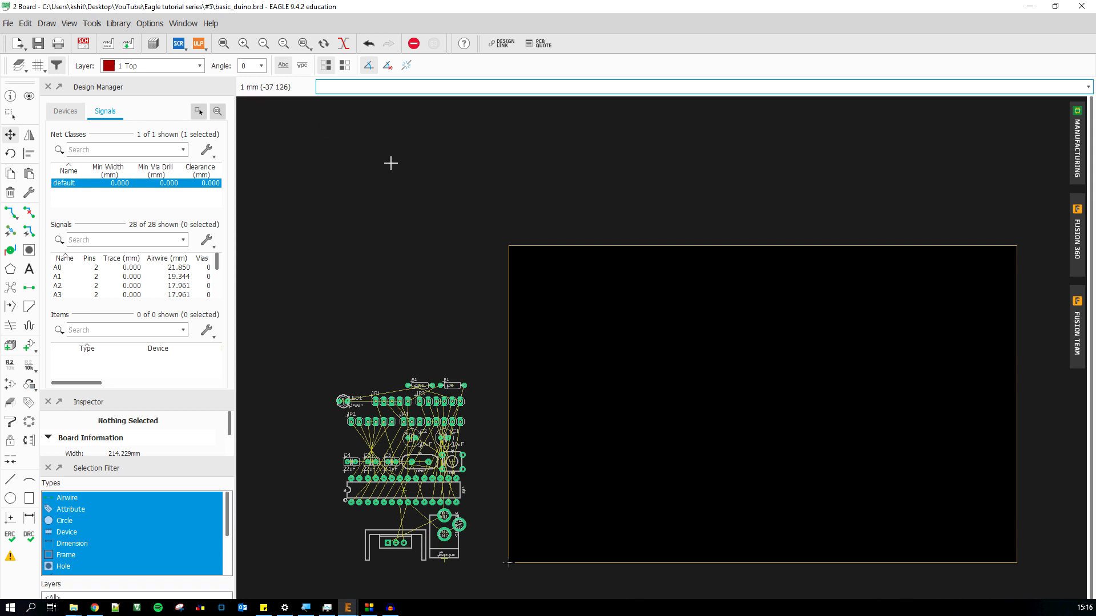
Examine the board outline's far corner to read the board's extent in millimetres
scroll(653, 265, down, 3)
scroll(858, 253, up, 3)
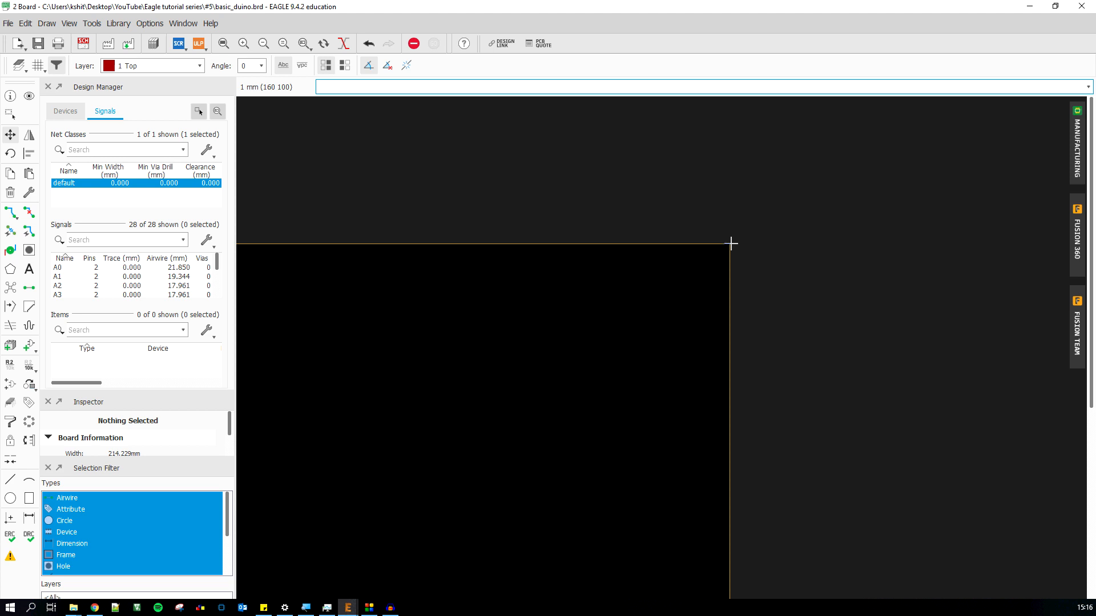
scroll(732, 244, down, 3)
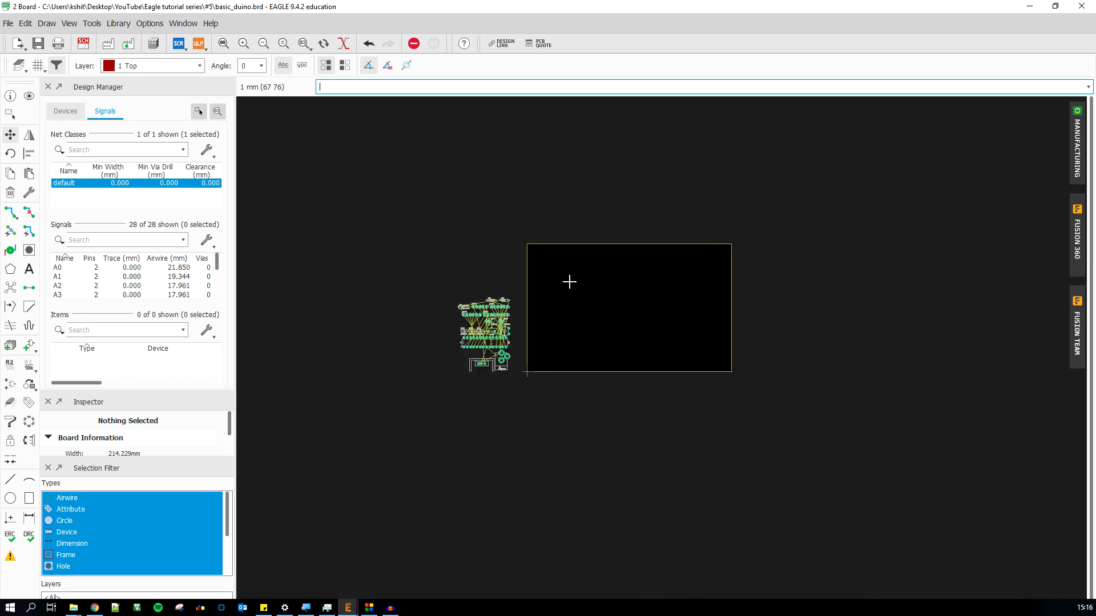
scroll(526, 306, up, 3)
scroll(562, 300, down, 4)
scroll(525, 319, up, 3)
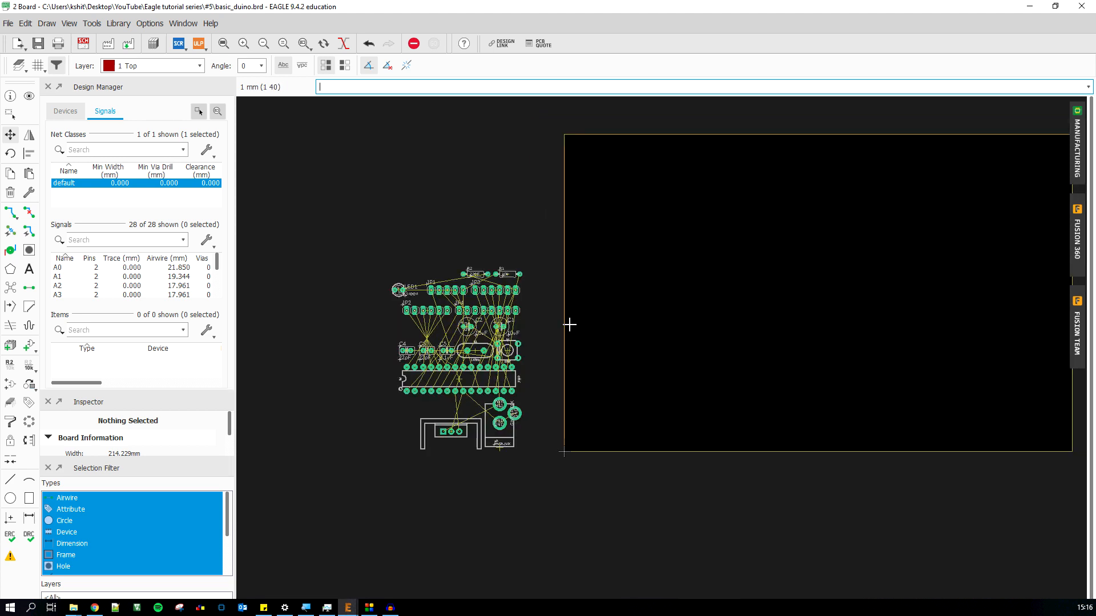
scroll(570, 323, down, 4)
scroll(515, 331, up, 6)
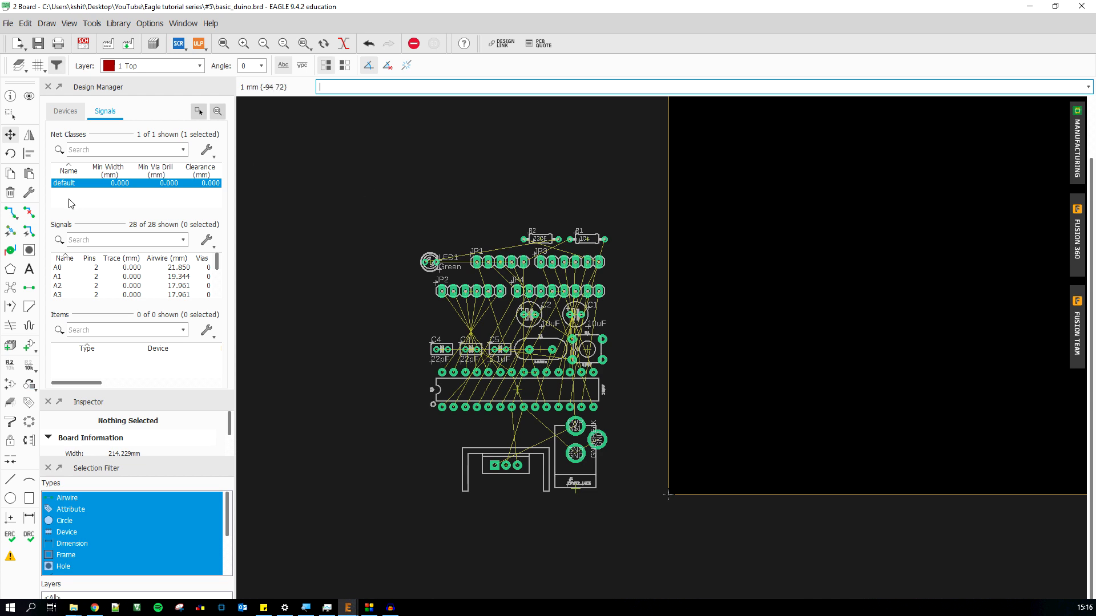
Pick up the 328P chip U2 with the Move tool and carry it into the board outline
click(8, 141)
scroll(526, 352, up, 3)
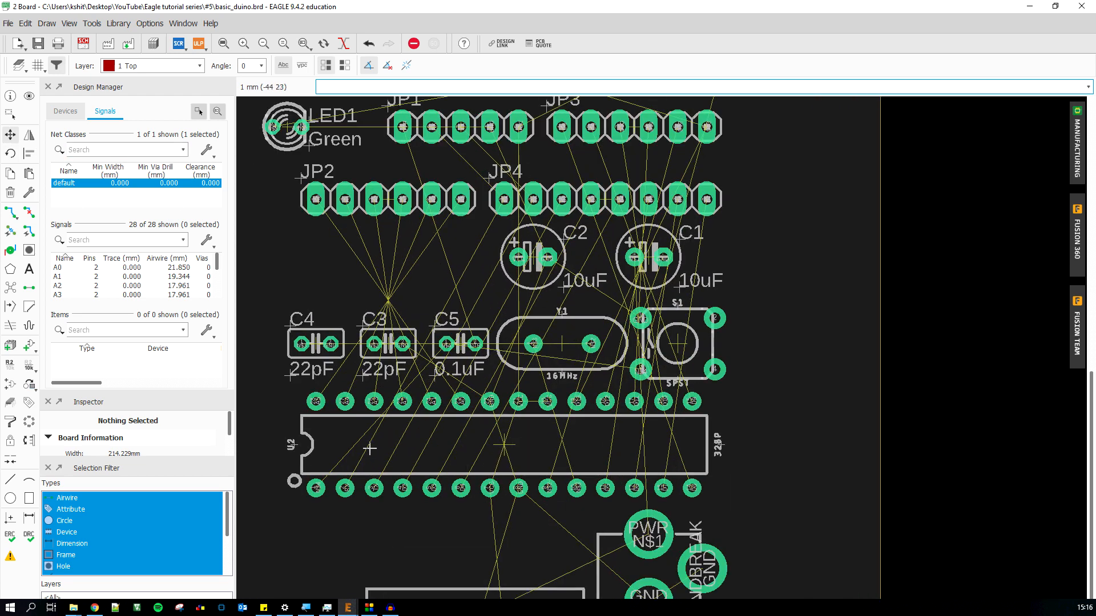
scroll(370, 449, down, 2)
scroll(370, 449, up, 3)
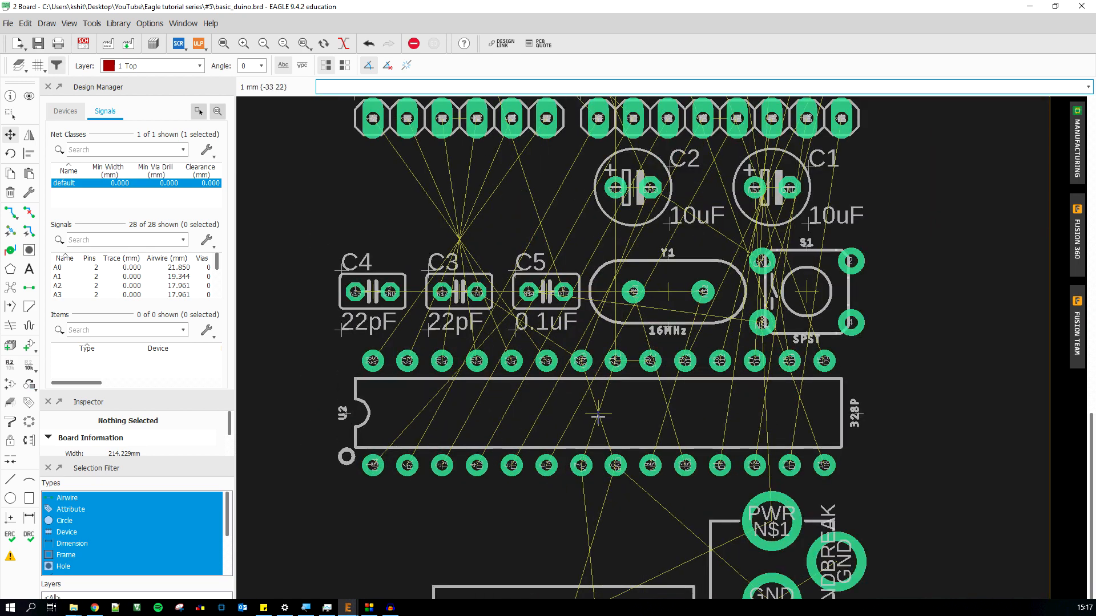
scroll(611, 416, up, 3)
scroll(611, 416, down, 3)
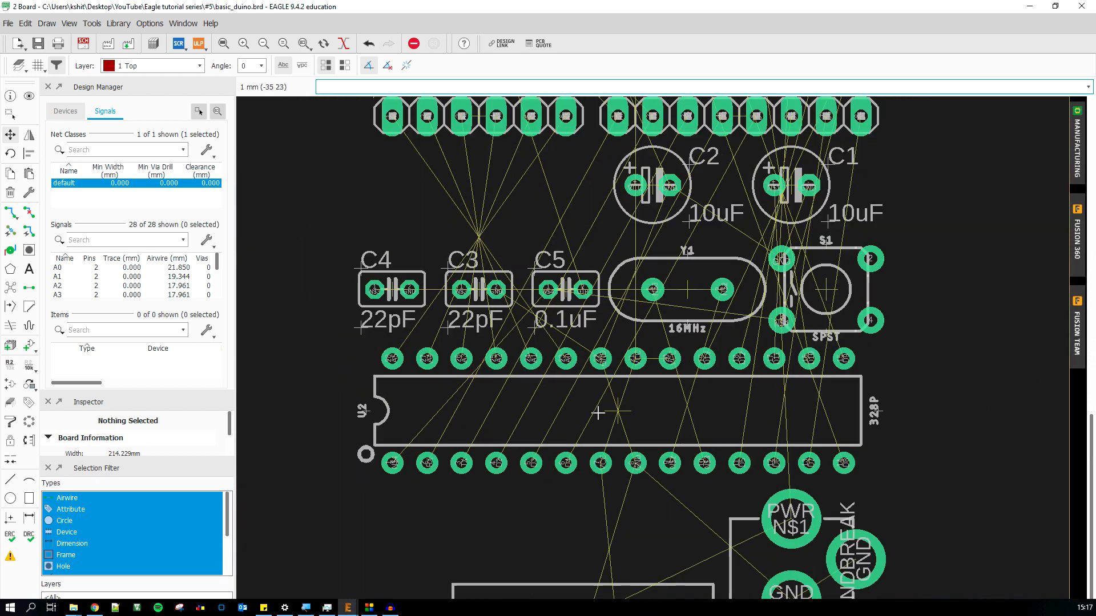
scroll(615, 410, down, 3)
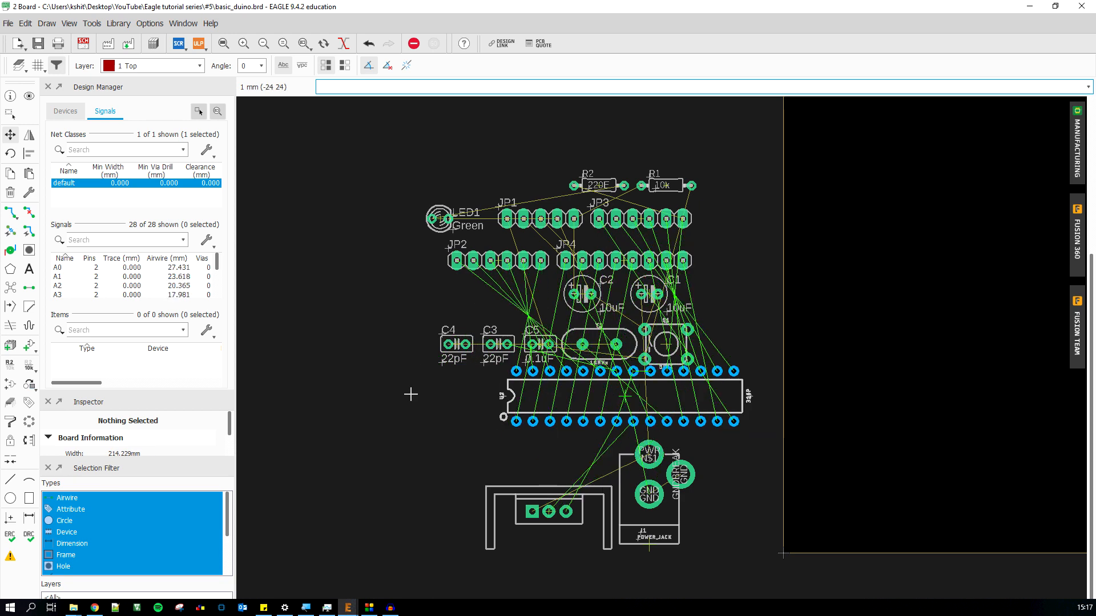
scroll(574, 394, down, 2)
scroll(635, 381, up, 2)
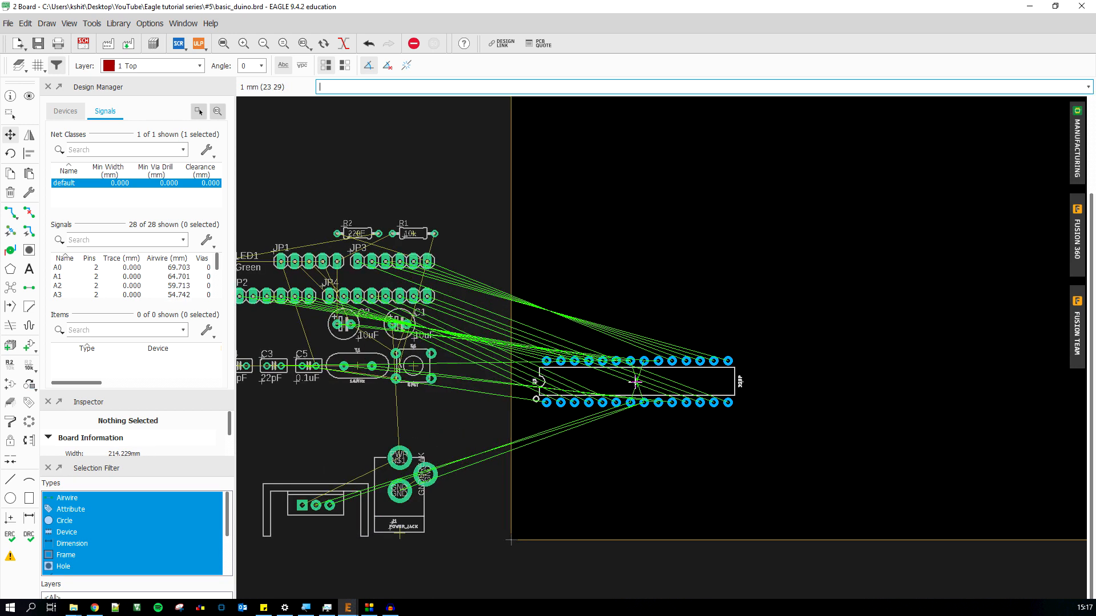
Rotate chip U2 through four quarter turns while moving it, and set it back among the unplaced parts
scroll(635, 381, up, 2)
right_click(635, 381)
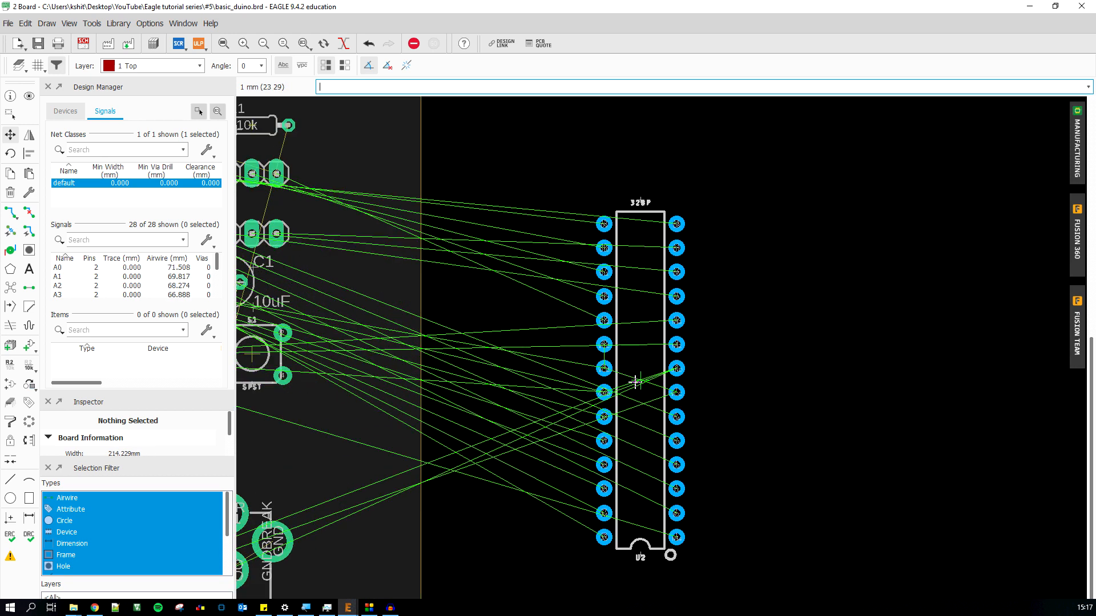
right_click(635, 381)
right_click(632, 381)
right_click(632, 381)
scroll(633, 381, down, 4)
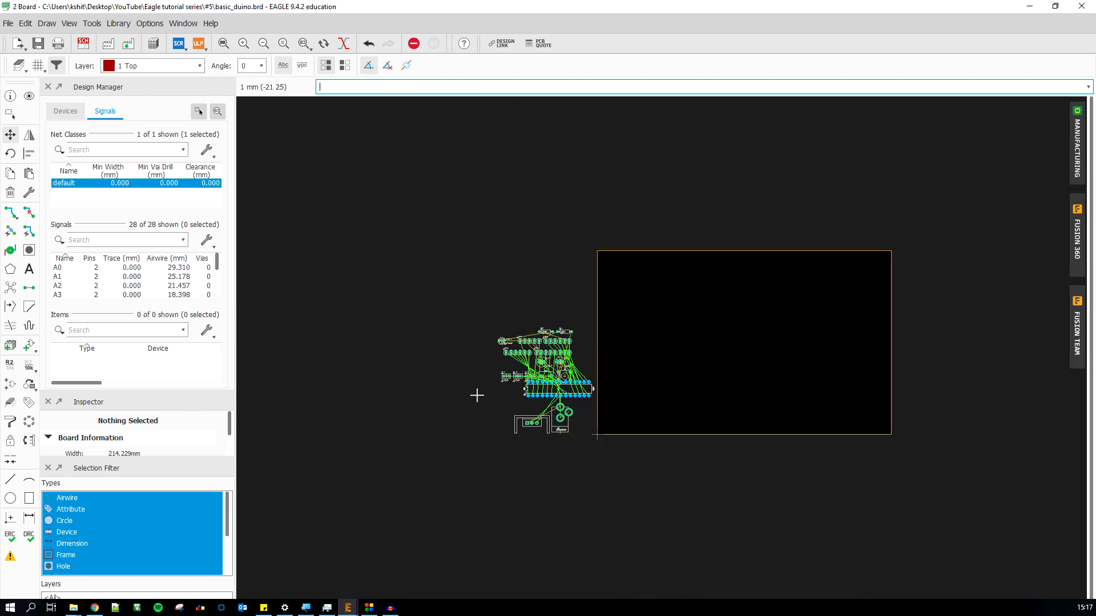
scroll(531, 401, up, 5)
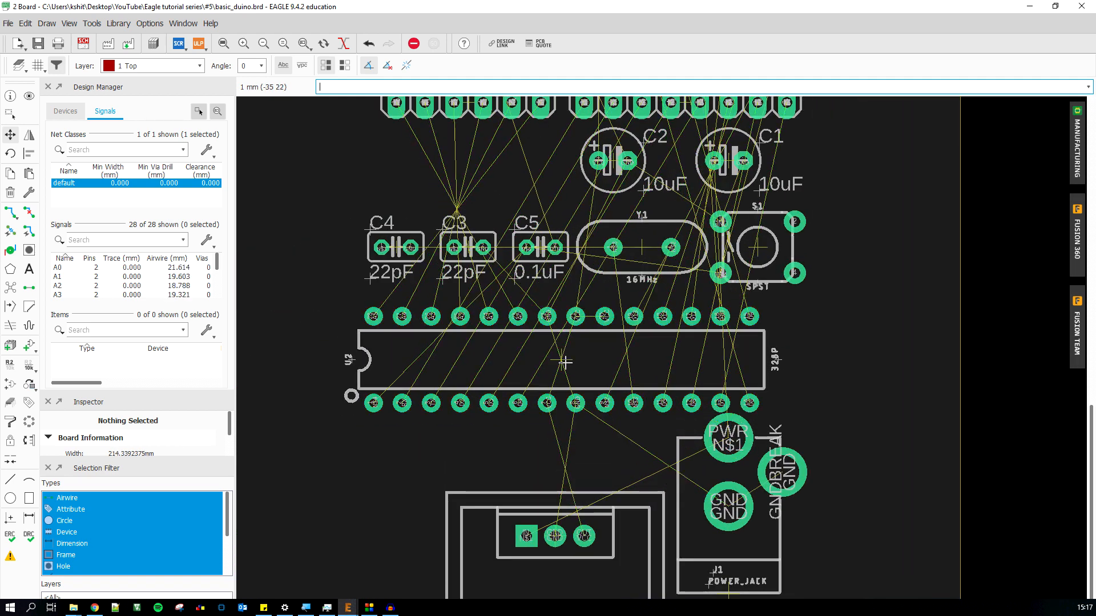
Mirror the 328P chip U2 to the other side of the board and mirror it back again
click(29, 135)
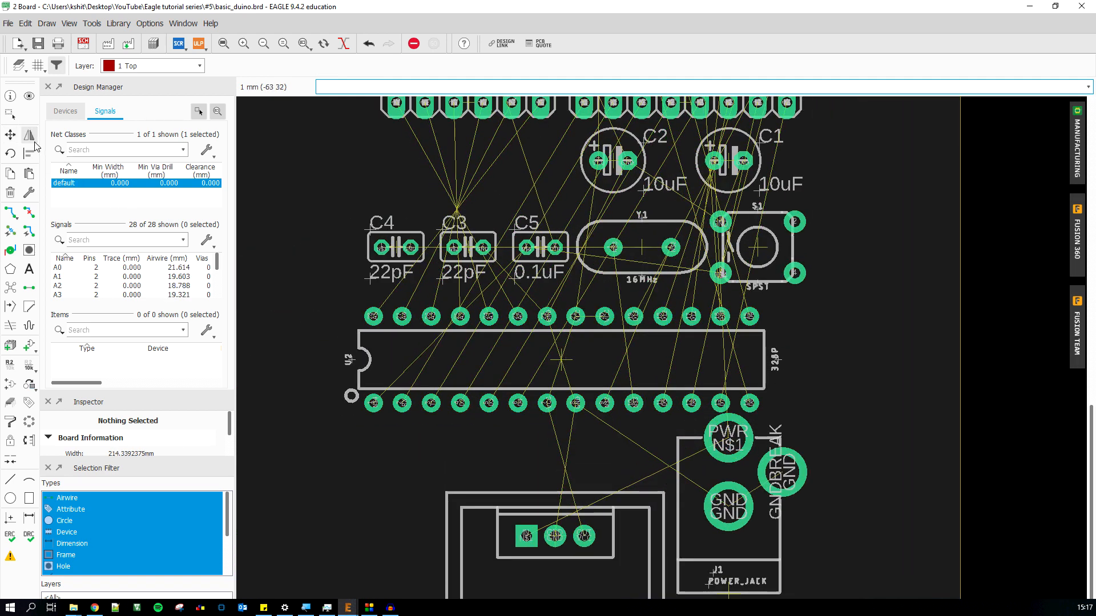
scroll(447, 374, down, 5)
scroll(493, 377, up, 6)
scroll(519, 408, down, 2)
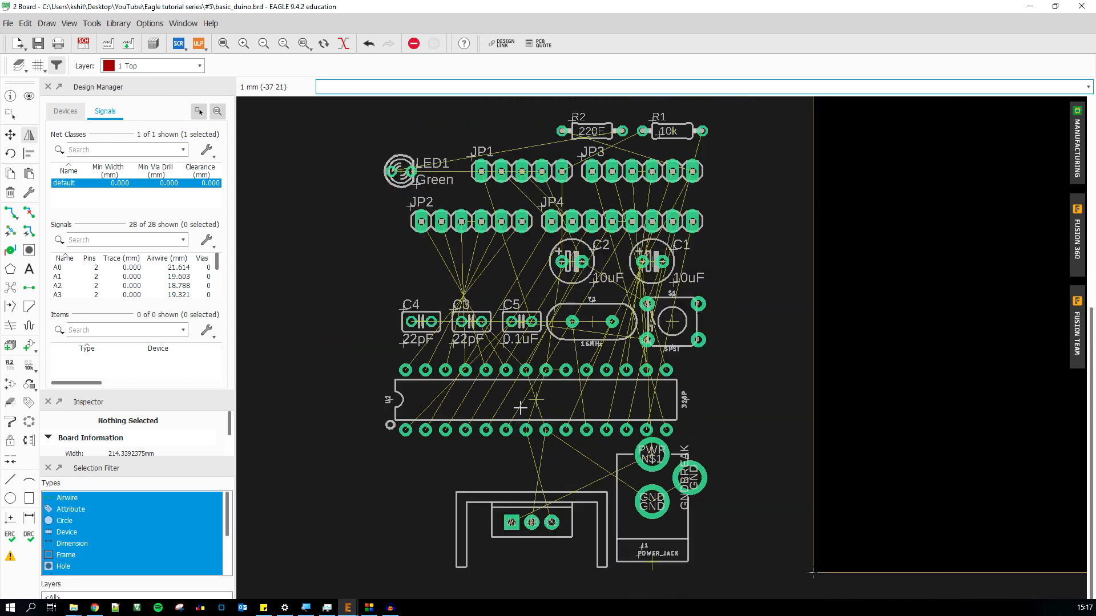
scroll(520, 407, up, 3)
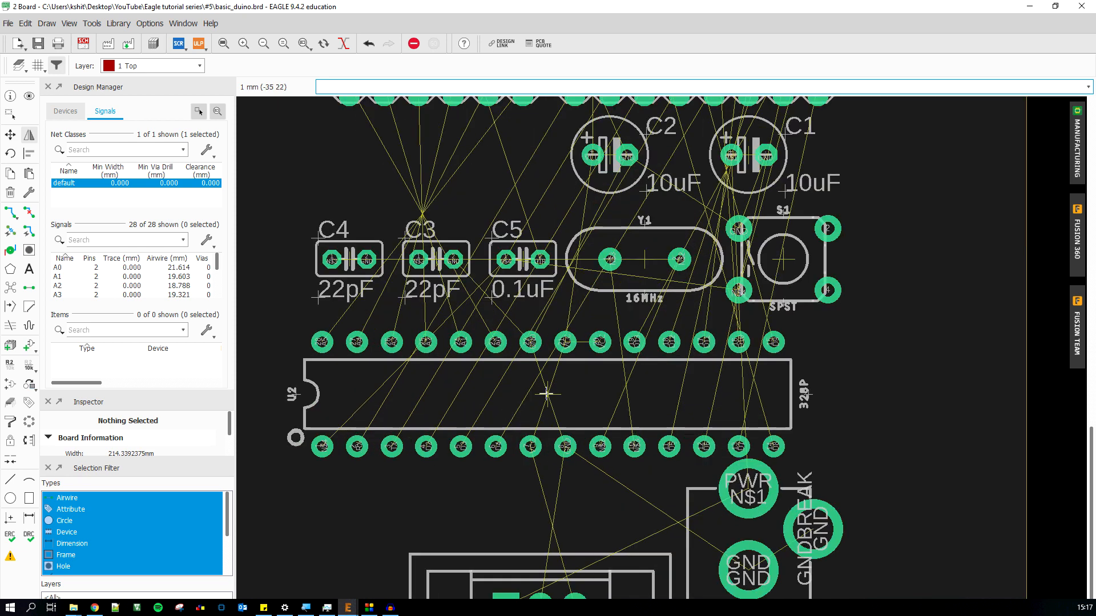
scroll(522, 396, down, 3)
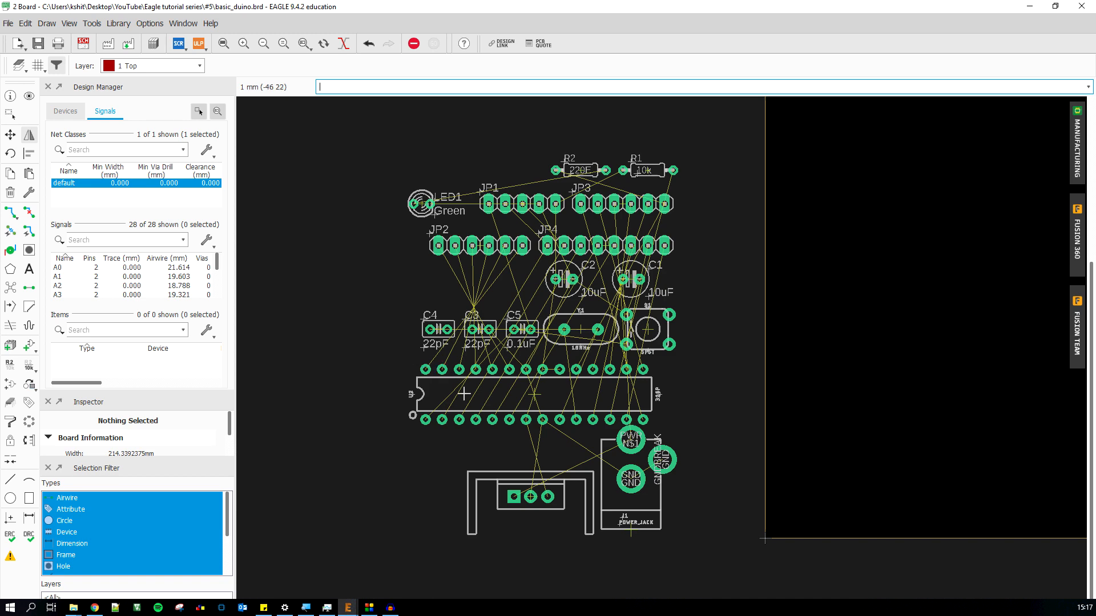
scroll(464, 394, up, 2)
scroll(511, 386, up, 1)
scroll(510, 387, up, 1)
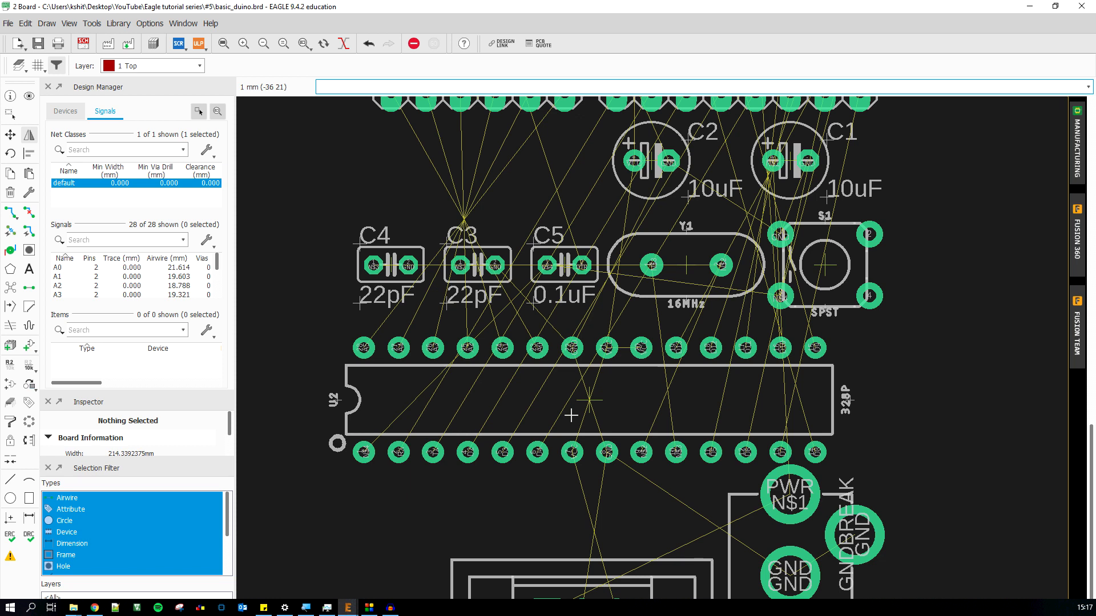
click(590, 402)
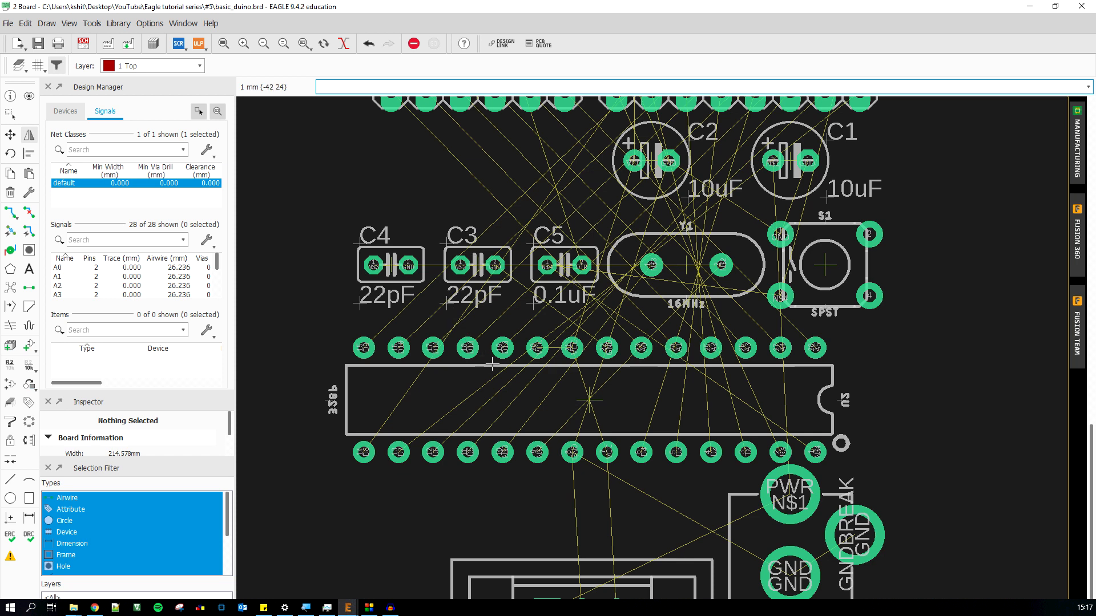
click(594, 398)
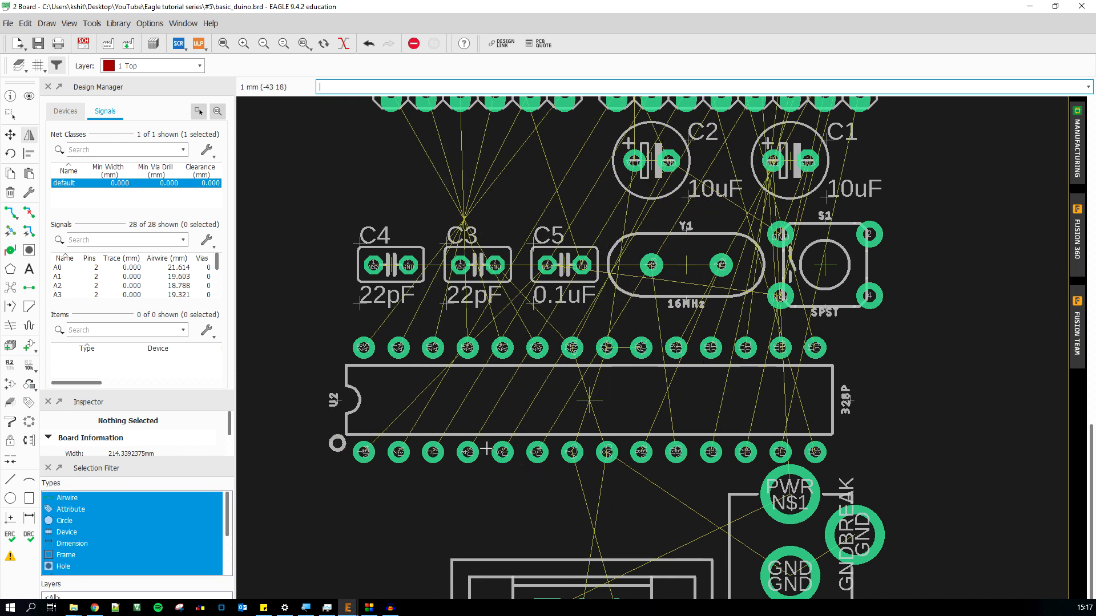
Rotate chip U2 in place through four quarter turns of 90 degrees with the Rotate tool
scroll(528, 379, down, 4)
click(9, 153)
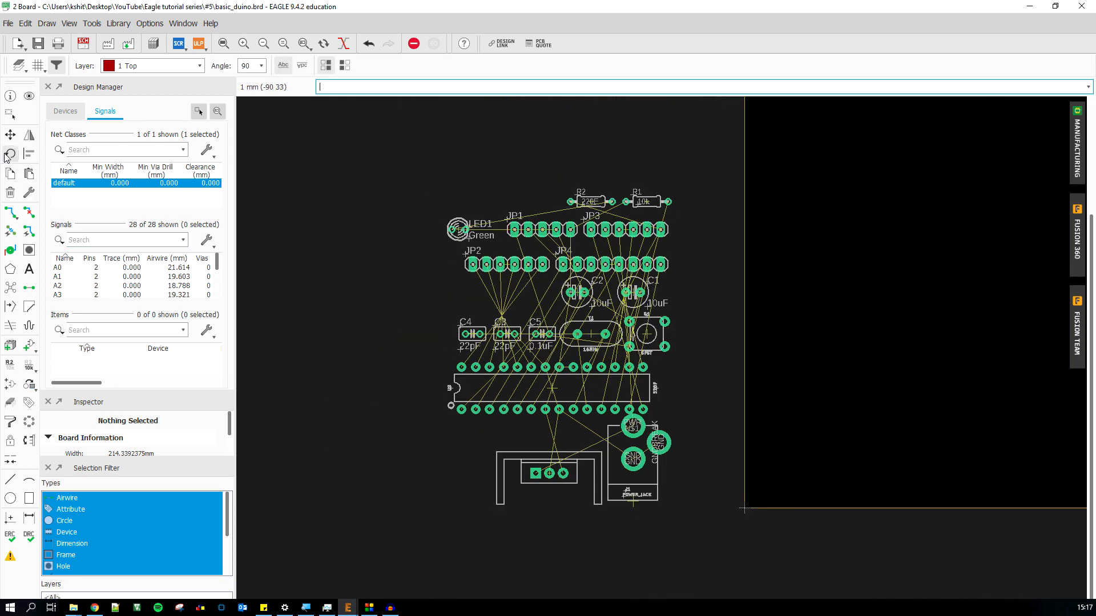
scroll(561, 410, up, 4)
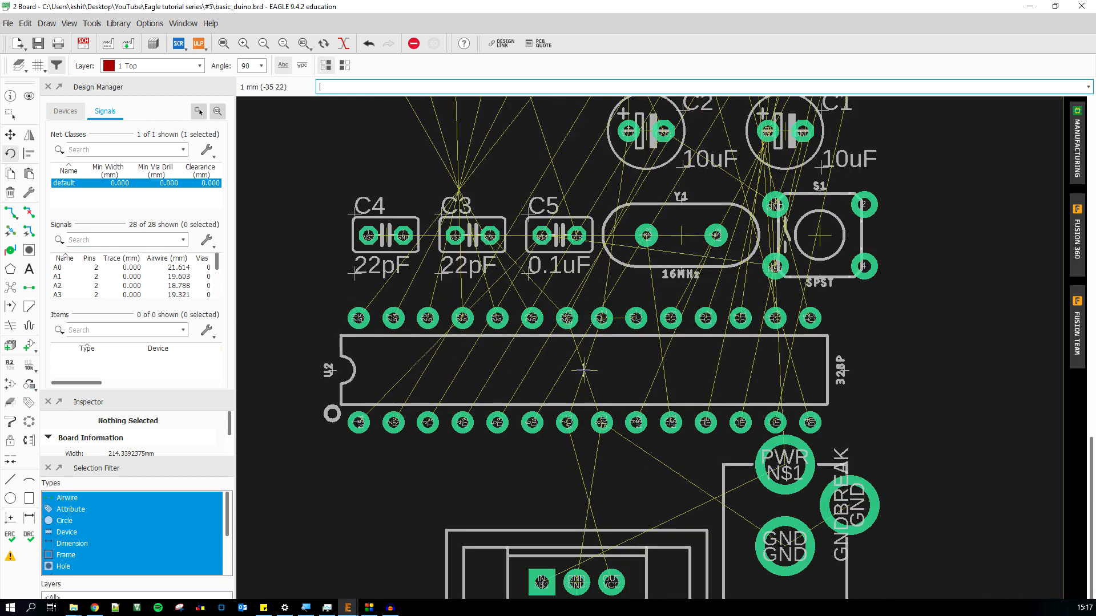
click(583, 370)
click(583, 370)
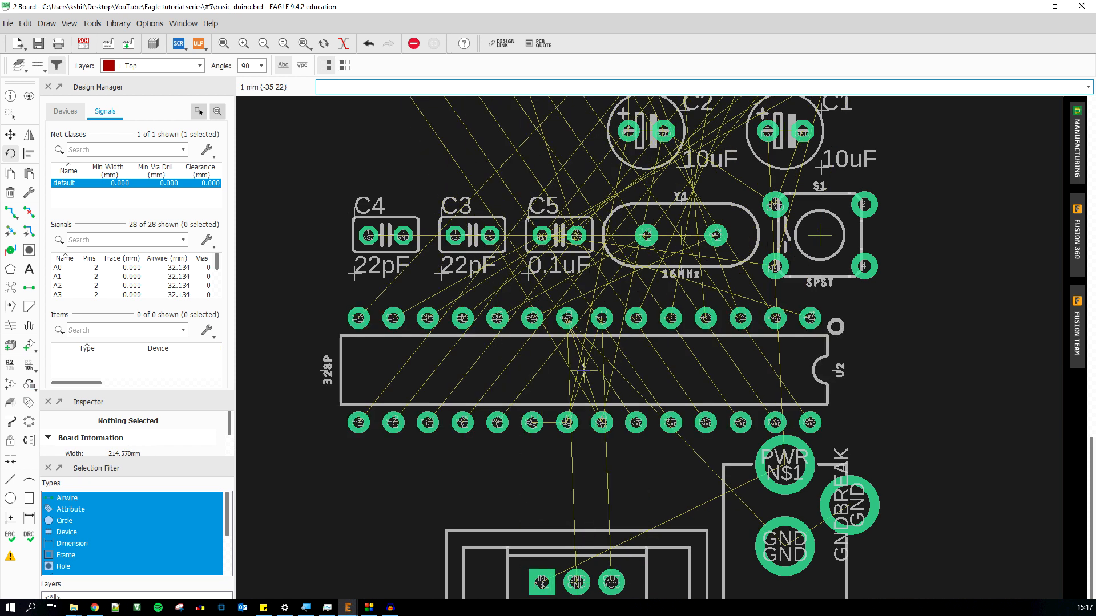
click(583, 370)
click(583, 370)
scroll(569, 372, down, 3)
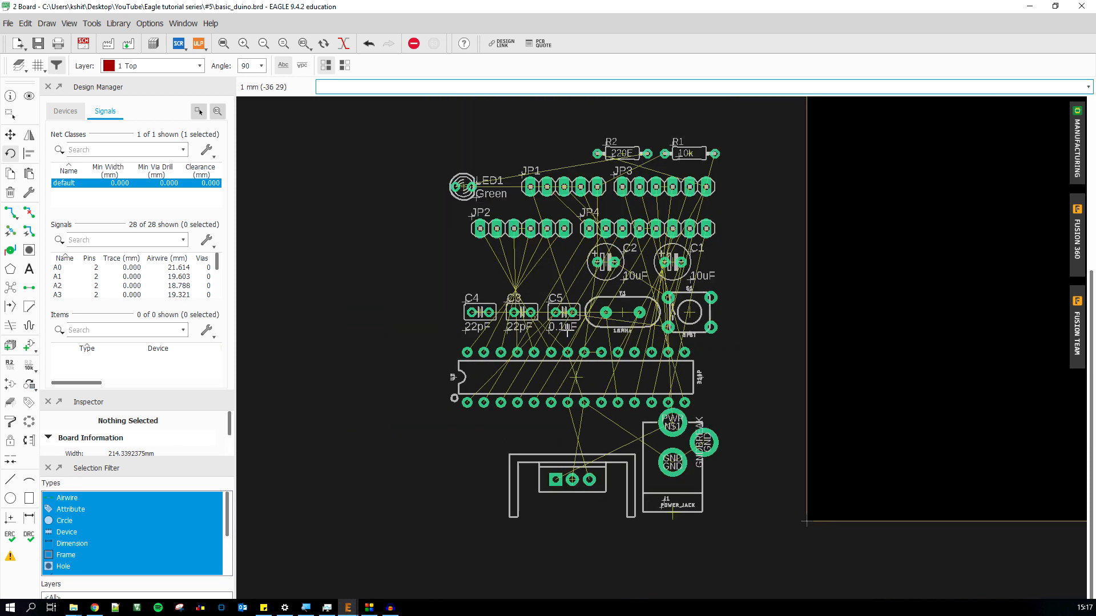
scroll(567, 331, up, 1)
key(Escape)
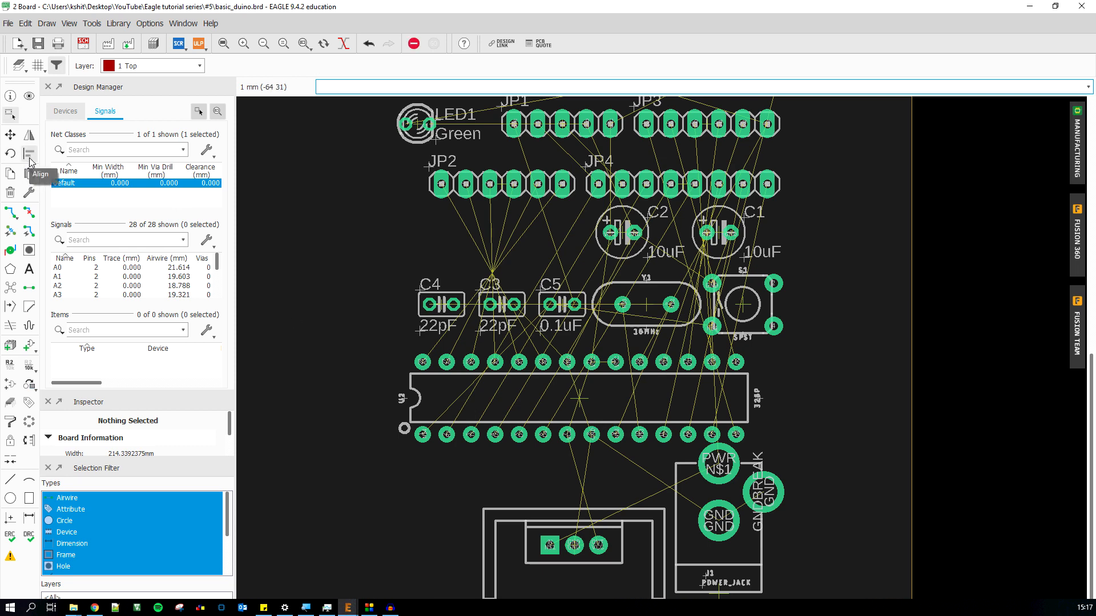
click(575, 399)
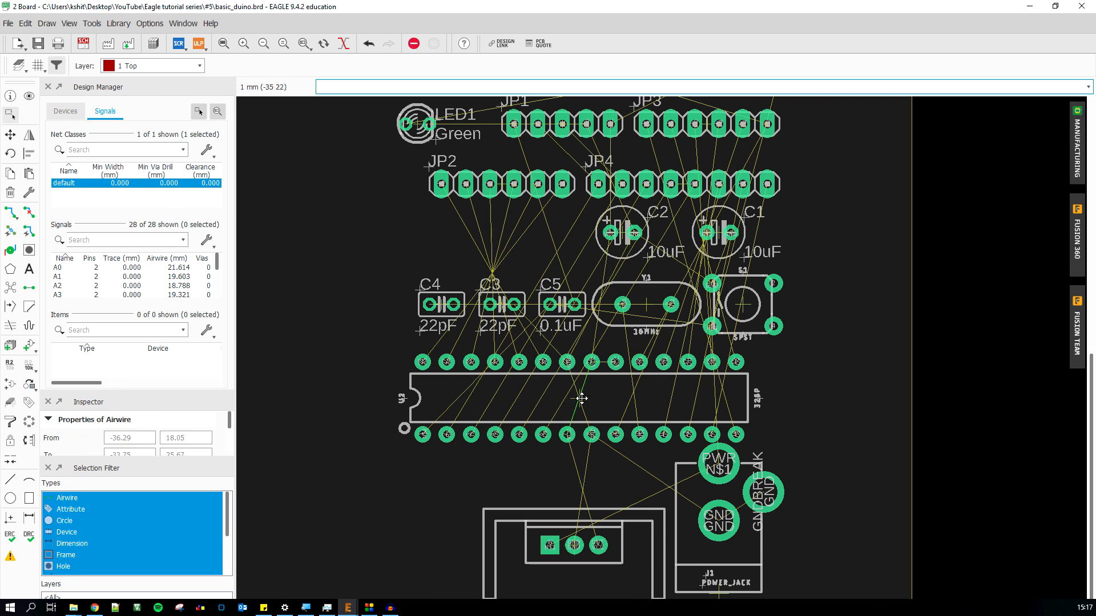
scroll(574, 398, up, 4)
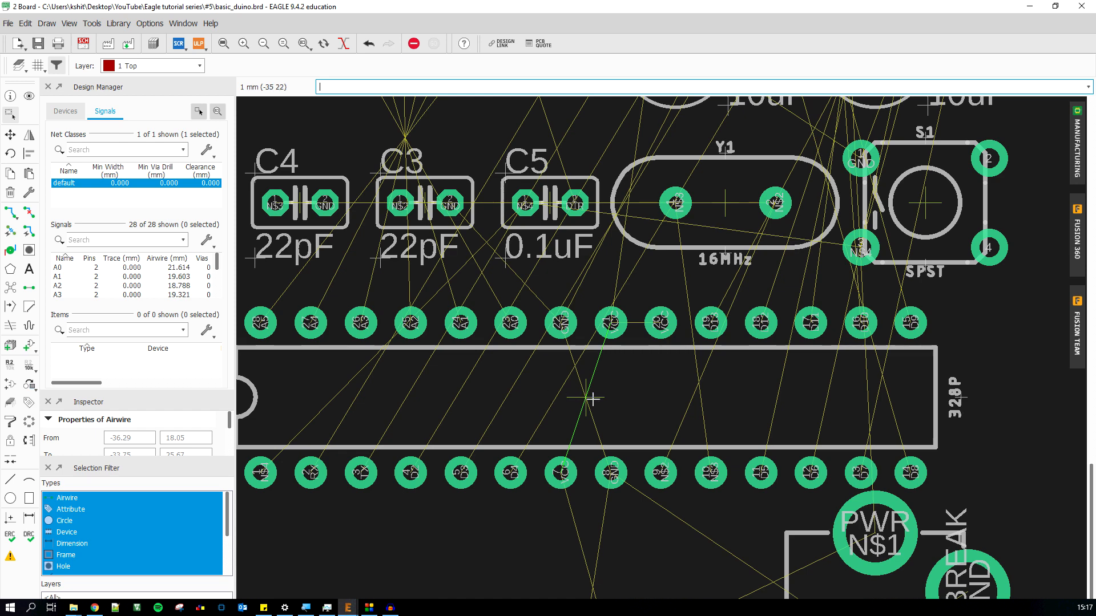
scroll(588, 398, down, 6)
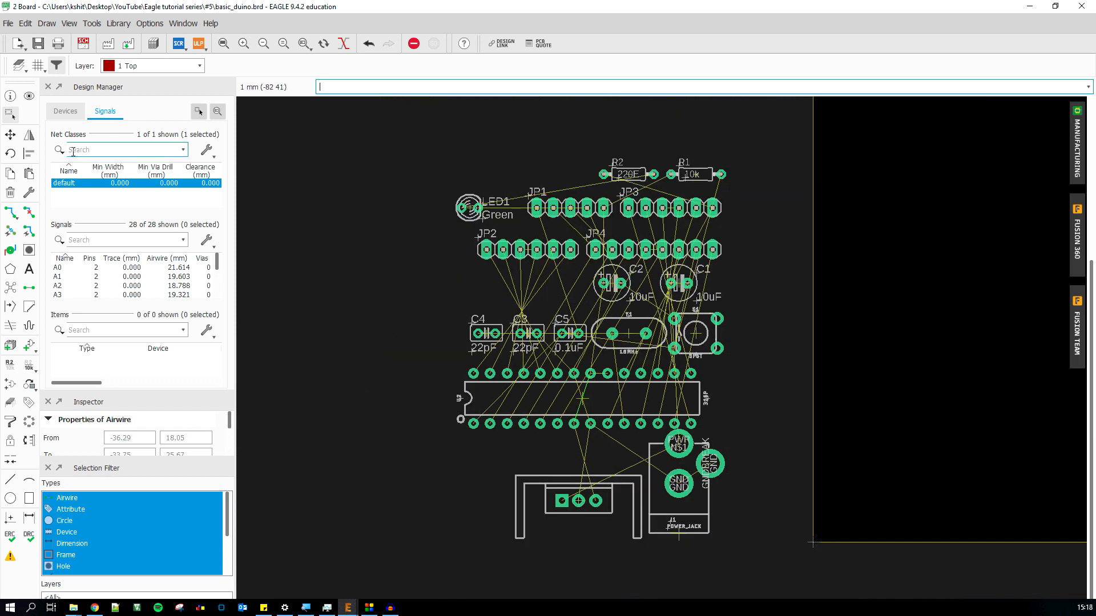
click(9, 137)
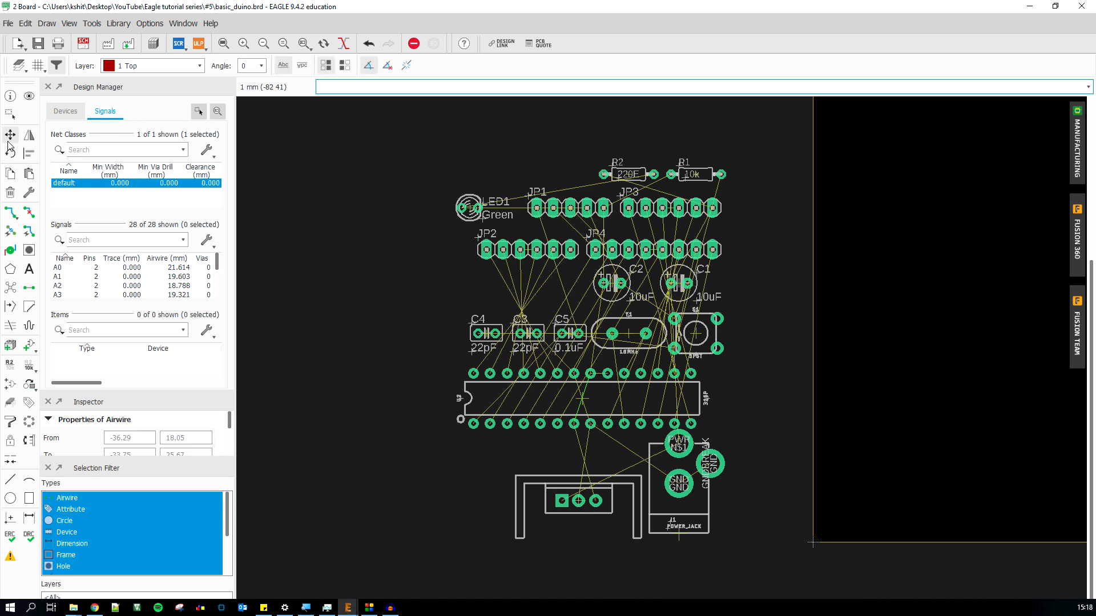
scroll(359, 303, down, 4)
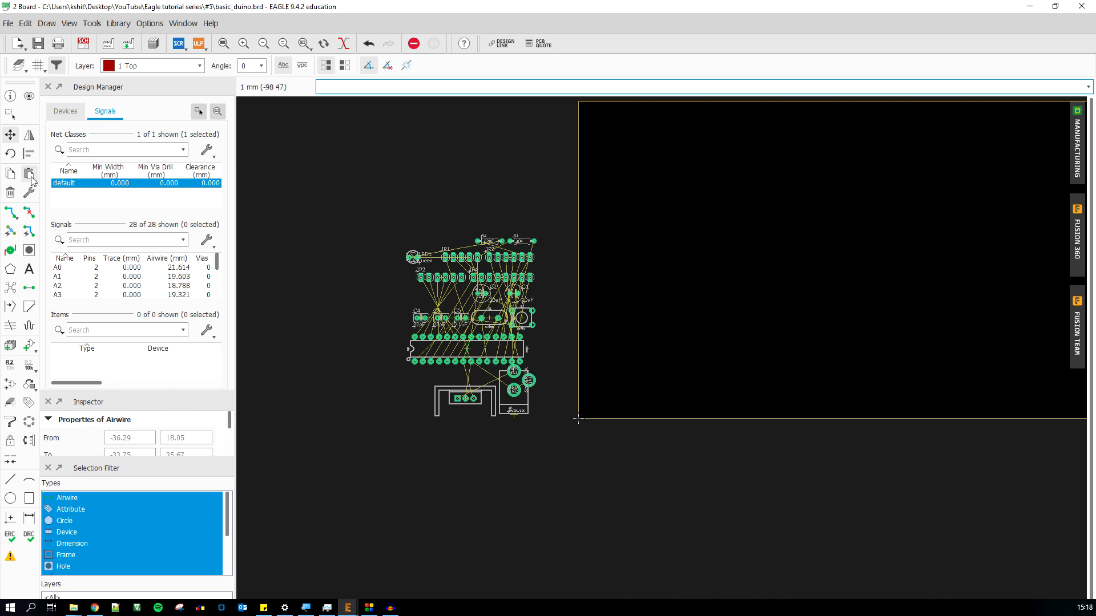
Group-select all the unplaced components with their airwires and move them together inside the board outline, near its origin corner
click(9, 114)
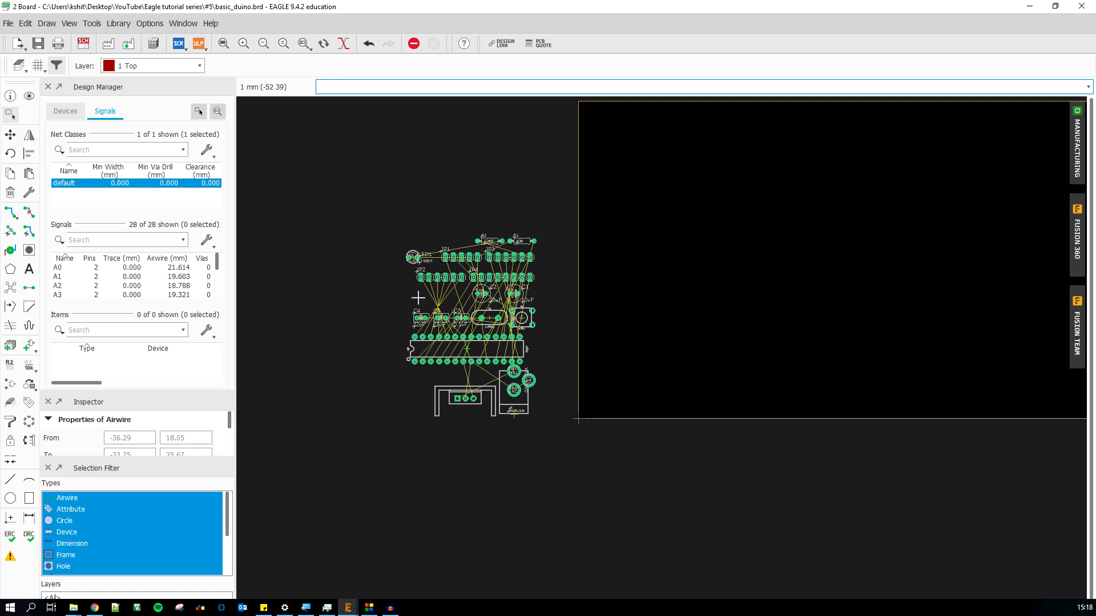
scroll(418, 297, up, 3)
drag(353, 141, 640, 533)
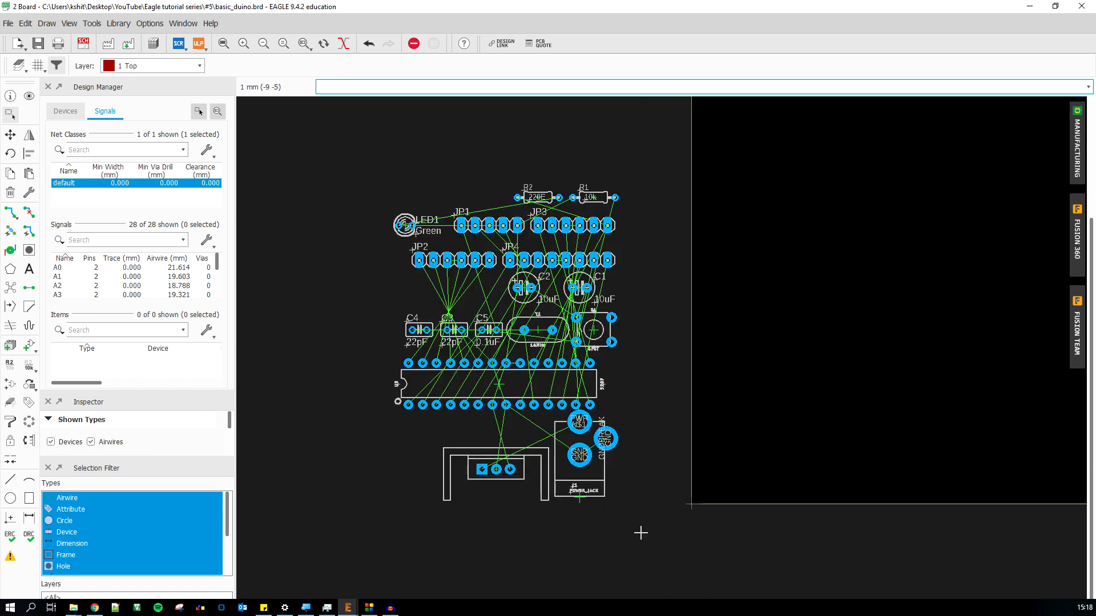
click(12, 140)
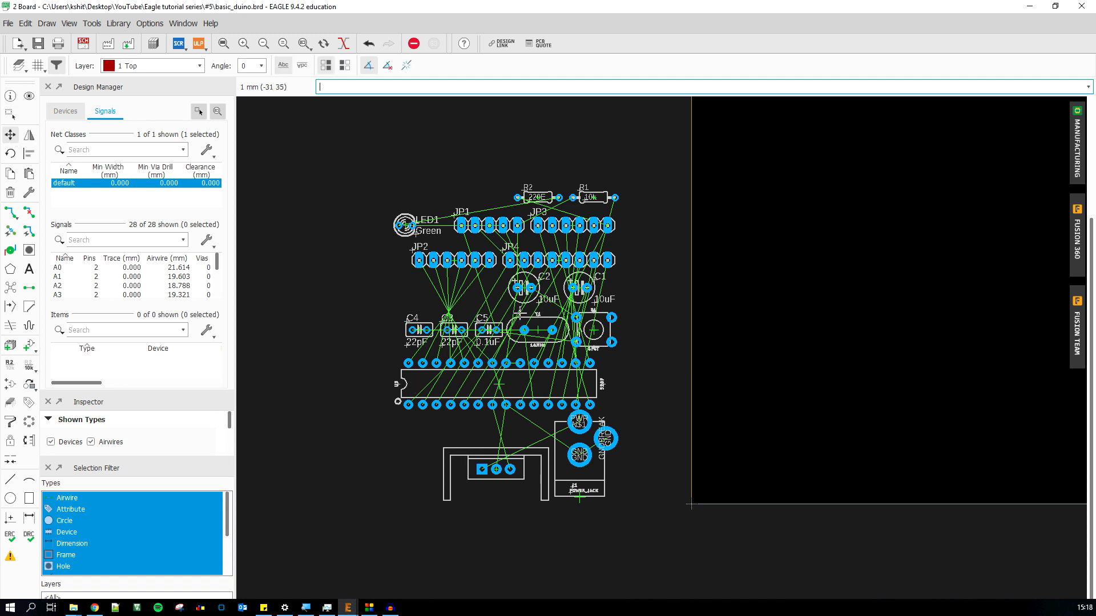
scroll(519, 313, up, 1)
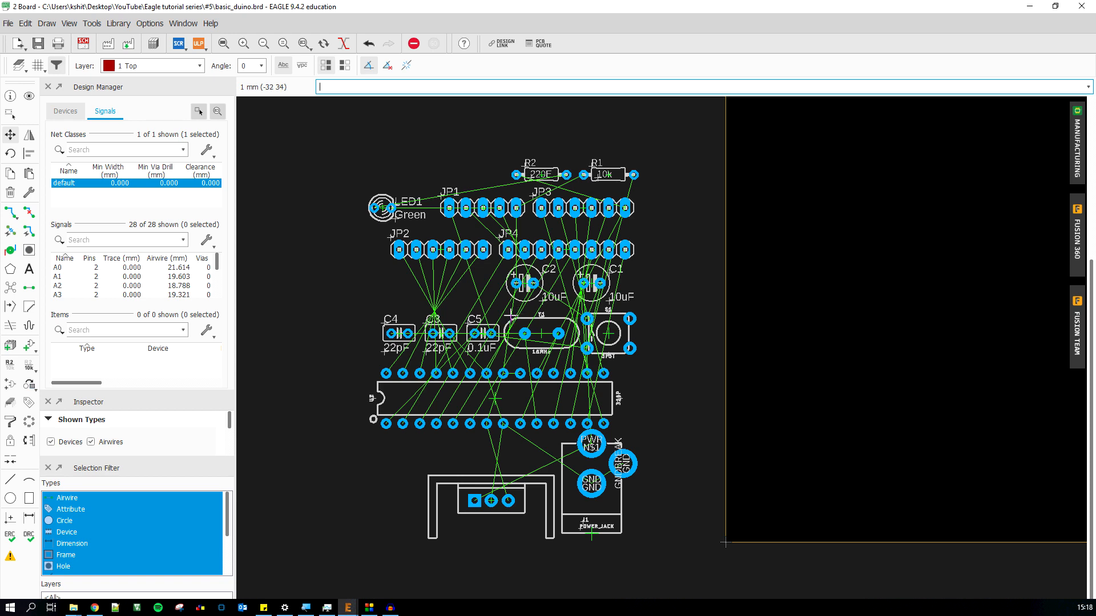
click(508, 314)
scroll(564, 338, down, 7)
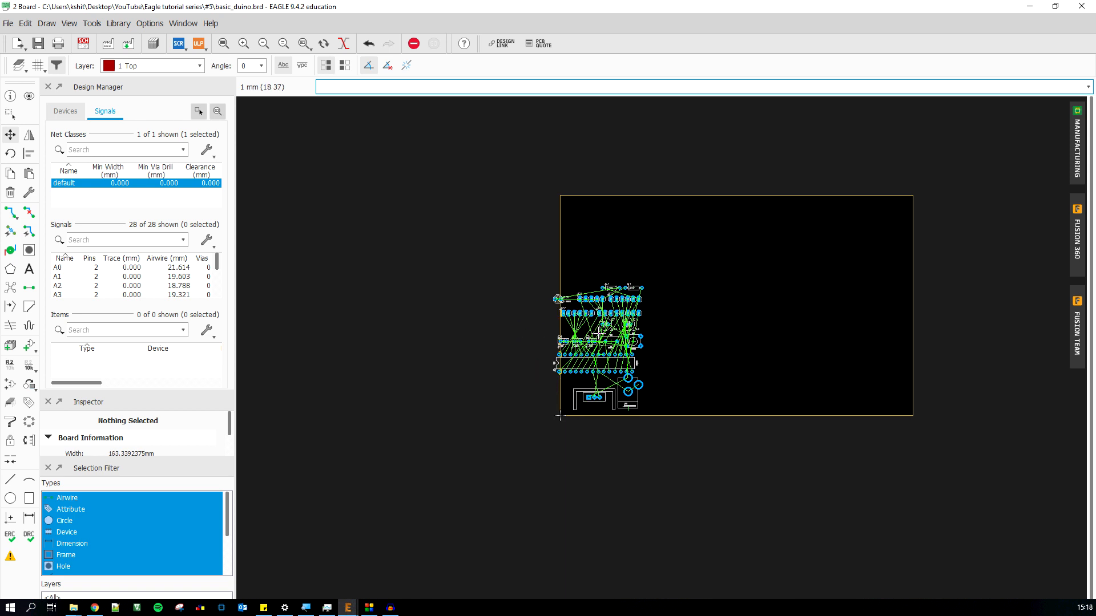
scroll(611, 337, up, 5)
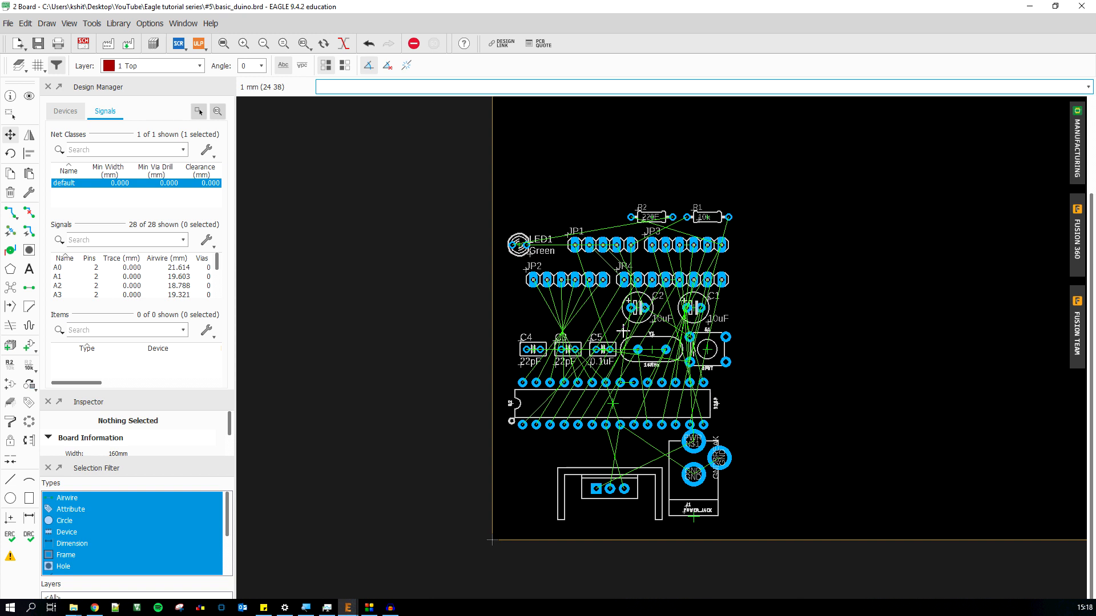
click(622, 331)
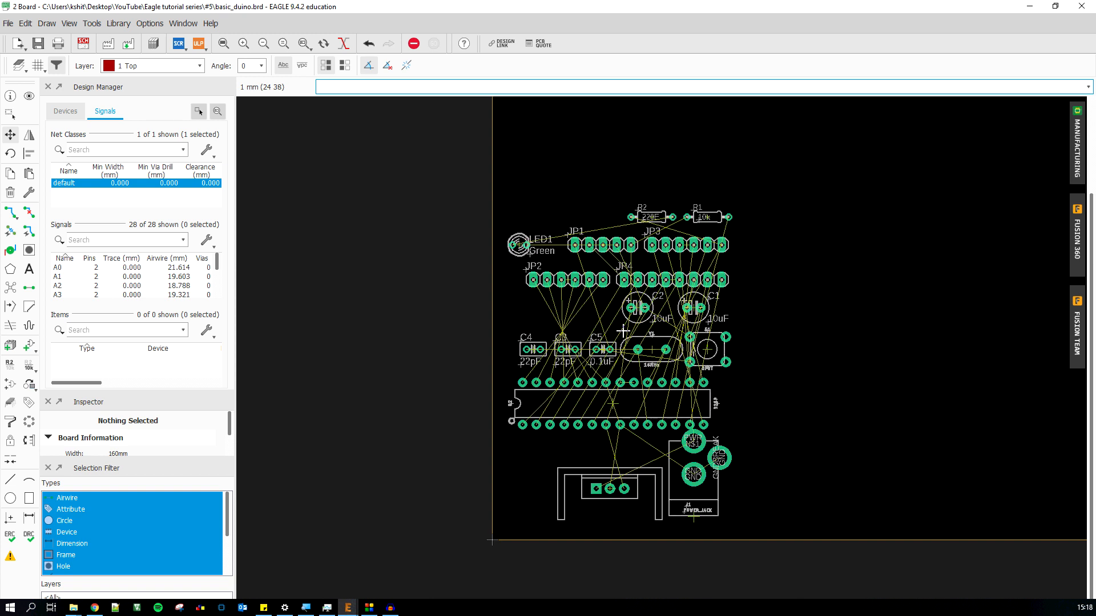
scroll(579, 383, down, 2)
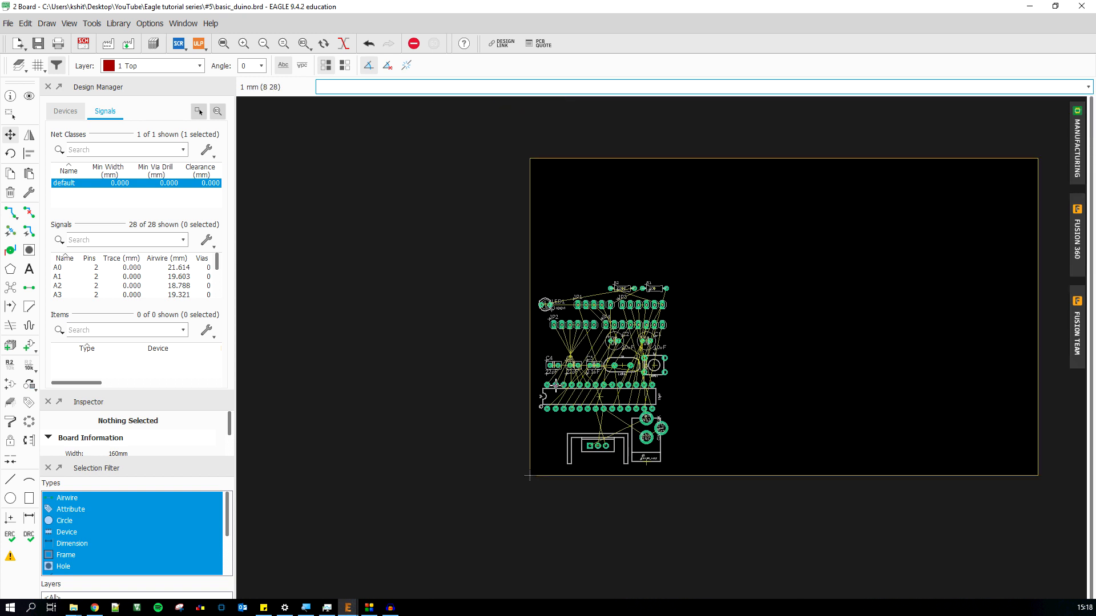
scroll(555, 386, down, 1)
scroll(562, 399, up, 3)
scroll(571, 431, down, 2)
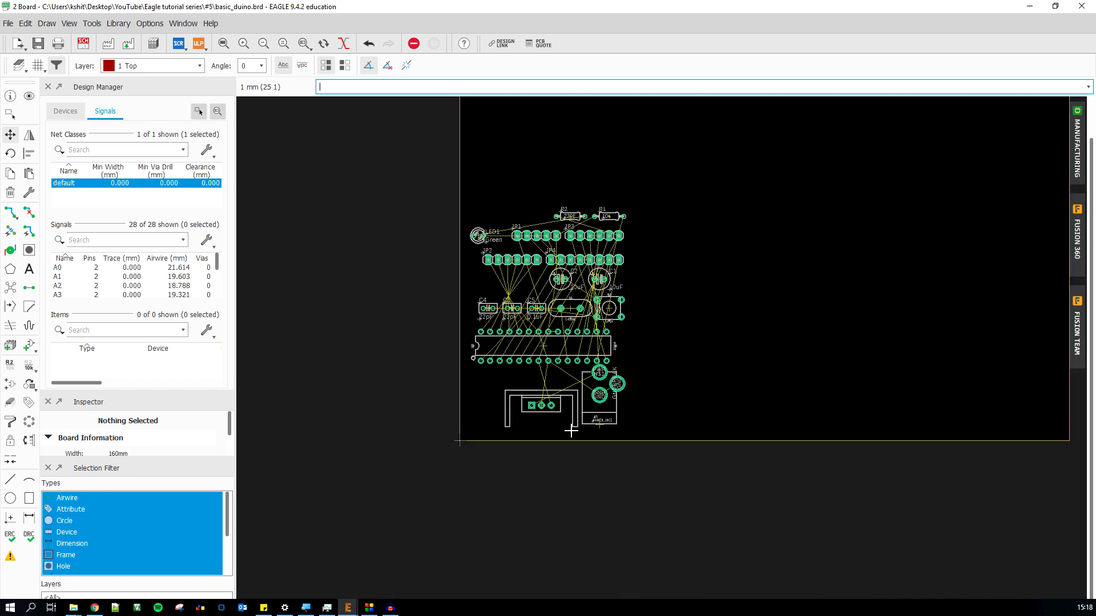
scroll(367, 396, down, 2)
scroll(388, 468, up, 2)
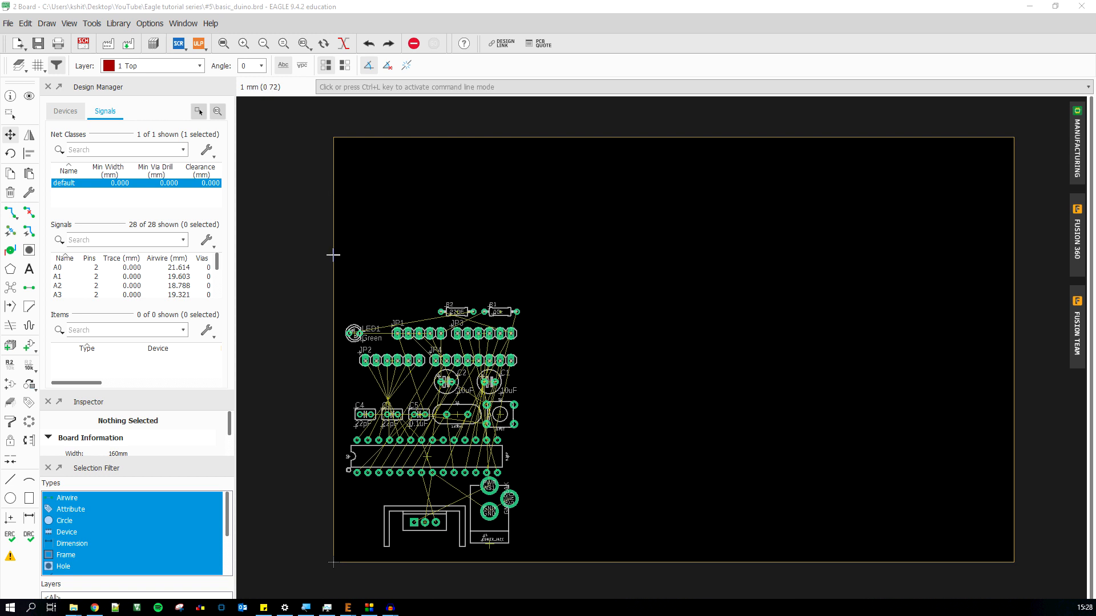
Open the properties of the board outline's left vertical line and choose the 20 Dimension layer for it
right_click(333, 289)
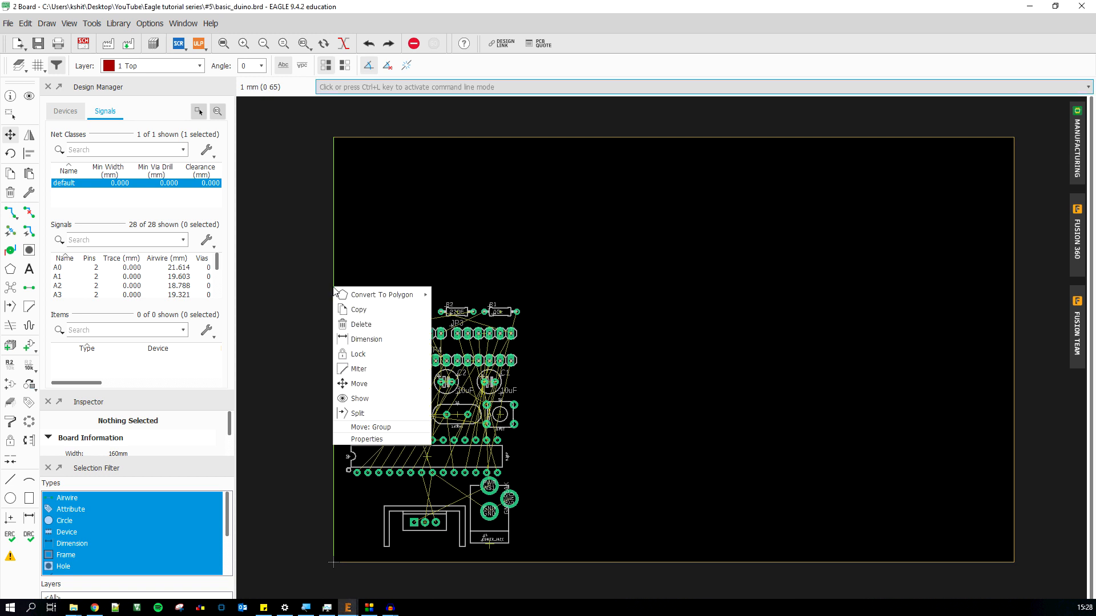
click(365, 440)
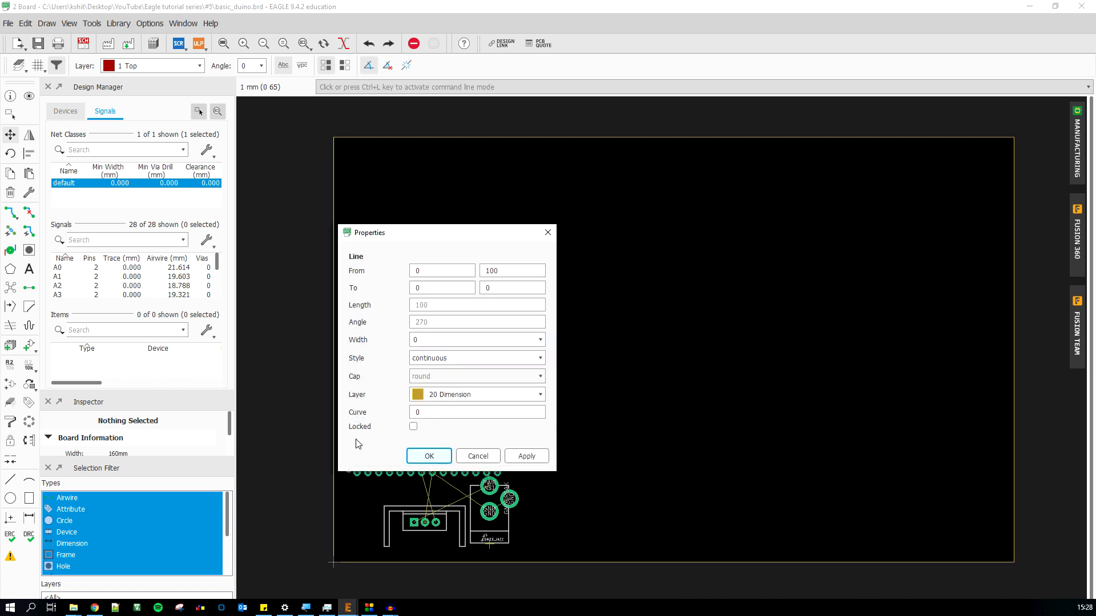
click(438, 397)
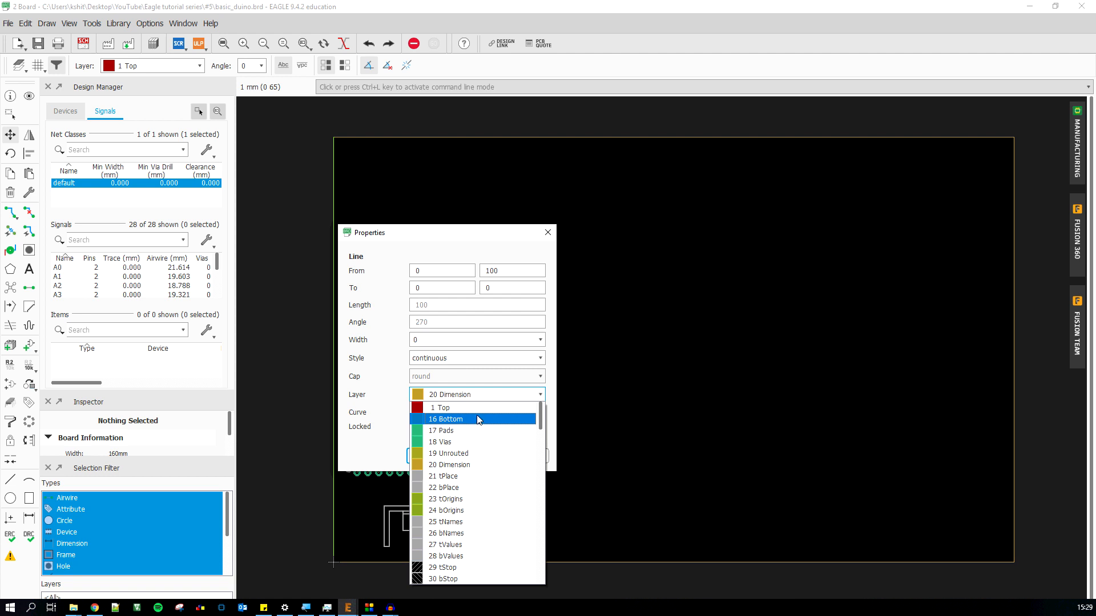
click(477, 465)
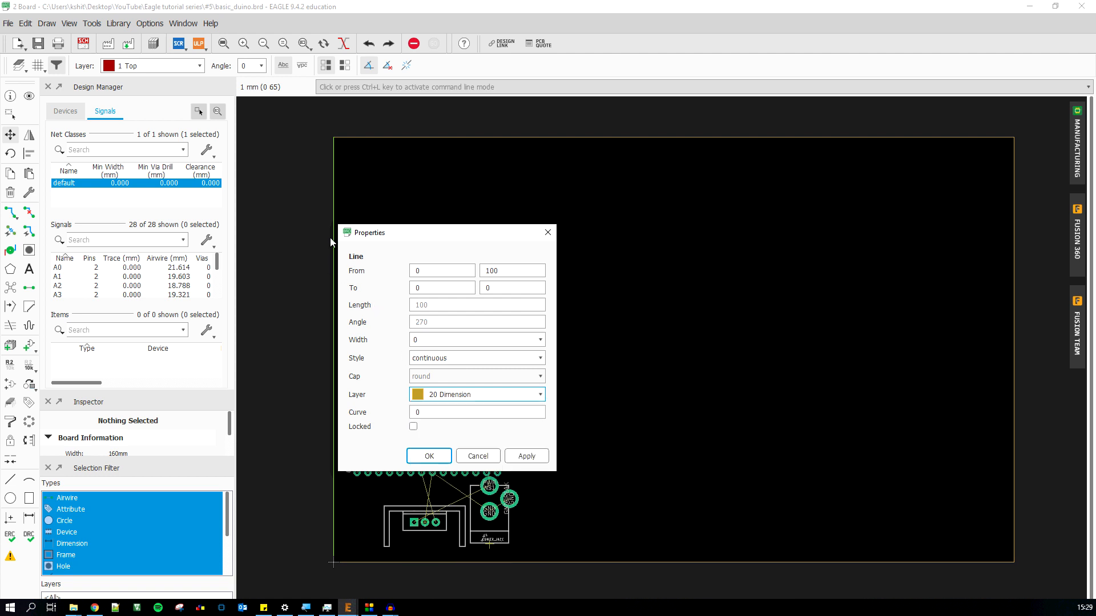
Set the Y coordinate of the left outline line's start point to 60 mm and apply the change
click(430, 275)
click(499, 267)
click(429, 271)
click(499, 267)
click(501, 269)
drag(501, 269, 488, 268)
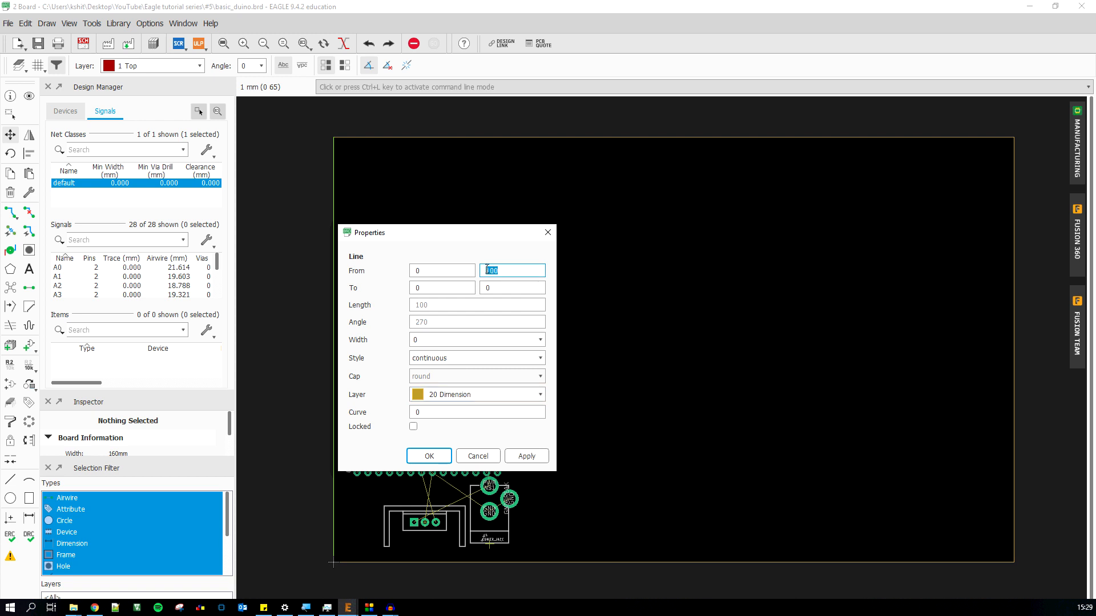
key(BackSpace)
text(60)
click(526, 457)
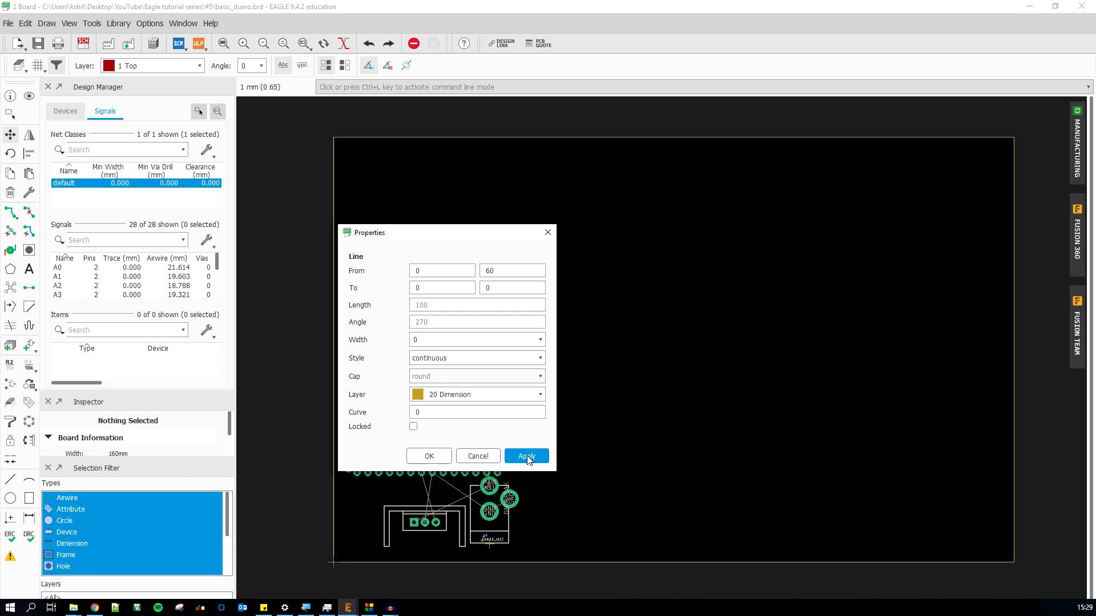
click(437, 459)
Set the Y coordinate of the right outline line's end point to 60 mm and apply it
scroll(632, 396, down, 2)
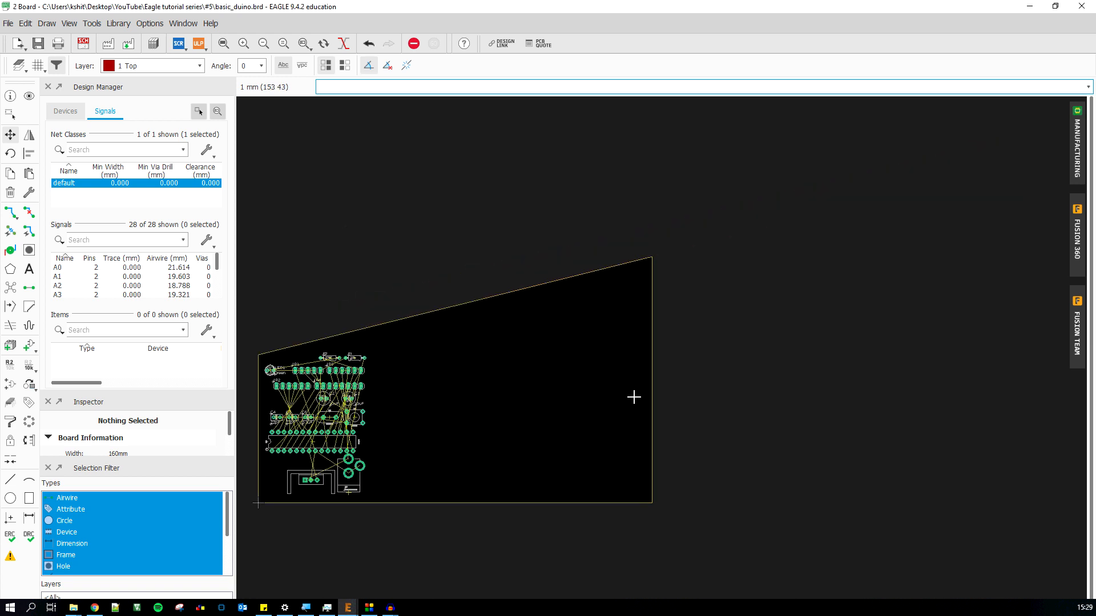
scroll(656, 399, up, 5)
right_click(672, 407)
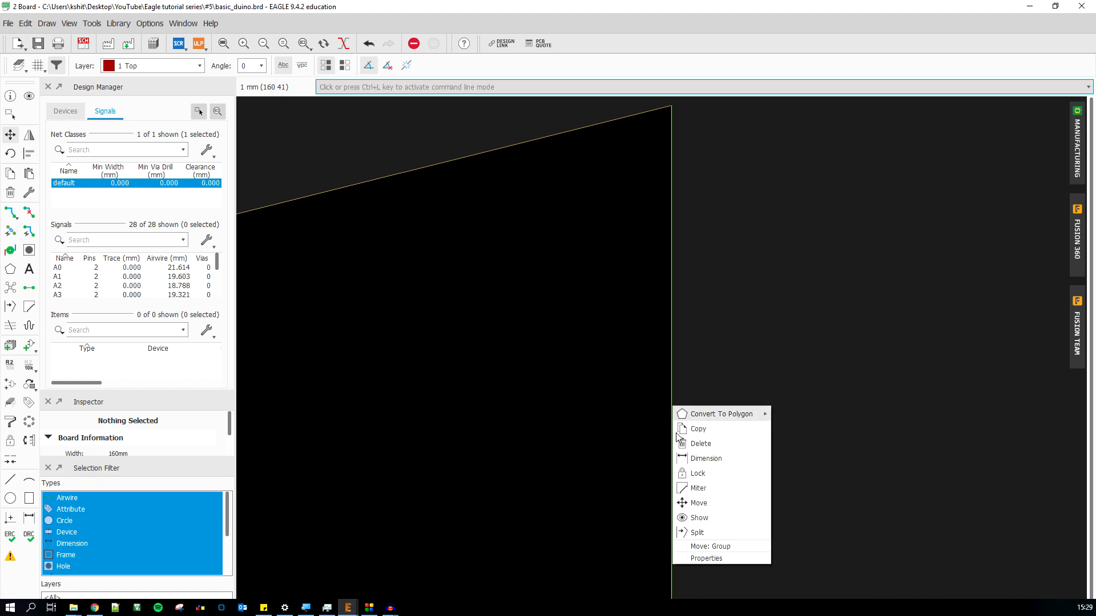
click(706, 558)
click(544, 295)
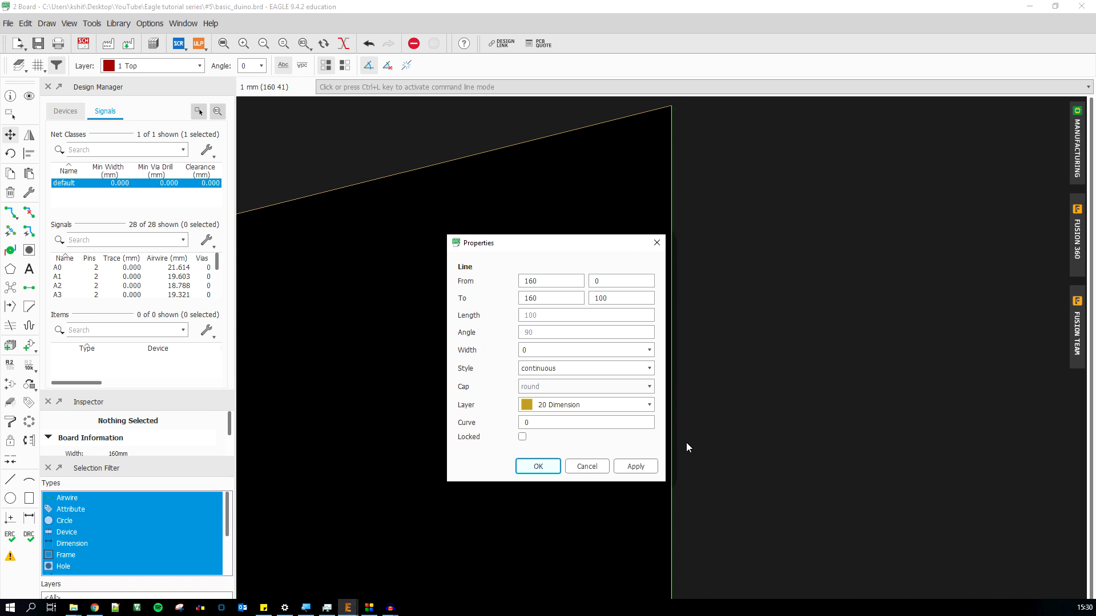
drag(611, 298, 589, 305)
text(60)
click(637, 467)
click(537, 466)
scroll(740, 371, down, 5)
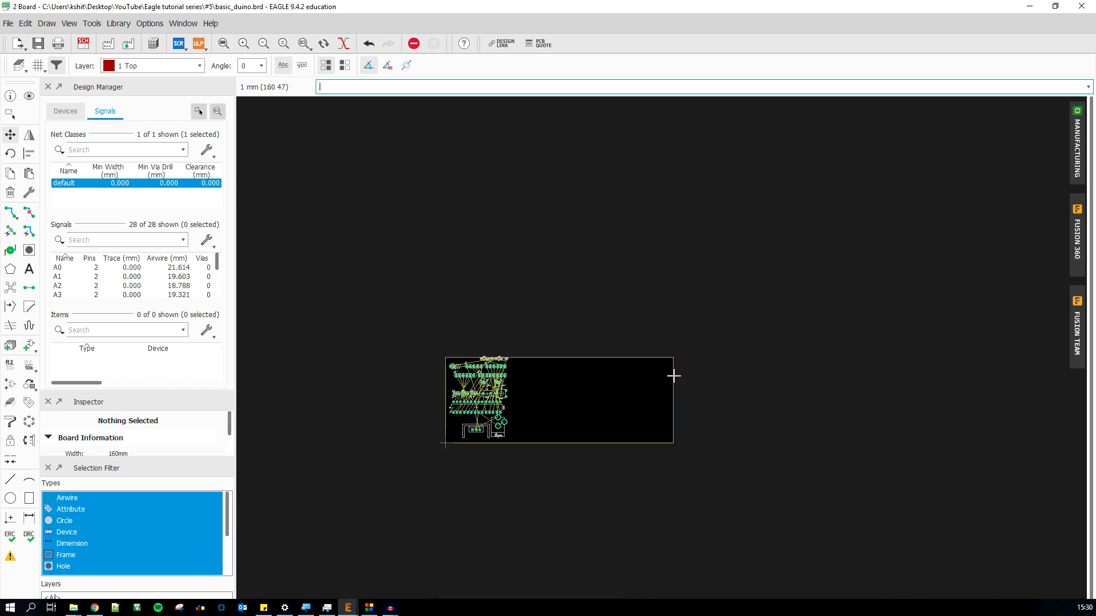
Set the X coordinate of the top outline line's start point to 45 mm and apply it
scroll(484, 392, up, 3)
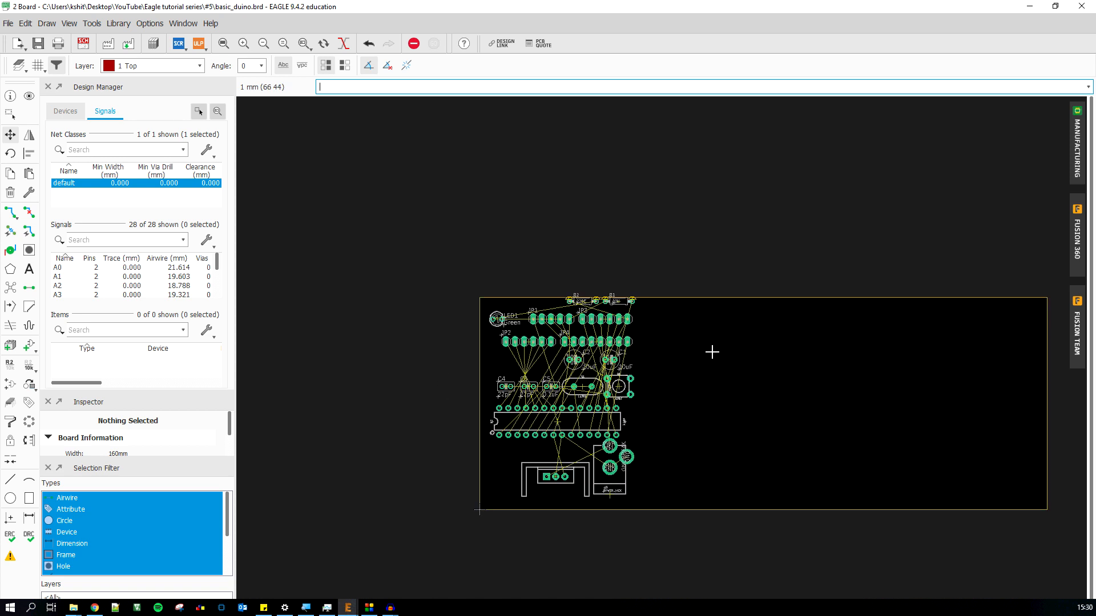
scroll(660, 309, up, 2)
right_click(660, 304)
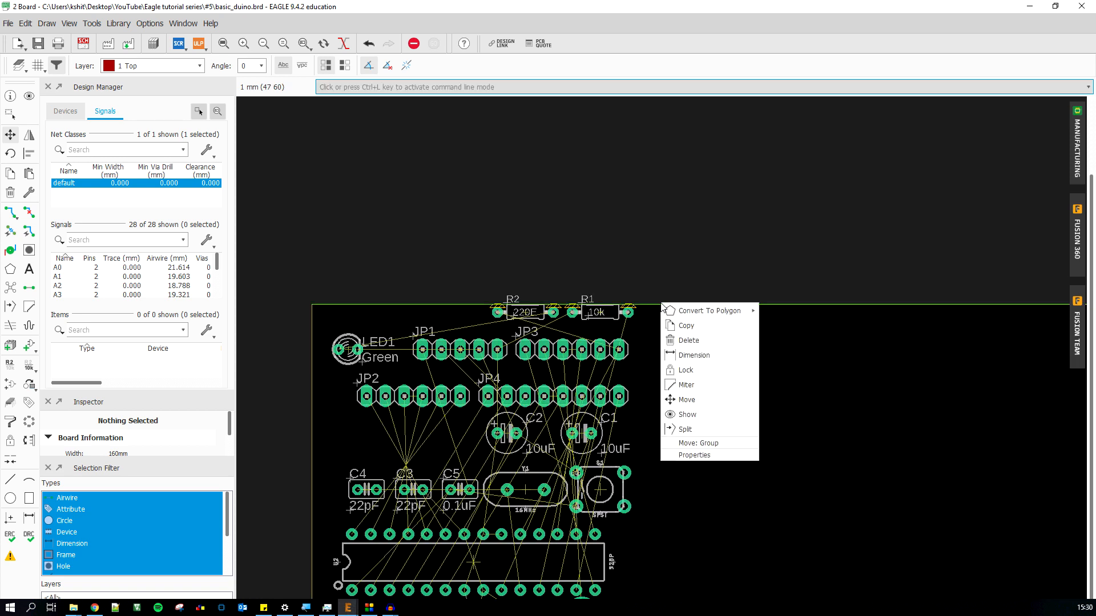
click(695, 455)
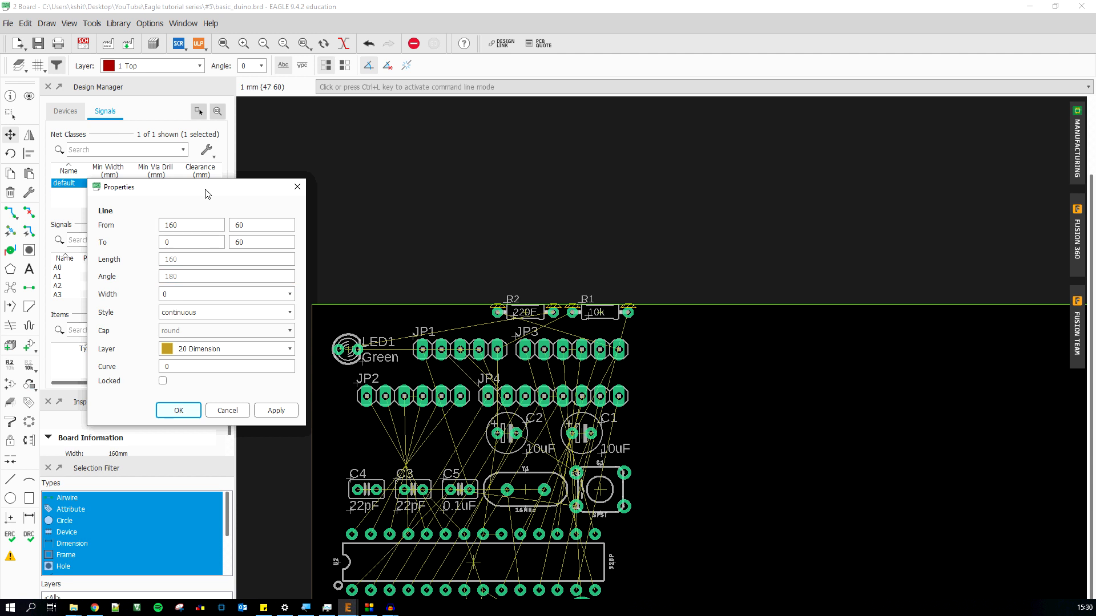
click(465, 303)
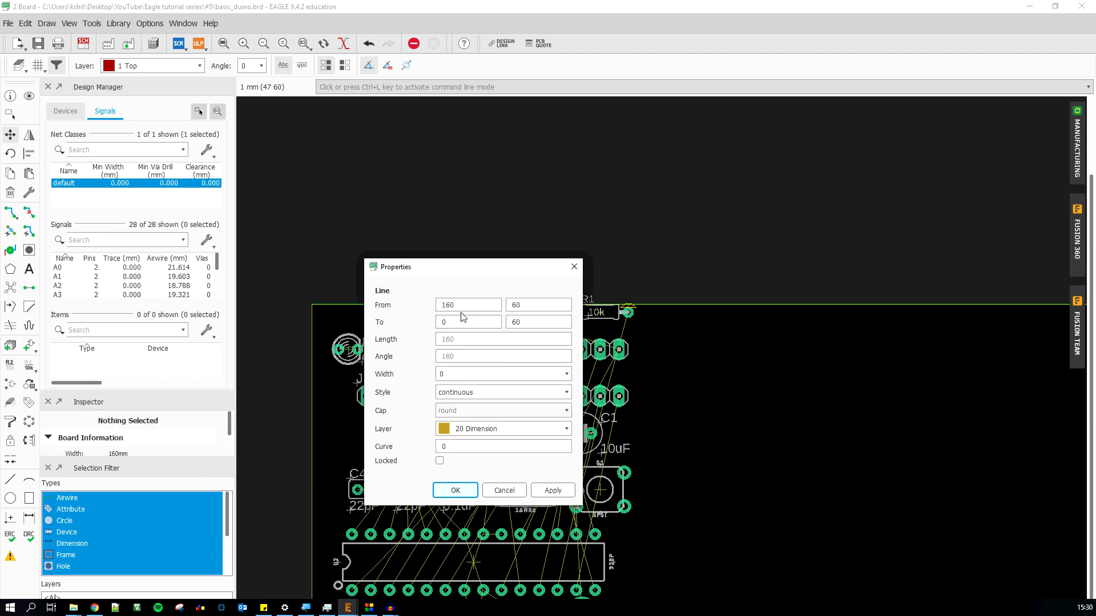
drag(466, 303, 437, 304)
text(45)
click(545, 494)
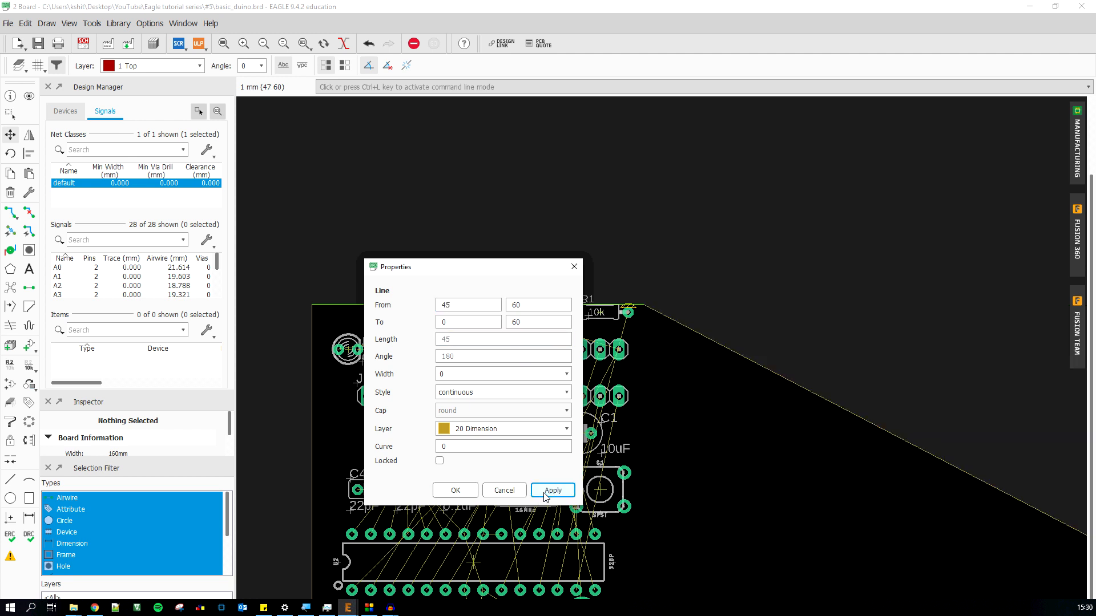
click(456, 490)
Set the X coordinate of the bottom outline line's end point to 45 mm and apply it
scroll(482, 351, down, 2)
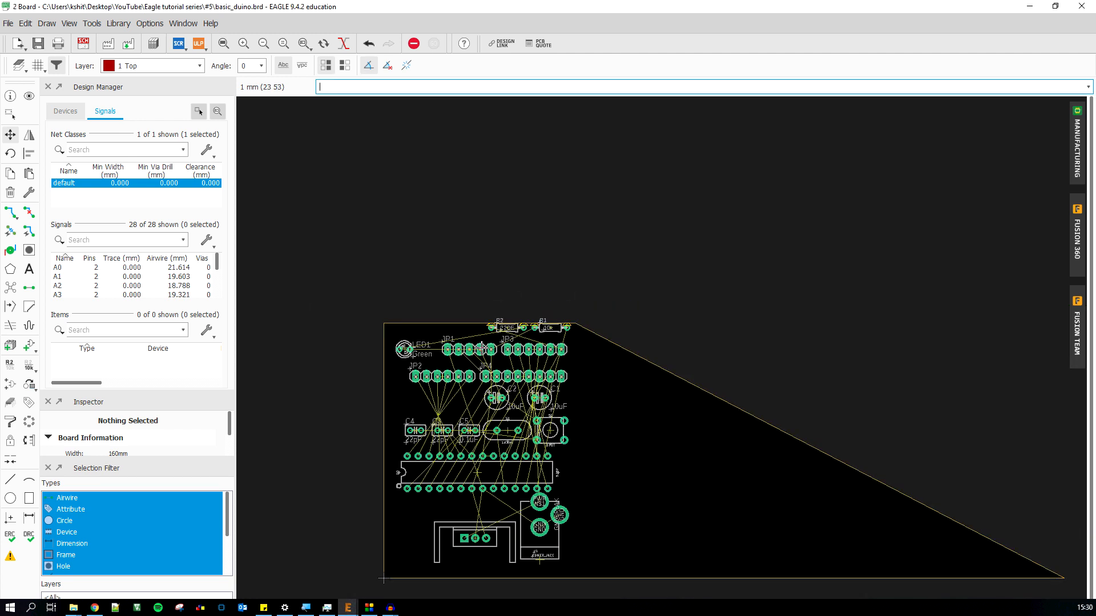
scroll(481, 347, down, 5)
scroll(494, 478, up, 5)
right_click(464, 385)
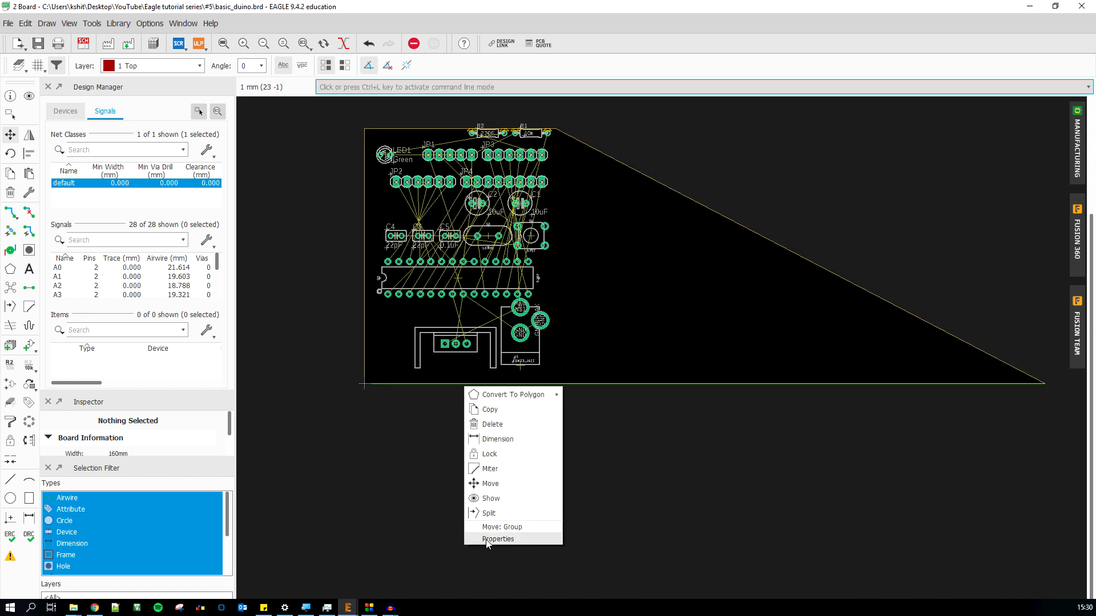
click(487, 539)
double_click(222, 322)
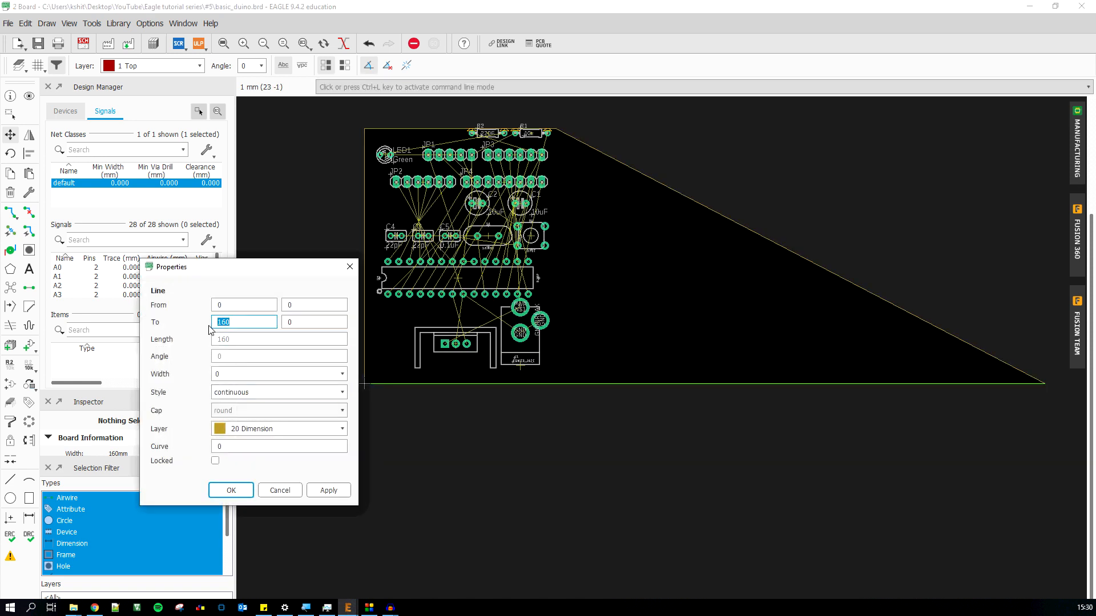
text(45)
click(329, 490)
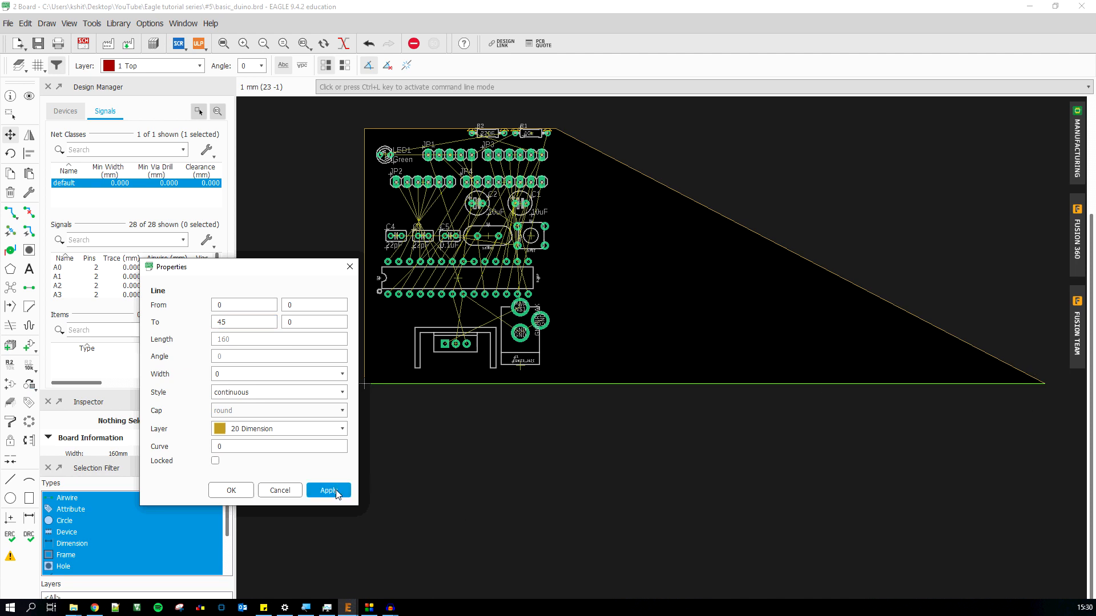
click(250, 488)
scroll(518, 393, down, 2)
scroll(458, 277, up, 5)
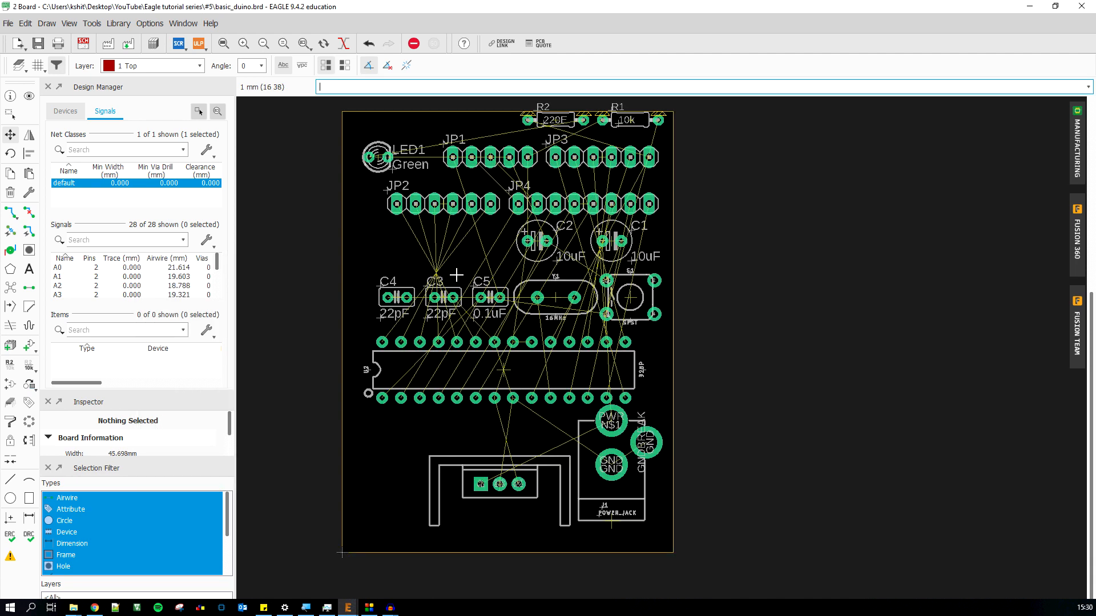
scroll(466, 386, down, 1)
scroll(461, 249, up, 1)
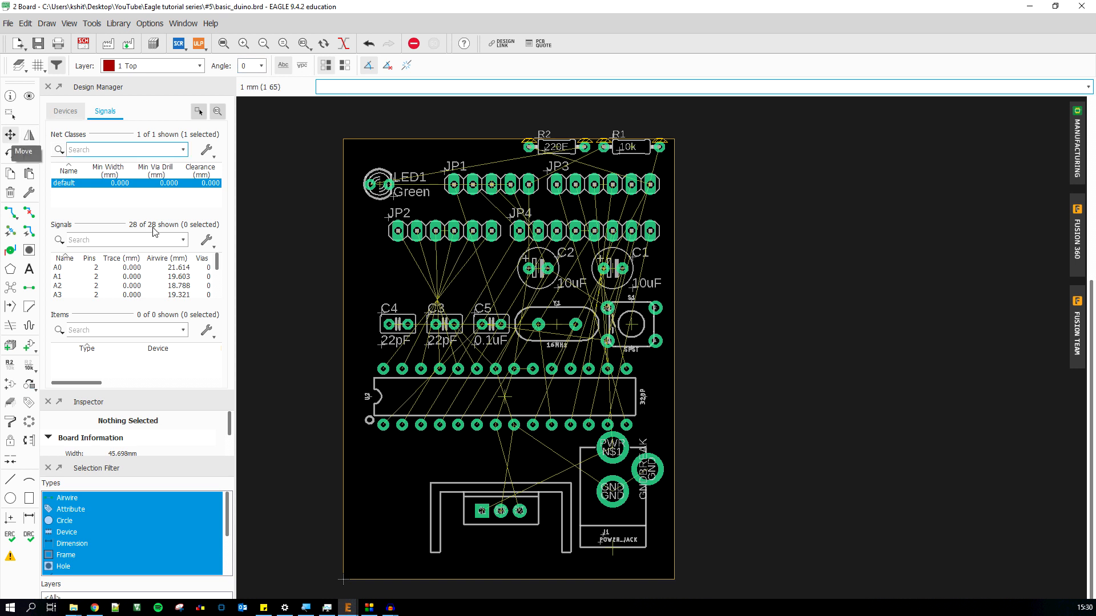
click(13, 138)
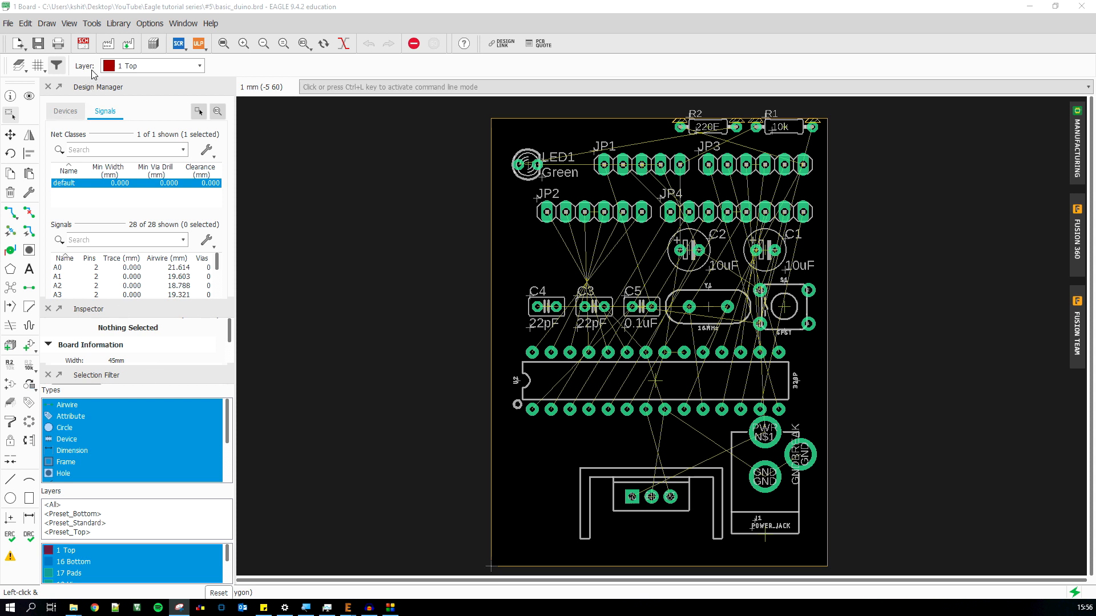
Hide the Design Manager, Inspector and Selection Filter to give the board more space
click(47, 87)
click(49, 88)
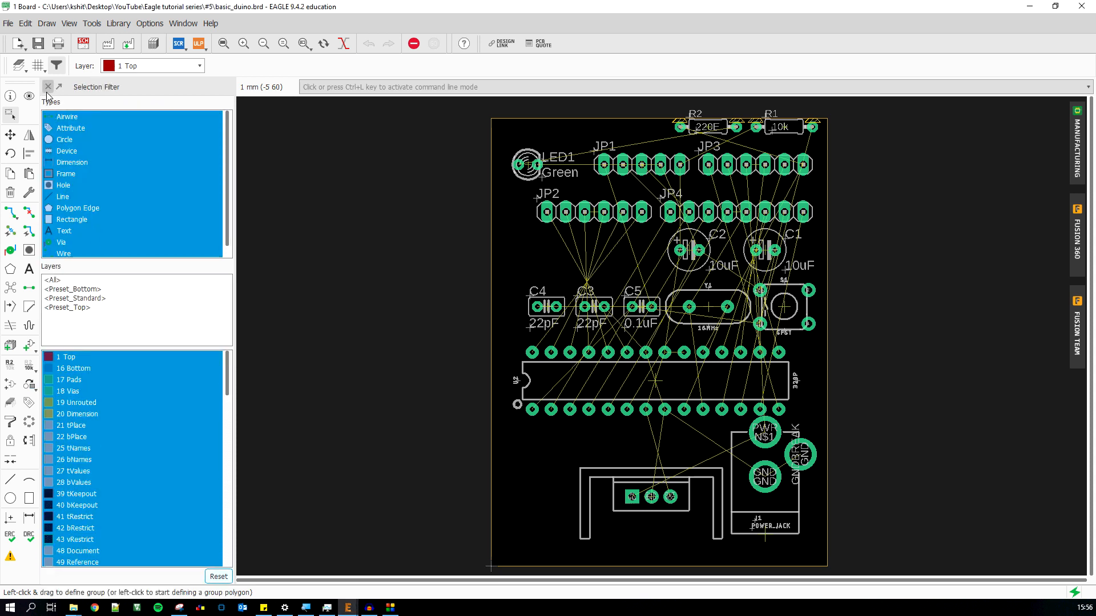
click(50, 88)
click(70, 26)
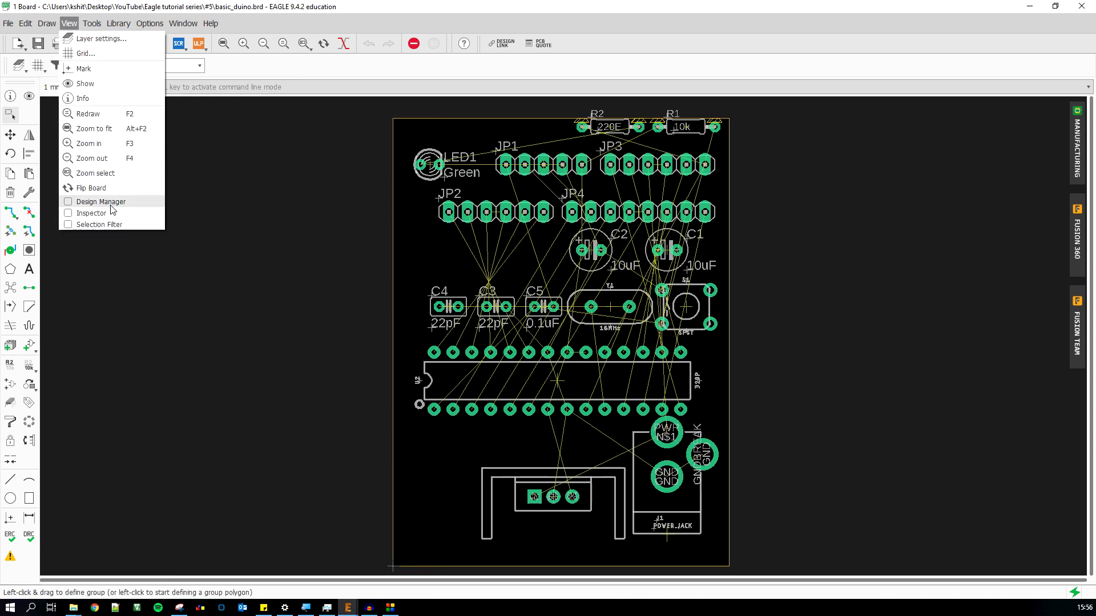
click(288, 225)
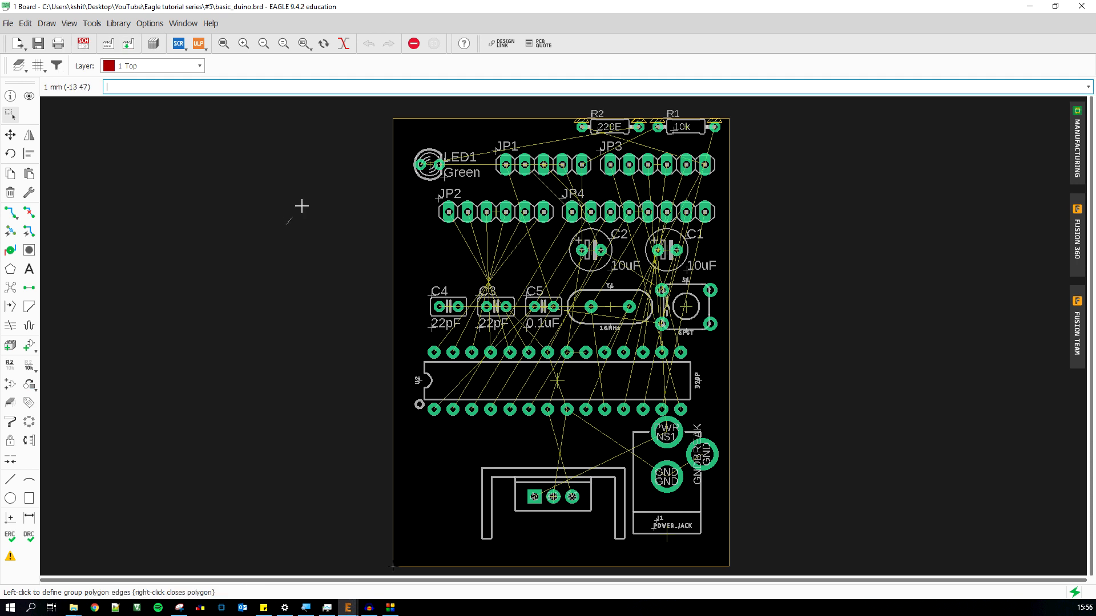
right_click(246, 276)
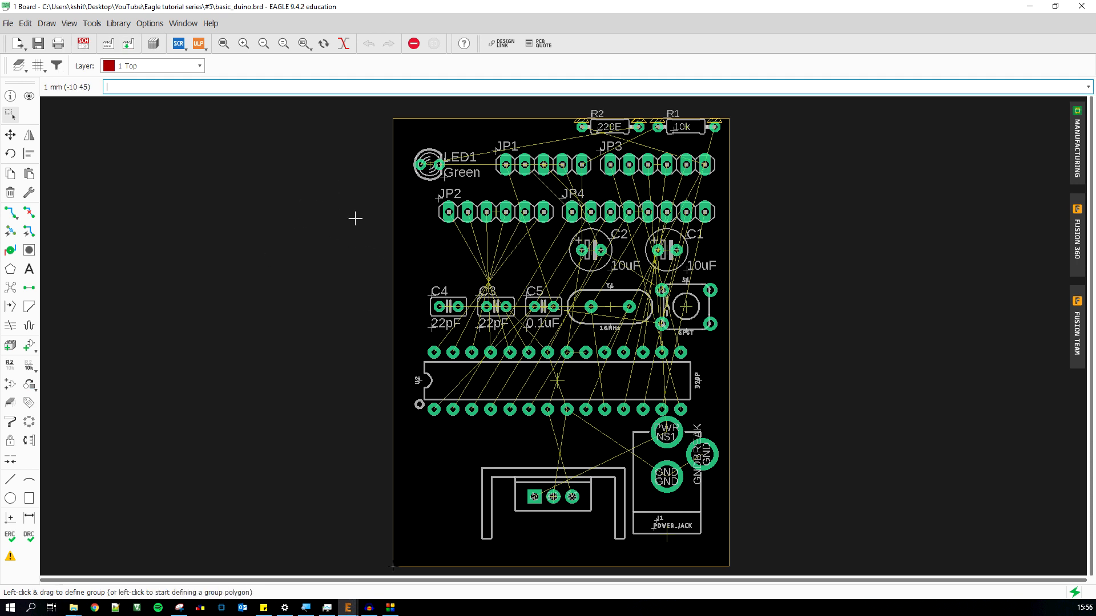
Move voltage regulator U1 into the board's lower-left corner, rotated so that its three pins stand vertically
click(10, 134)
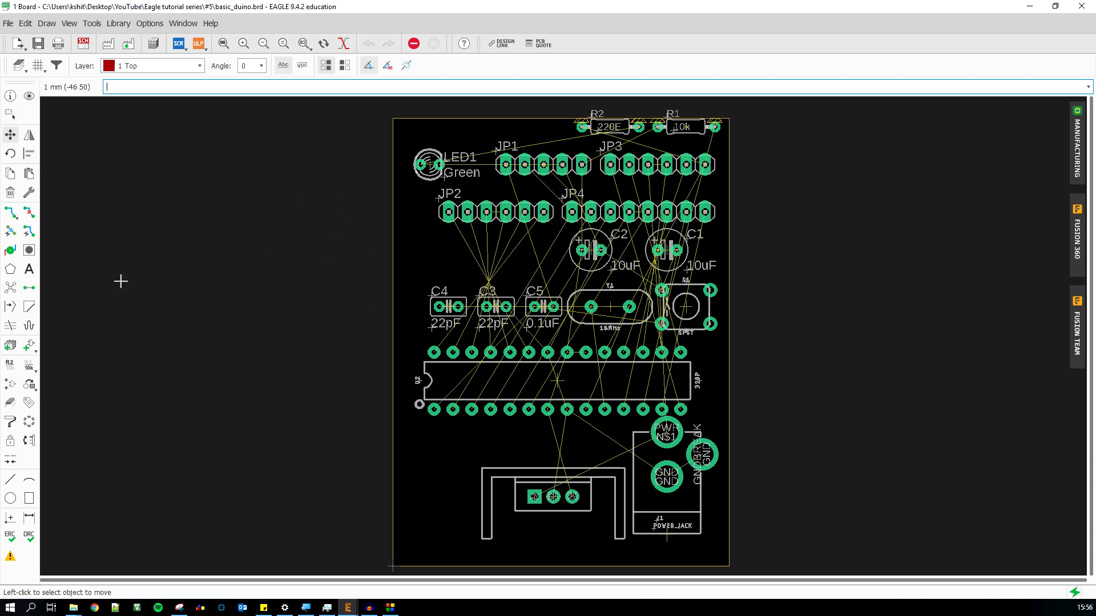
click(553, 497)
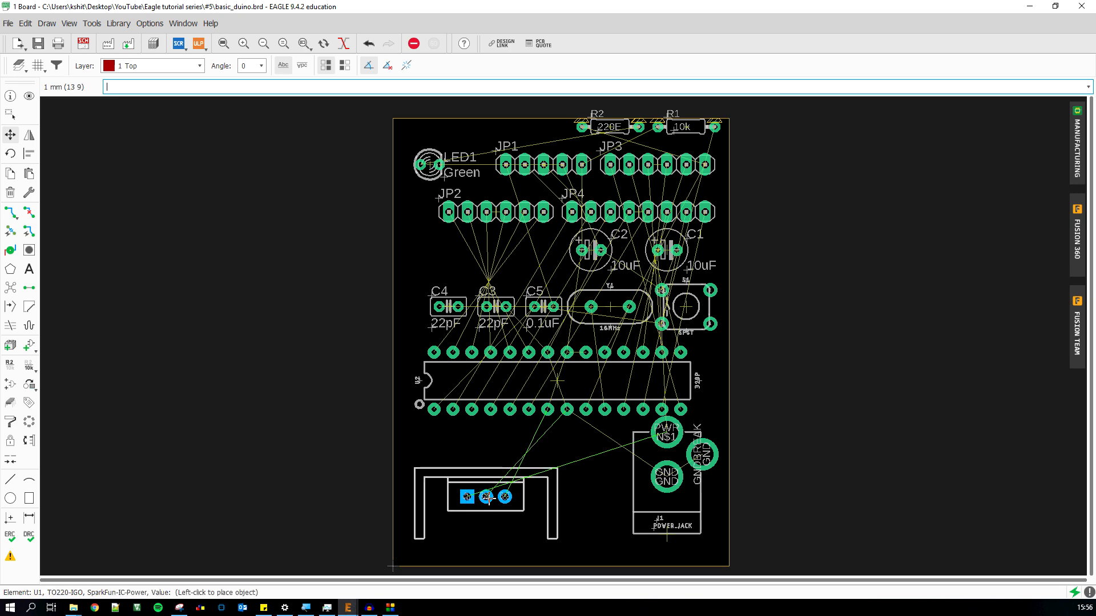
right_click(488, 498)
click(465, 496)
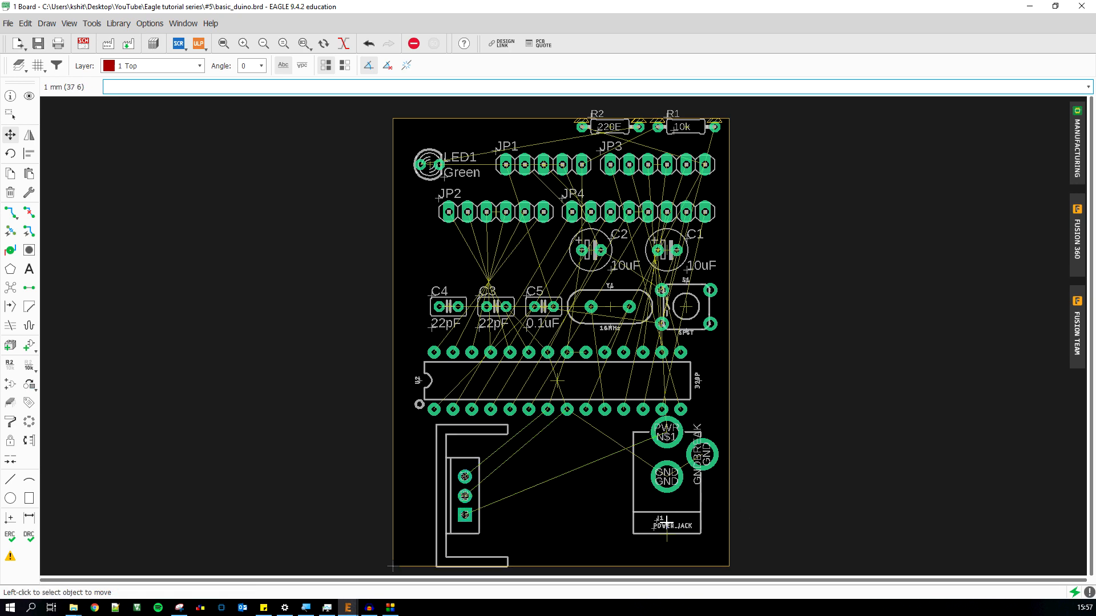
Move power jack J1, rotated to lie horizontally, into the board's lower-right corner, and shift voltage regulator U1 slightly left
scroll(679, 525, up, 5)
click(636, 501)
right_click(637, 496)
scroll(656, 434, down, 3)
scroll(706, 415, up, 1)
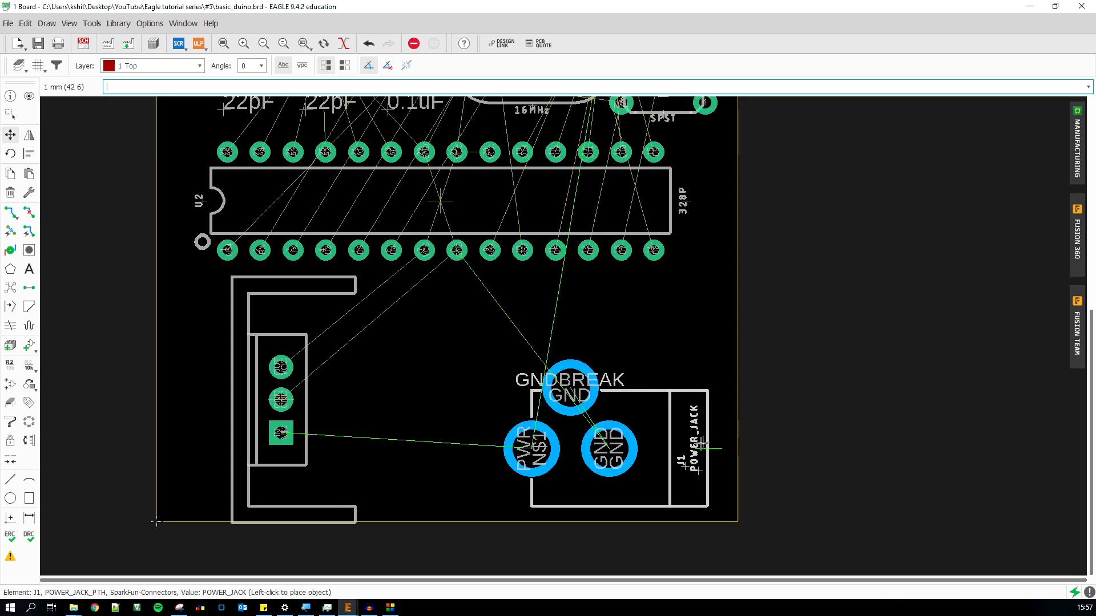
click(721, 453)
click(281, 396)
click(271, 396)
Move capacitor C2 to the board's lower edge area, between voltage regulator U1 and power jack J1
scroll(325, 439, down, 4)
click(409, 211)
scroll(360, 442, up, 8)
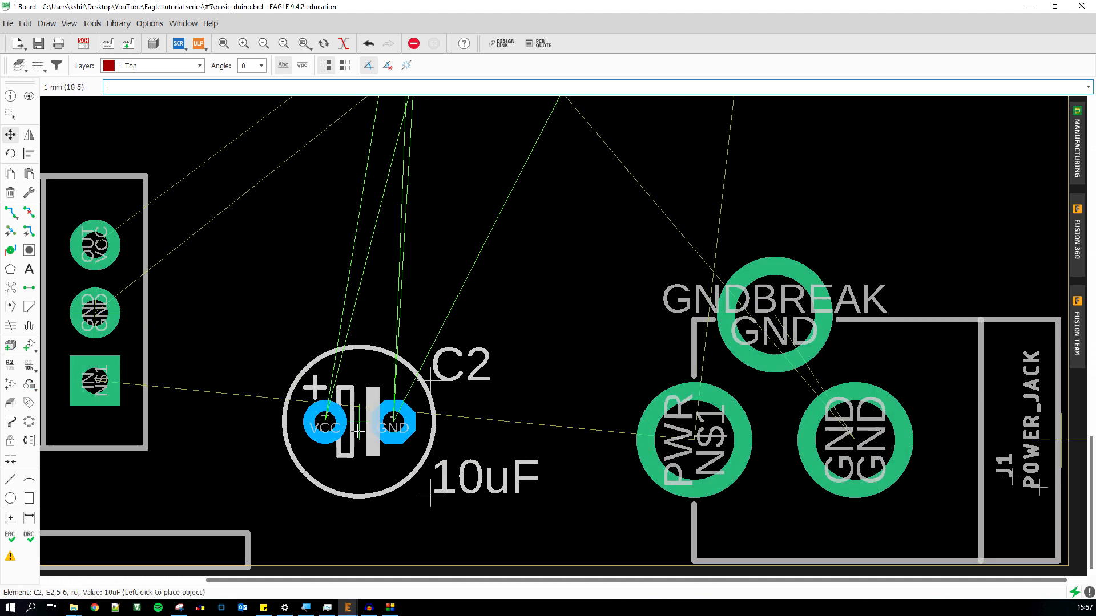
click(358, 431)
Move capacitor C1, rotated upright, to the right of voltage regulator U1, directly above C2
scroll(485, 422, down, 8)
click(608, 176)
scroll(382, 450, down, 5)
scroll(384, 450, up, 5)
right_click(398, 465)
click(399, 468)
scroll(554, 286, up, 4)
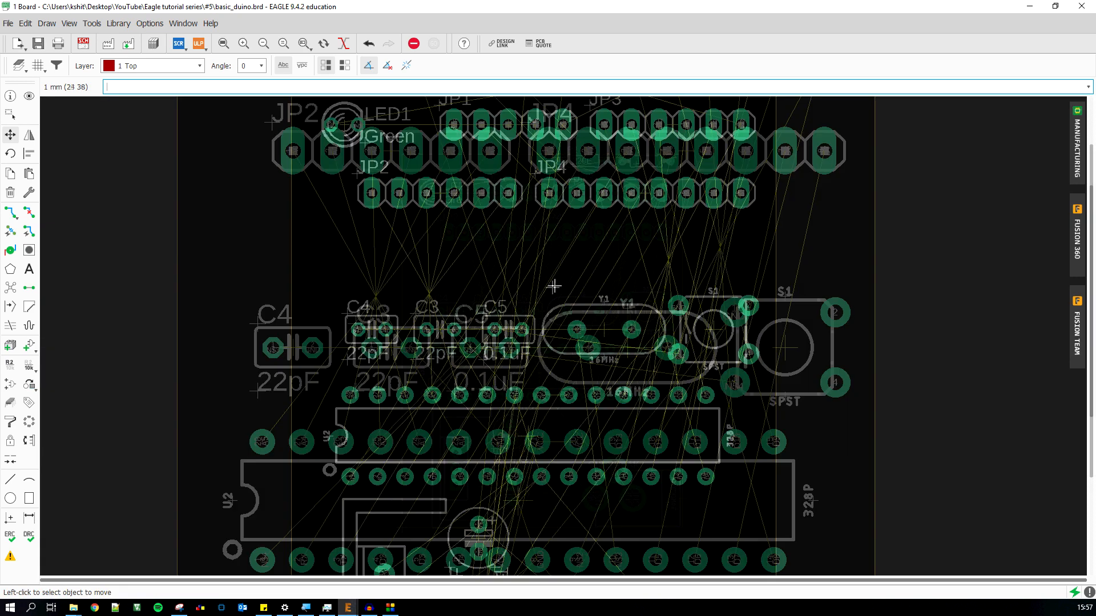
Group-select all the components above chip U2 and move them together outside the board, to the left of its outline
scroll(554, 286, down, 3)
click(10, 114)
drag(416, 160, 675, 363)
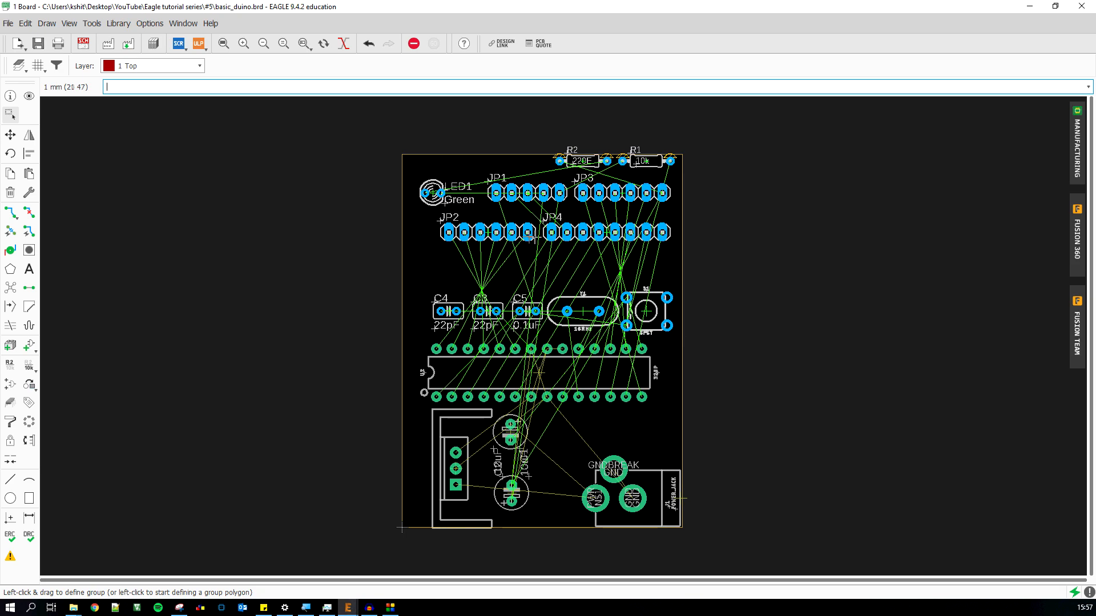
key(Escape)
click(10, 114)
click(369, 43)
drag(411, 156, 679, 344)
click(10, 135)
ctrl+right_click(562, 251)
click(219, 252)
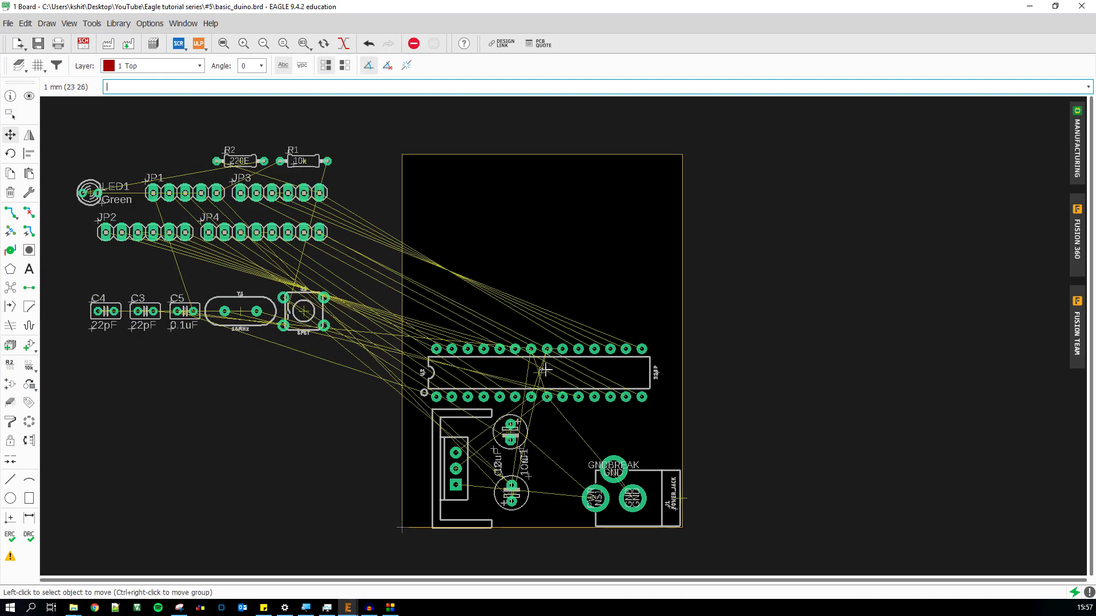
Rotate chip U2 to stand vertically with its notch downwards and move it to the upper middle of the board
click(546, 370)
right_click(545, 353)
click(543, 272)
scroll(462, 489, up, 5)
scroll(499, 495, down, 5)
scroll(566, 266, up, 2)
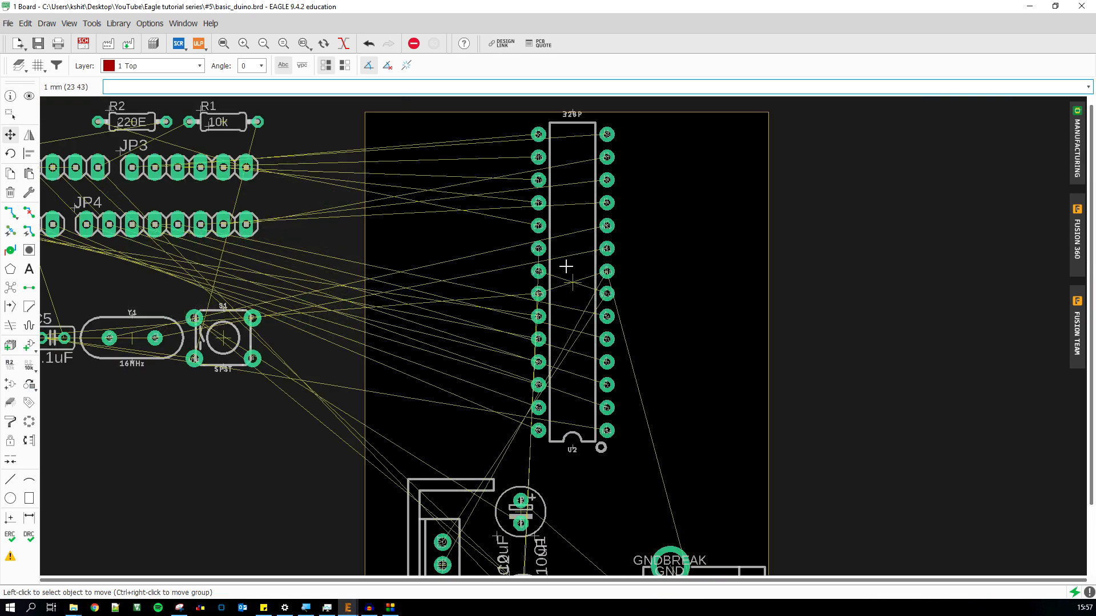
Move headers JP1 and JP2 onto the board rotated vertically, JP1 near the right edge and JP2 left of U2's lower half
scroll(569, 279, down, 2)
click(210, 203)
right_click(691, 368)
click(690, 362)
click(170, 242)
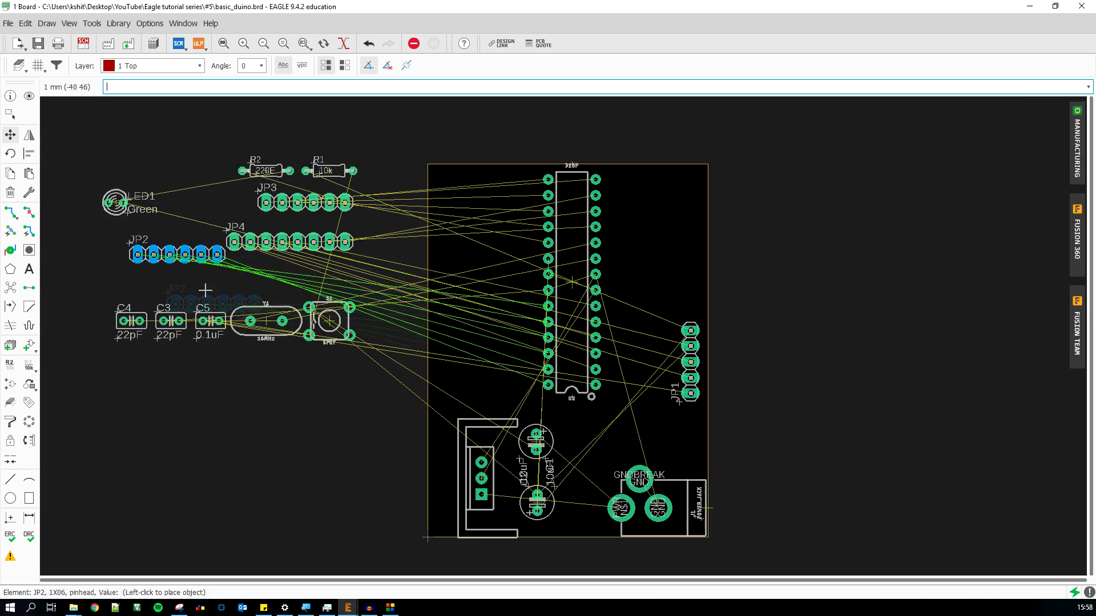
right_click(467, 337)
click(468, 335)
Move headers JP3 and JP4 onto the board rotated vertically, JP3 above JP2 at the left and JP4 above JP1 at the right
click(298, 202)
right_click(455, 208)
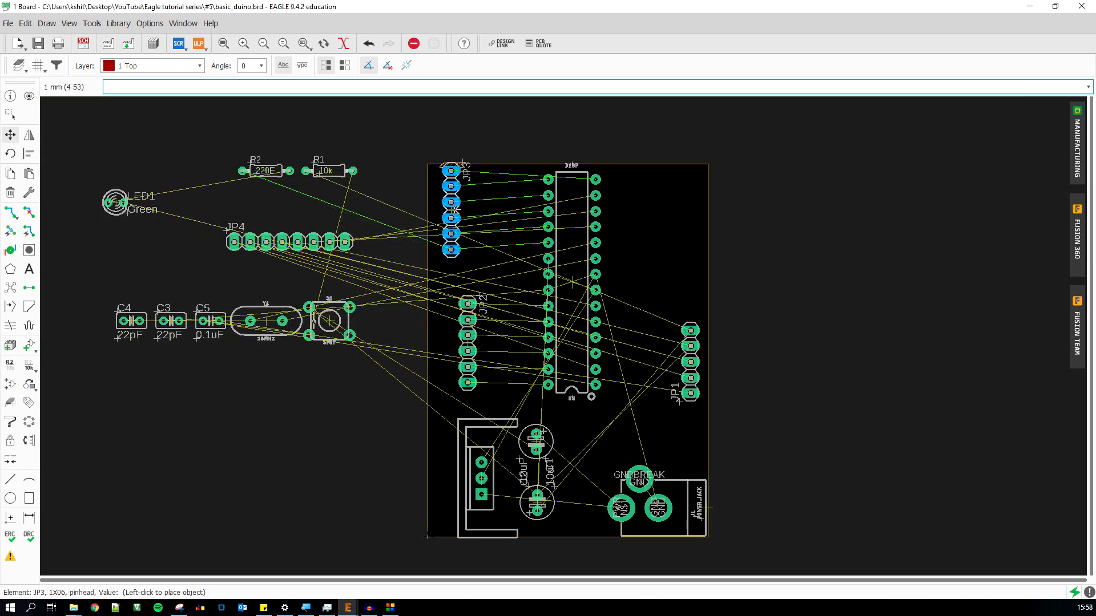
scroll(452, 210, up, 3)
click(473, 219)
click(171, 264)
scroll(799, 259, down, 1)
right_click(810, 246)
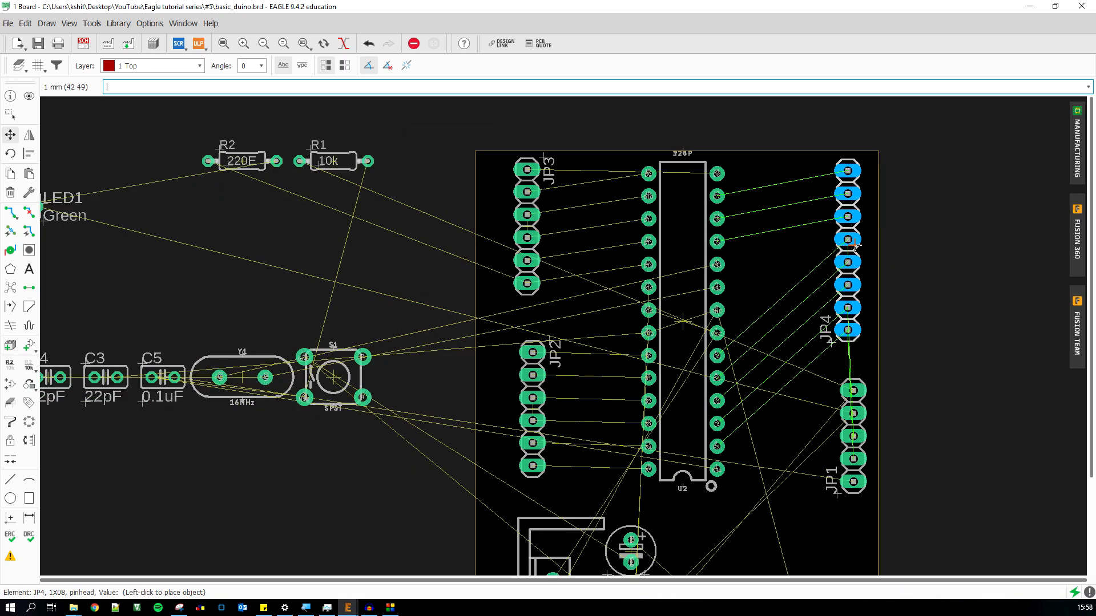
click(855, 246)
scroll(853, 247, down, 3)
Move the 16 MHz crystal Y1, rotated vertically, to the right of U2 beside its pins 9 and 10
scroll(422, 371, up, 3)
click(555, 277)
scroll(557, 276, down, 5)
scroll(765, 232, up, 8)
scroll(670, 278, up, 3)
right_click(669, 279)
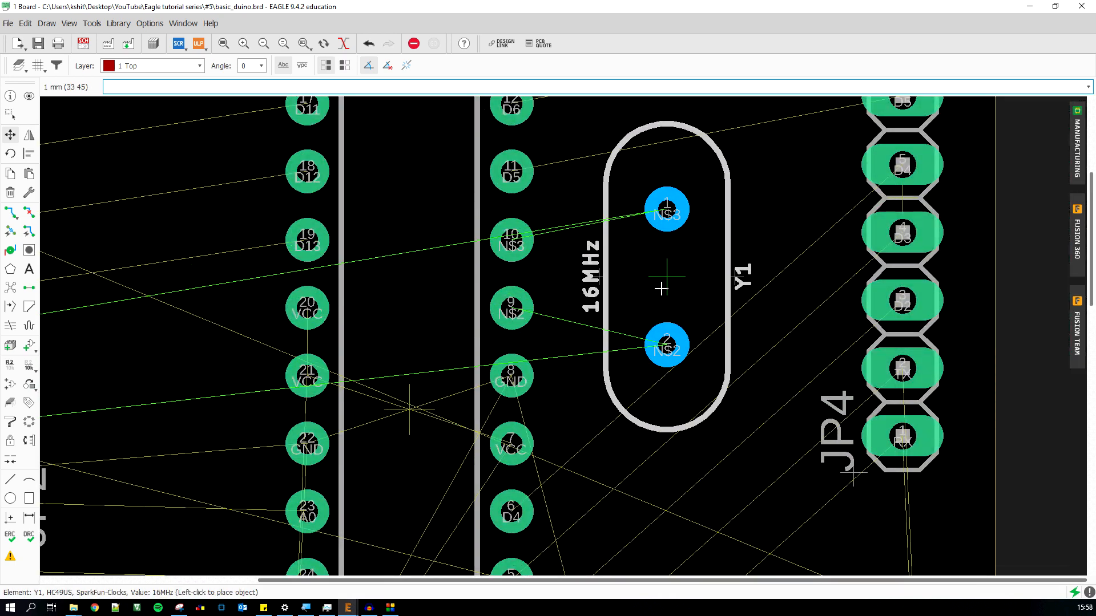
click(643, 283)
Move capacitor C4 between crystal Y1 and header JP4, and capacitor C5 between U2's lower end and header JP1
scroll(386, 331, down, 9)
scroll(103, 380, up, 6)
click(142, 325)
scroll(399, 354, down, 4)
click(764, 275)
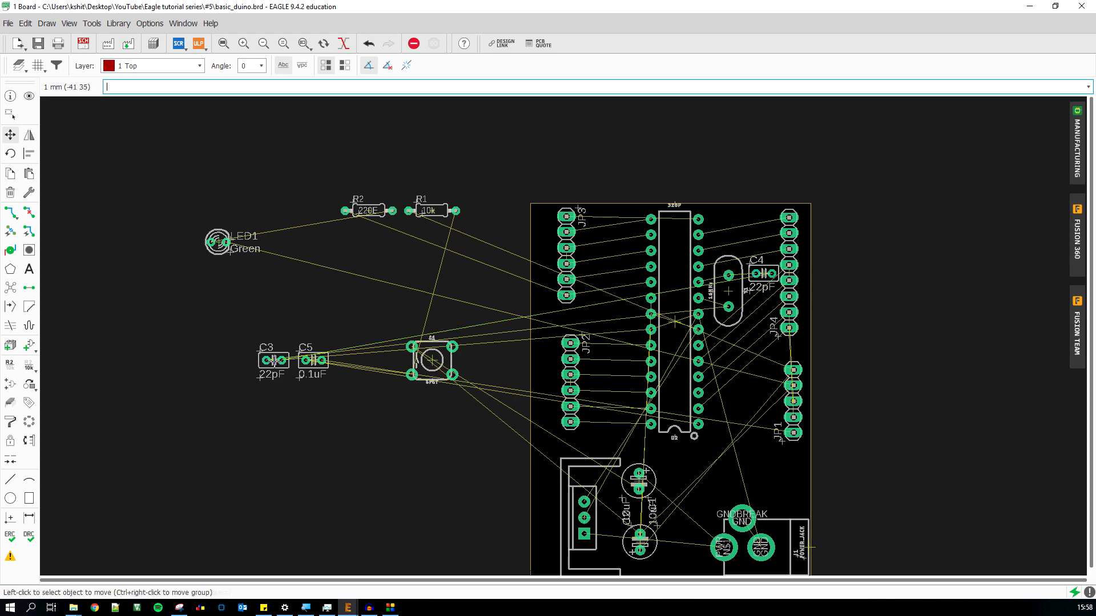
click(313, 360)
click(742, 435)
Move tactile switch S1 onto the board just below U2's lower end, between the 10uF capacitors and C5
click(432, 360)
scroll(691, 466, up, 5)
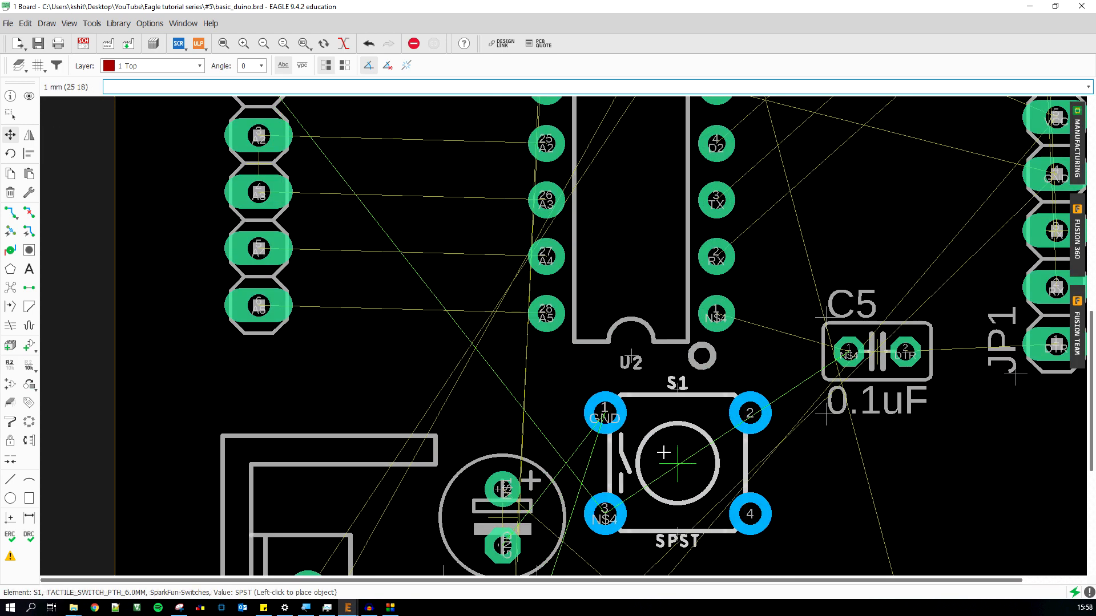
click(664, 452)
Shift the three-pin component in the board's lower-left corner and both 10uF capacitors about 3 mm further left
click(530, 463)
click(475, 463)
click(721, 361)
click(665, 361)
click(724, 541)
click(670, 542)
Shift switch S1 about 2 mm left to centre it below U2
scroll(577, 445, down, 2)
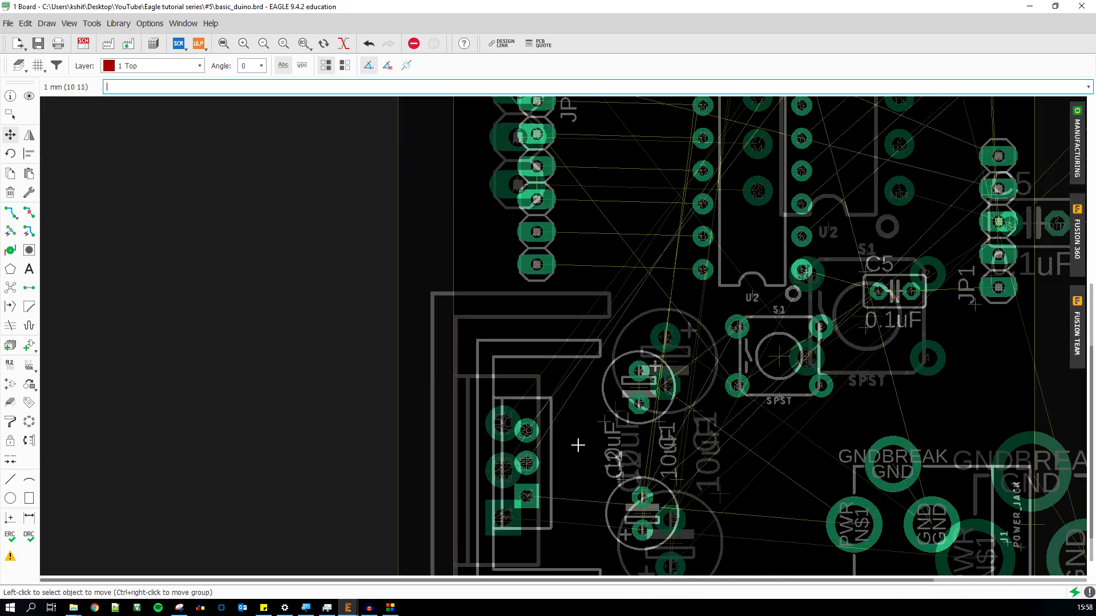
scroll(703, 401, up, 5)
click(680, 384)
click(634, 381)
Move LED1 onto the board beside U2's pins 20 and 21, and resistor R2 horizontally between headers JP3 and JP2
scroll(635, 380, down, 9)
click(344, 265)
scroll(802, 337, up, 7)
click(826, 377)
click(296, 167)
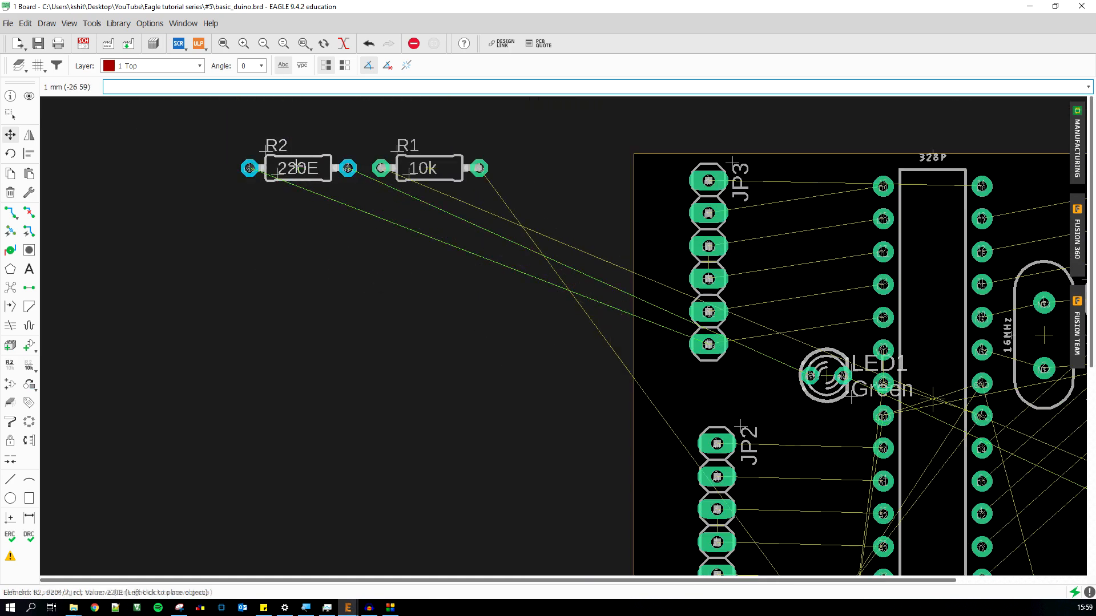
scroll(308, 174, down, 2)
scroll(574, 296, up, 2)
click(621, 347)
Move resistor R1, rotated by 180 degrees, between switch S1 and the board's right edge, above the power jack
click(313, 114)
scroll(333, 191, down, 9)
scroll(461, 276, up, 8)
right_click(444, 310)
right_click(444, 321)
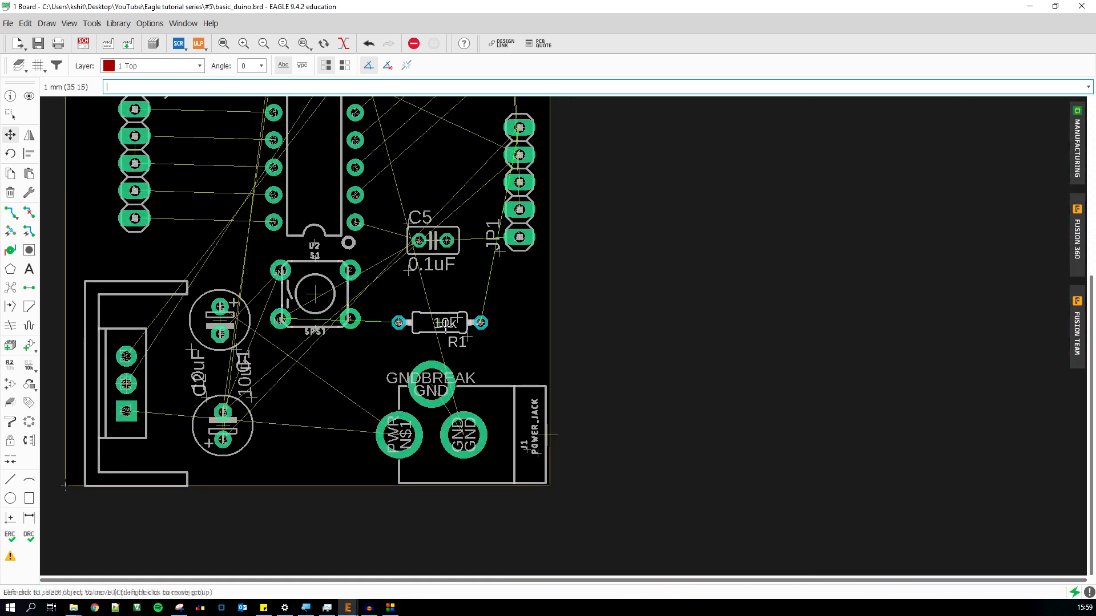
click(446, 326)
Examine the full component placement, especially the power jack, 10uF capacitors and three-pin component along the board's lower edge
scroll(490, 177, down, 7)
scroll(496, 178, up, 4)
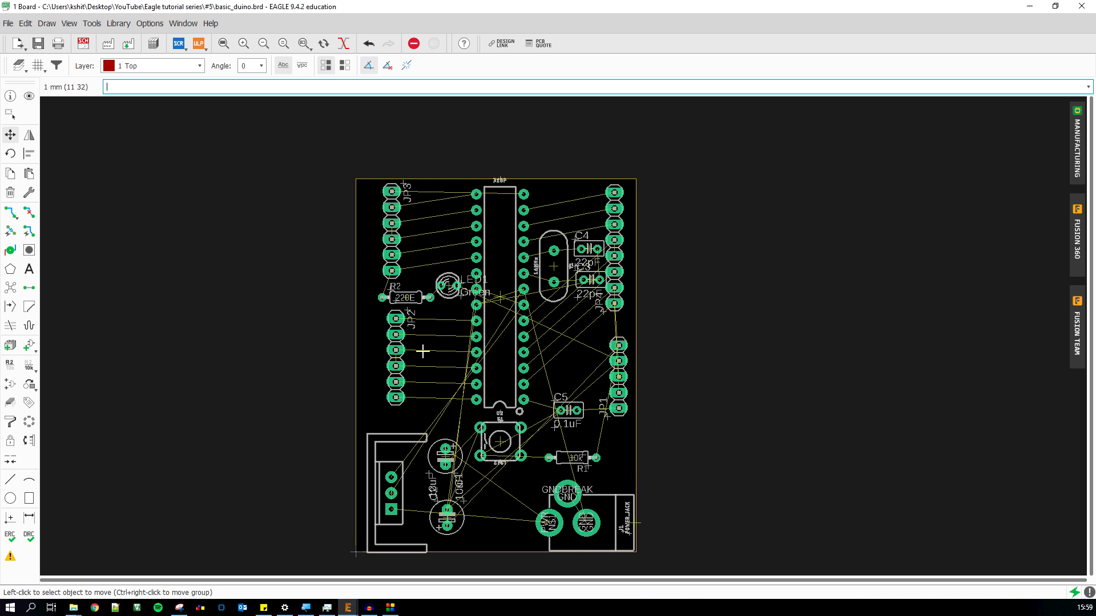
scroll(460, 291, down, 1)
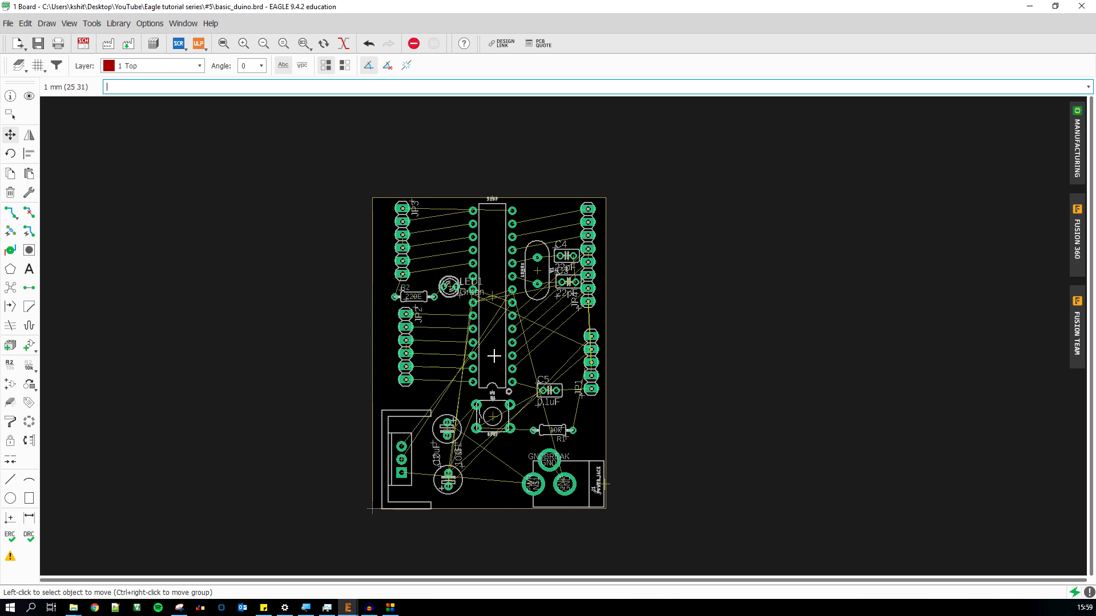
scroll(434, 434, up, 4)
scroll(426, 440, down, 3)
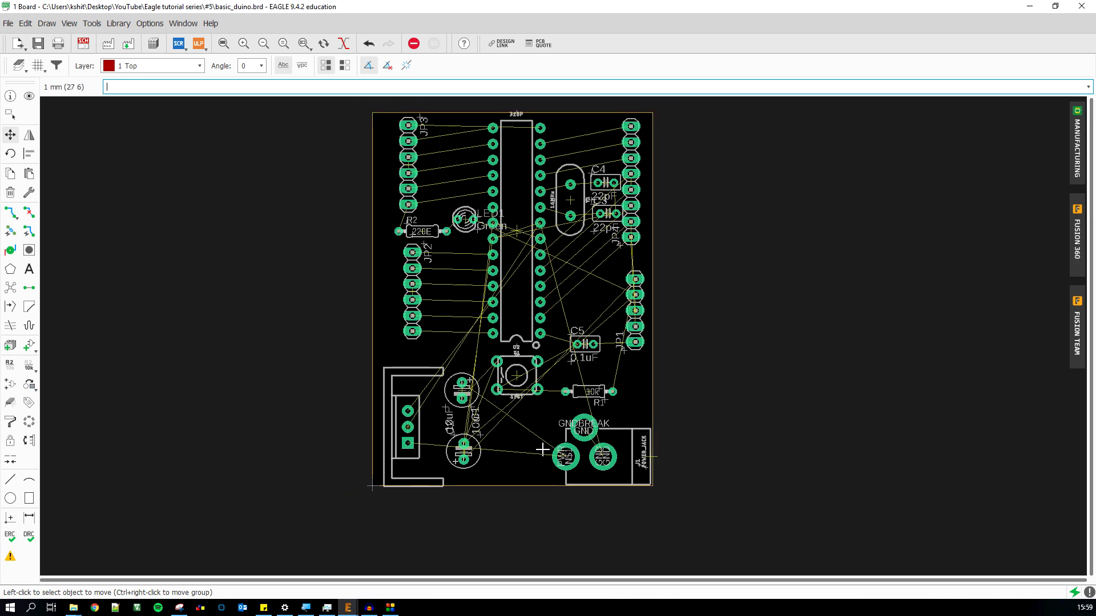
scroll(542, 450, up, 1)
scroll(368, 440, up, 2)
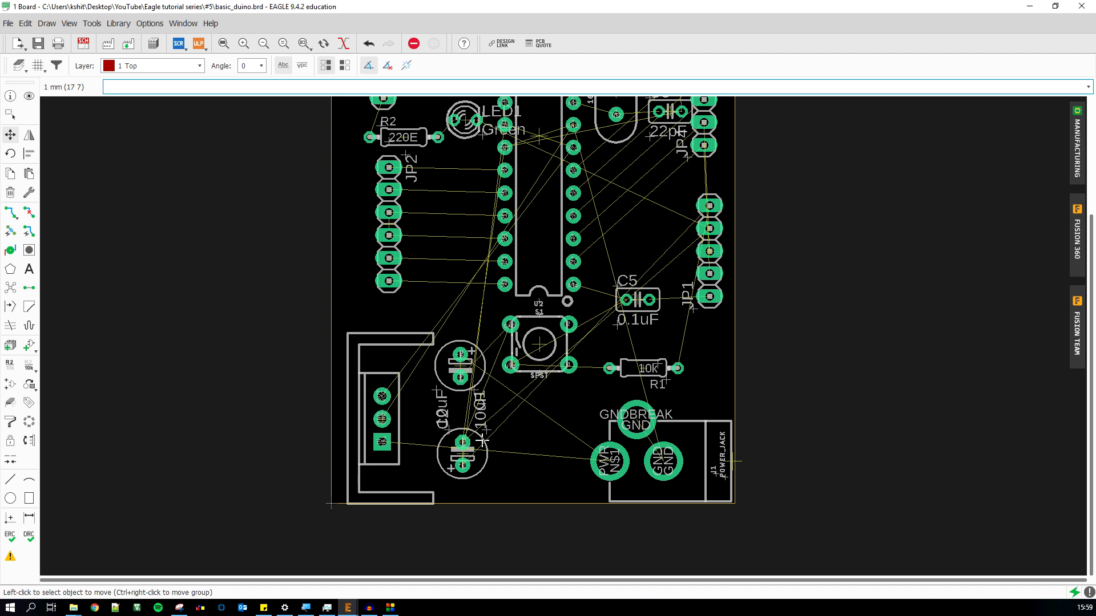
scroll(482, 440, up, 3)
scroll(513, 438, down, 2)
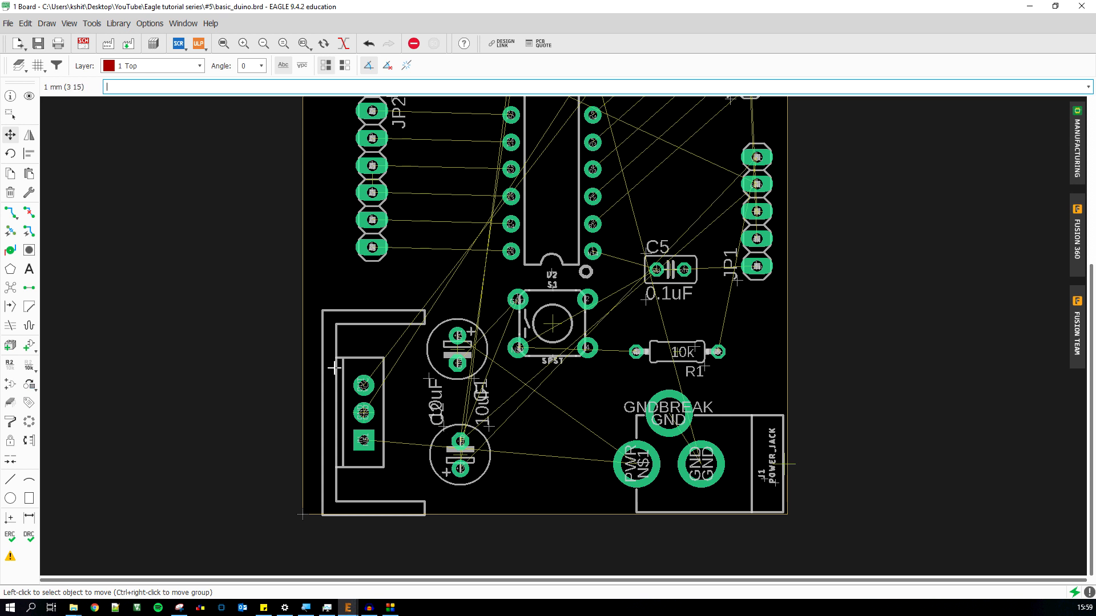
scroll(367, 459, down, 1)
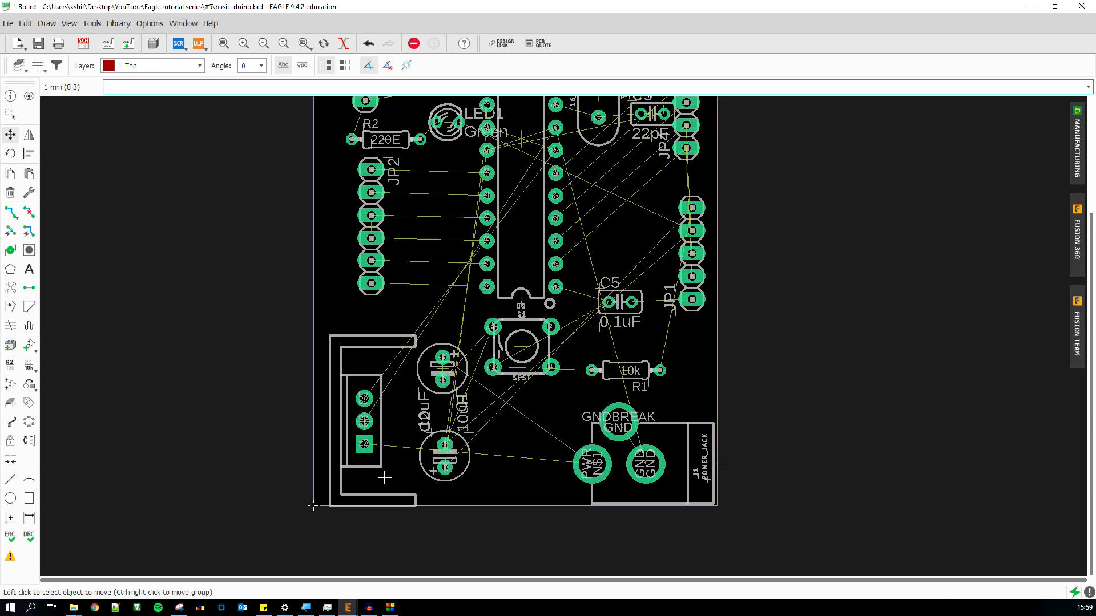
scroll(396, 467, down, 1)
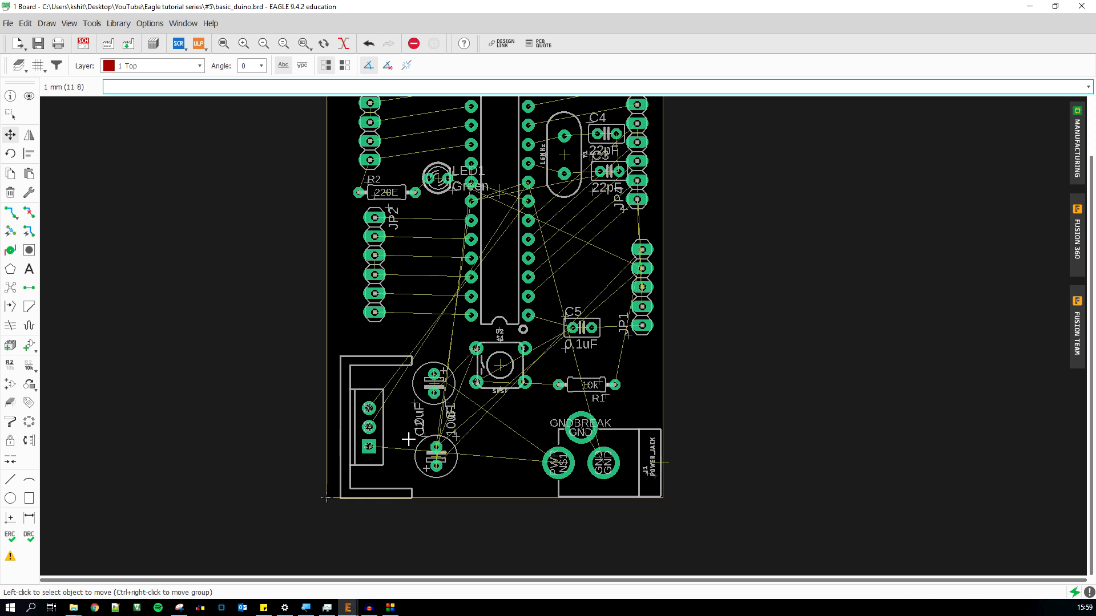
Examine how the crystal with C3 and C4, LED1 with R2, header JP2 and switch S1 sit relative to U2's pins
scroll(548, 135, up, 5)
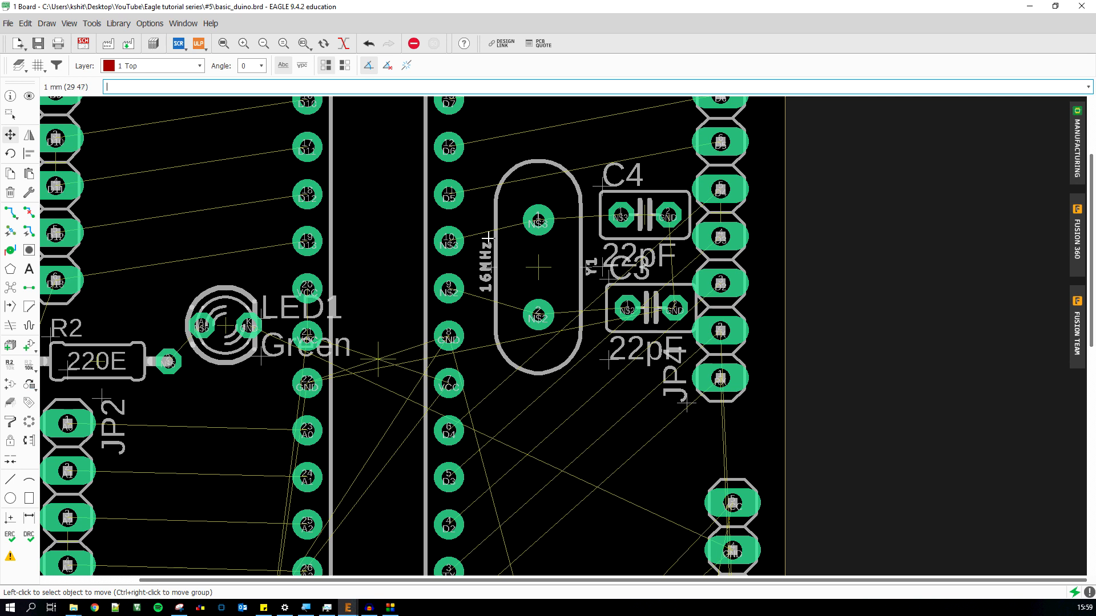
scroll(532, 264, down, 1)
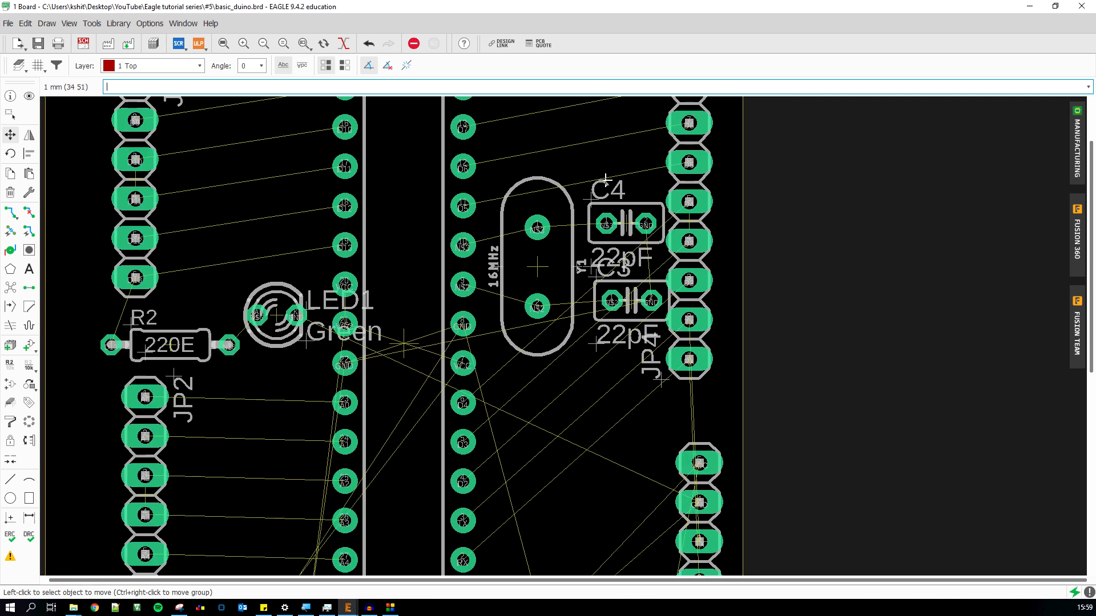
scroll(402, 345, down, 4)
scroll(484, 312, up, 3)
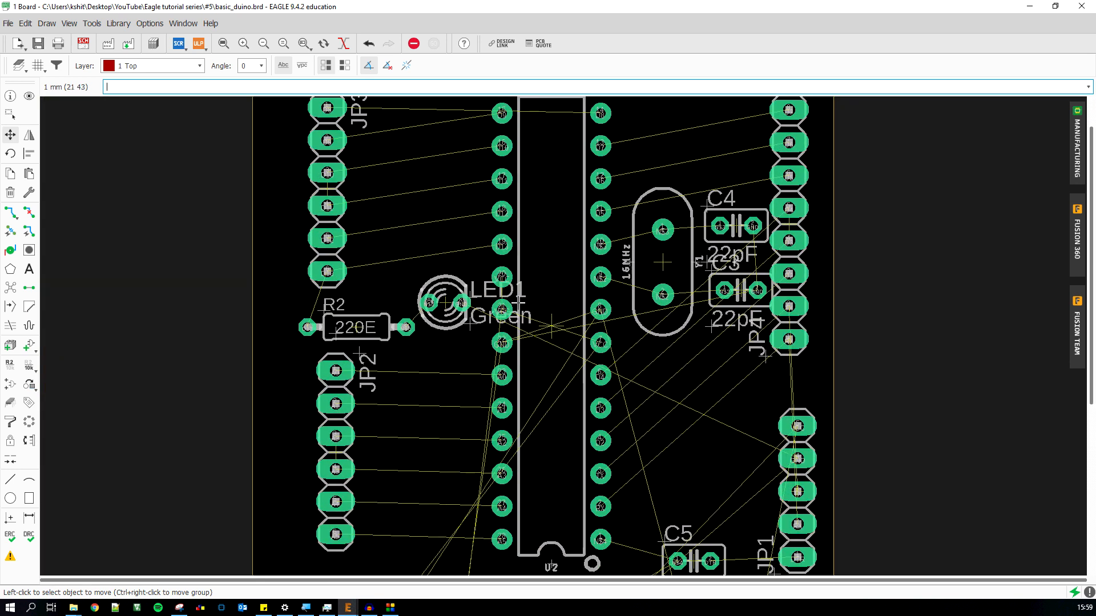
scroll(415, 292, up, 2)
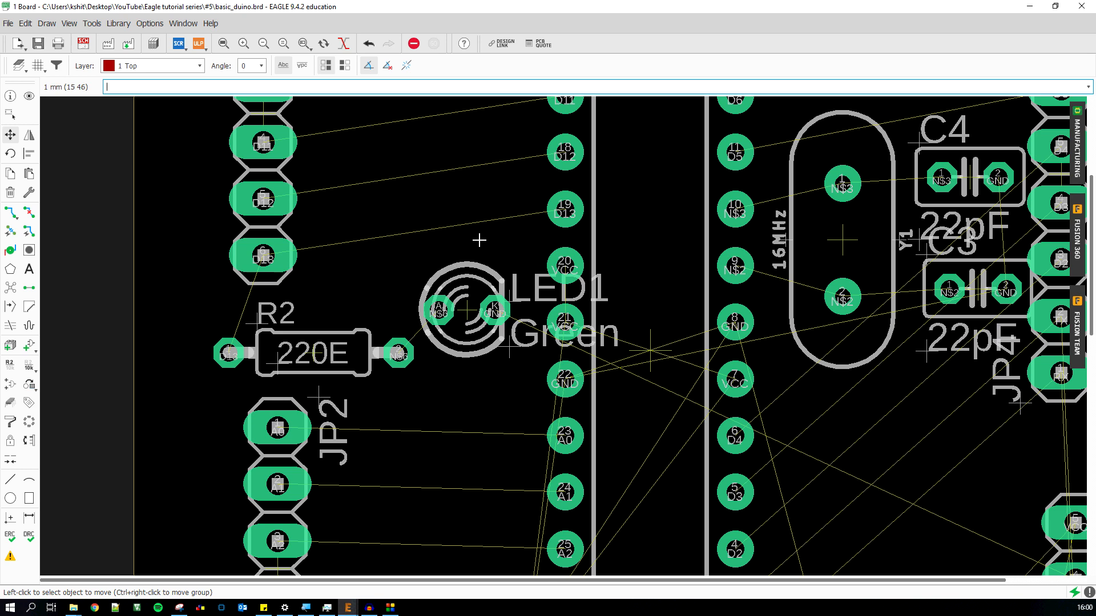
scroll(571, 193, up, 2)
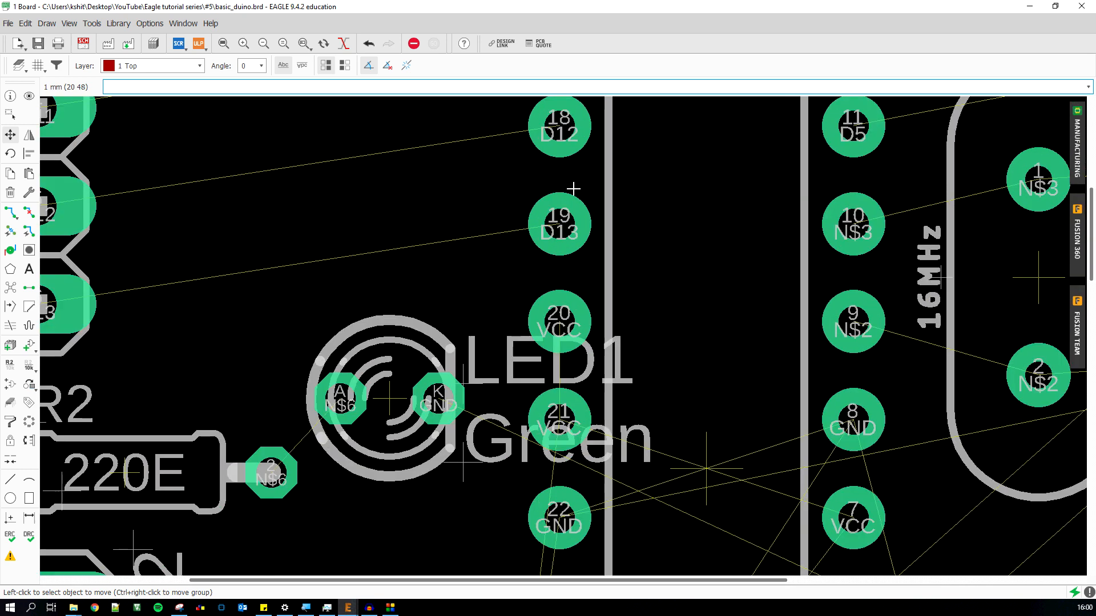
scroll(556, 227, down, 2)
scroll(556, 227, down, 3)
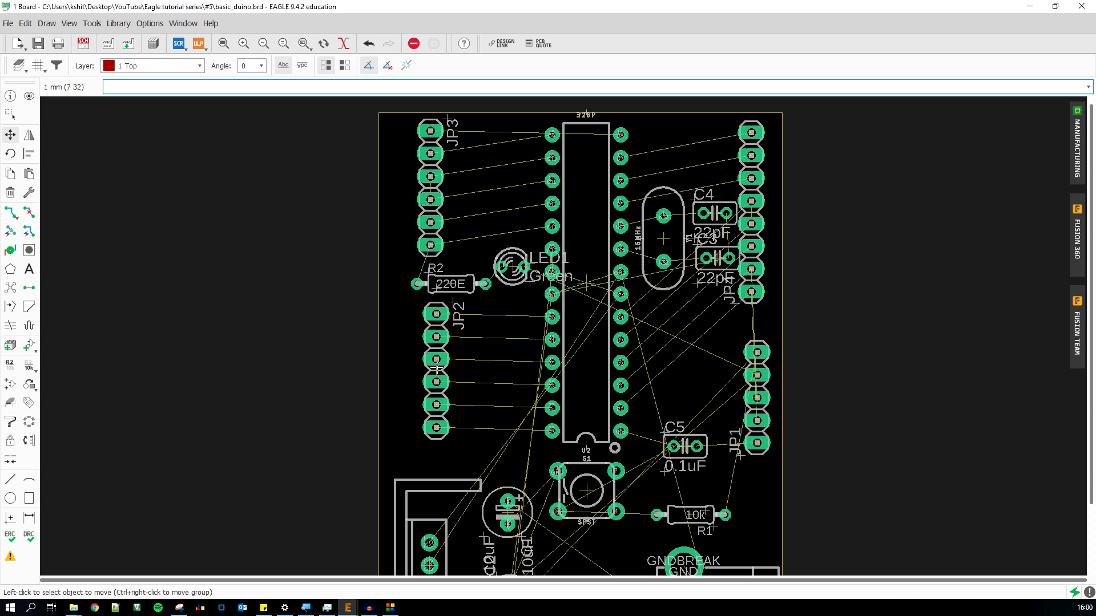
scroll(435, 370, up, 3)
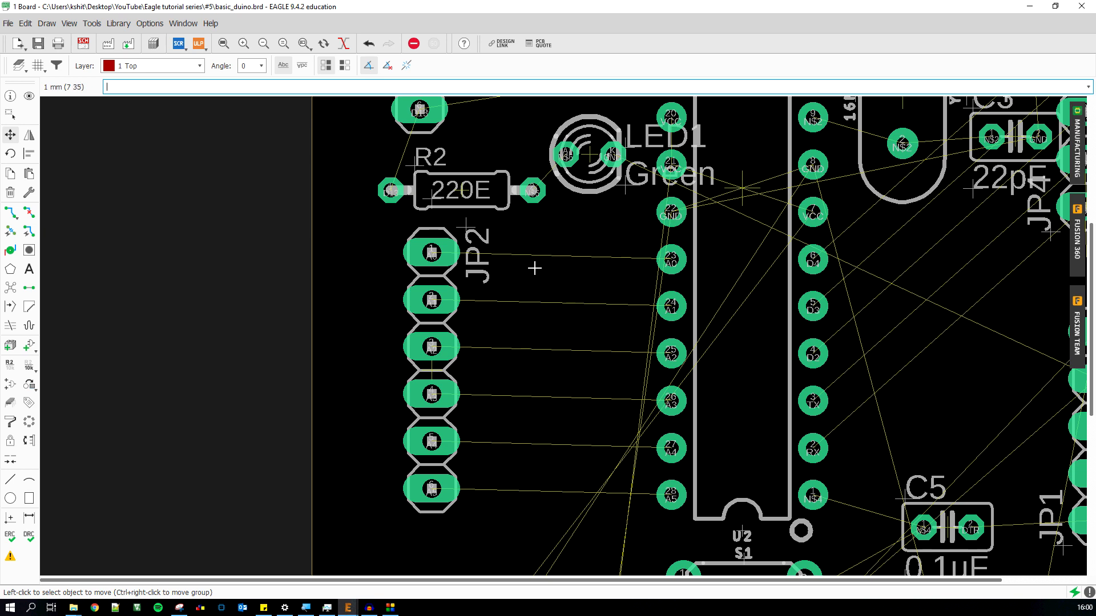
scroll(592, 285, down, 3)
scroll(686, 348, up, 2)
scroll(617, 338, down, 2)
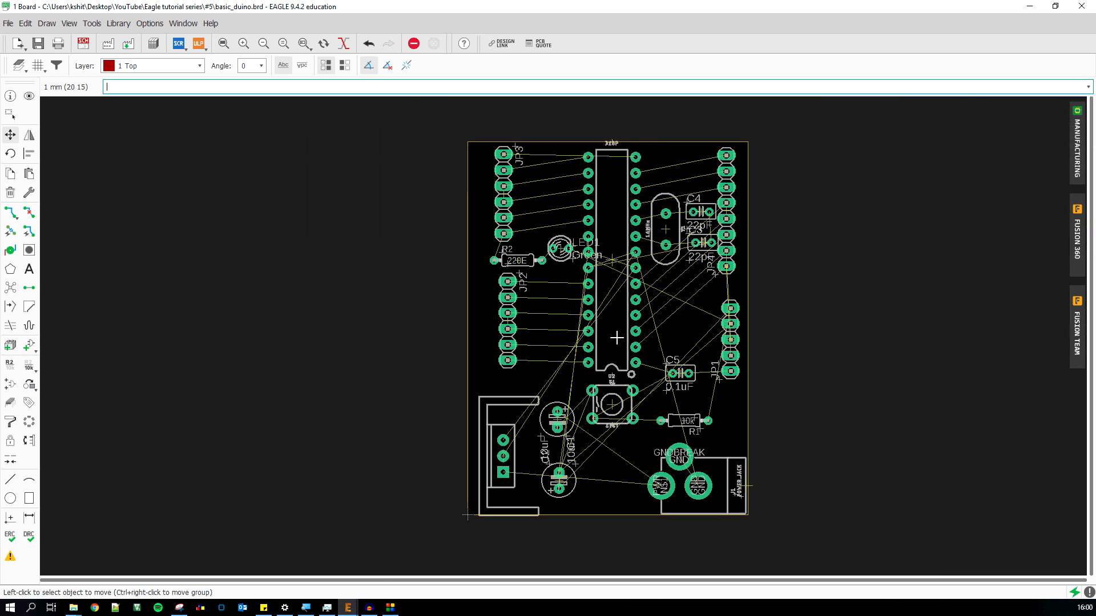
scroll(611, 419, up, 3)
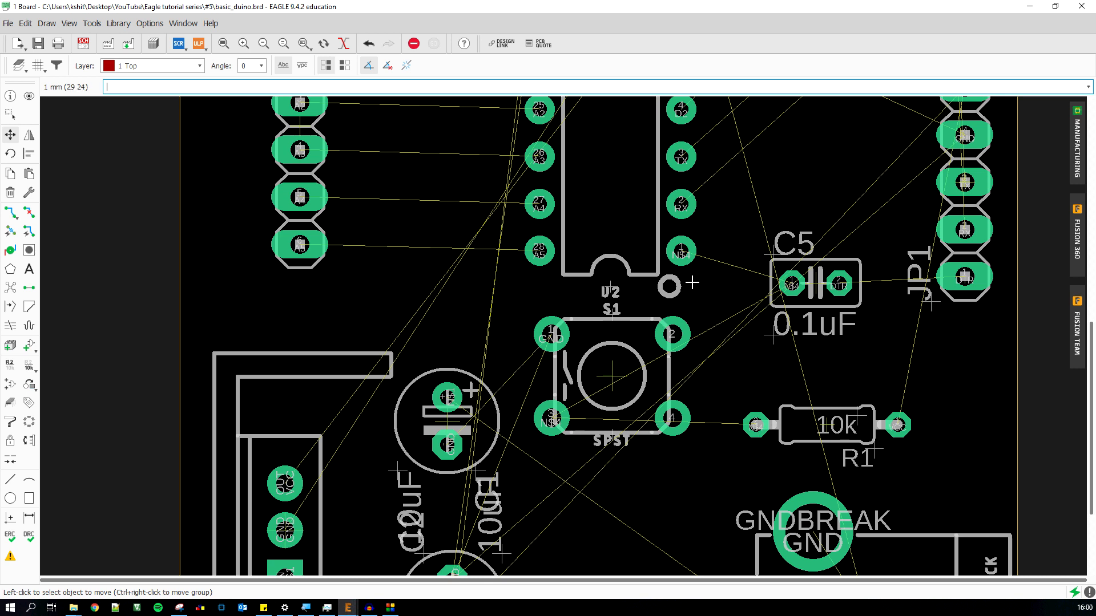
scroll(701, 331, down, 6)
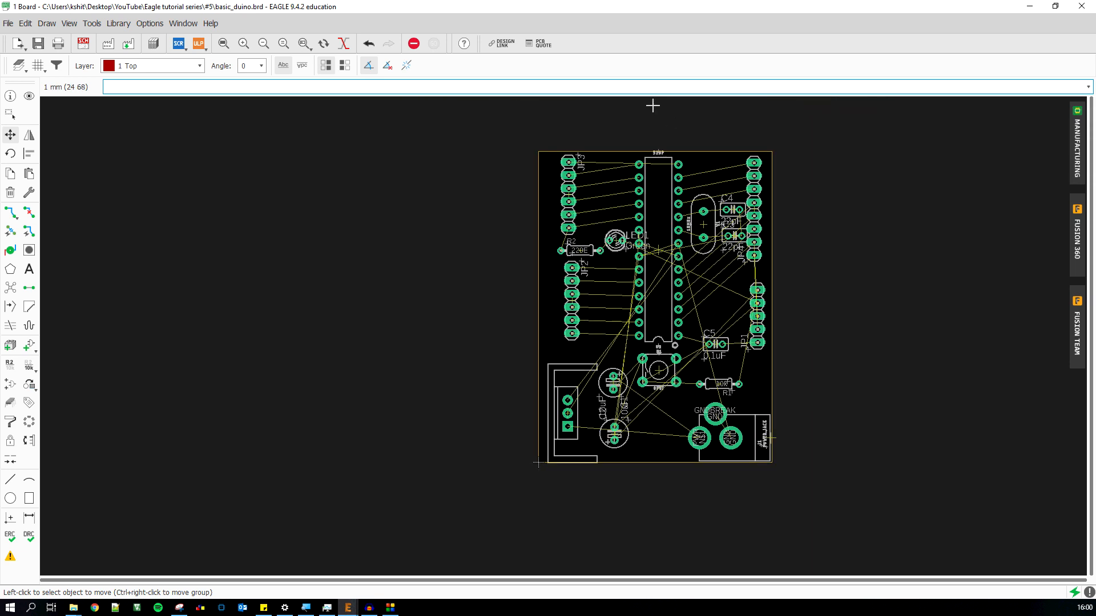
Examine the airwires between header JP3 and U2's upper pins, including the connection to pin 14
scroll(636, 115, up, 1)
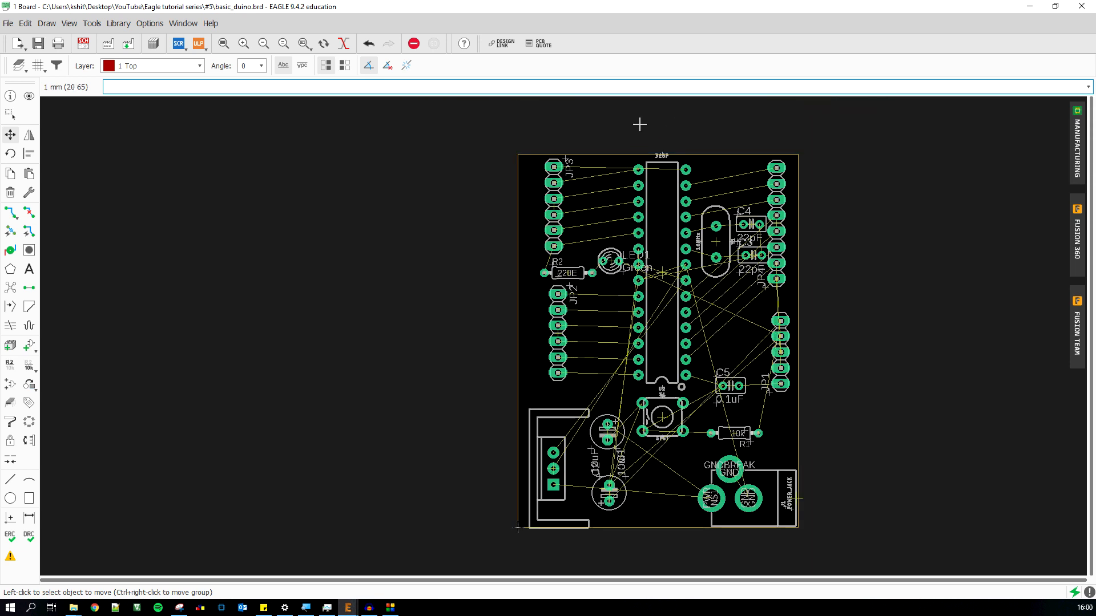
scroll(639, 124, up, 4)
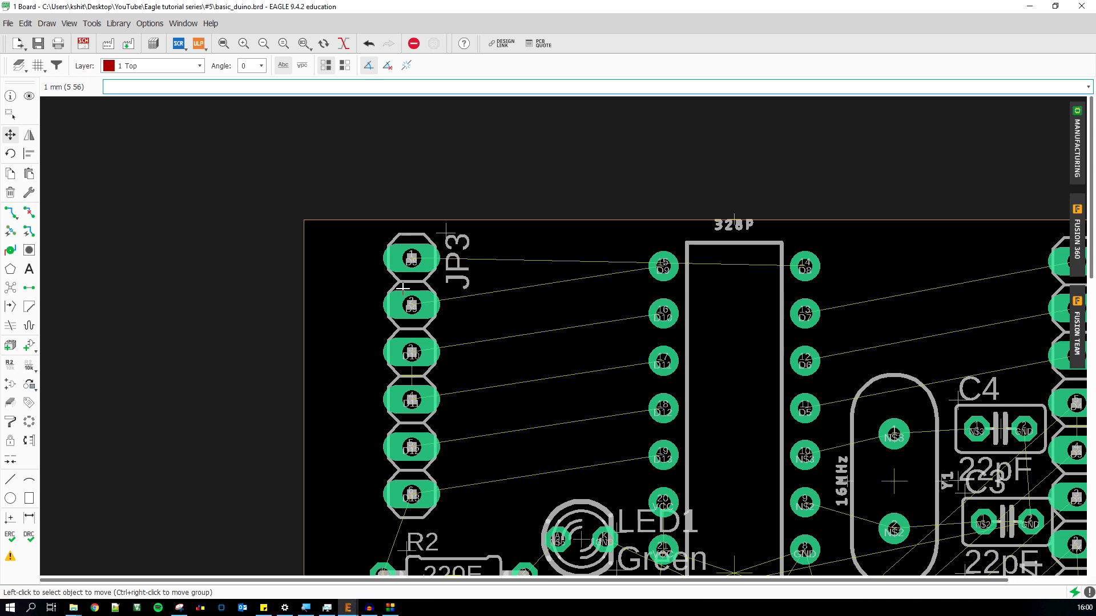
scroll(440, 293, up, 2)
scroll(404, 271, up, 2)
scroll(393, 237, down, 1)
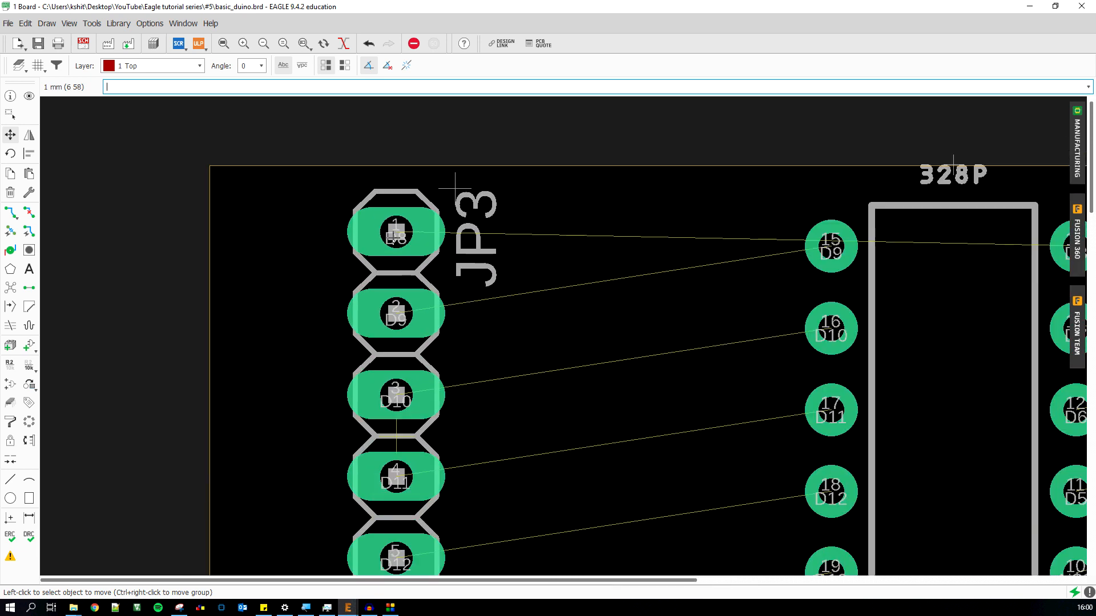
scroll(388, 238, down, 1)
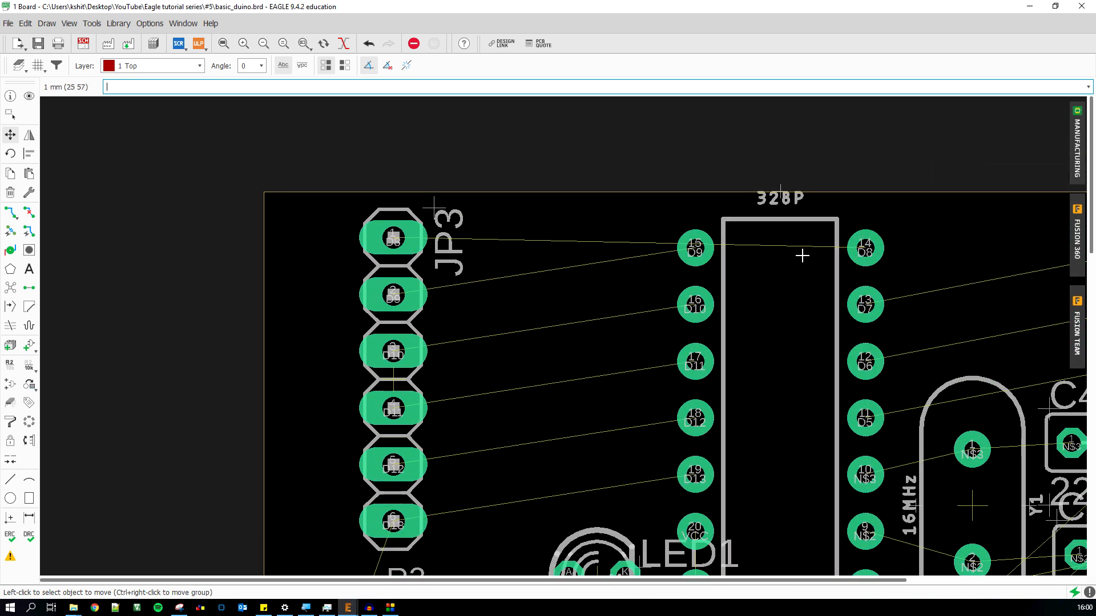
scroll(802, 255, down, 1)
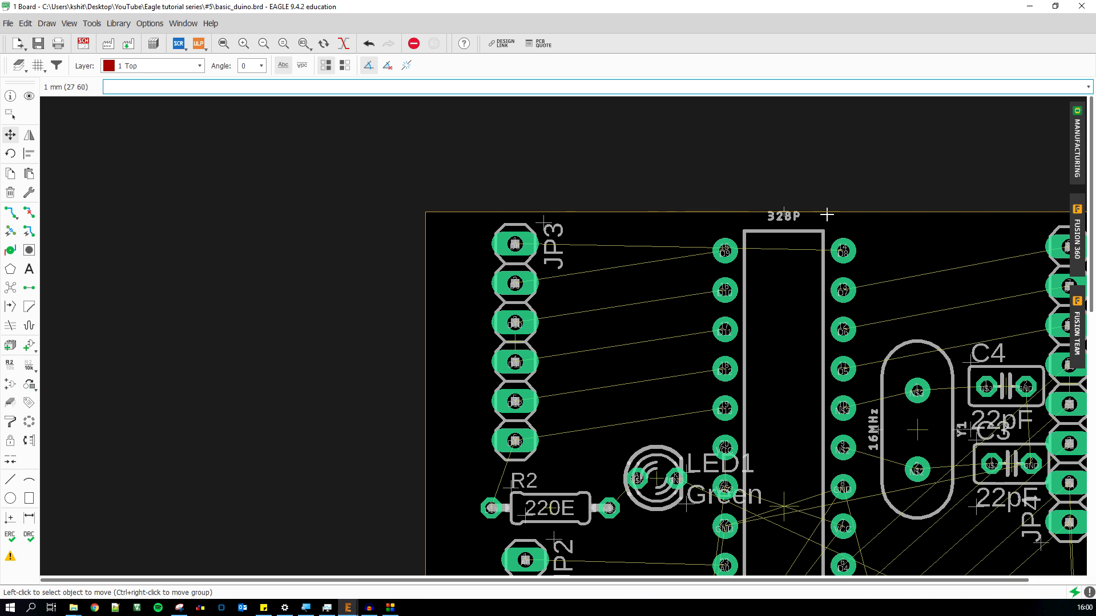
scroll(495, 206, down, 2)
scroll(692, 230, up, 1)
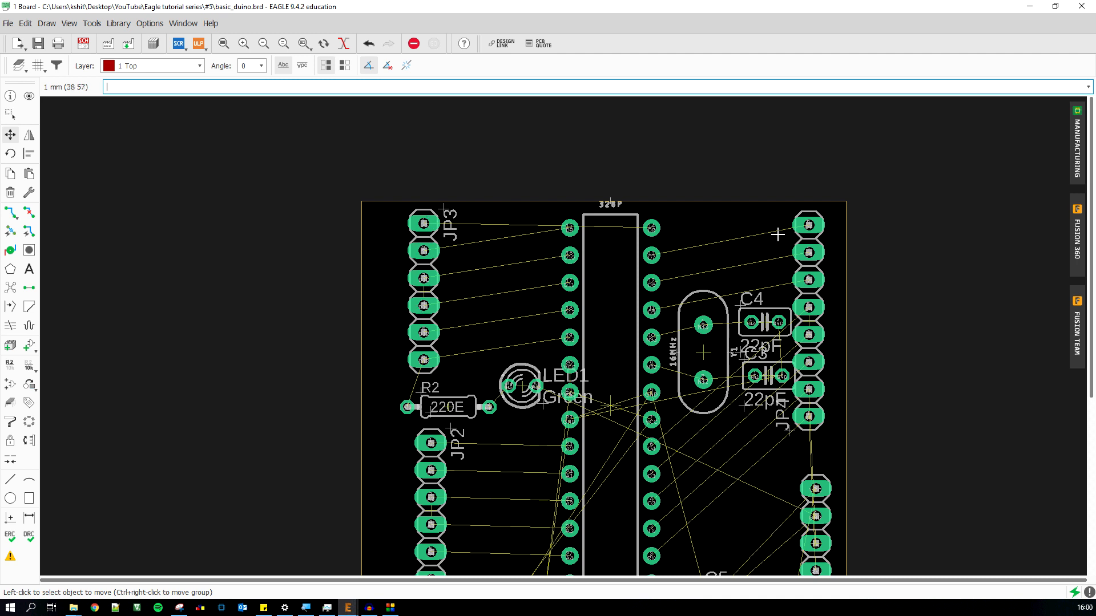
scroll(799, 222, down, 1)
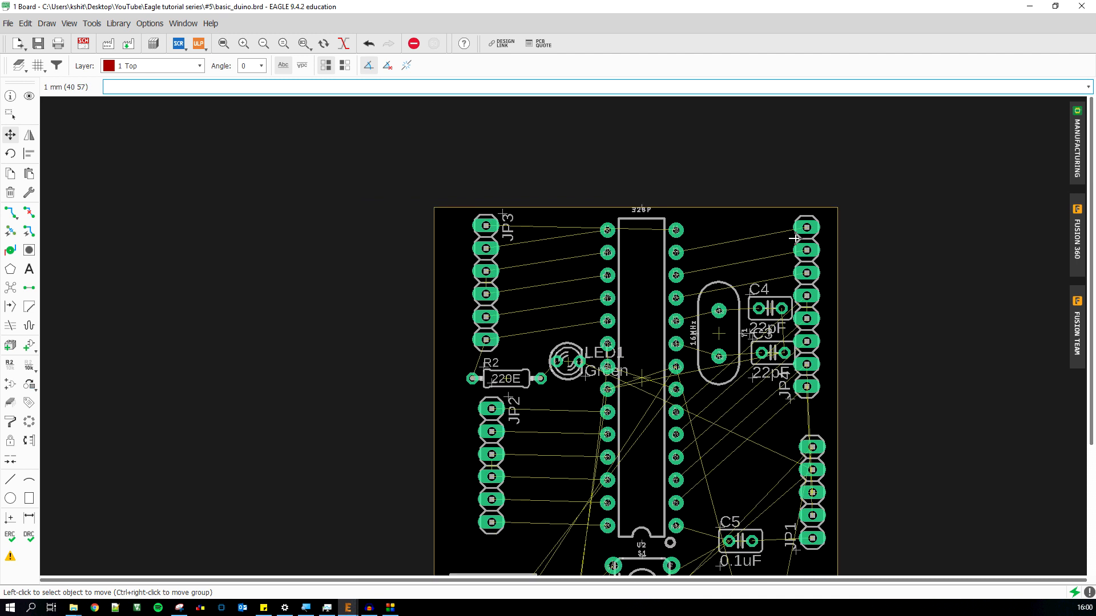
Examine the airwires of headers JP4 and JP1 on the board's right side and the power section below them
scroll(801, 222, up, 5)
scroll(804, 220, down, 2)
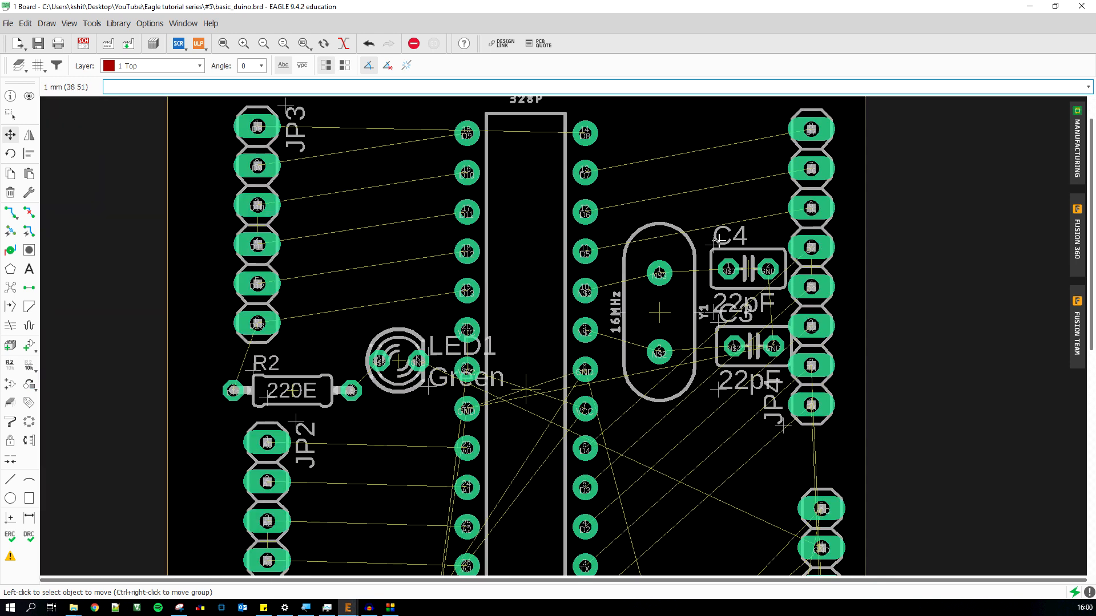
scroll(810, 224, down, 1)
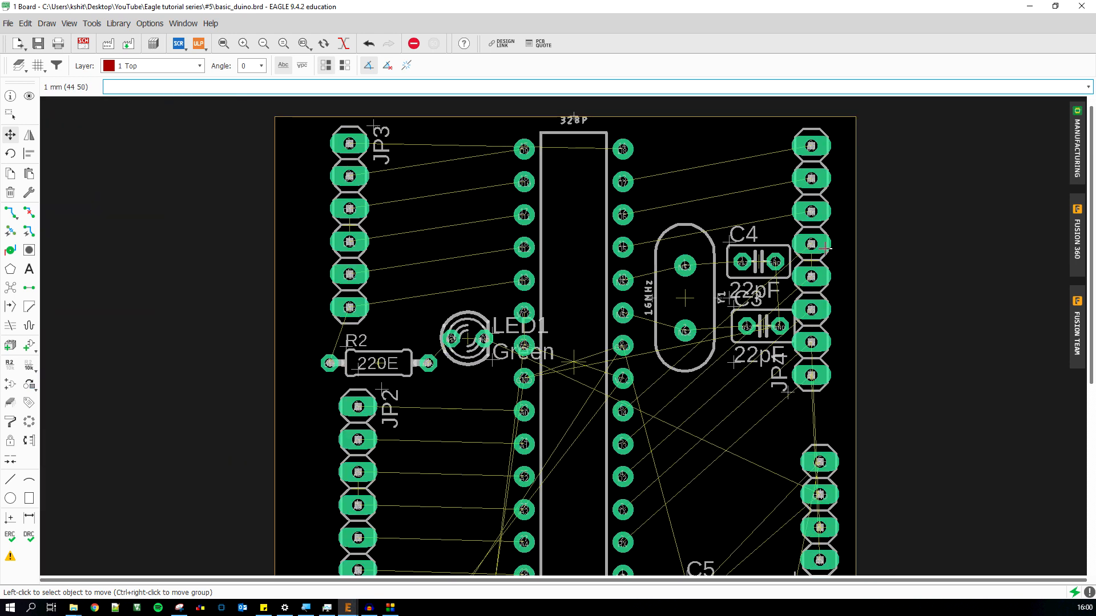
scroll(805, 246, down, 1)
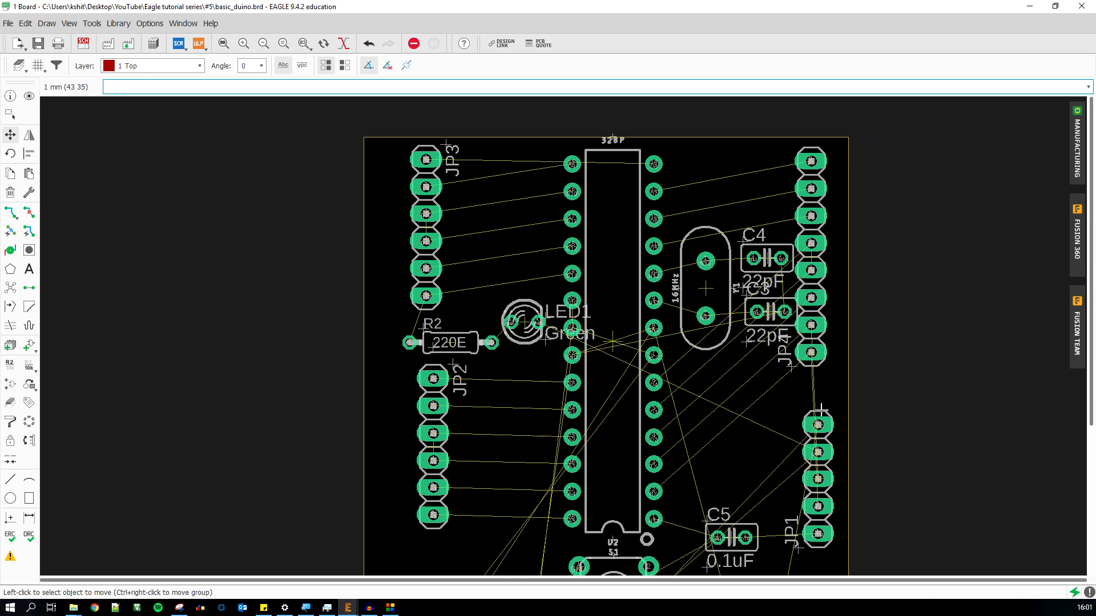
scroll(652, 322, down, 1)
scroll(722, 391, up, 1)
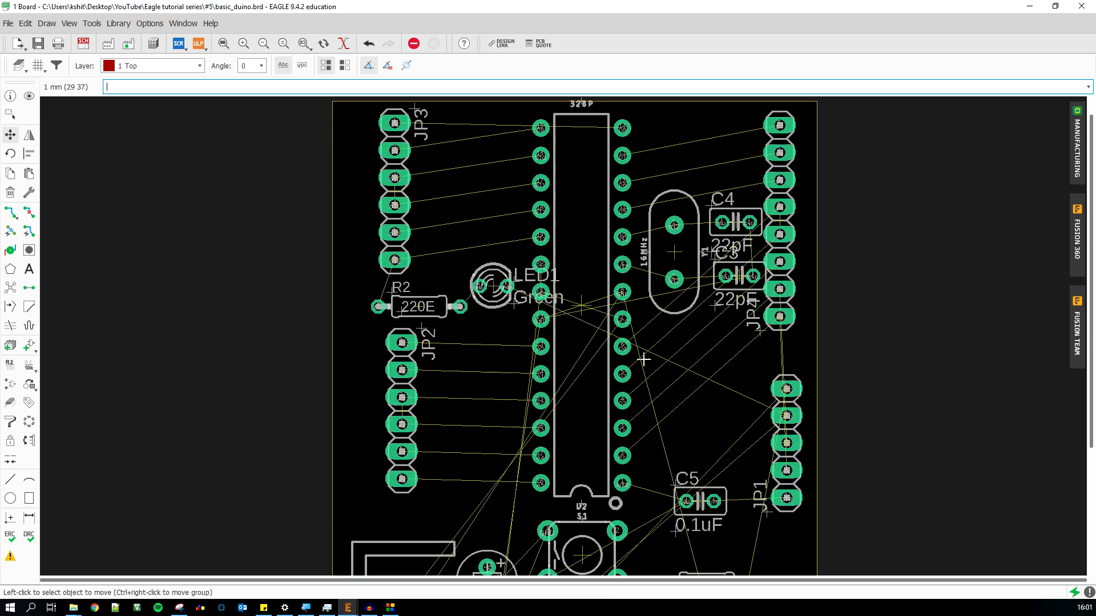
scroll(759, 325, down, 1)
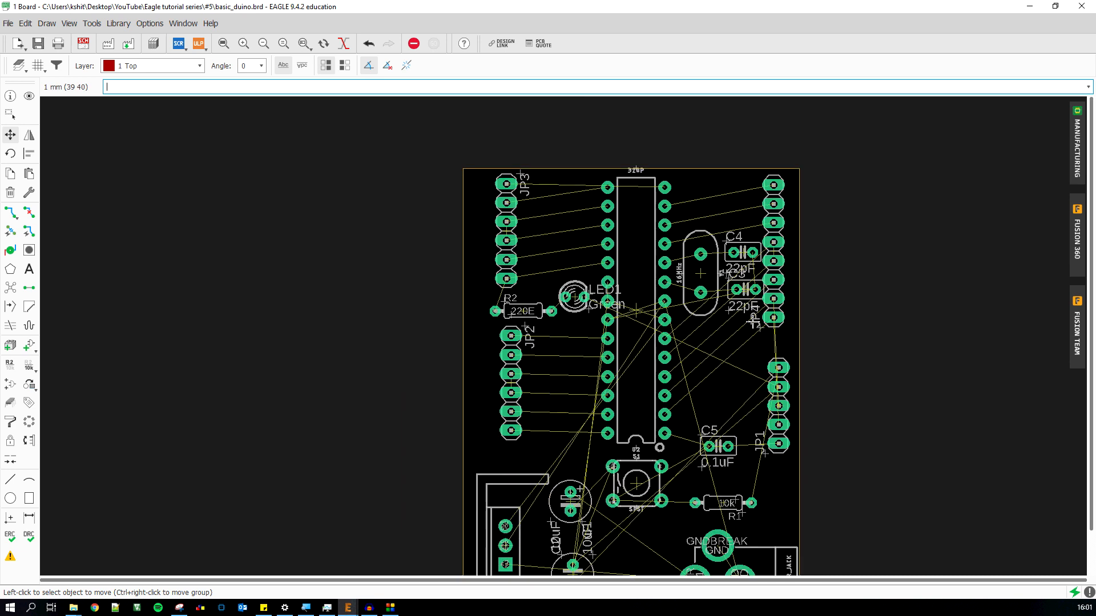
scroll(739, 343, up, 1)
scroll(616, 315, down, 1)
scroll(546, 394, up, 1)
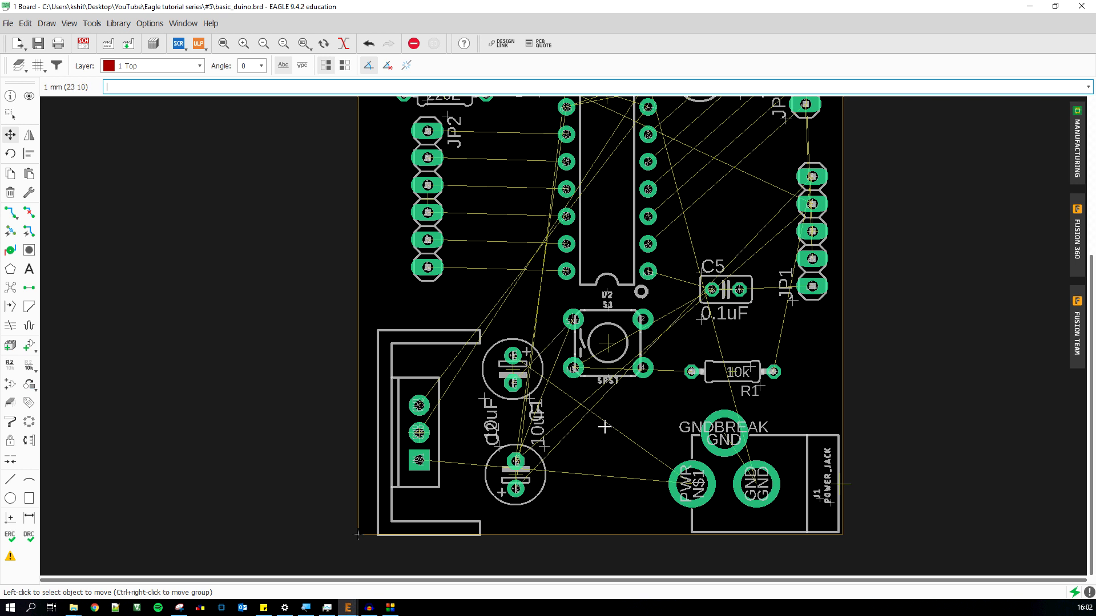
scroll(552, 464, down, 1)
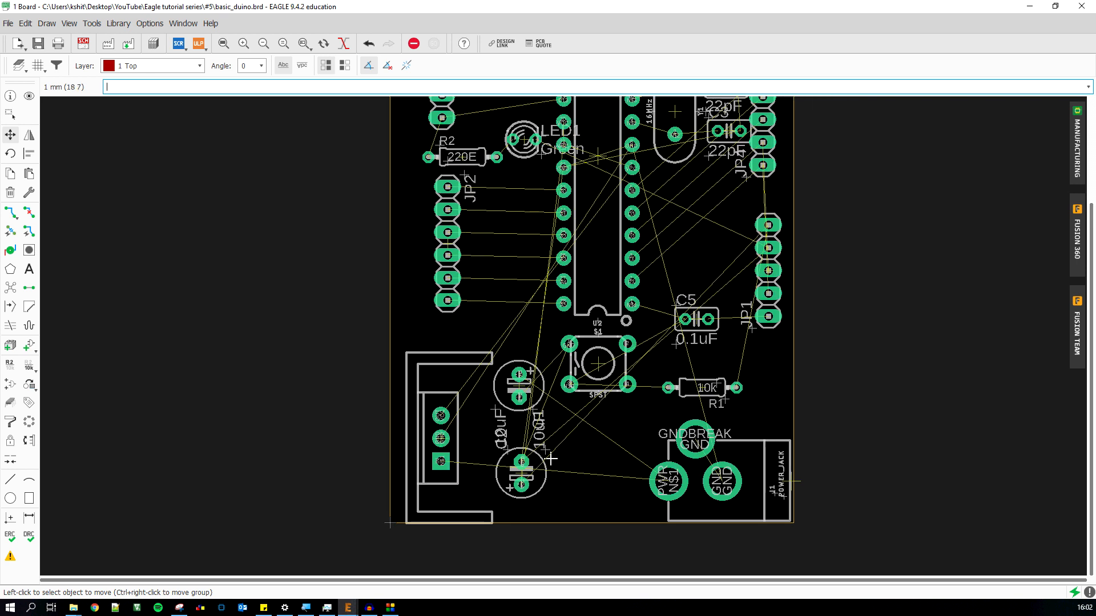
Examine the component placement in the lower part of the board around U2, switch S1, C5, R1 and the power jack
scroll(585, 455, down, 1)
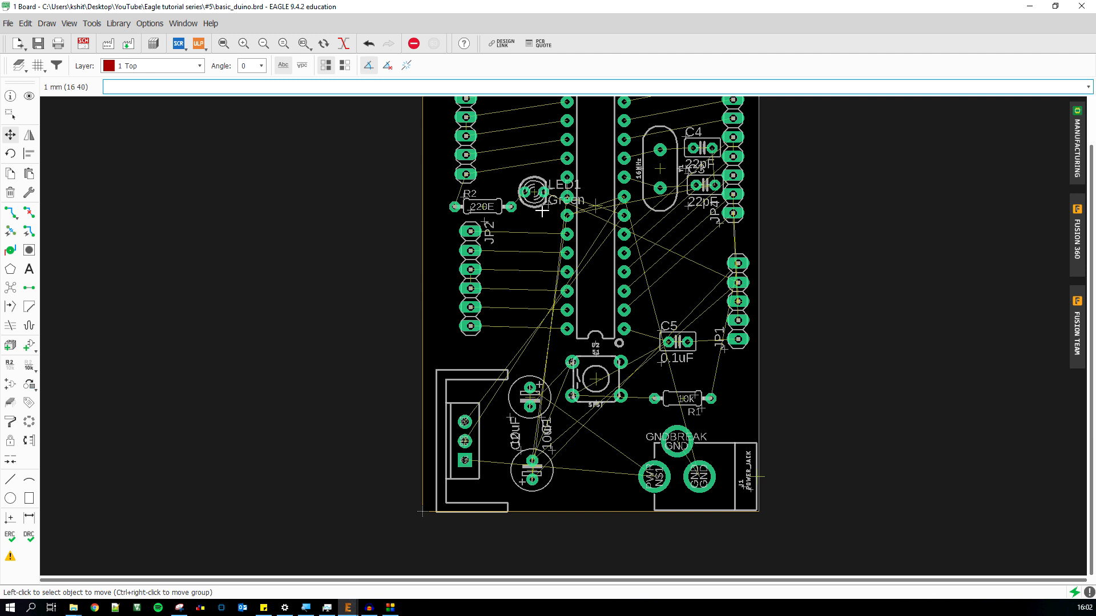
scroll(517, 491, down, 1)
scroll(662, 399, up, 1)
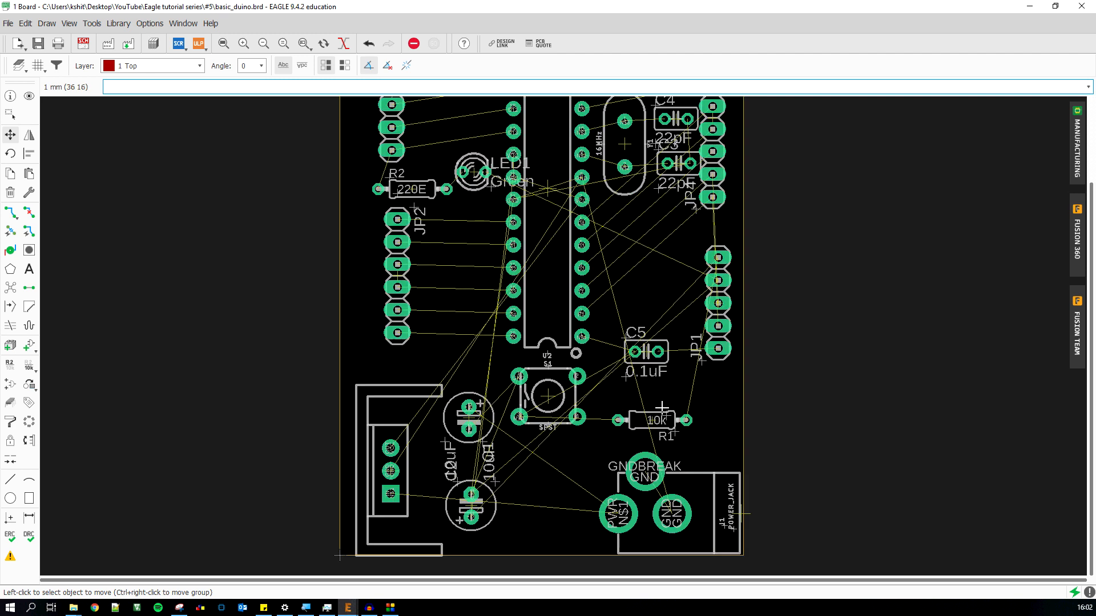
scroll(545, 500, down, 1)
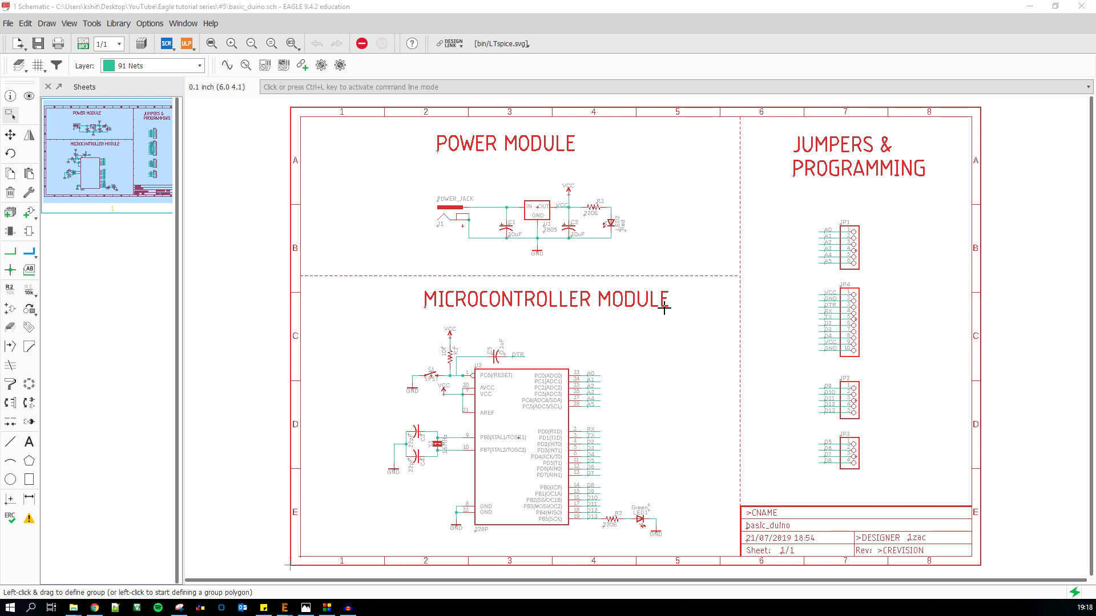
Examine the net labels assigned to the pins of headers JP1, JP4, JP2 and JP3 in the schematic
scroll(909, 403, up, 3)
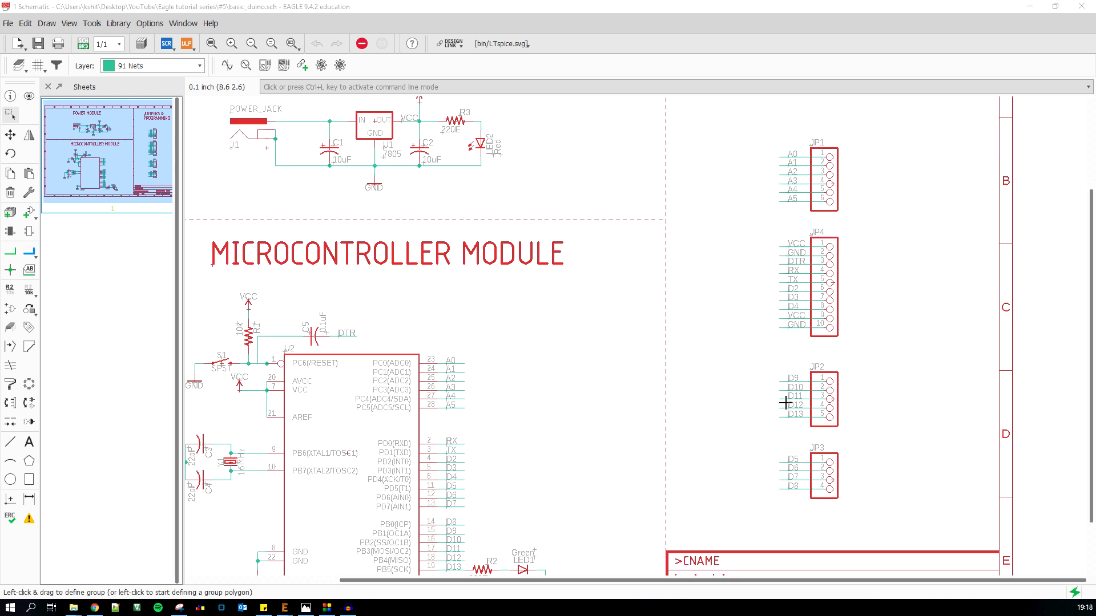
scroll(788, 399, down, 3)
scroll(777, 415, up, 4)
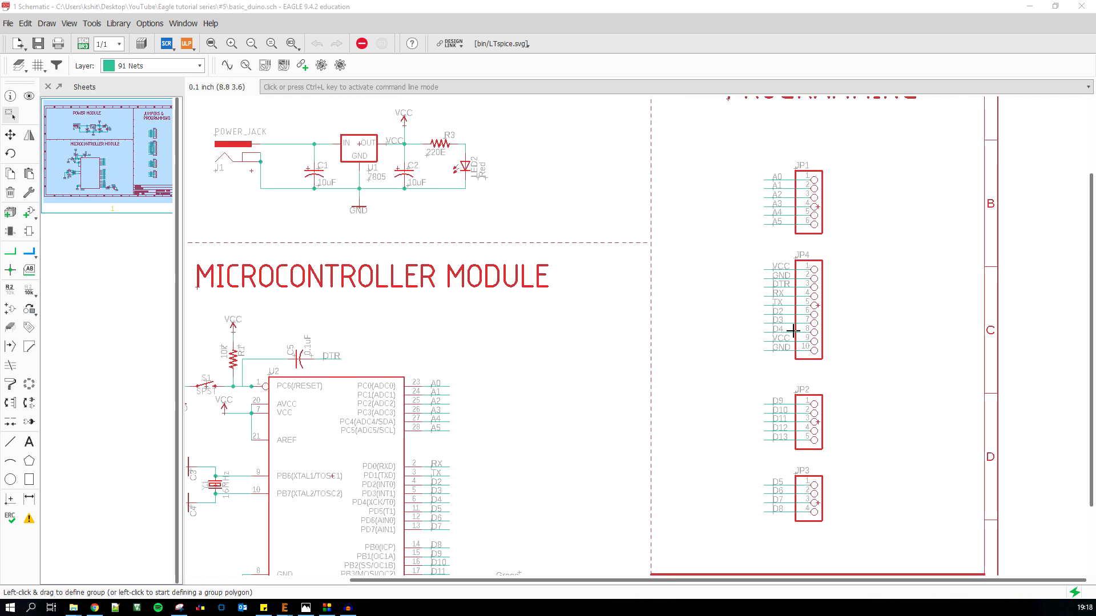
scroll(756, 188, up, 2)
scroll(814, 384, down, 2)
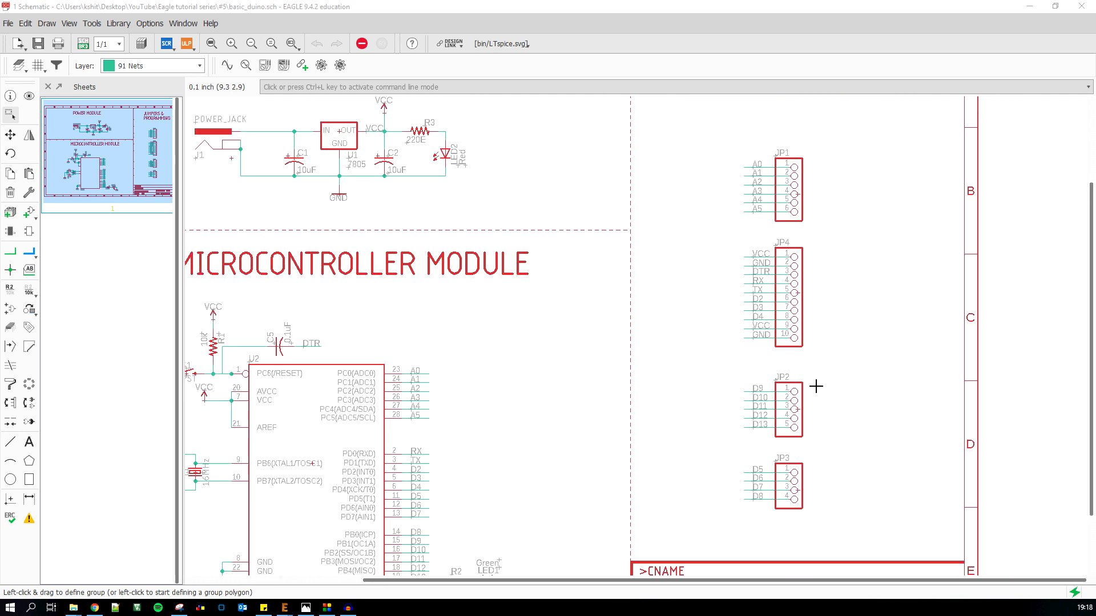
scroll(815, 384, up, 2)
scroll(731, 486, up, 1)
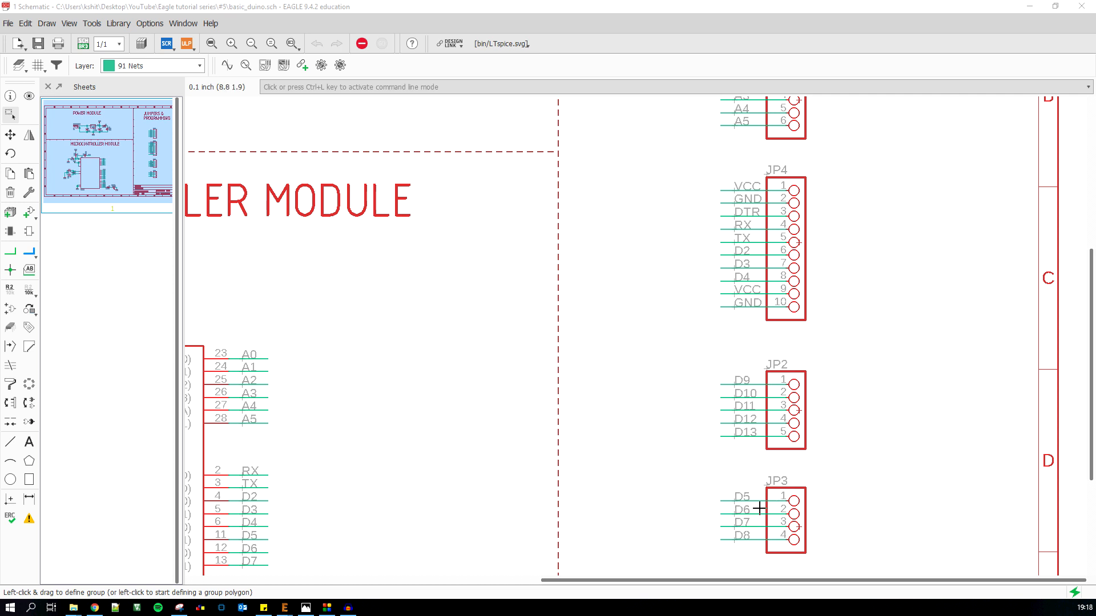
scroll(745, 487, down, 1)
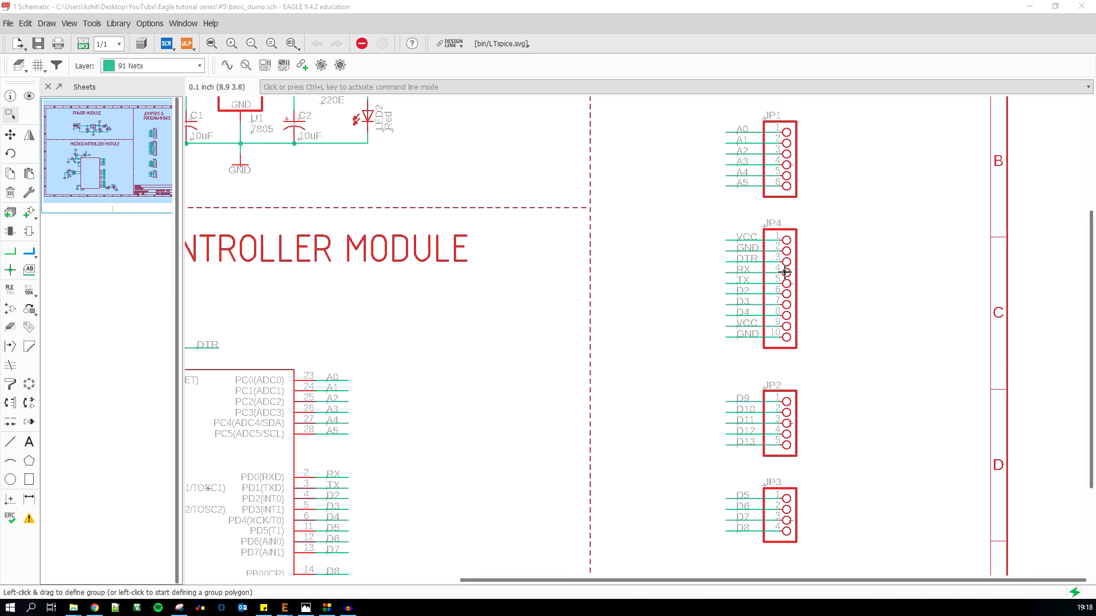
scroll(790, 208, up, 1)
scroll(748, 211, up, 1)
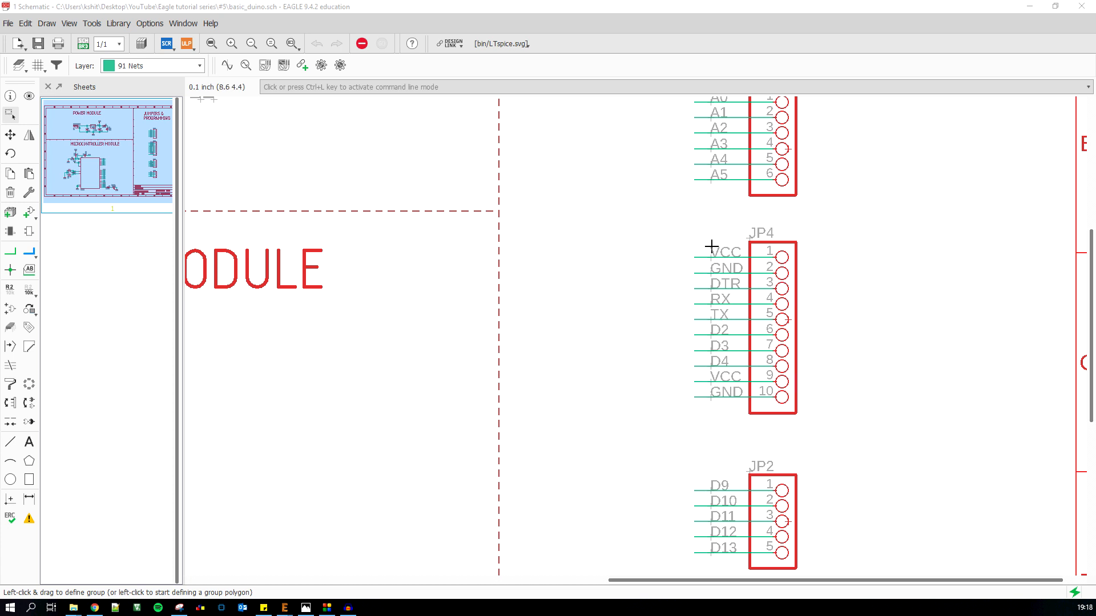
scroll(764, 291, down, 2)
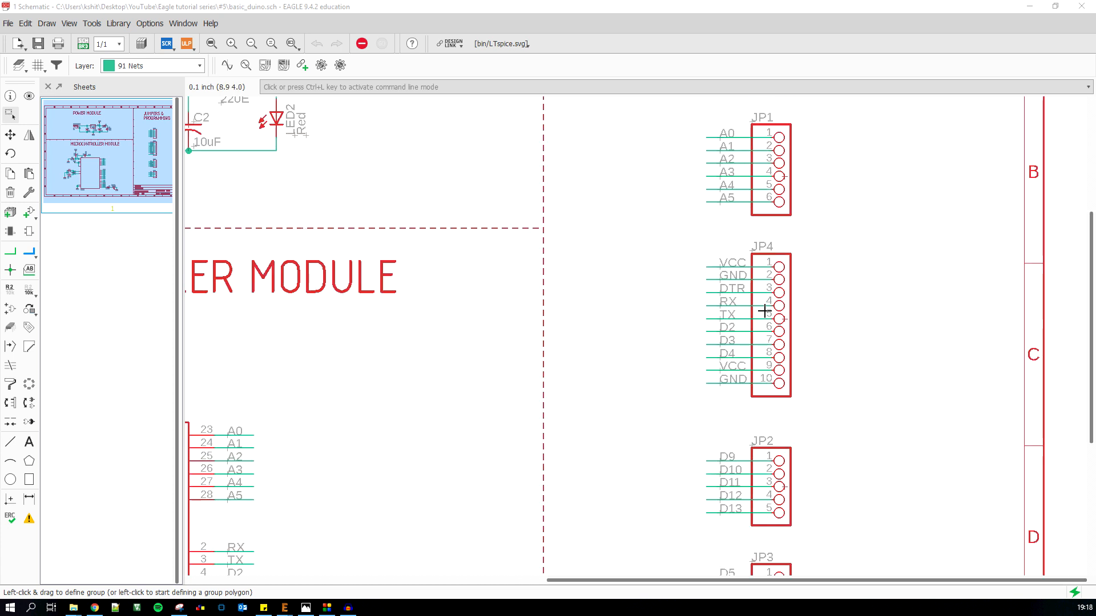
Switch to the board layout and examine how the pins of headers JP1 to JP4 line up with U2 through their airwires
click(82, 44)
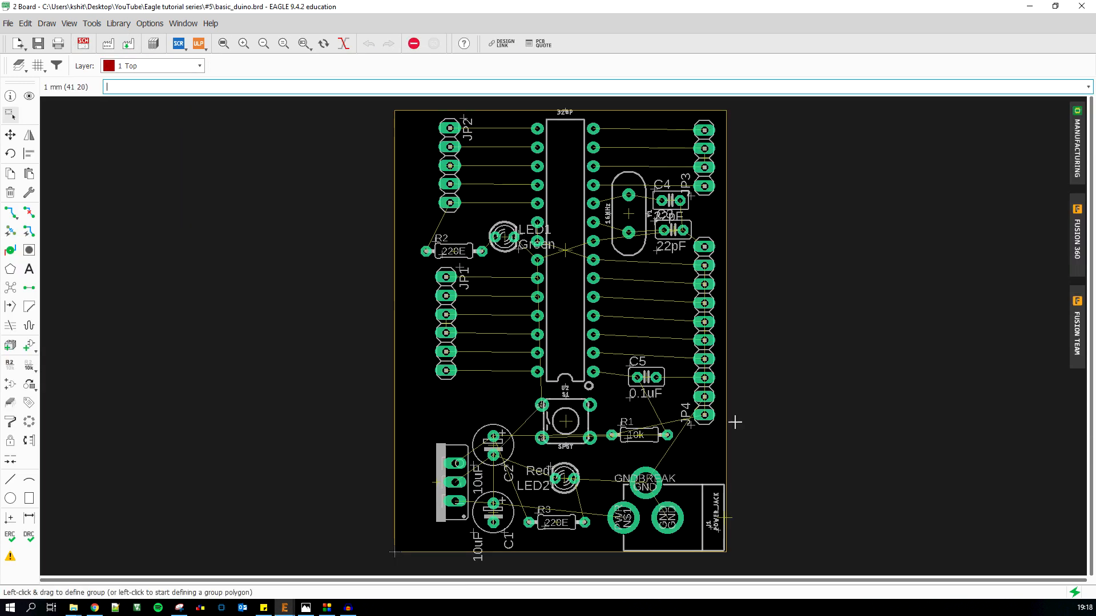
scroll(735, 400, up, 1)
scroll(737, 342, down, 1)
scroll(709, 214, up, 5)
scroll(657, 205, down, 1)
scroll(665, 244, up, 1)
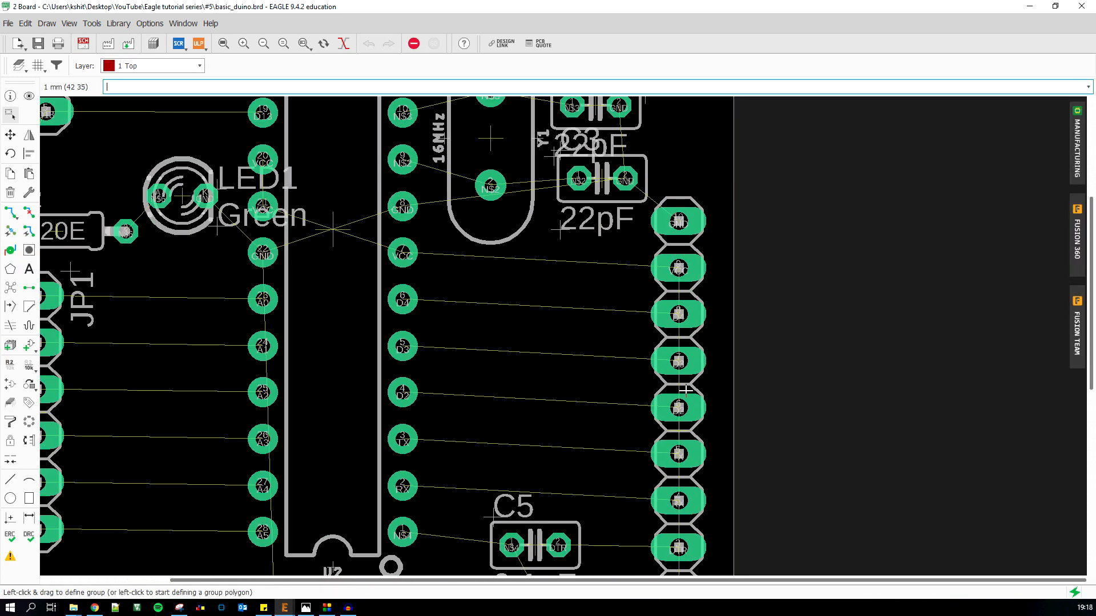
scroll(685, 391, down, 2)
scroll(687, 478, up, 1)
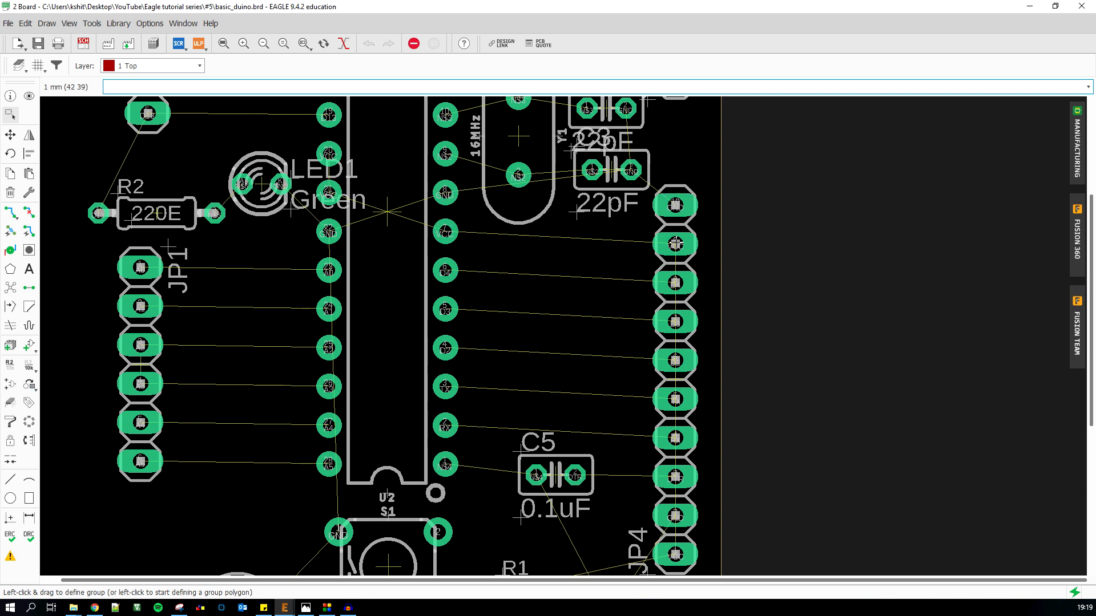
scroll(671, 240, down, 2)
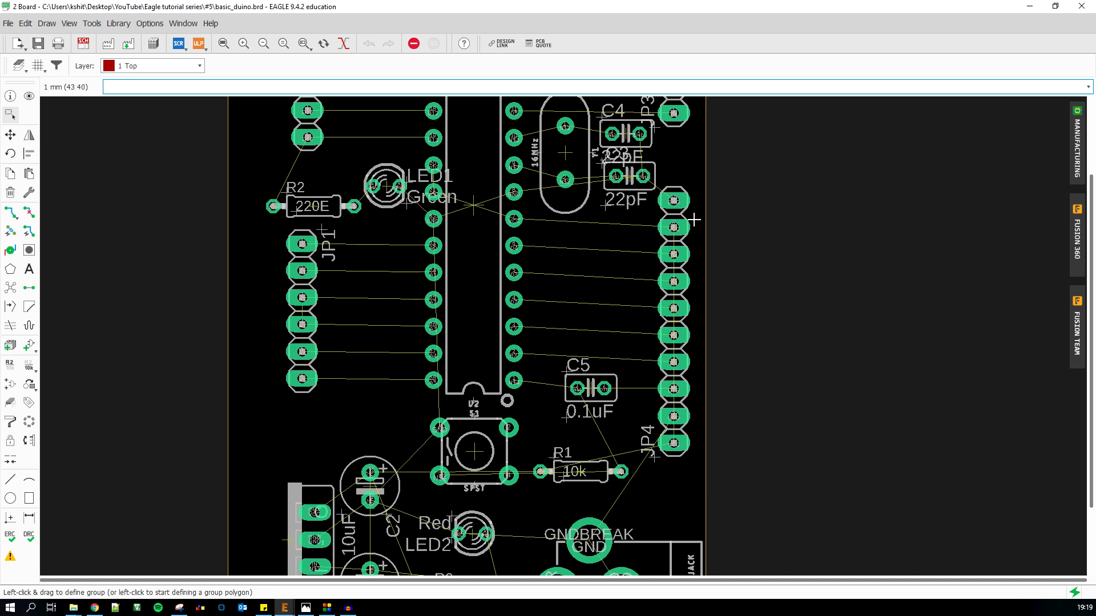
scroll(696, 388, down, 1)
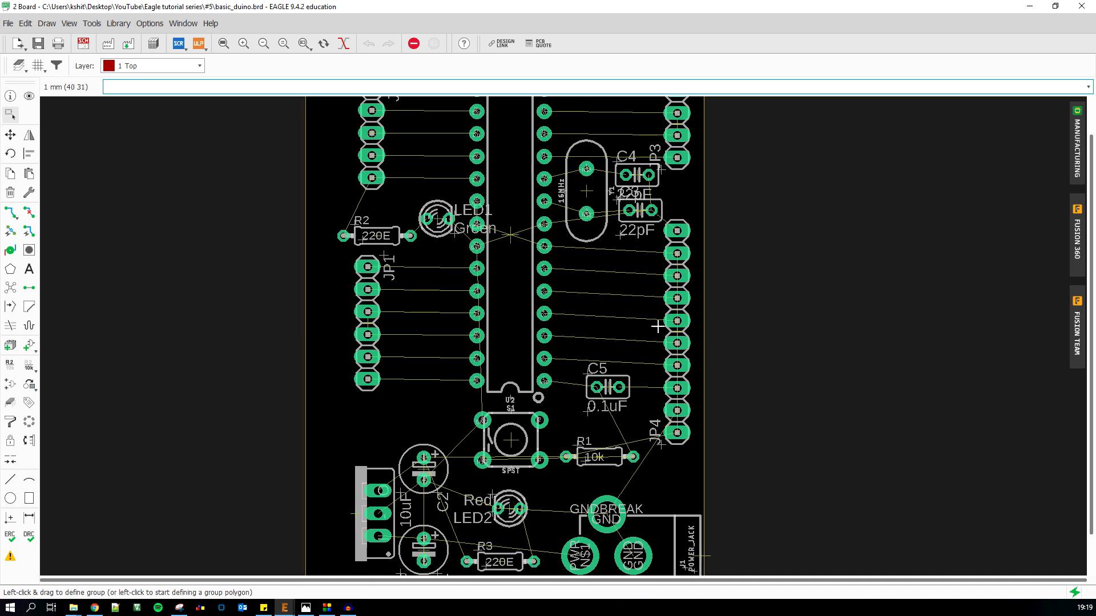
scroll(657, 326, down, 2)
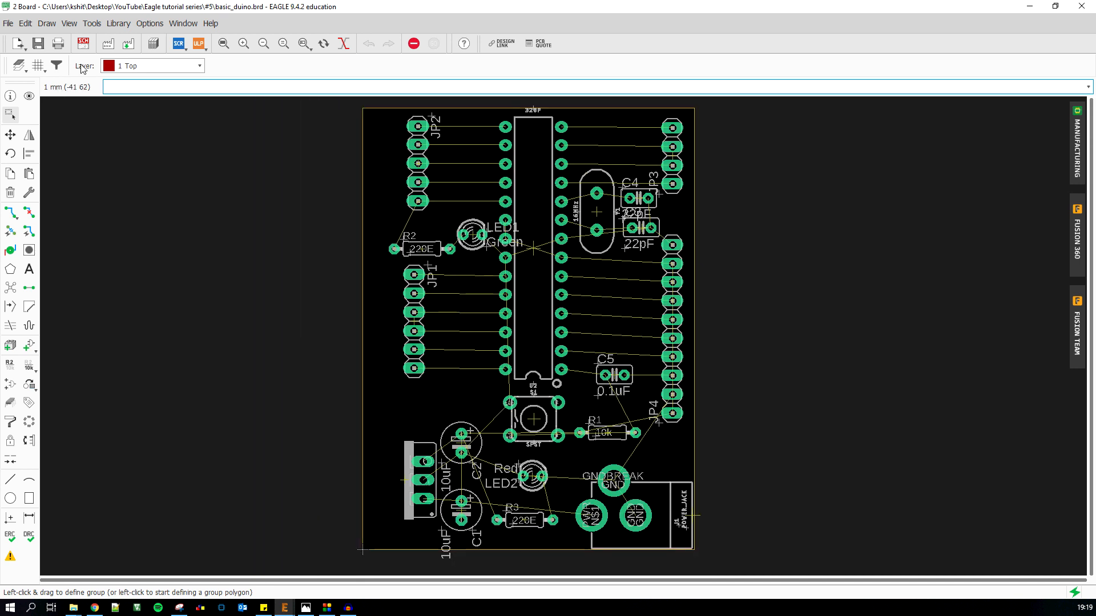
Compare regulator U1 in the schematic's power module with its three-pin footprint beside C1 and C2 on the board
click(83, 43)
scroll(359, 223, up, 5)
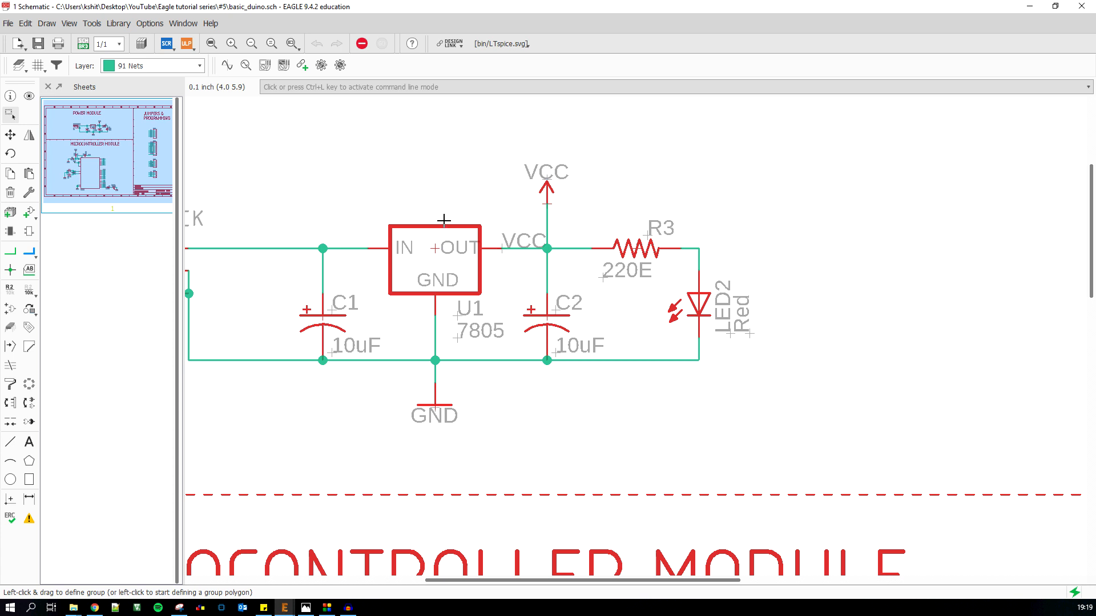
click(83, 43)
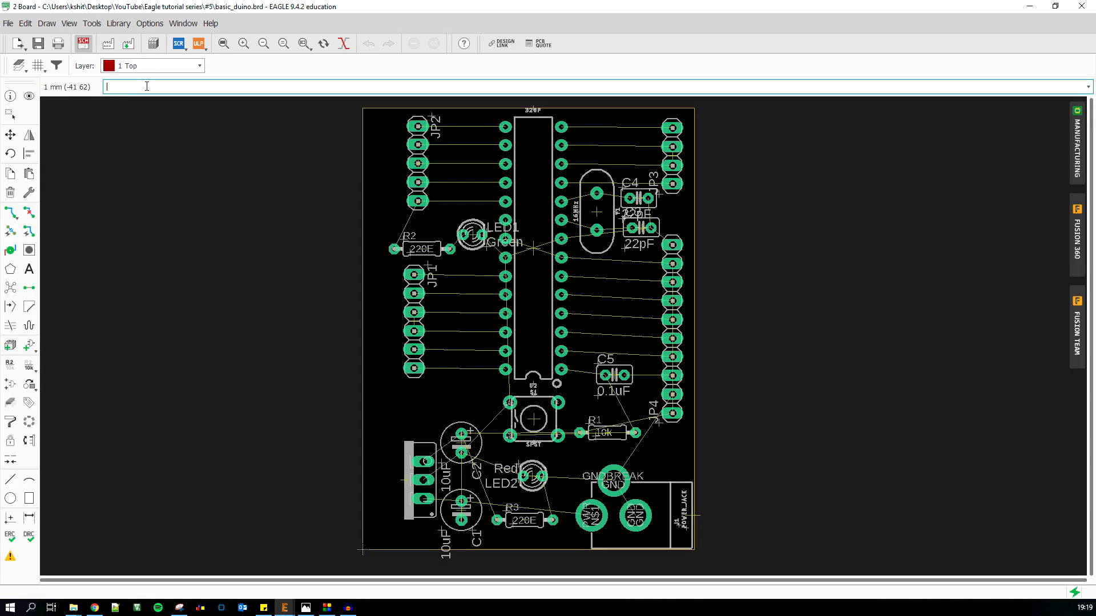
scroll(395, 523, up, 2)
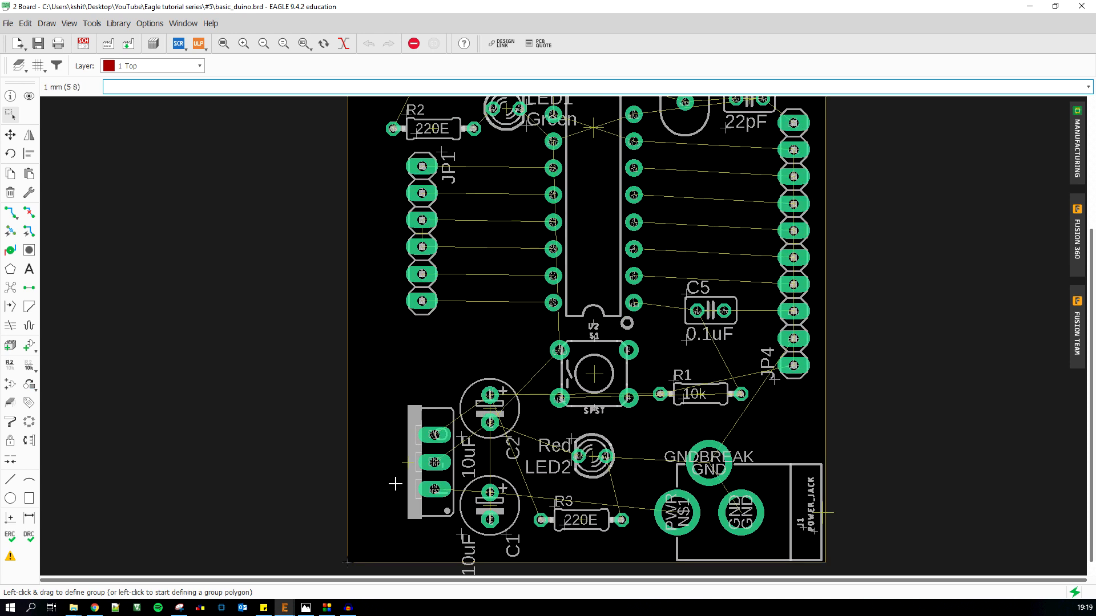
scroll(376, 529, up, 2)
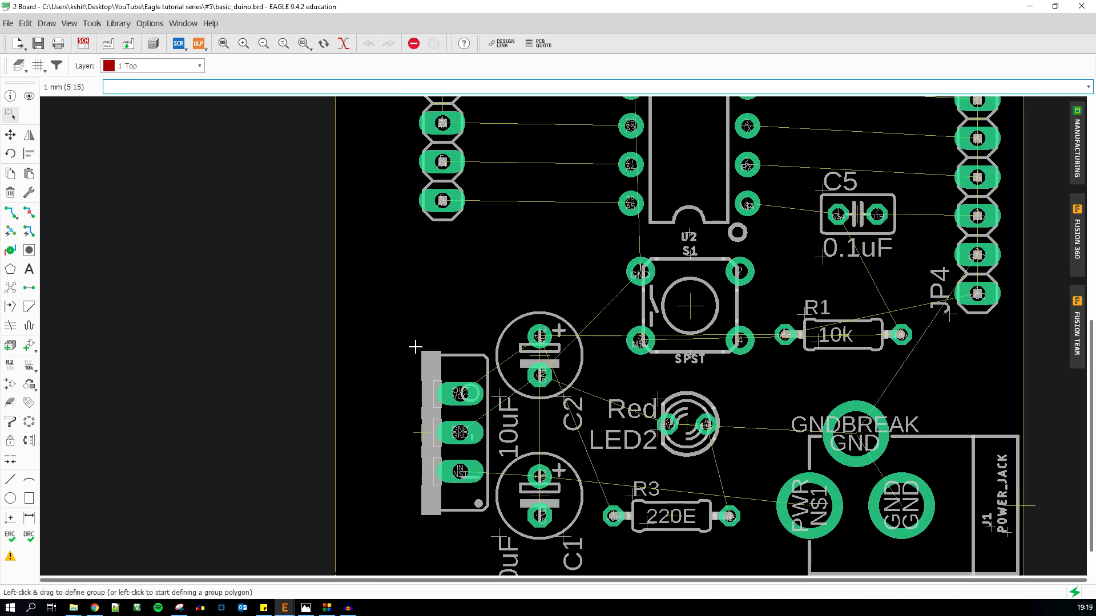
scroll(367, 507, down, 2)
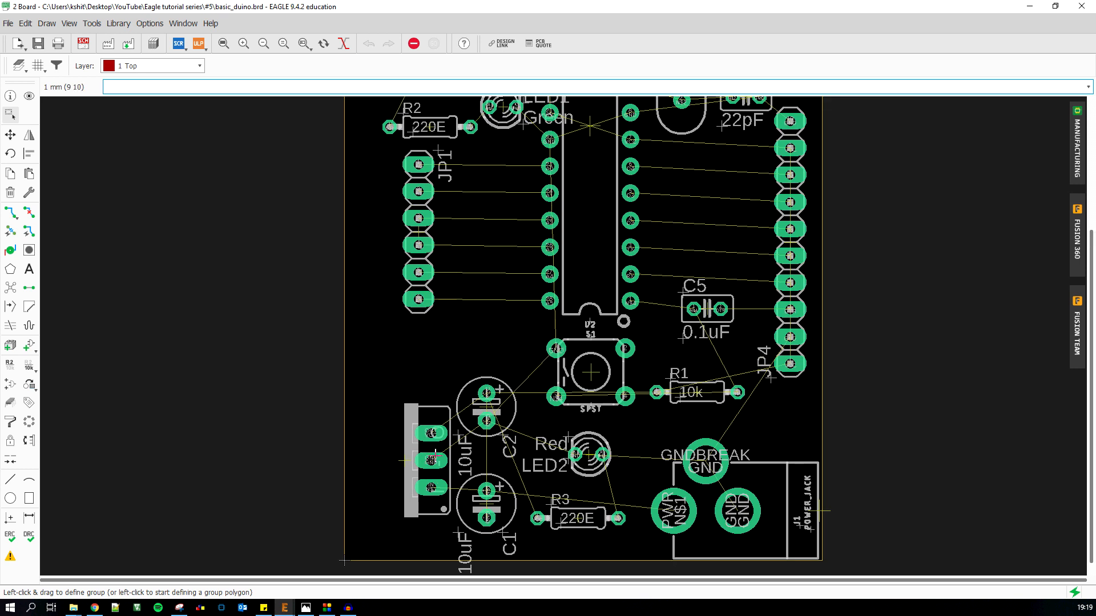
Preview the 78XXS device from the v-reg library as a replacement for schematic regulator U1, and close the library without replacing it
click(84, 44)
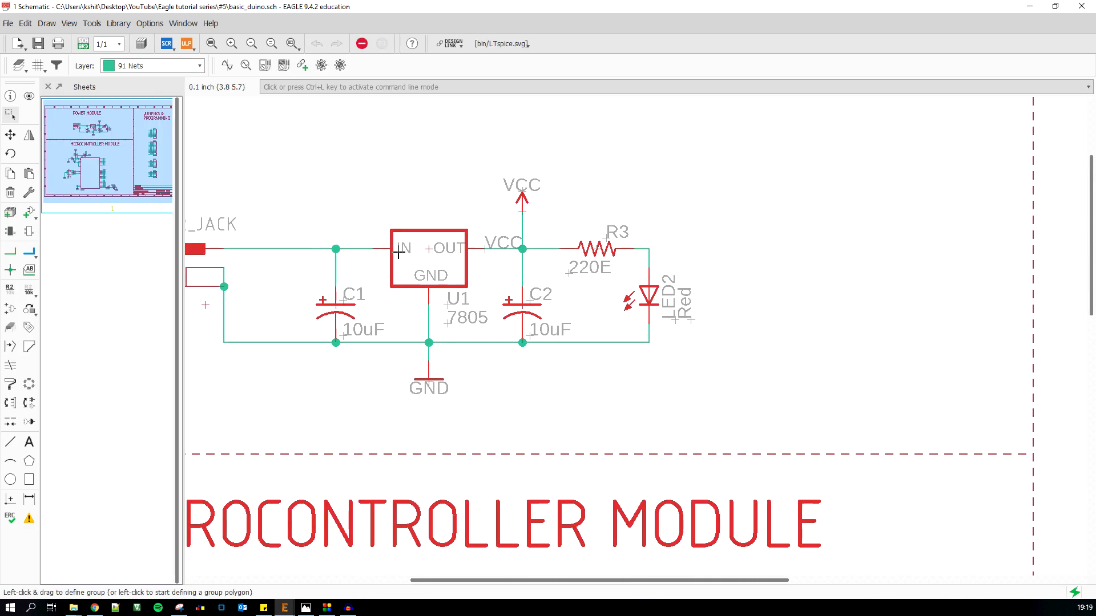
scroll(398, 253, up, 2)
right_click(490, 259)
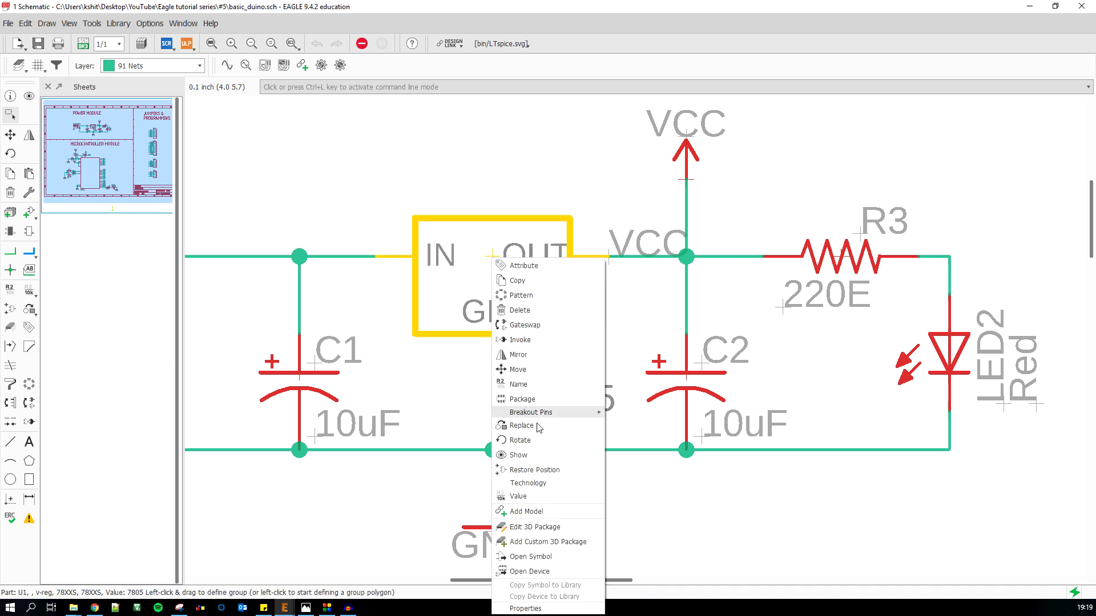
key(Escape)
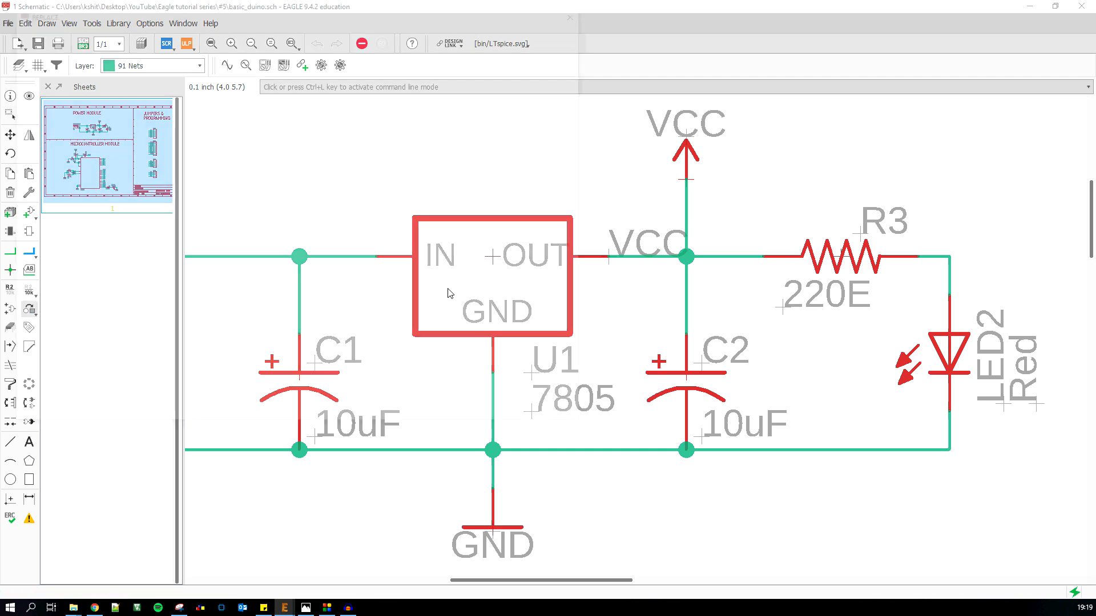
scroll(85, 230, down, 9)
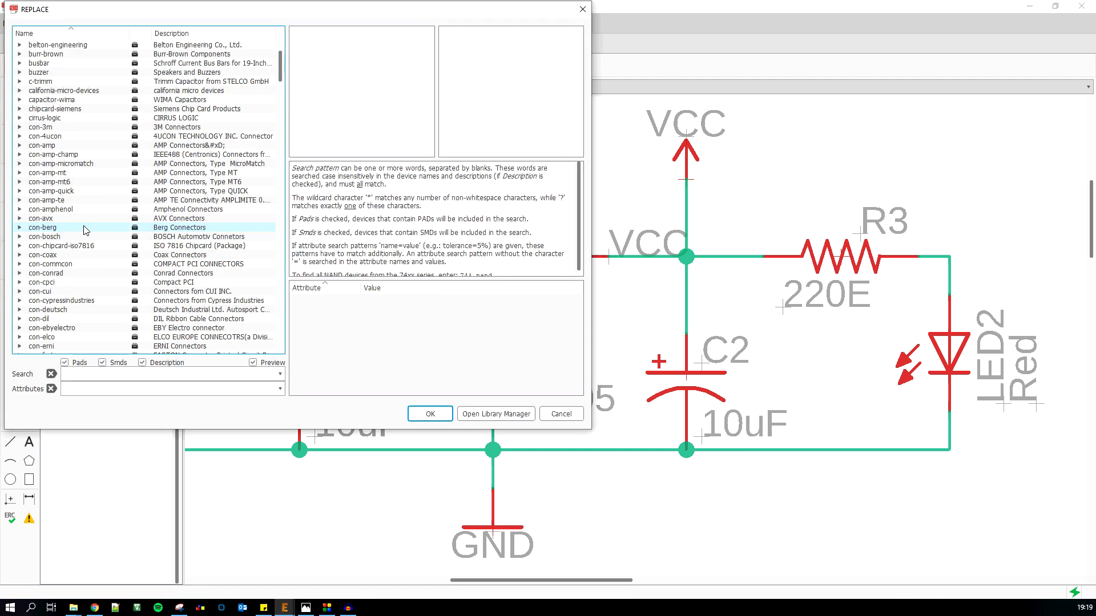
scroll(86, 230, down, 20)
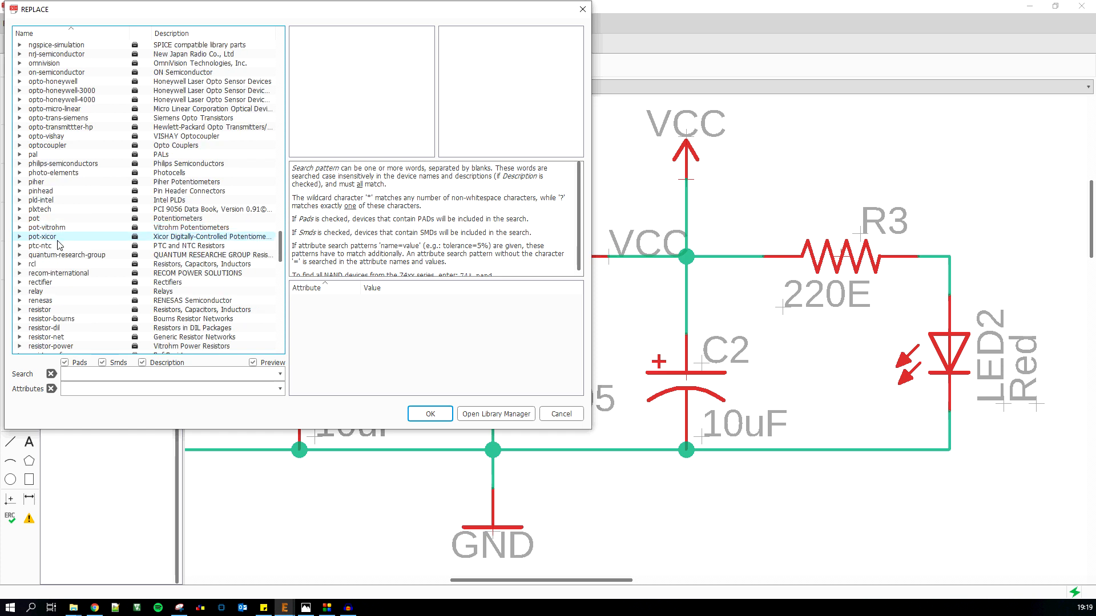
scroll(52, 223, down, 11)
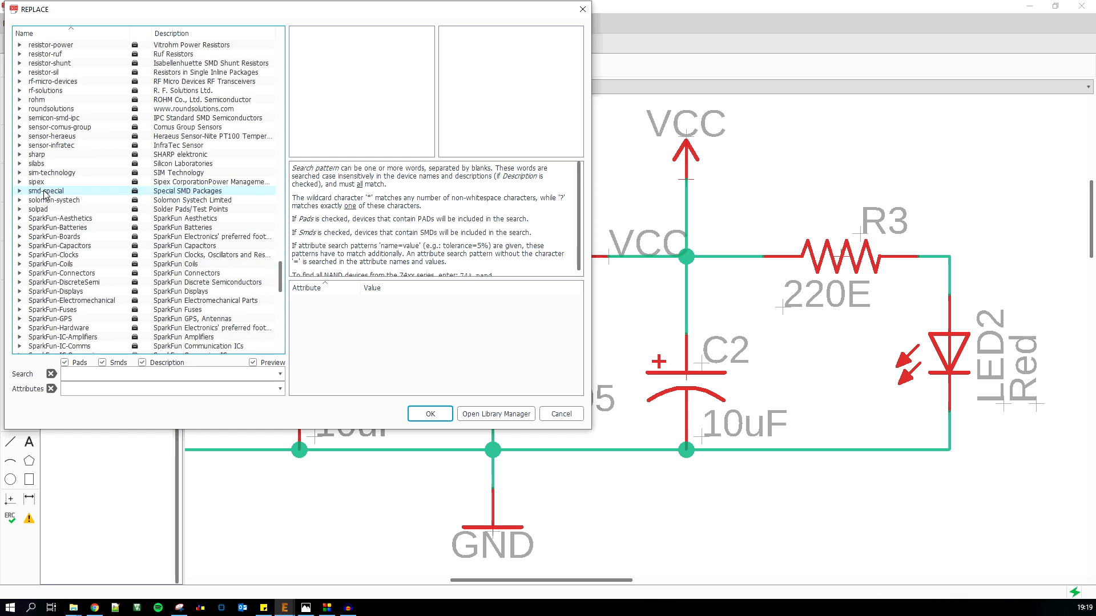
scroll(44, 194, down, 15)
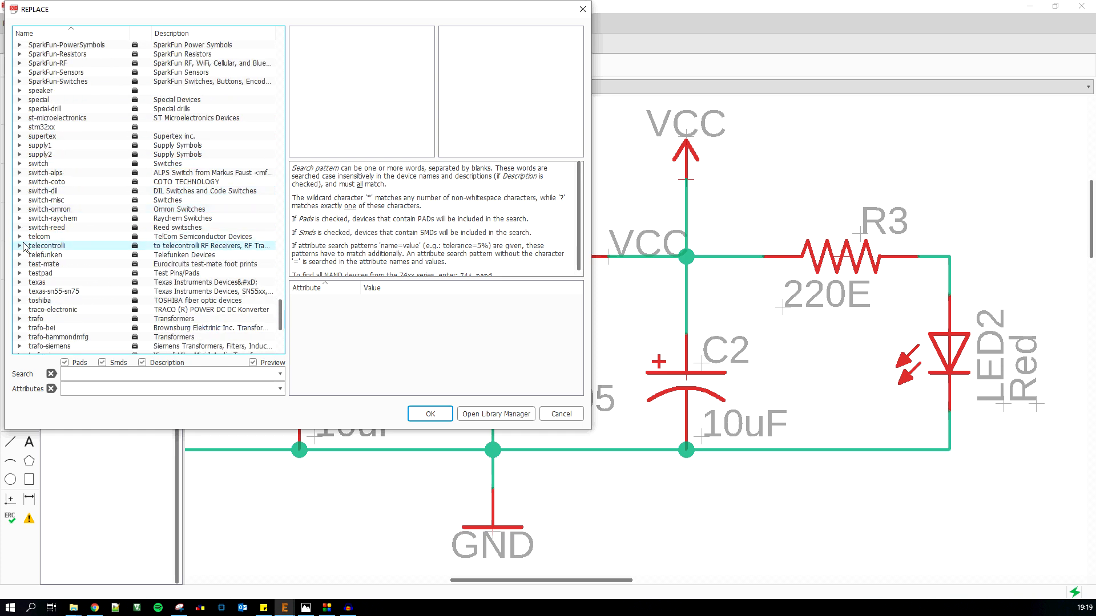
scroll(23, 247, down, 9)
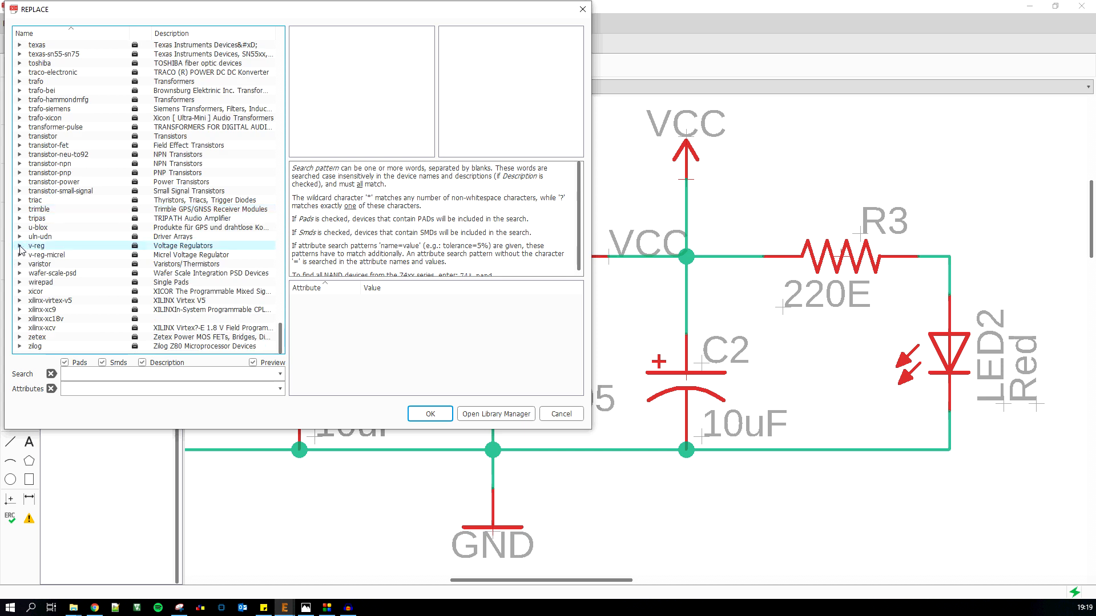
click(20, 247)
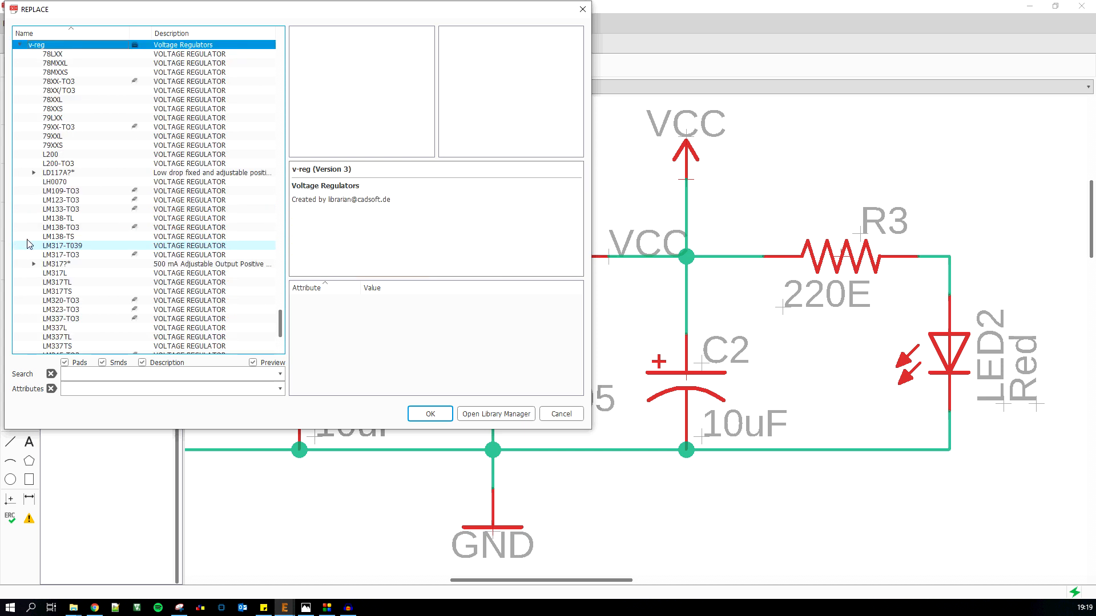
click(63, 109)
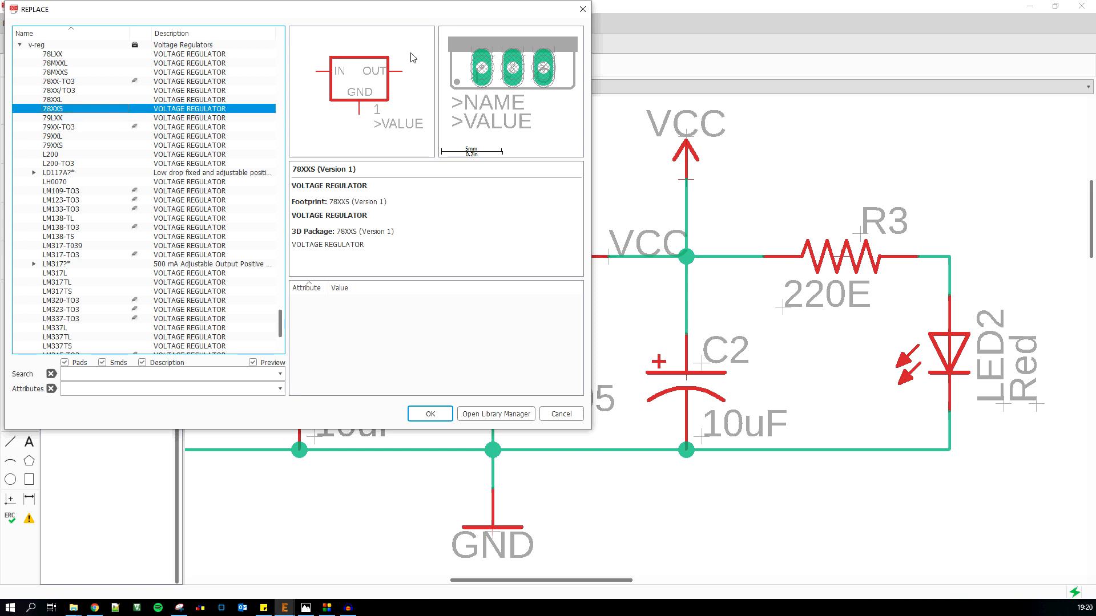
click(581, 10)
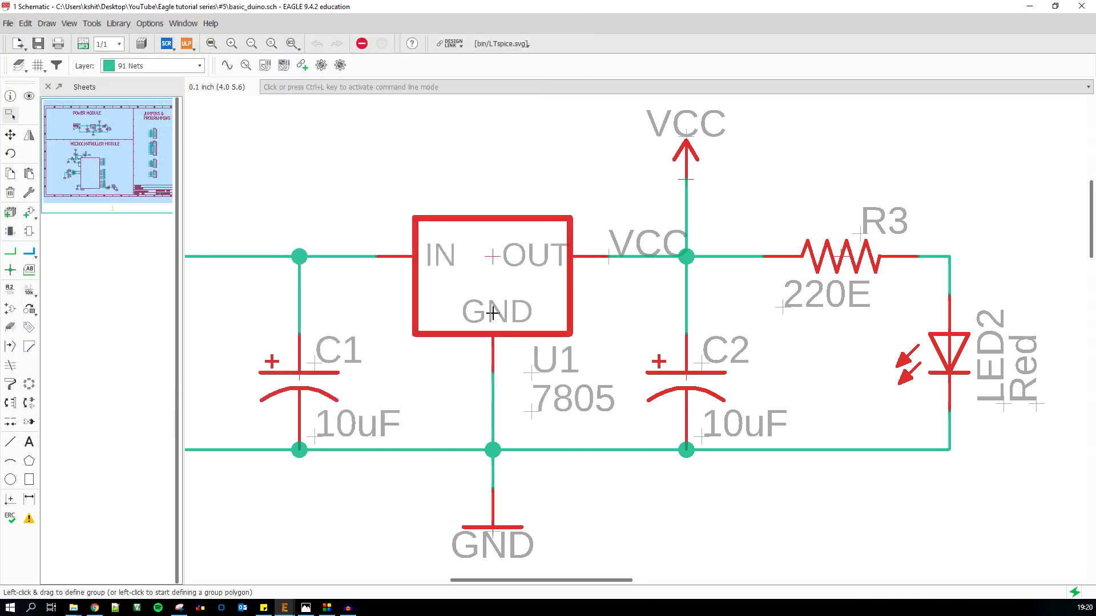
Open the value of regulator U1 in the schematic's power module and accept it as 7805
scroll(510, 310, down, 6)
scroll(509, 310, up, 6)
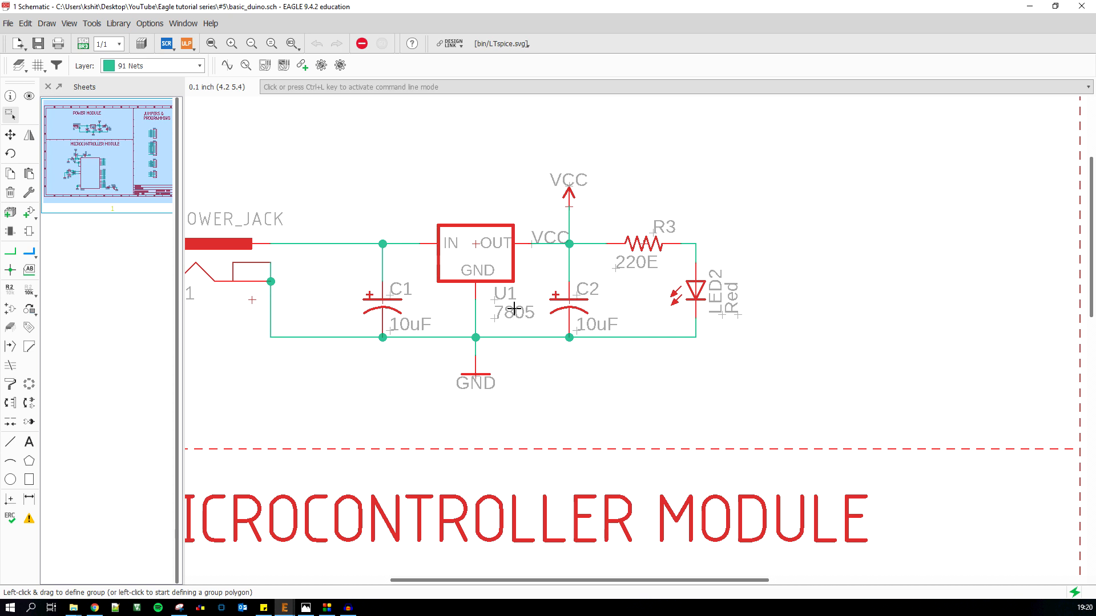
scroll(515, 308, up, 3)
right_click(448, 199)
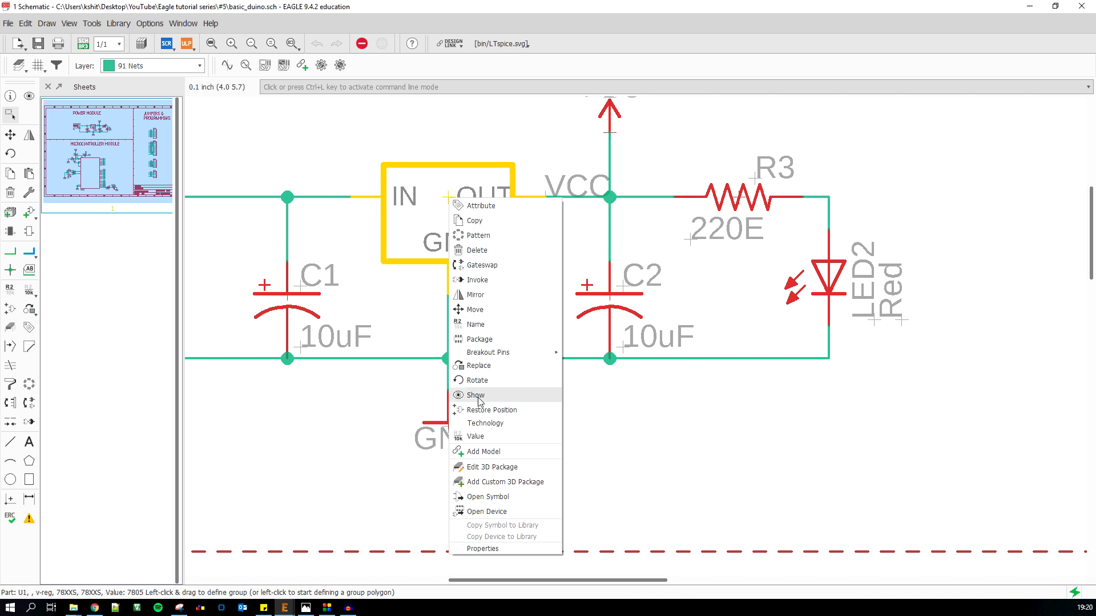
click(482, 438)
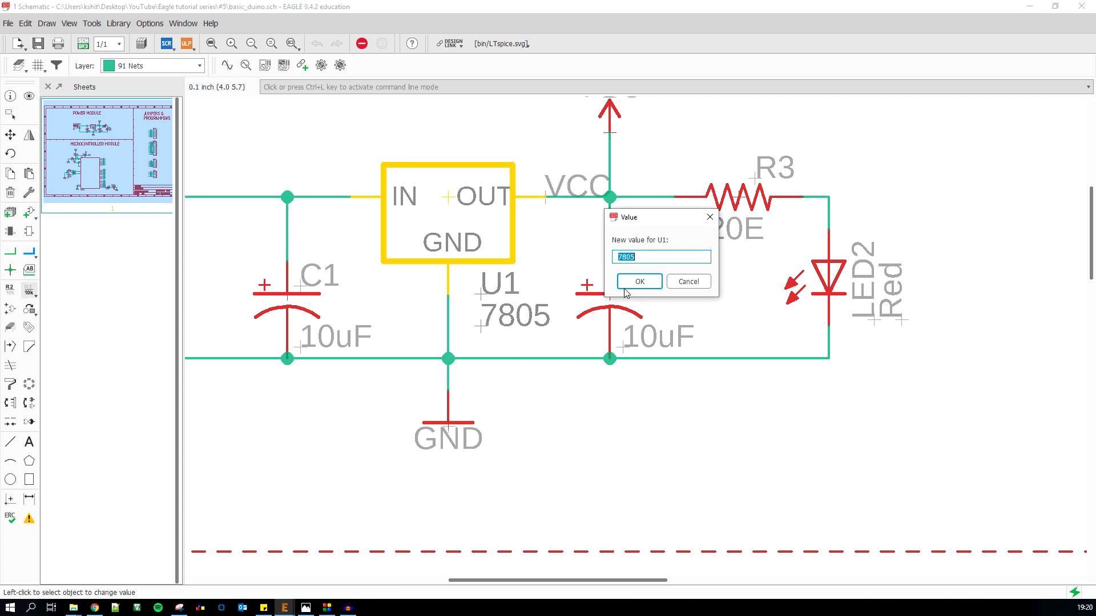
click(638, 282)
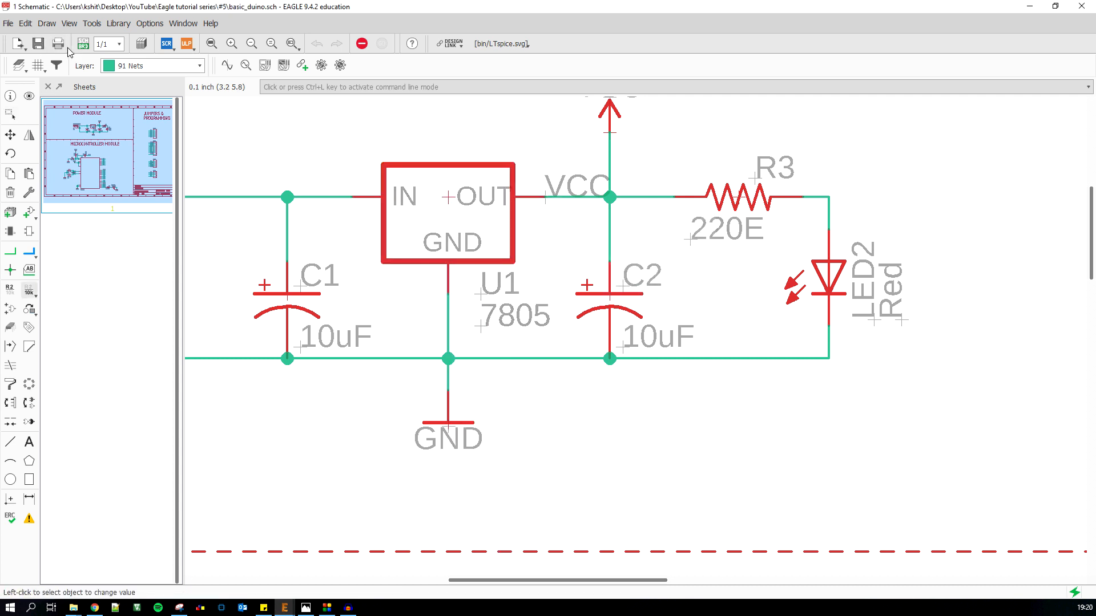
Switch to the board layout and examine the overall component placement and the airwires between header JP2 and U2
click(82, 44)
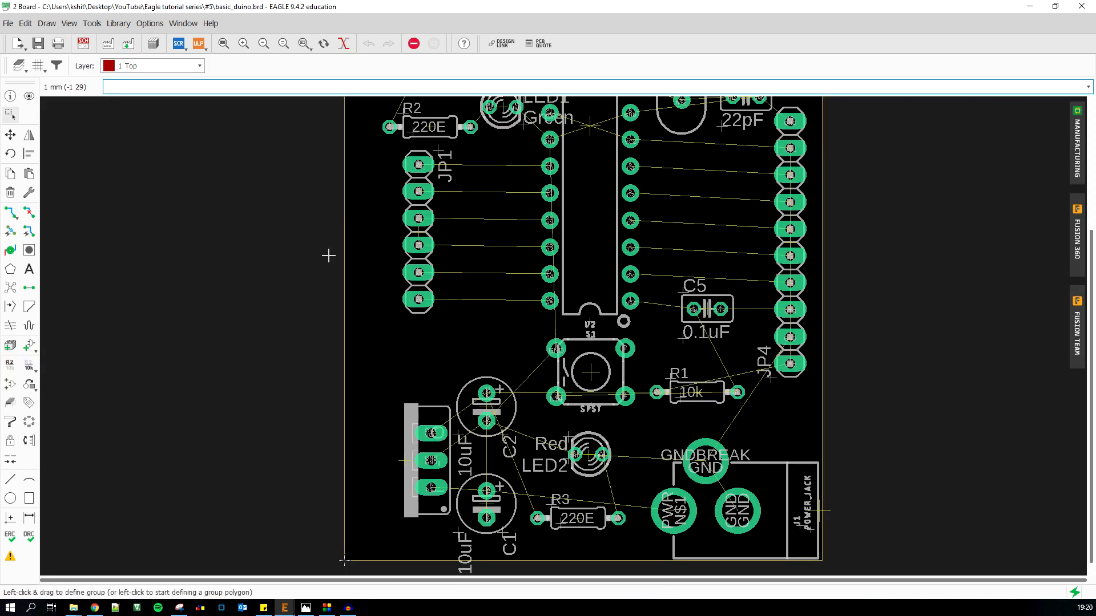
scroll(329, 268, down, 4)
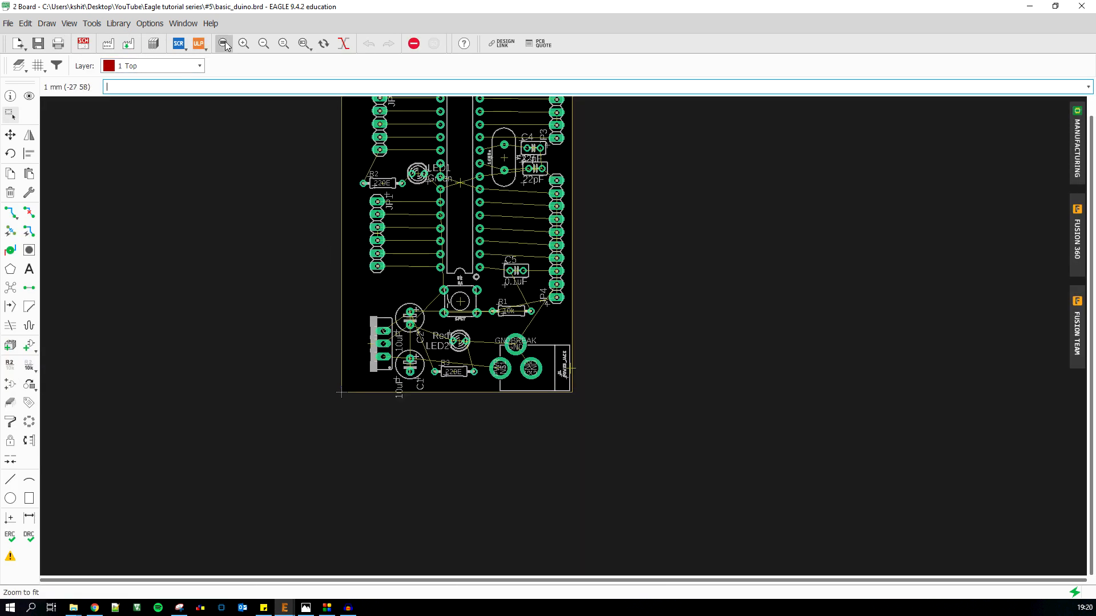
click(224, 44)
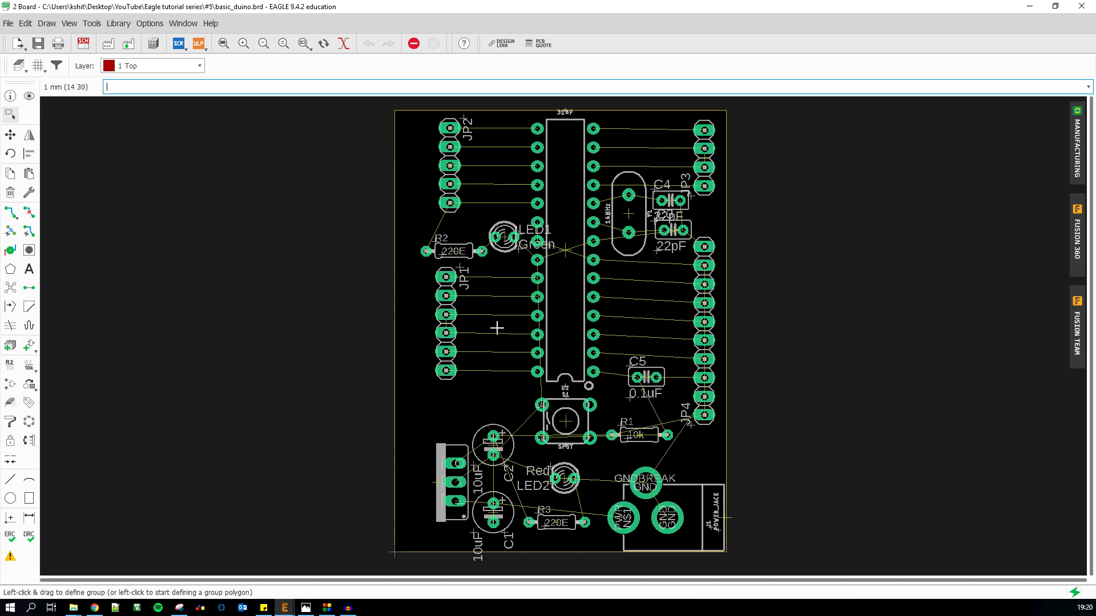
scroll(526, 182, down, 1)
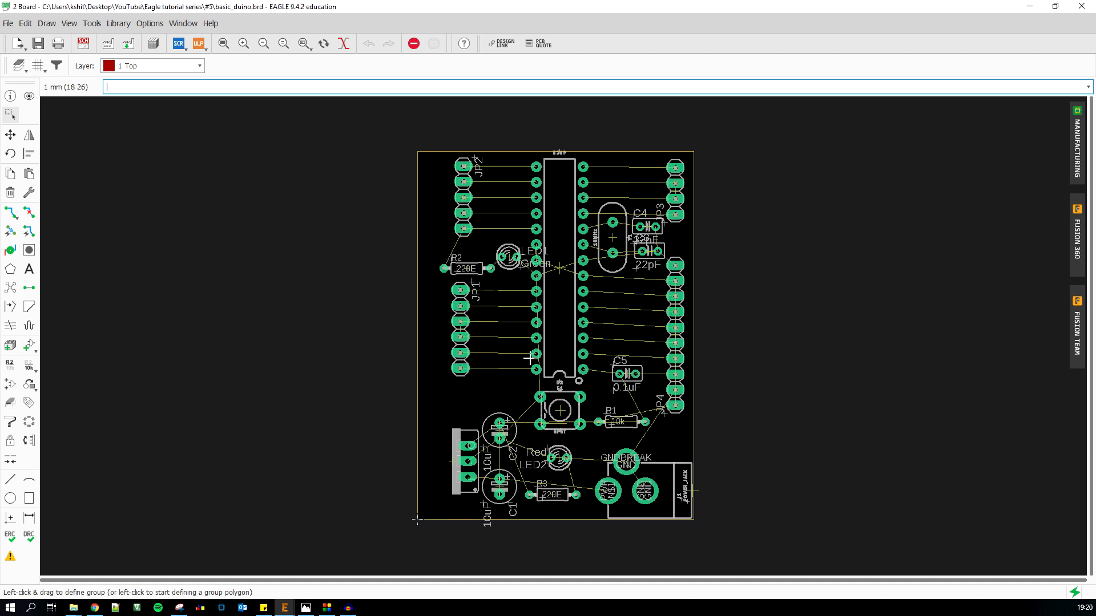
scroll(491, 119, up, 4)
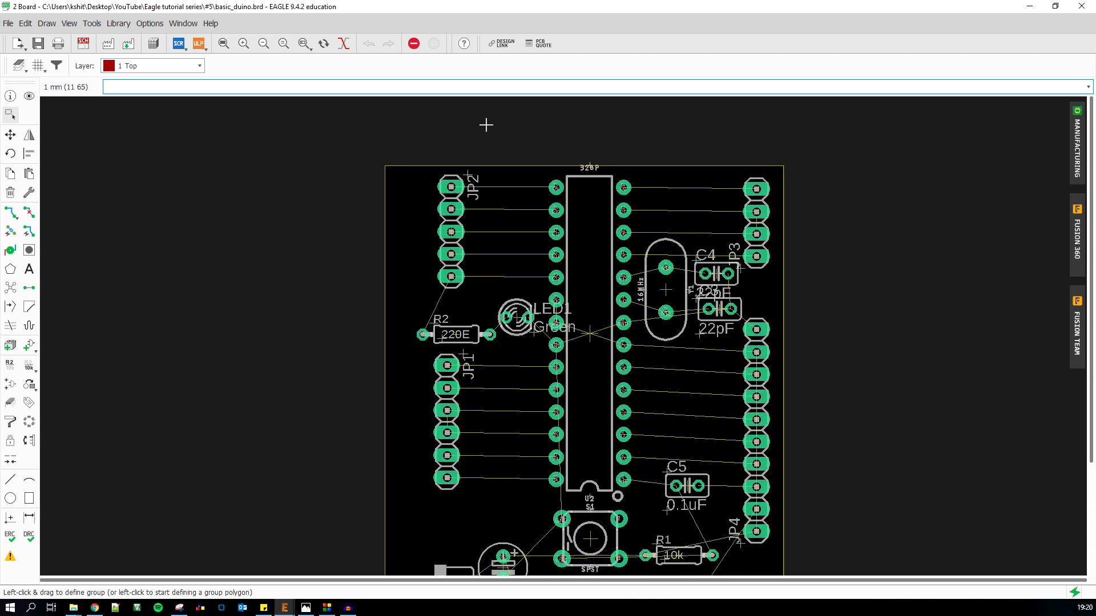
scroll(520, 290, up, 1)
scroll(520, 290, up, 1)
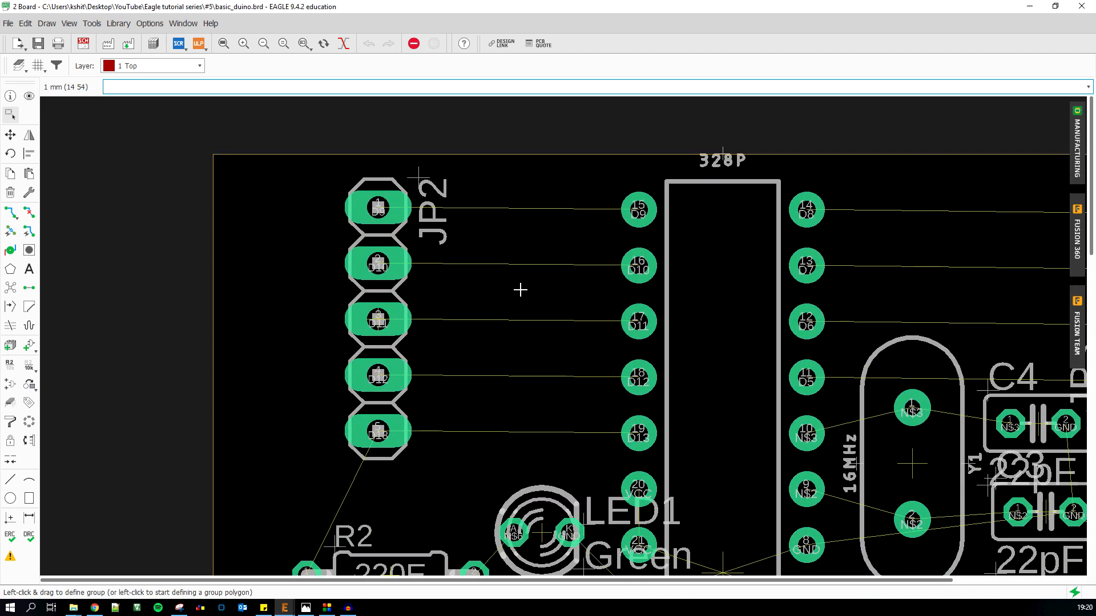
Try header JP2 right beside U2's pins, and put it back in its original place above JP1
click(10, 135)
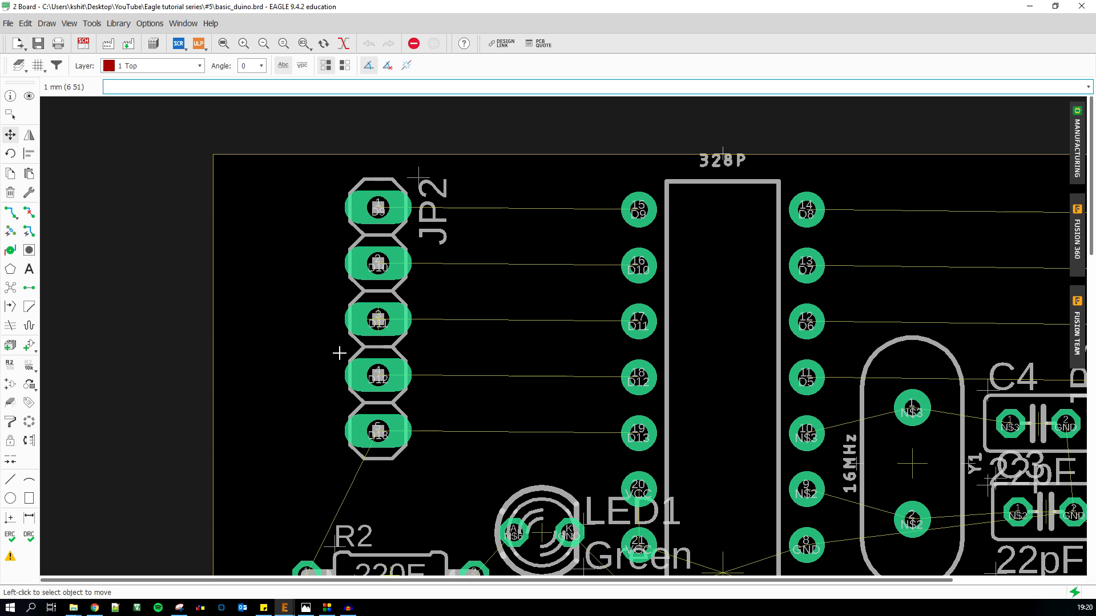
click(379, 310)
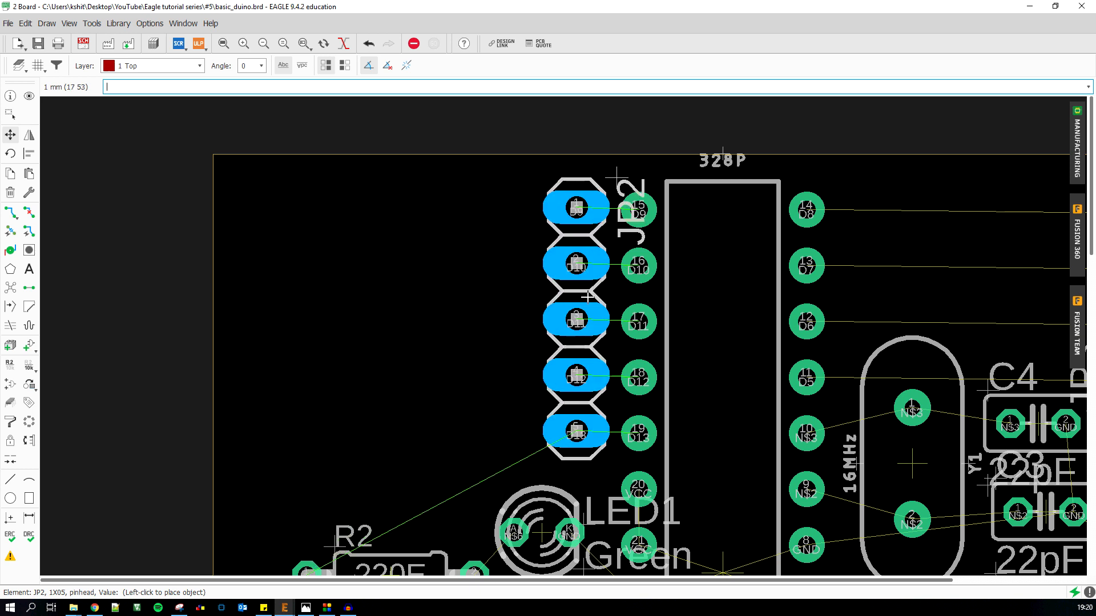
scroll(399, 305, down, 3)
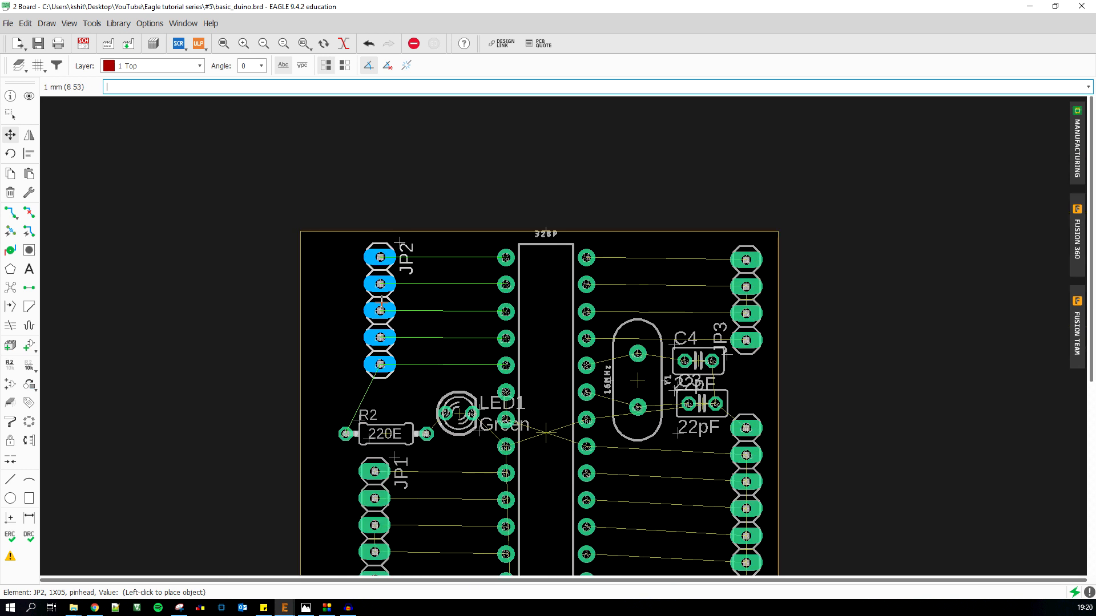
scroll(382, 299, down, 1)
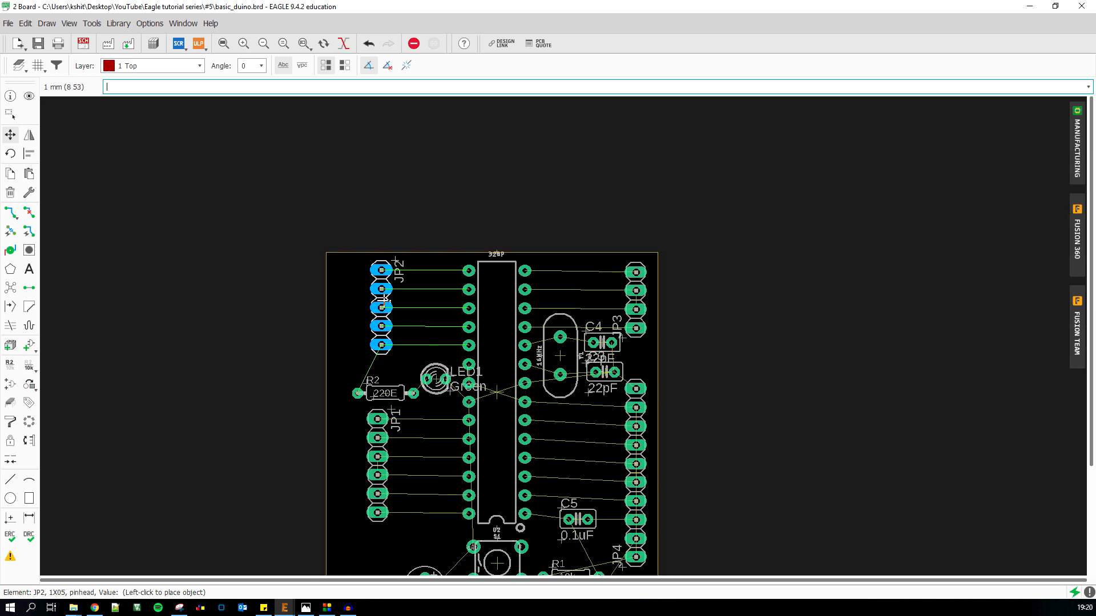
click(383, 300)
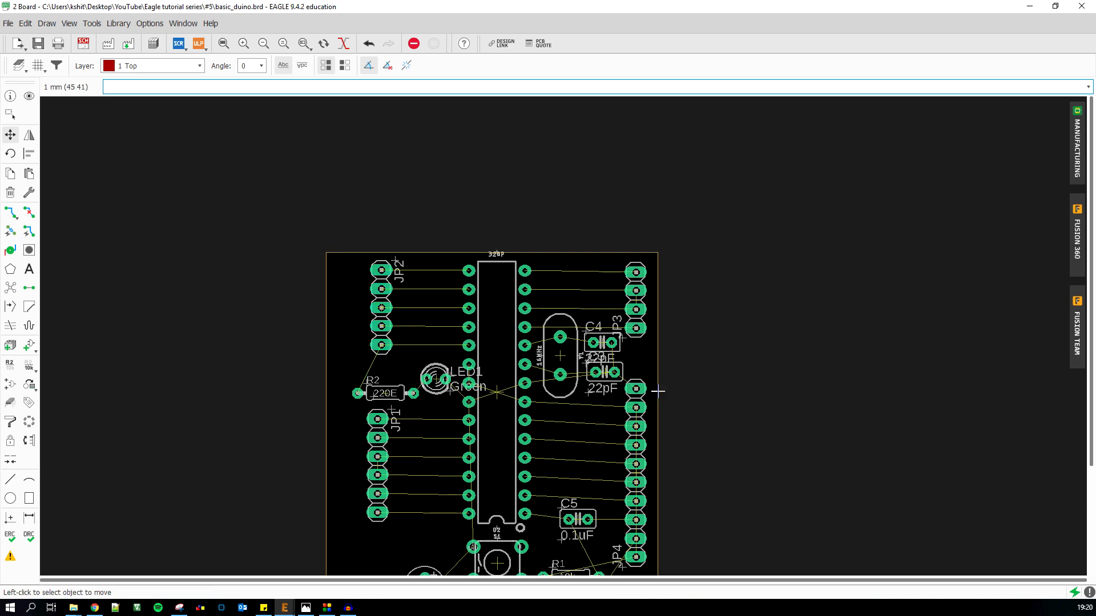
Move LED2 into the free space between header JP1 and capacitor C2, rotating it by 180 degrees
scroll(658, 391, up, 2)
scroll(594, 234, down, 3)
scroll(582, 313, up, 2)
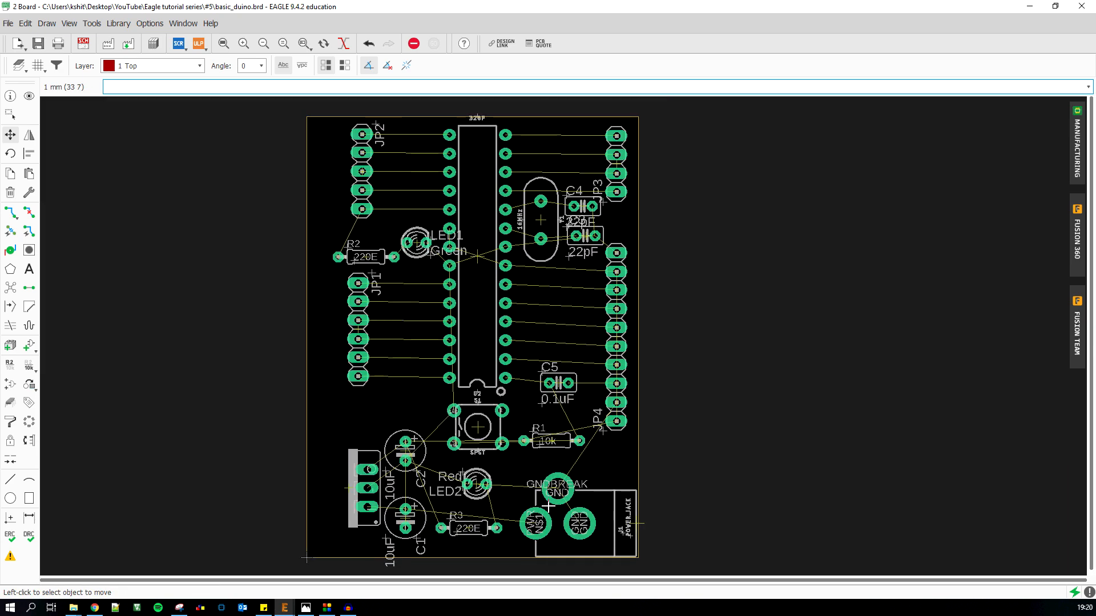
scroll(430, 418, down, 1)
scroll(489, 403, up, 1)
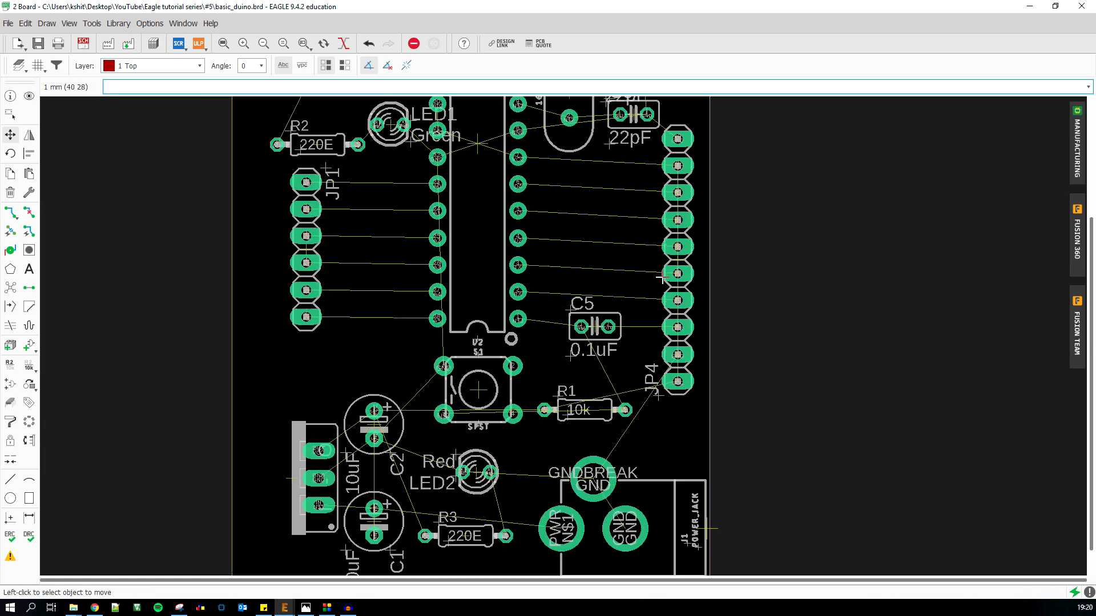
scroll(685, 263, up, 1)
scroll(693, 271, down, 1)
scroll(693, 271, down, 3)
scroll(512, 438, up, 3)
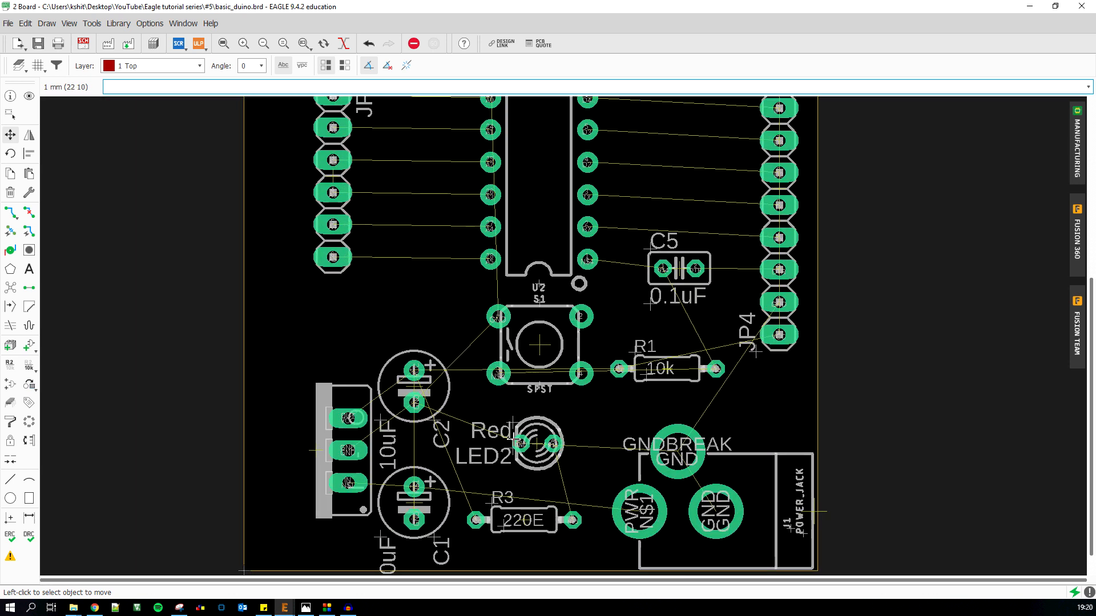
click(535, 443)
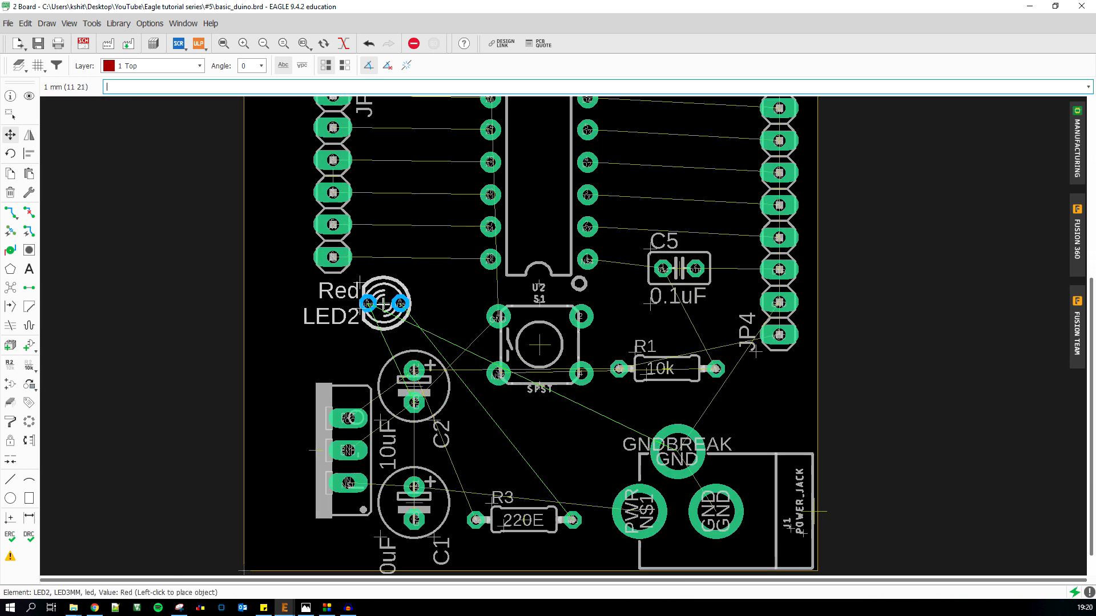
right_click(410, 305)
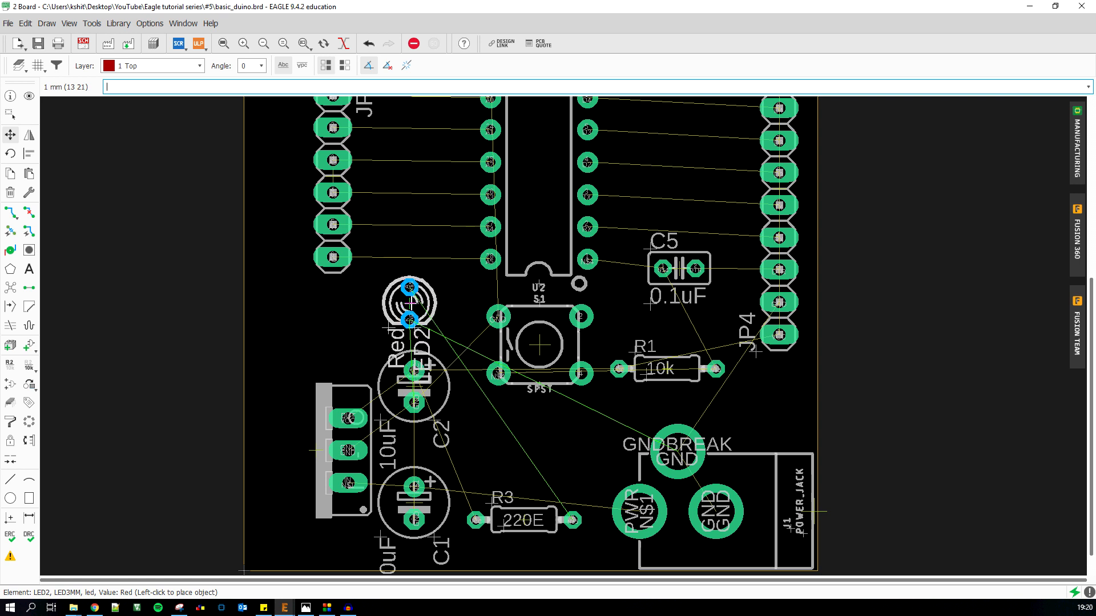
right_click(410, 305)
click(410, 304)
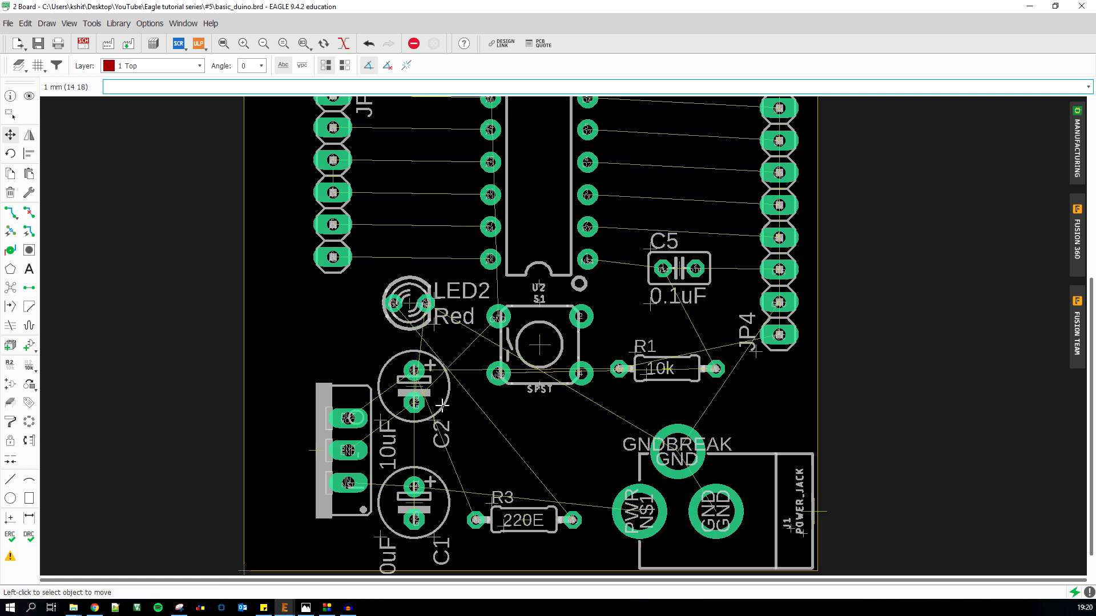
Place resistor R3 directly beneath LED2 and shift capacitor C2 away from U1 to clear the resistor
click(524, 522)
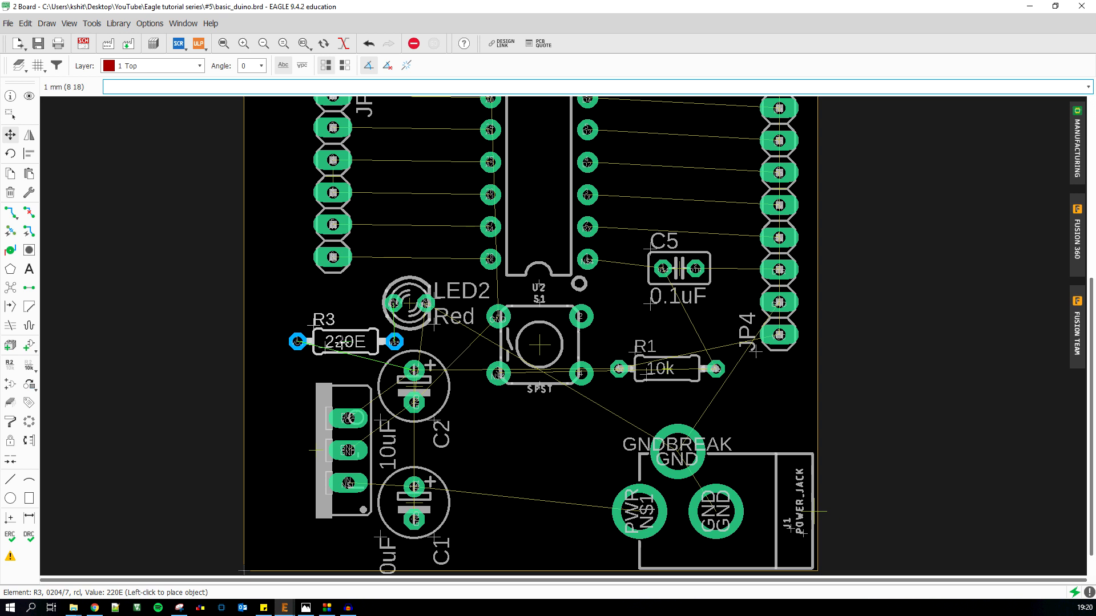
click(383, 341)
click(402, 415)
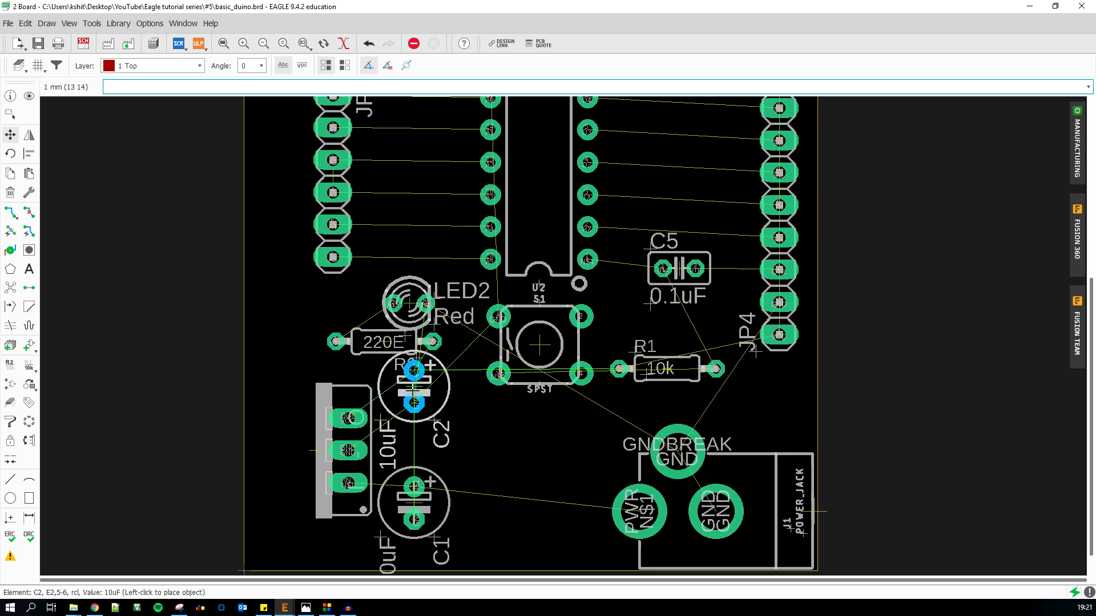
click(443, 429)
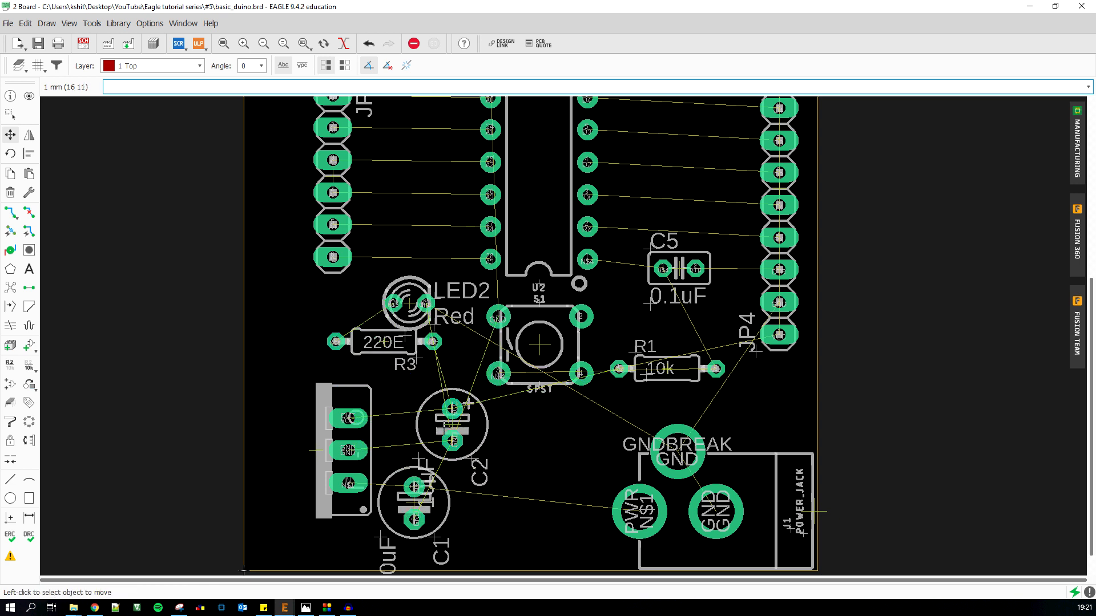
Align capacitor C1 directly below C2 and move regulator U1 closer to the two capacitors
scroll(422, 482, down, 2)
scroll(413, 487, up, 3)
click(423, 394)
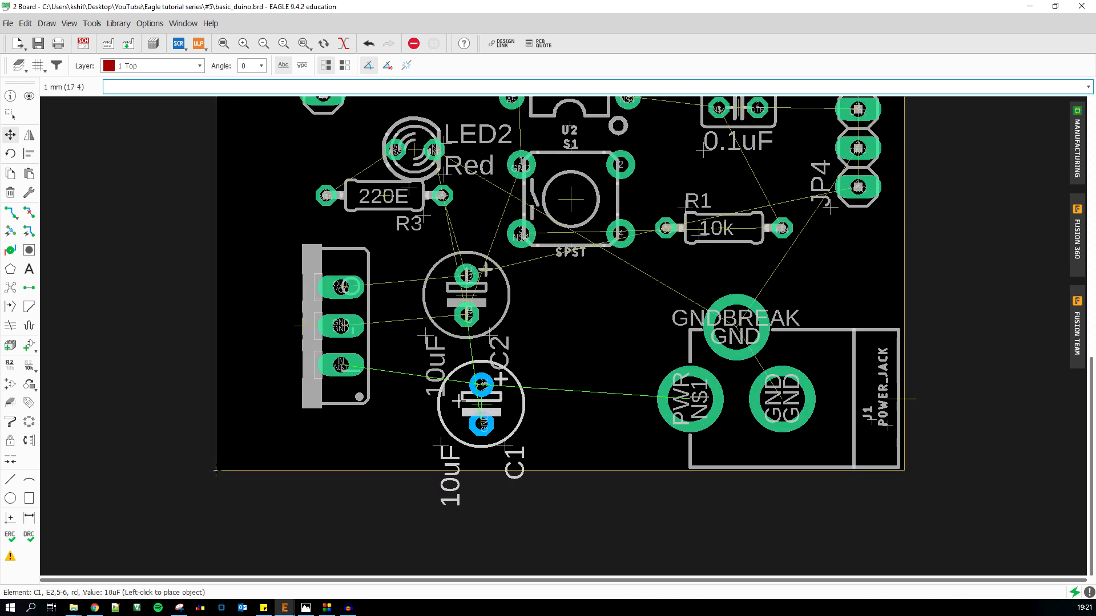
click(467, 404)
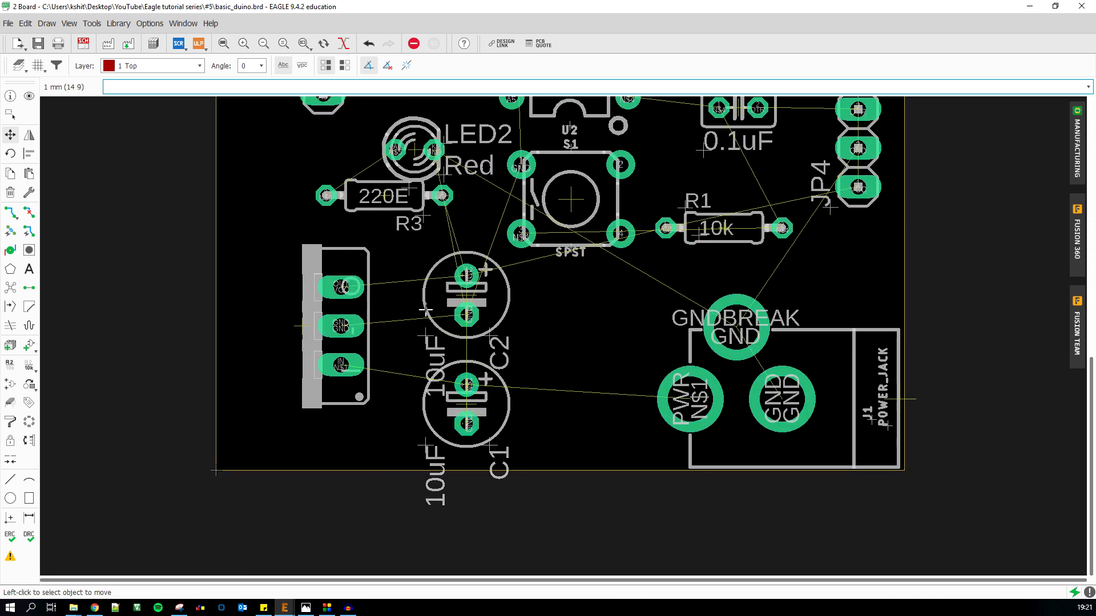
click(473, 294)
click(466, 294)
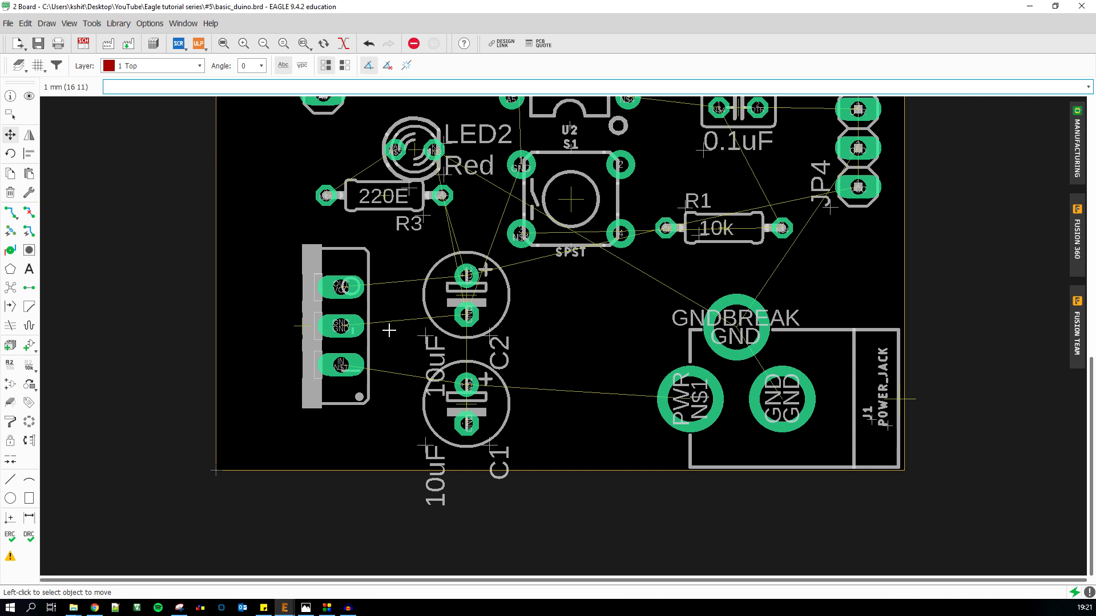
click(325, 323)
click(326, 343)
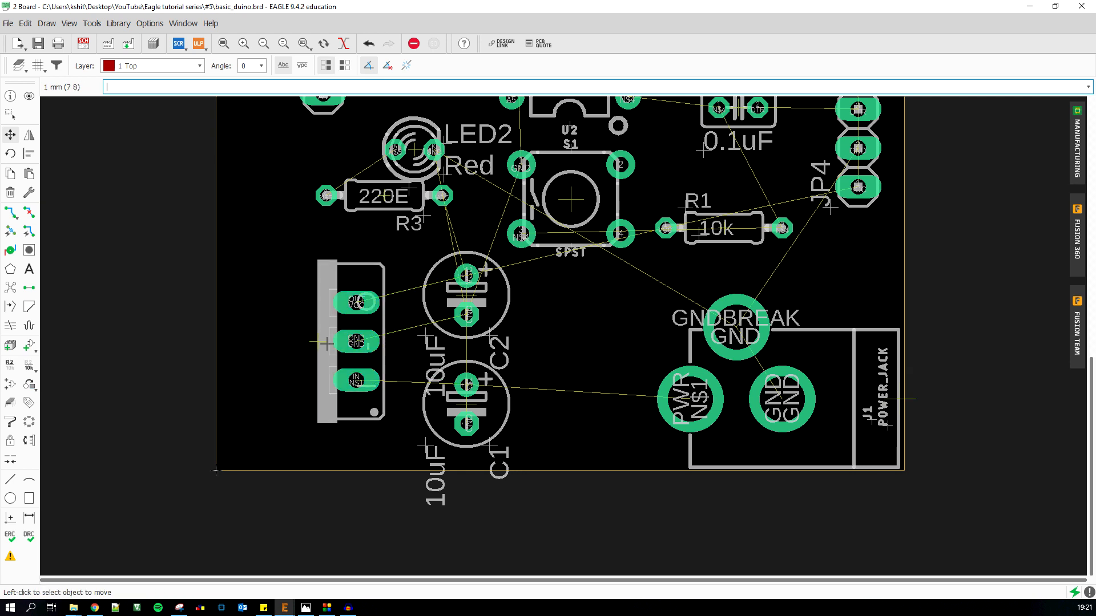
Move resistor R2 between header JP2's lowest pin and U2, and place LED1 just beneath it, rotated by 180 degrees
scroll(308, 360, down, 4)
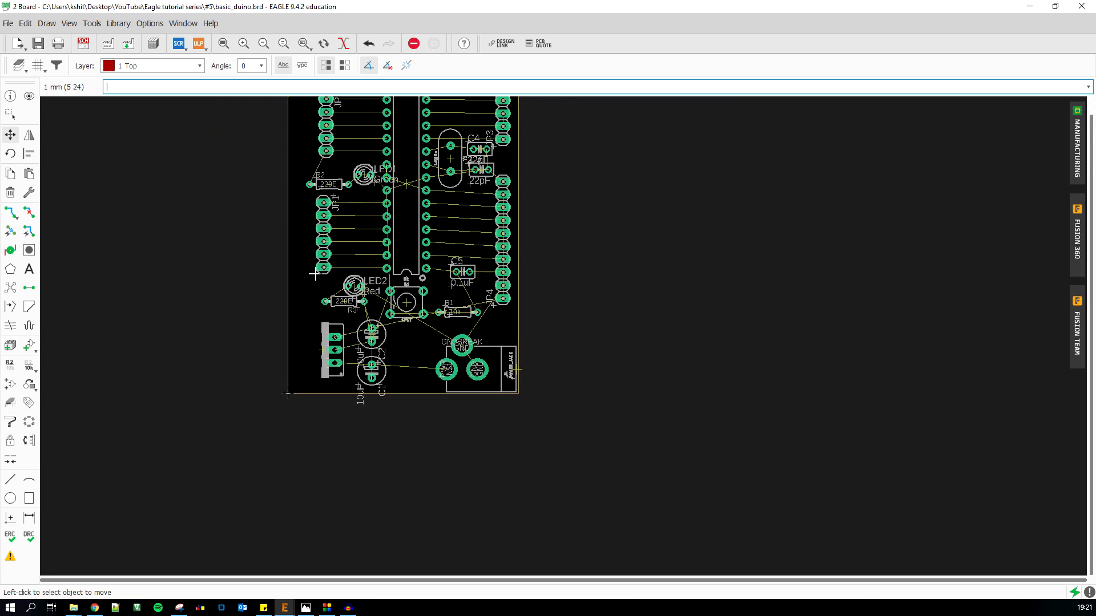
scroll(321, 329, down, 2)
scroll(325, 159, up, 6)
click(323, 363)
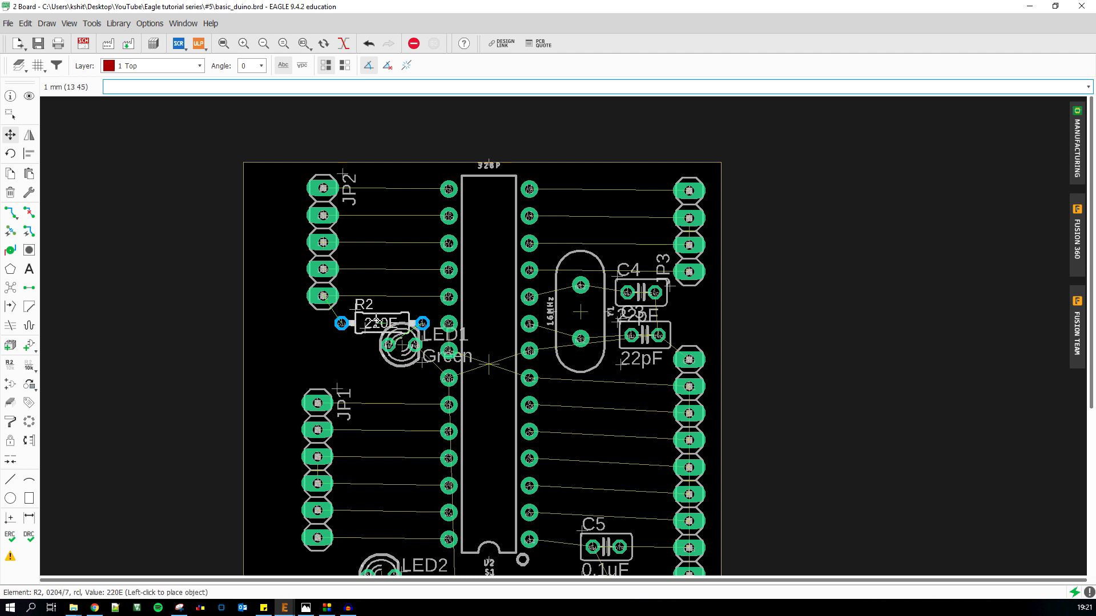
click(374, 322)
scroll(320, 391, up, 3)
click(439, 324)
right_click(401, 342)
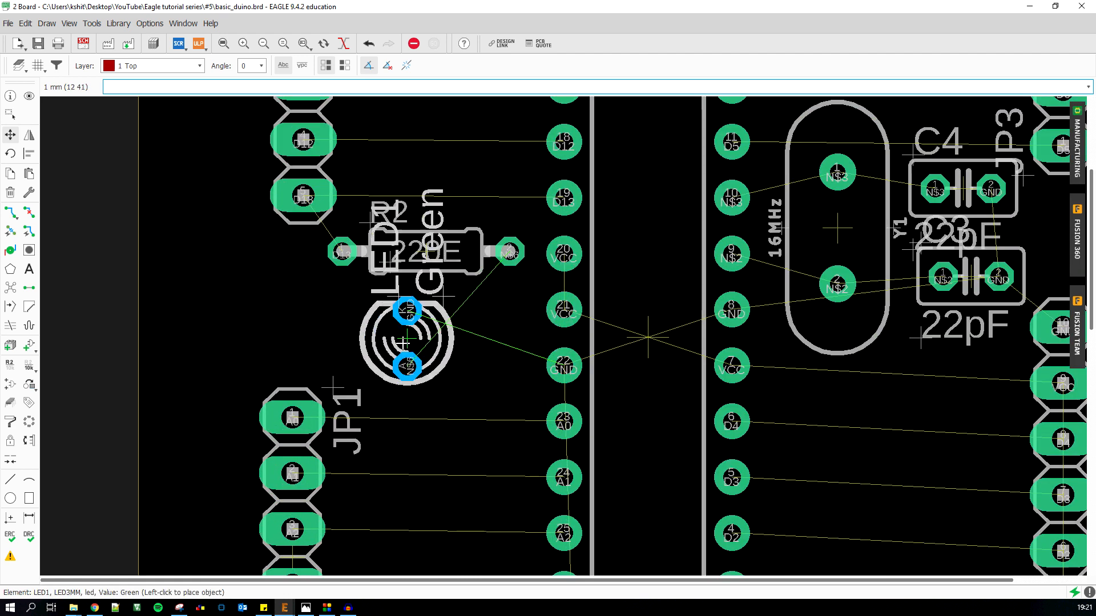
right_click(398, 344)
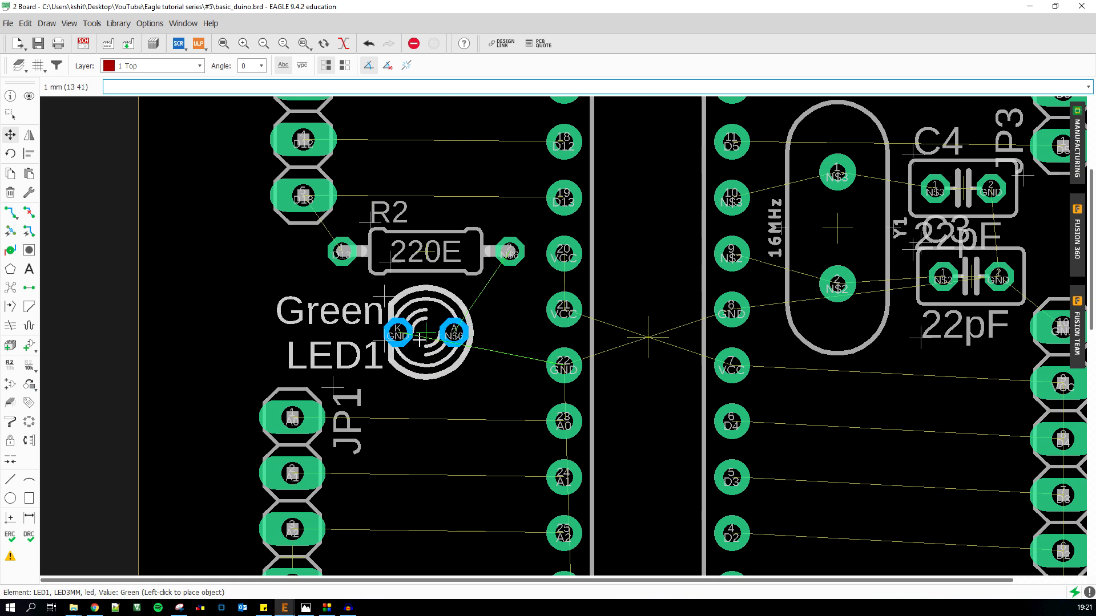
click(419, 340)
Try to reposition capacitor C4 beside crystal Y1 on the 1 mm grid
scroll(420, 340, down, 8)
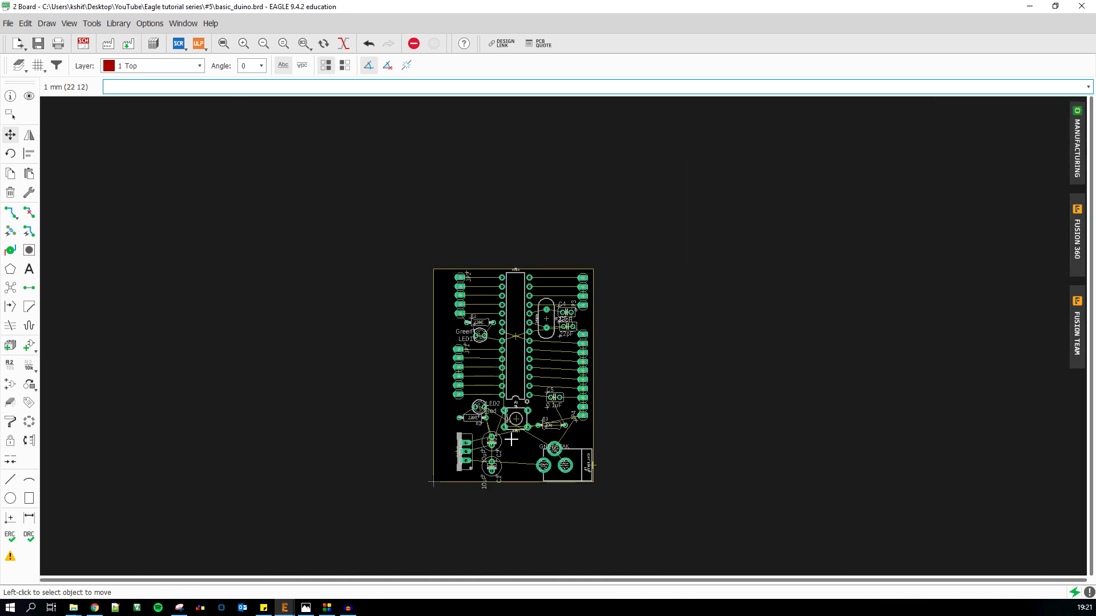
scroll(514, 352, up, 5)
scroll(548, 310, down, 4)
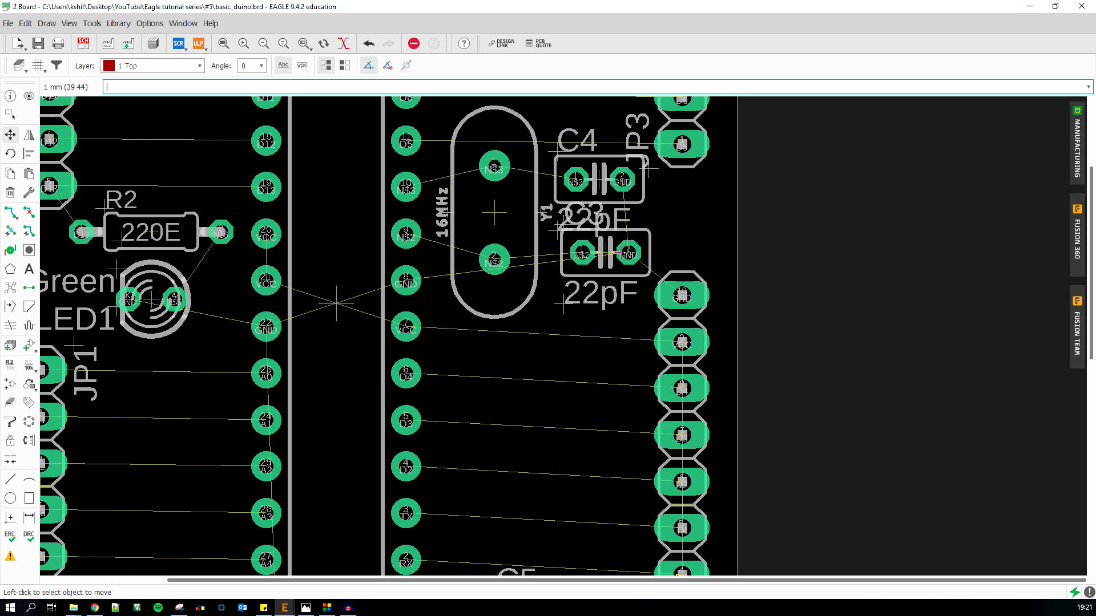
scroll(606, 254, down, 3)
scroll(588, 230, up, 5)
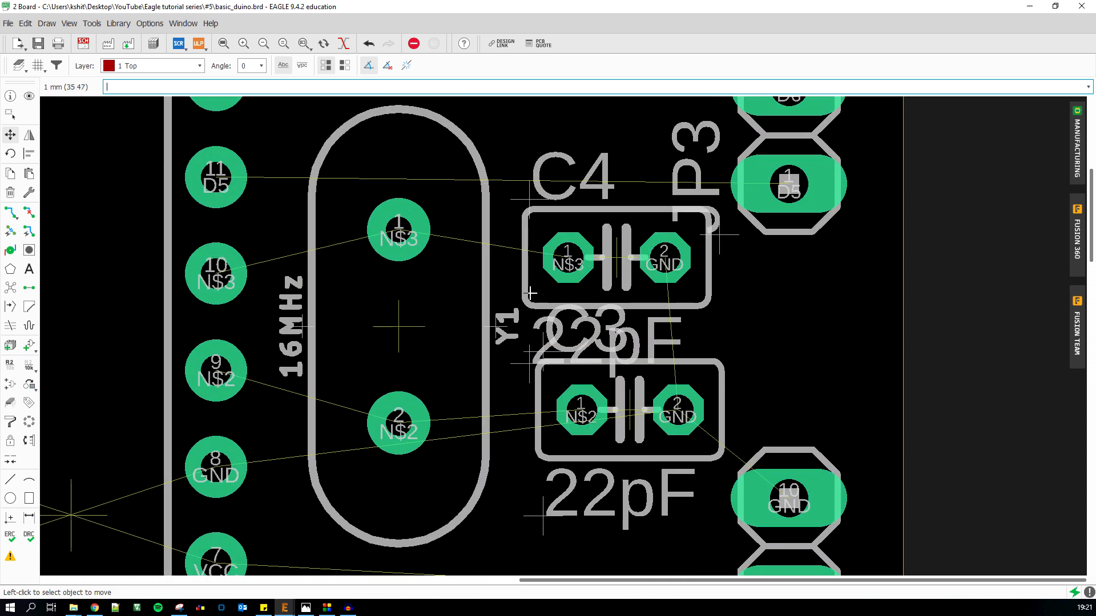
scroll(547, 368, down, 2)
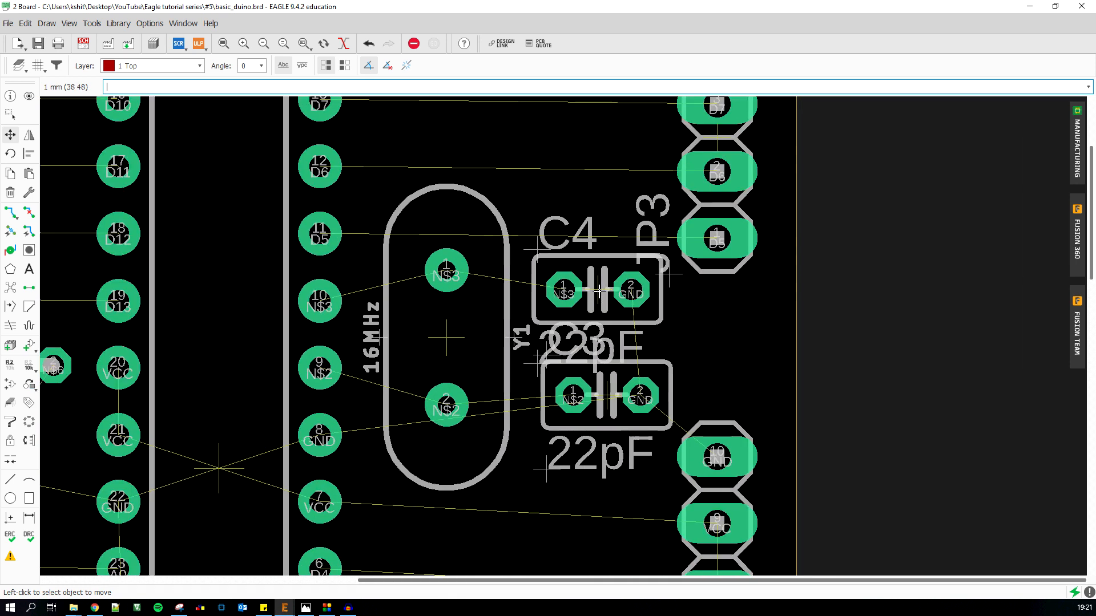
click(605, 285)
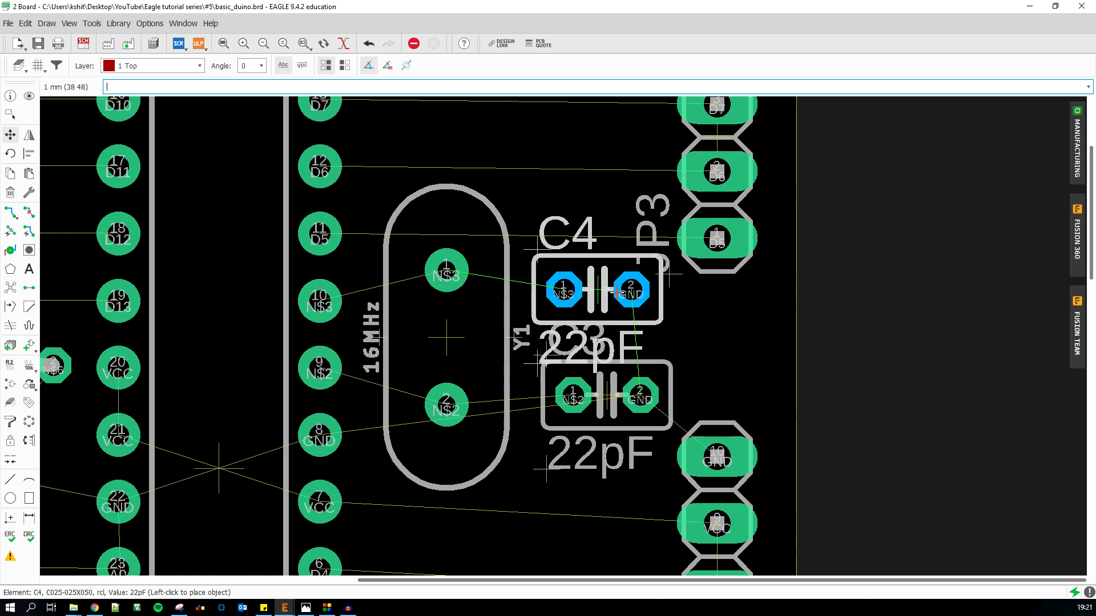
click(616, 293)
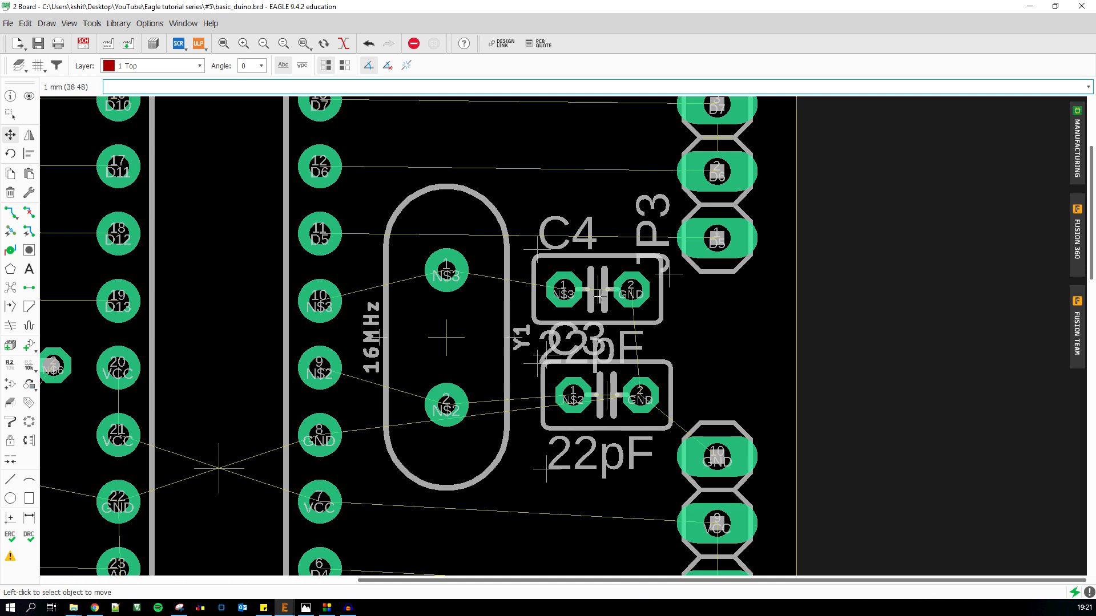
Check the grid settings and try shifting capacitor C4 beside the crystal on the 0.5 mm alternate grid
click(38, 66)
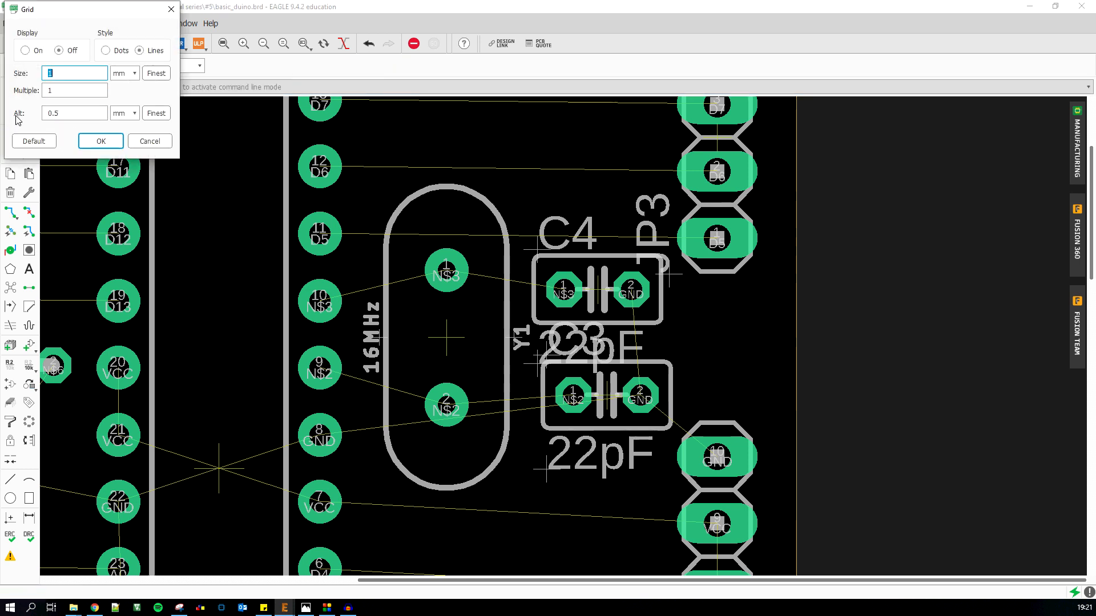
click(92, 144)
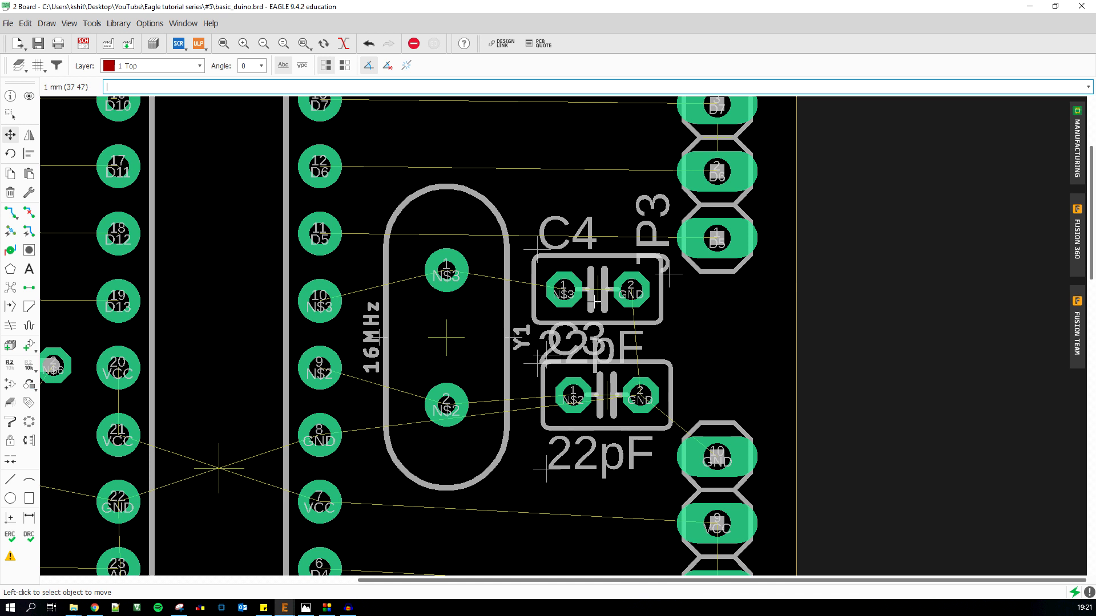
key(alt)
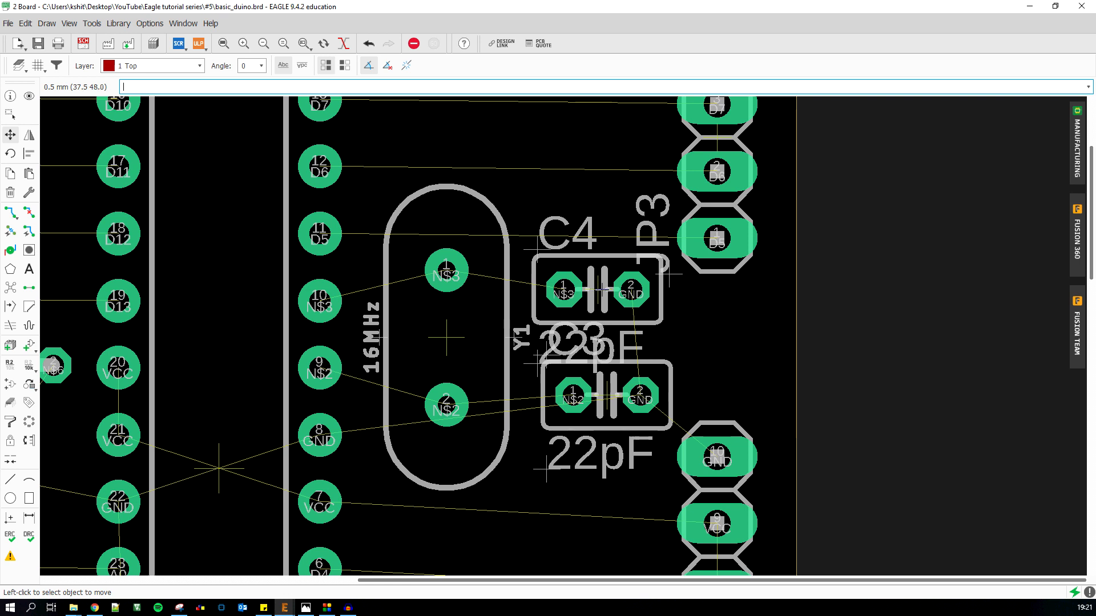
click(604, 290)
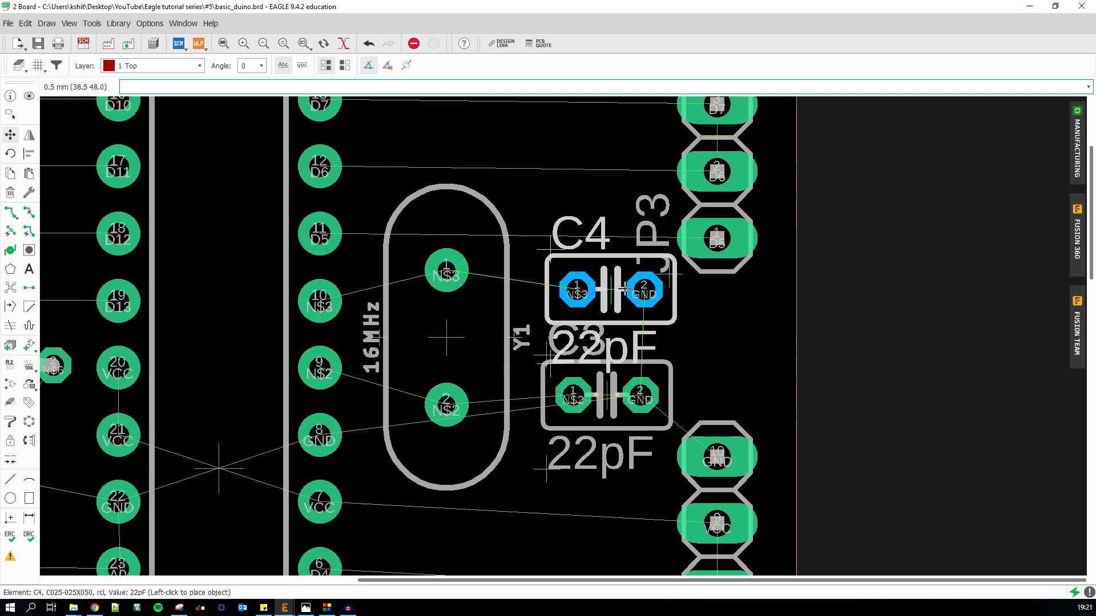
alt+click(598, 282)
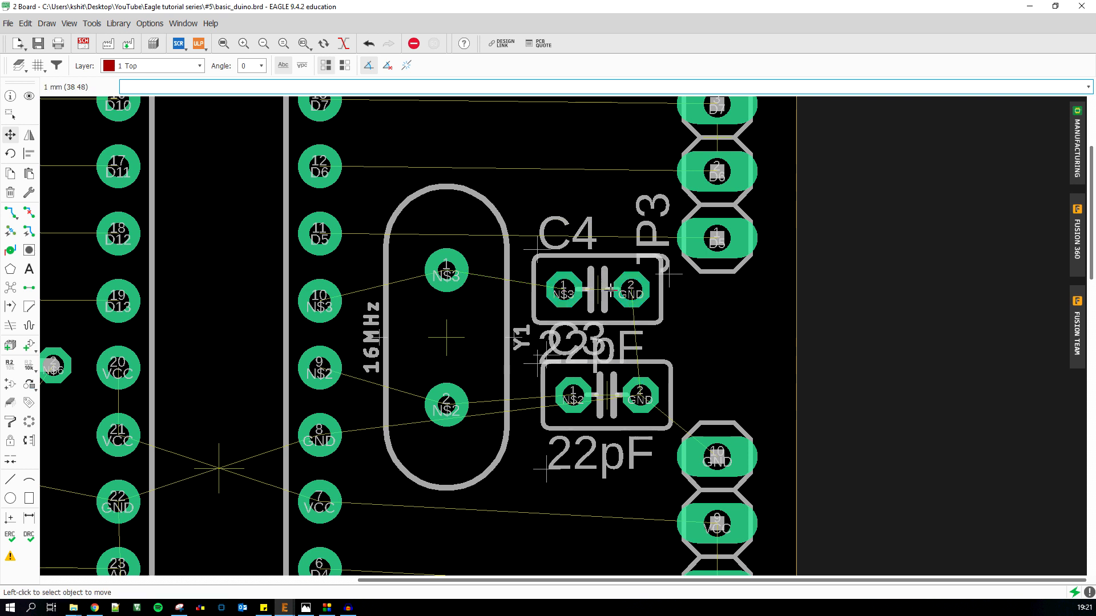
scroll(629, 324, down, 1)
scroll(527, 246, up, 1)
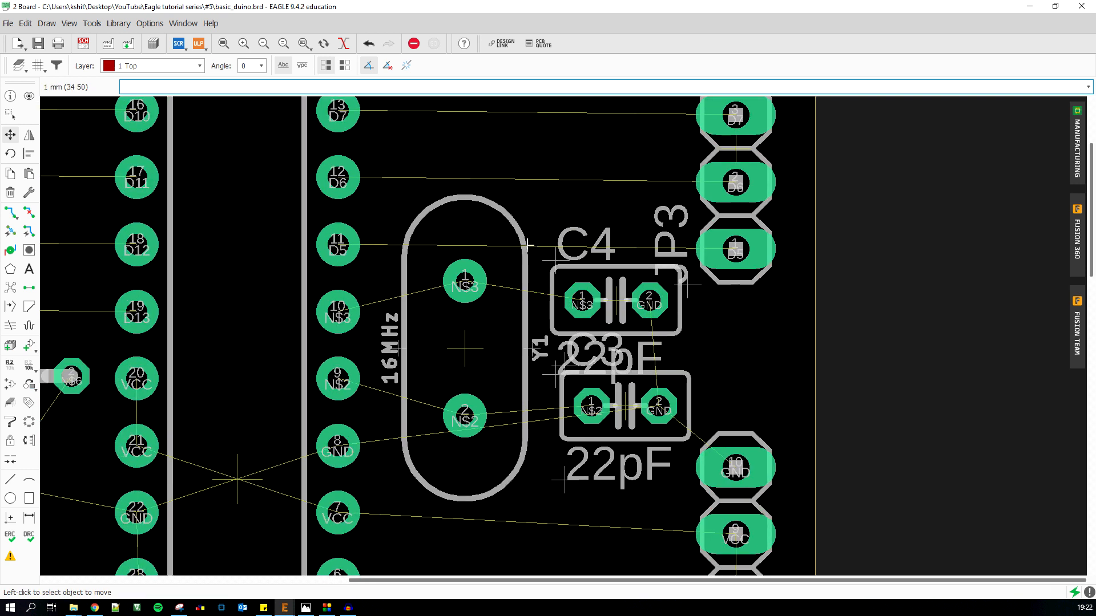
Turn on the board's grid display, keeping the line style and 1 mm size
click(38, 66)
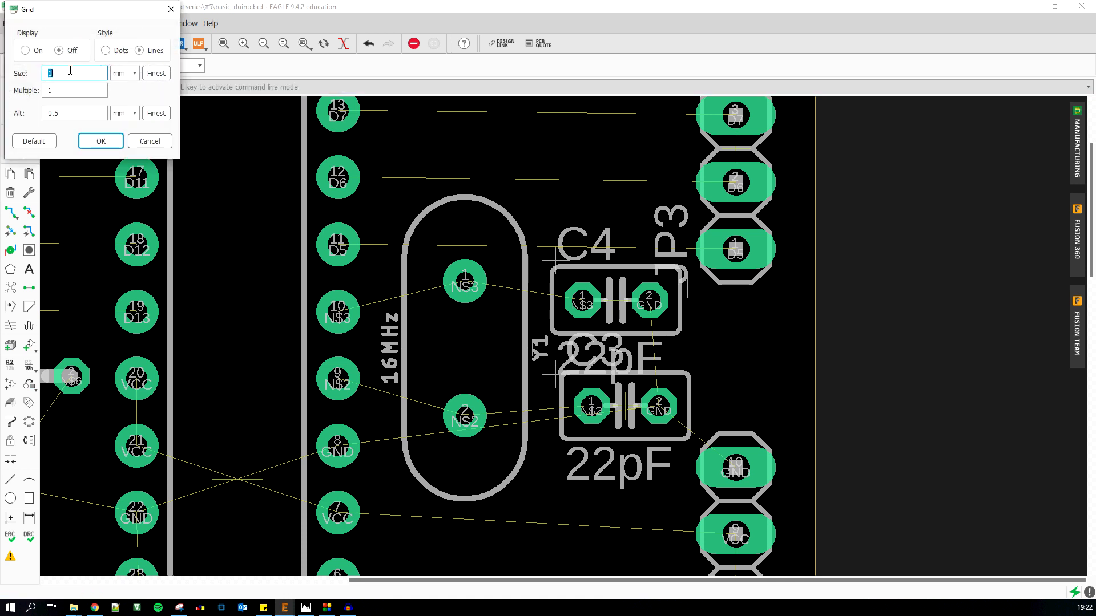
click(26, 52)
click(98, 141)
scroll(311, 241, down, 3)
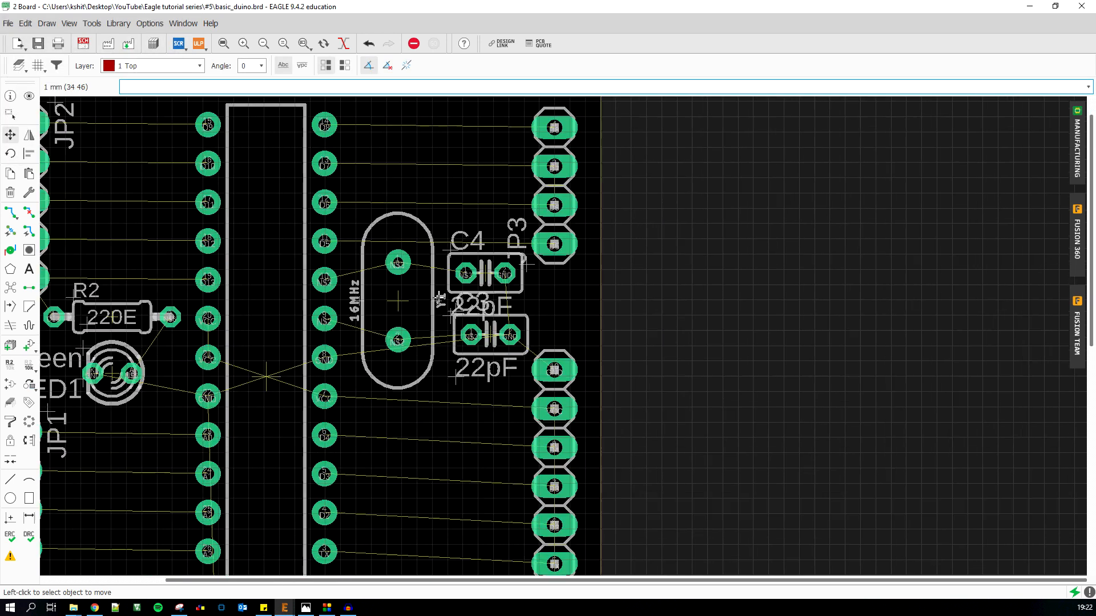
scroll(448, 297, up, 1)
scroll(344, 239, down, 1)
scroll(365, 249, up, 2)
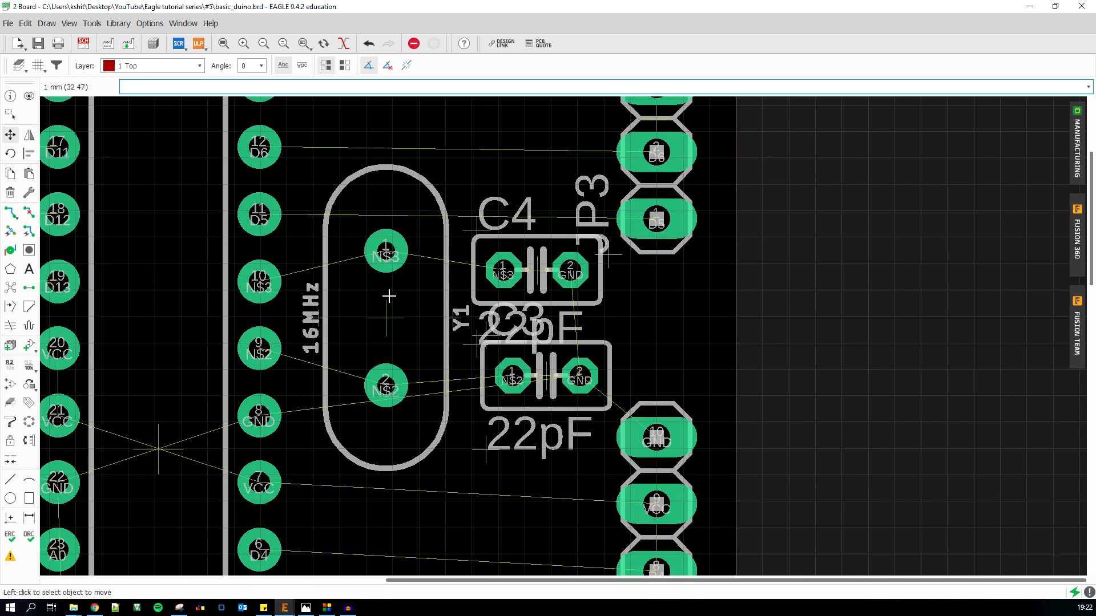
scroll(414, 339, down, 1)
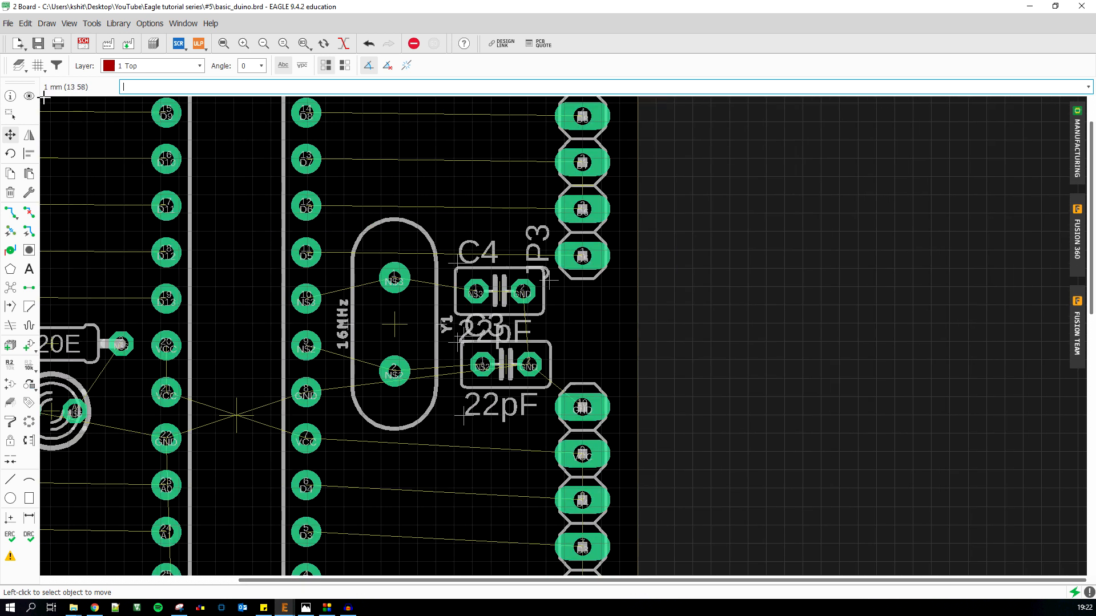
Set the grid size to 0.1 mm and the alternate grid to 0.01 mm
click(44, 68)
click(37, 67)
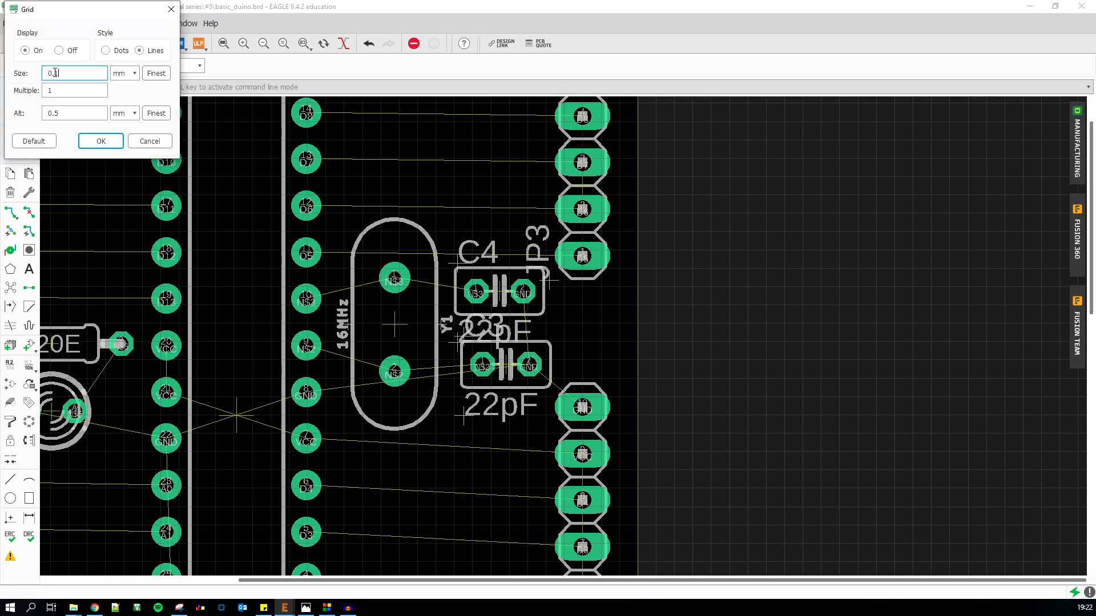
click(59, 113)
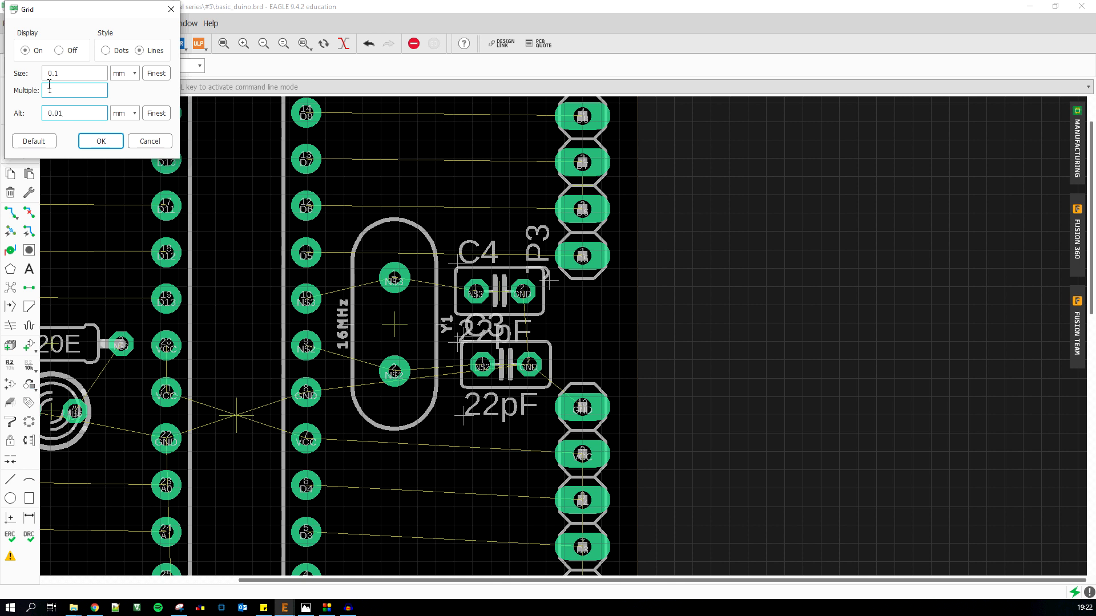
click(102, 141)
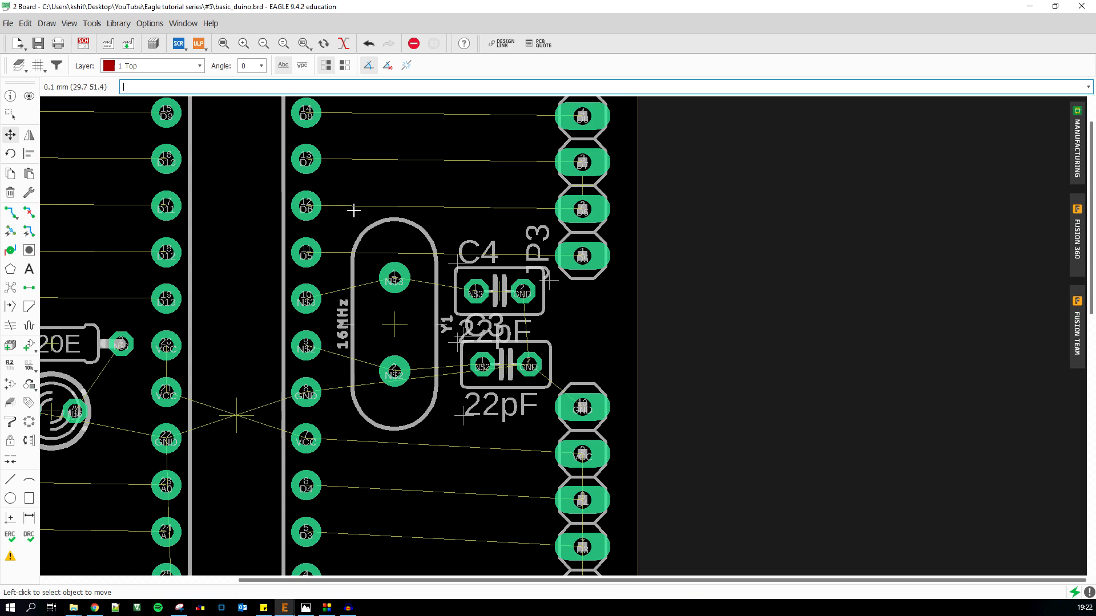
scroll(359, 207, up, 10)
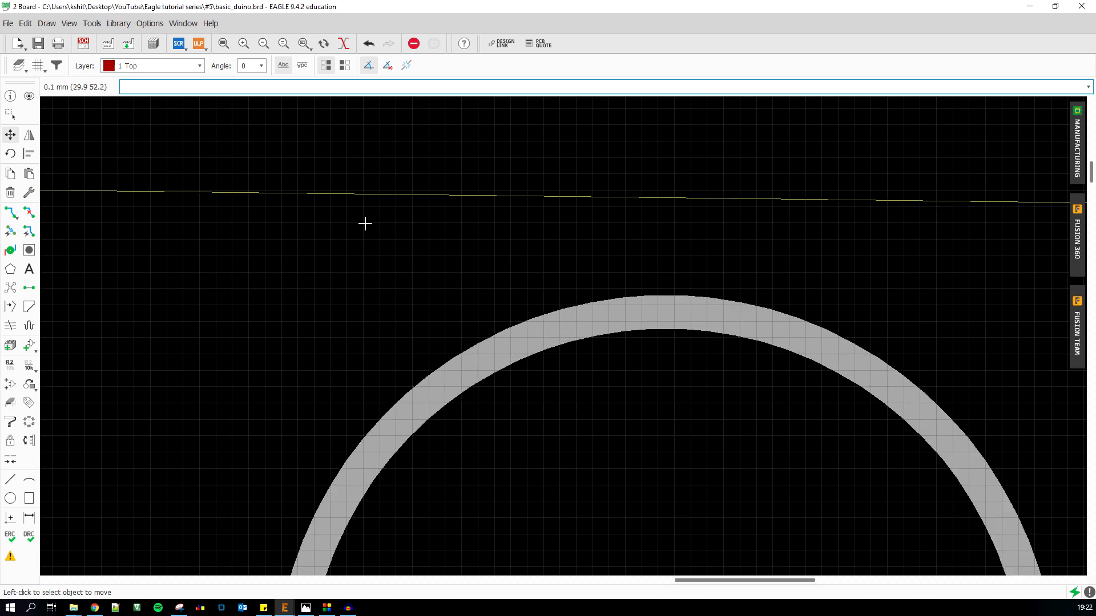
scroll(364, 208, down, 8)
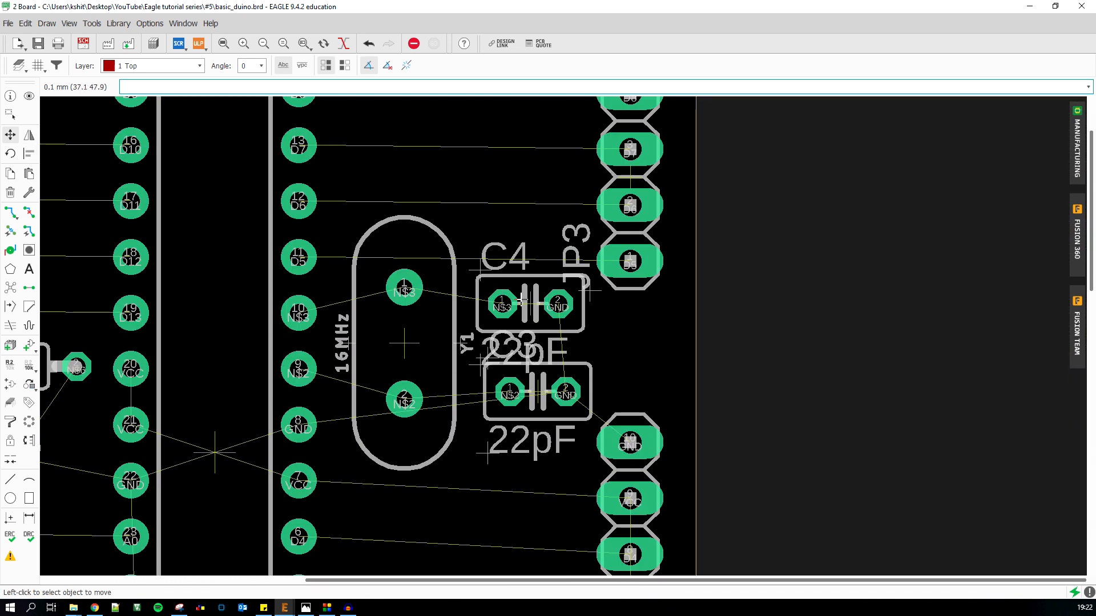
Move capacitor C4 level with pin 1 of crystal Y1 and capacitor C3 level with its pin 2
click(522, 298)
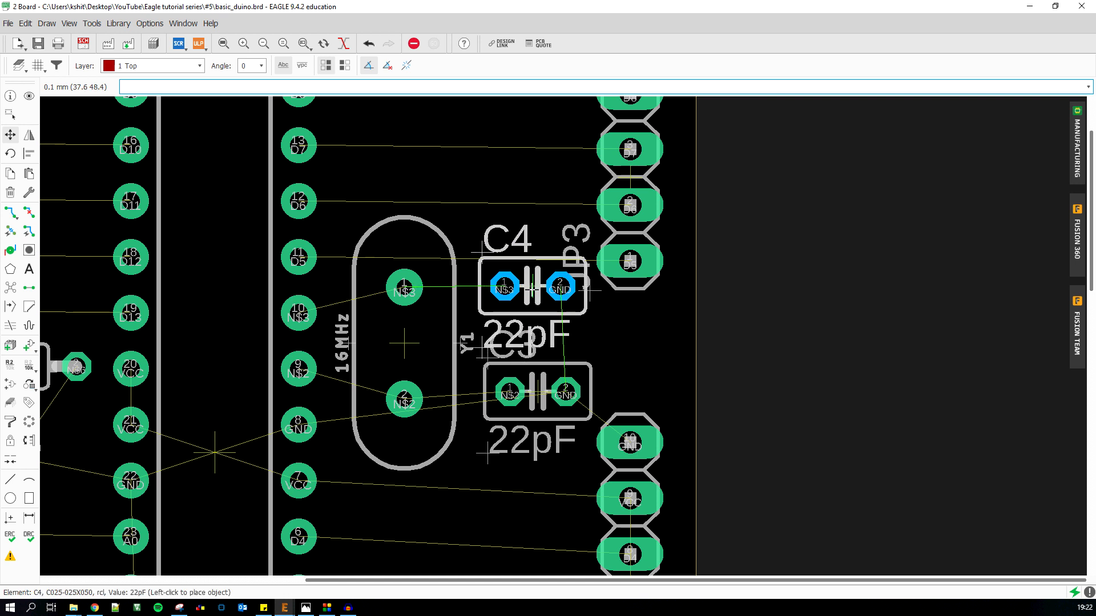
click(532, 289)
click(536, 391)
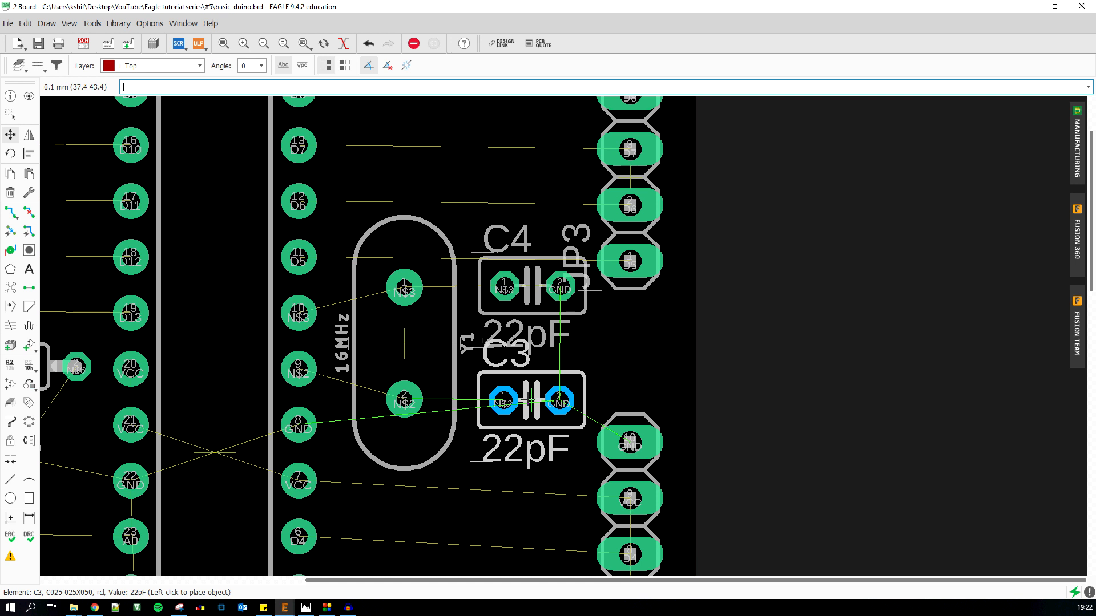
click(531, 399)
Shift header JP3 slightly upward so its airwires run straight to U2's pins 11 to 14
scroll(531, 399, down, 3)
scroll(576, 274, up, 4)
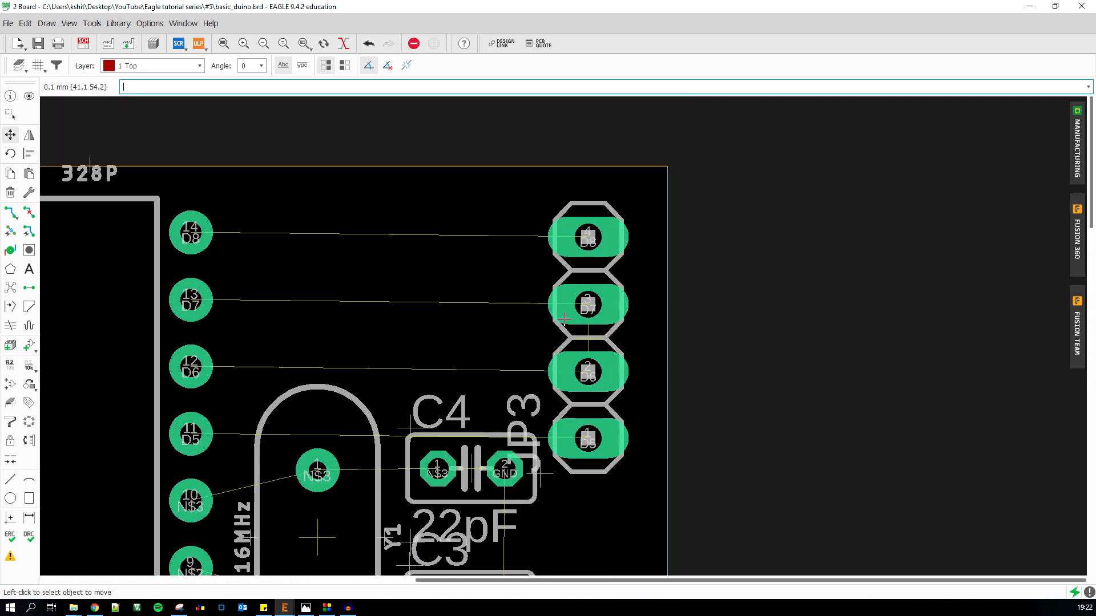
click(590, 341)
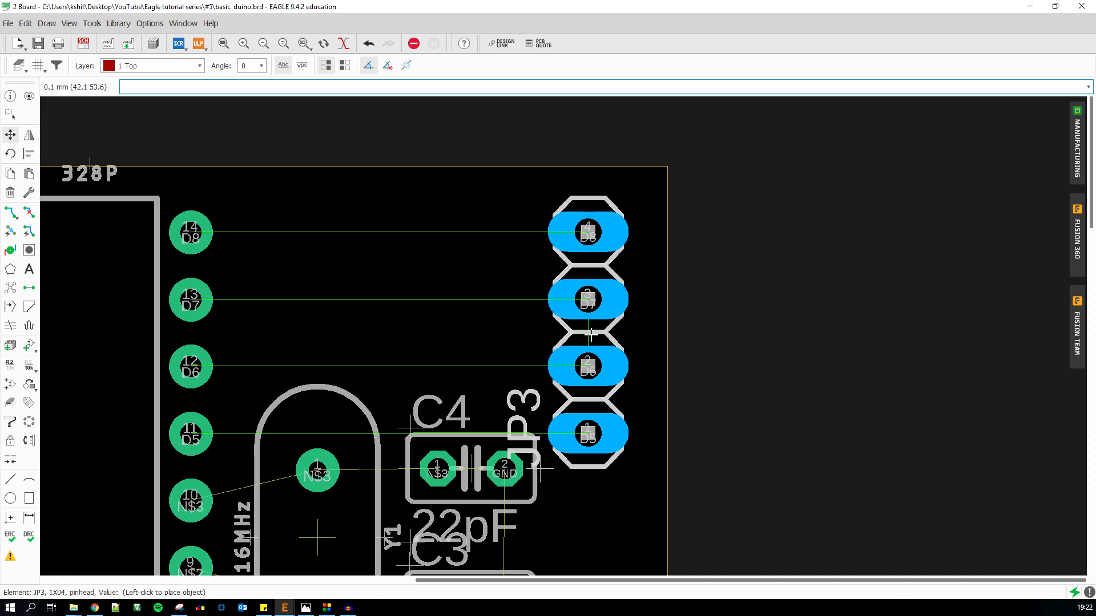
click(591, 335)
scroll(590, 335, down, 3)
scroll(583, 258, up, 3)
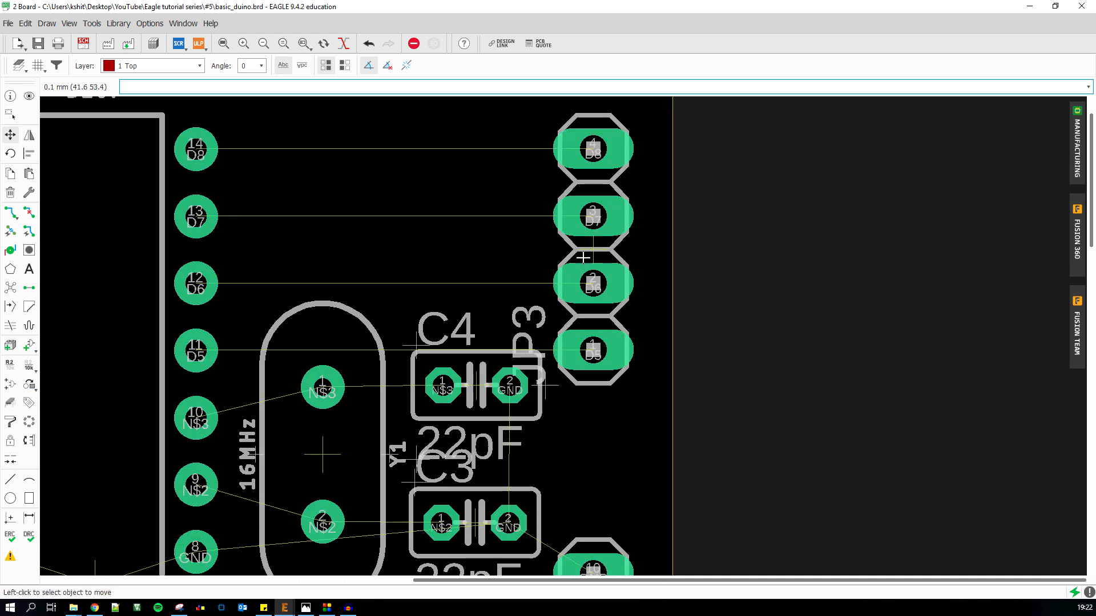
Examine header JP4 along its length and how its airwires slope towards U2's pins
scroll(583, 258, down, 3)
scroll(557, 434, up, 2)
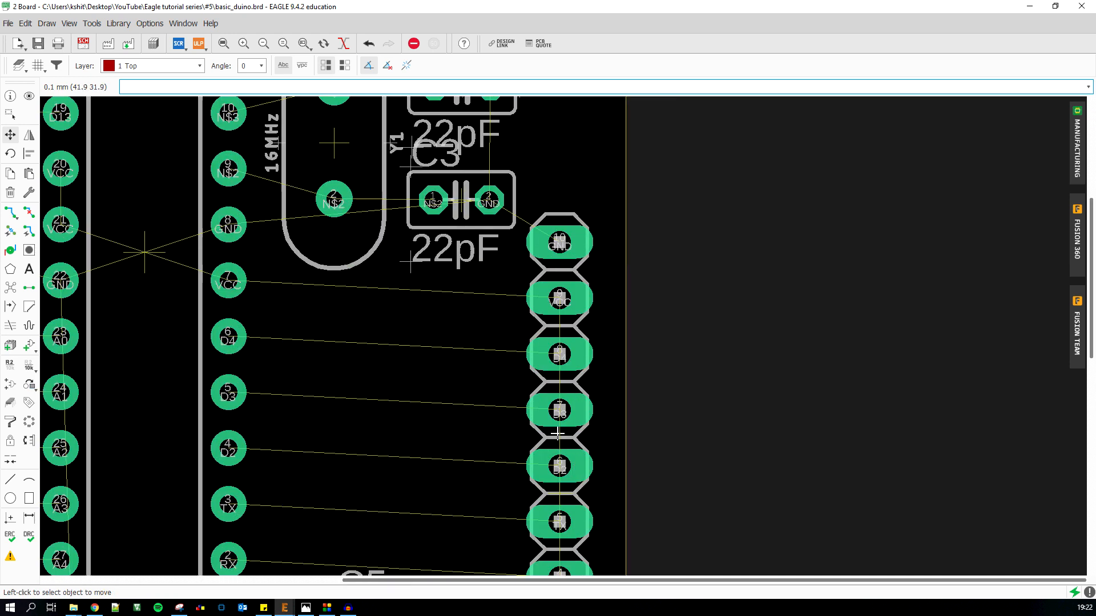
scroll(557, 434, down, 3)
scroll(545, 365, up, 3)
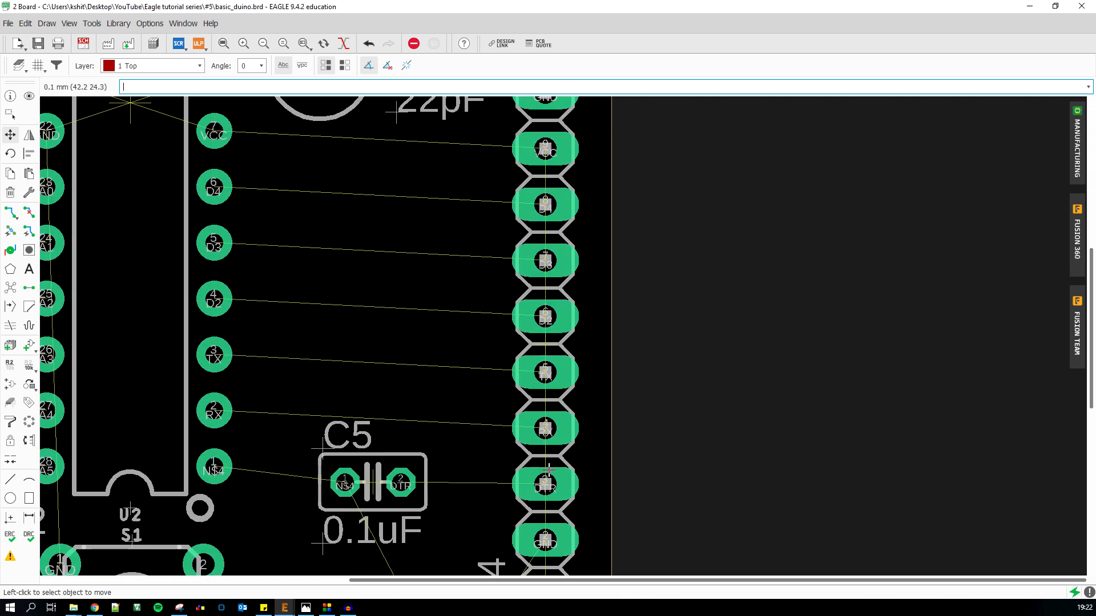
scroll(536, 404, down, 3)
scroll(539, 274, up, 3)
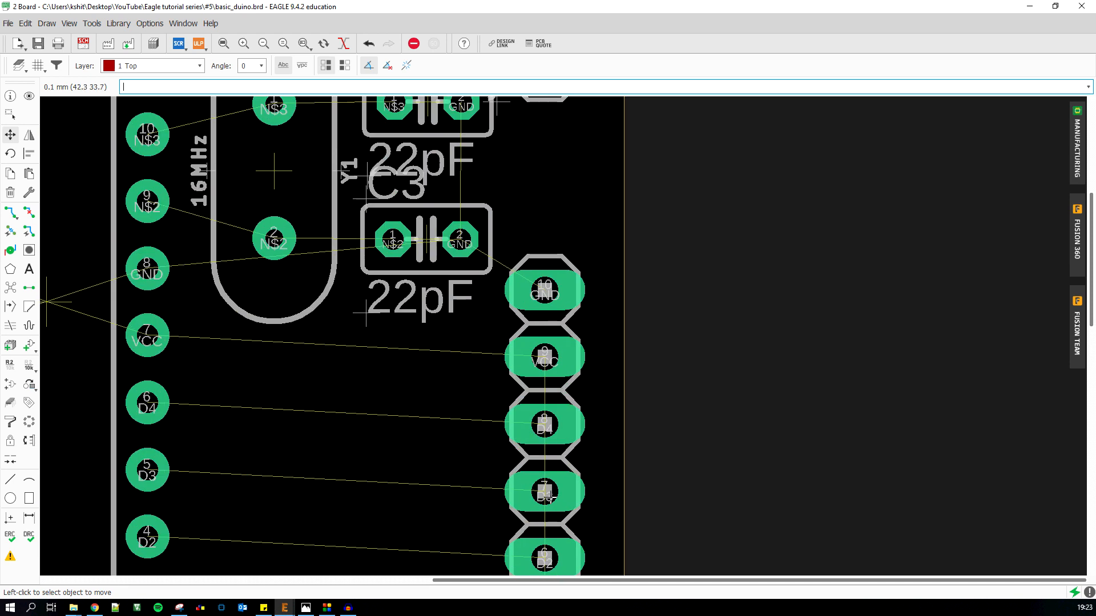
scroll(545, 504, down, 3)
scroll(544, 375, up, 3)
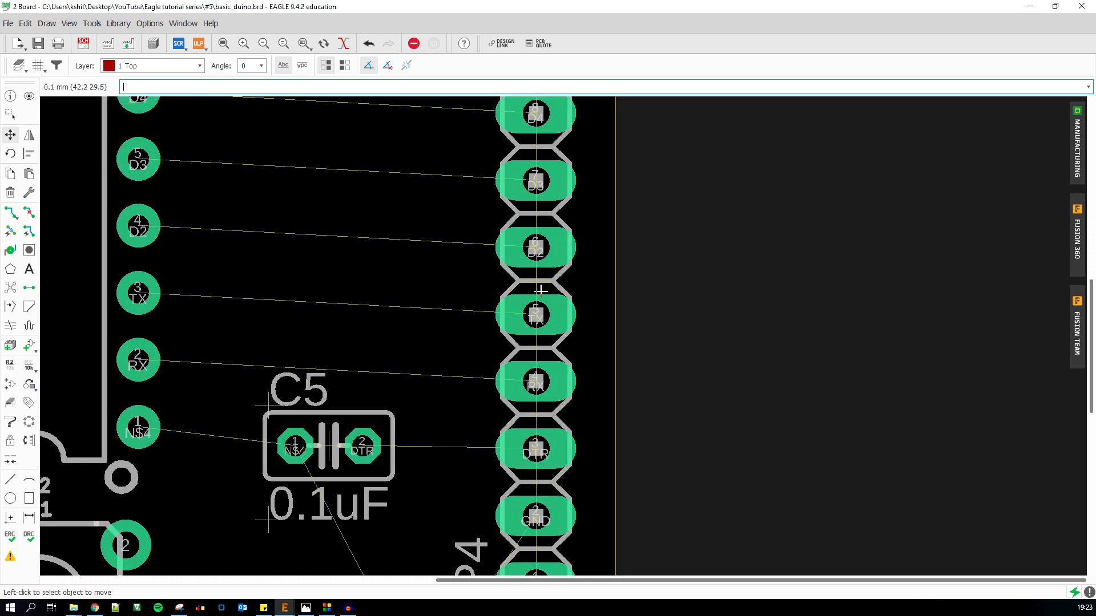
scroll(536, 249, down, 3)
scroll(535, 508, up, 3)
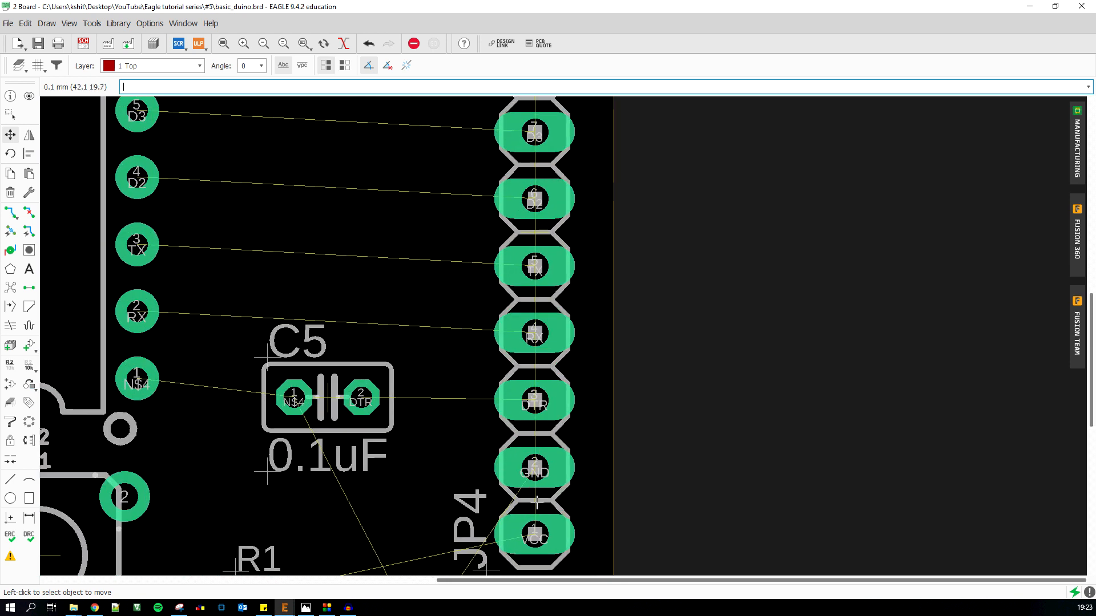
Move header JP4 slightly down along the board's edge, keeping it parallel to U2 and clear of header JP3
scroll(537, 503, down, 3)
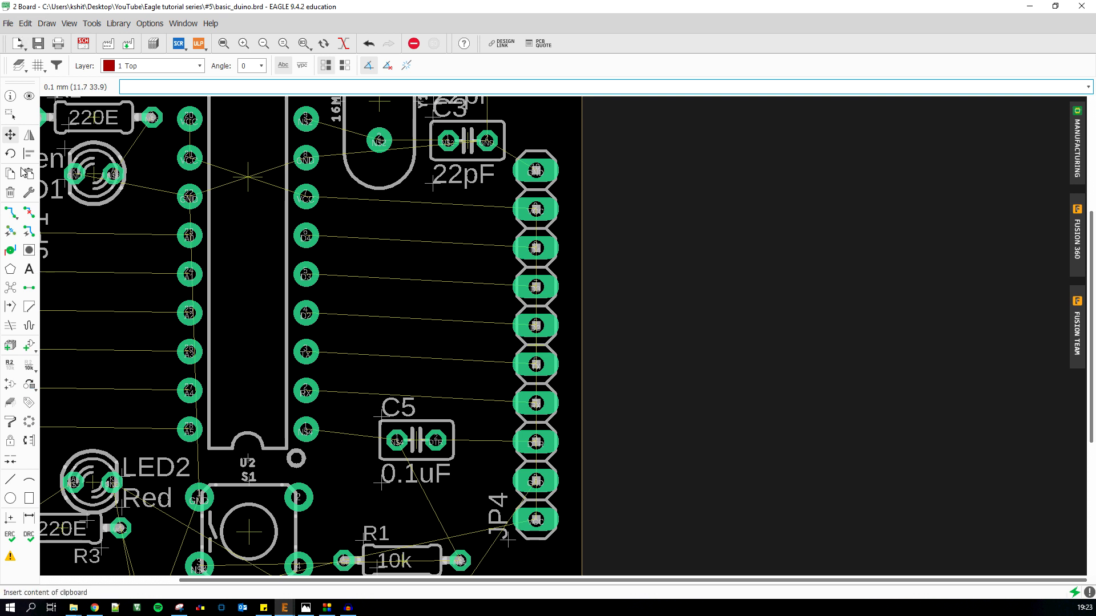
click(9, 114)
drag(552, 141, 518, 559)
click(9, 135)
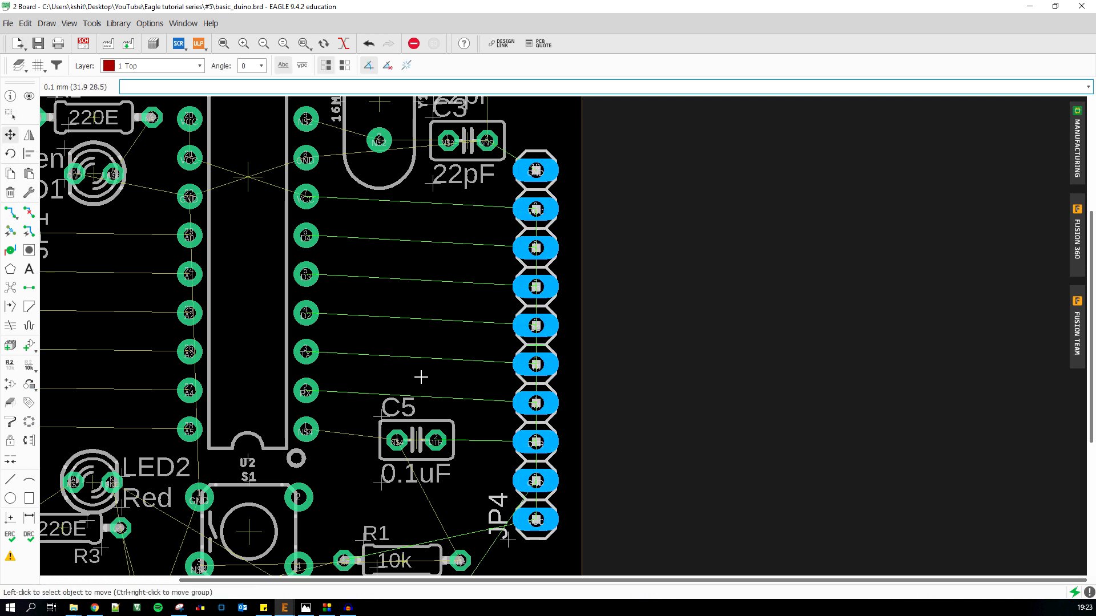
click(537, 345)
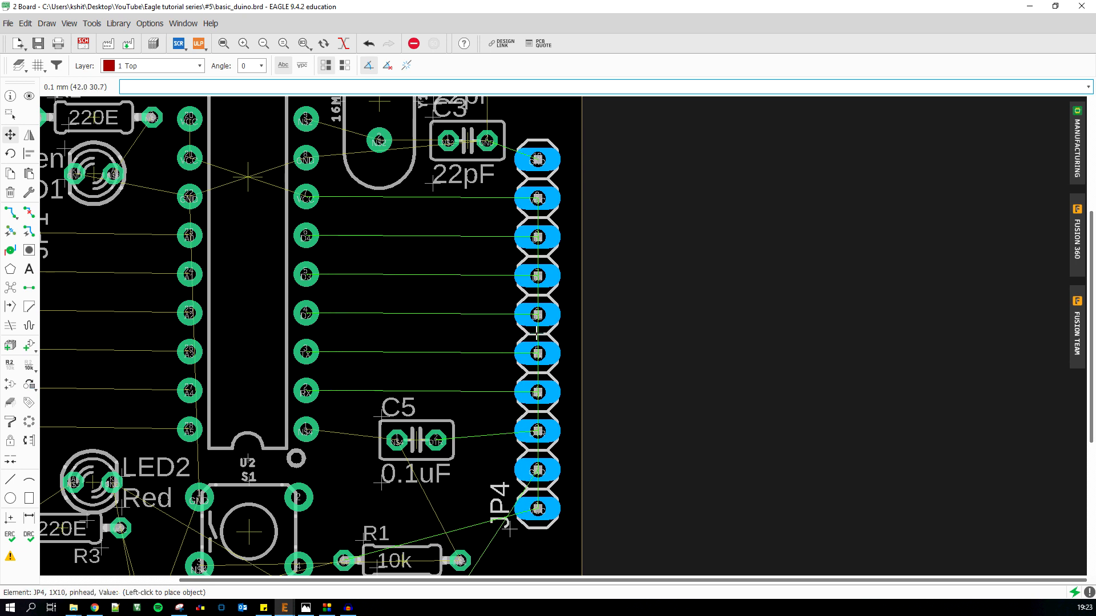
scroll(536, 332, down, 3)
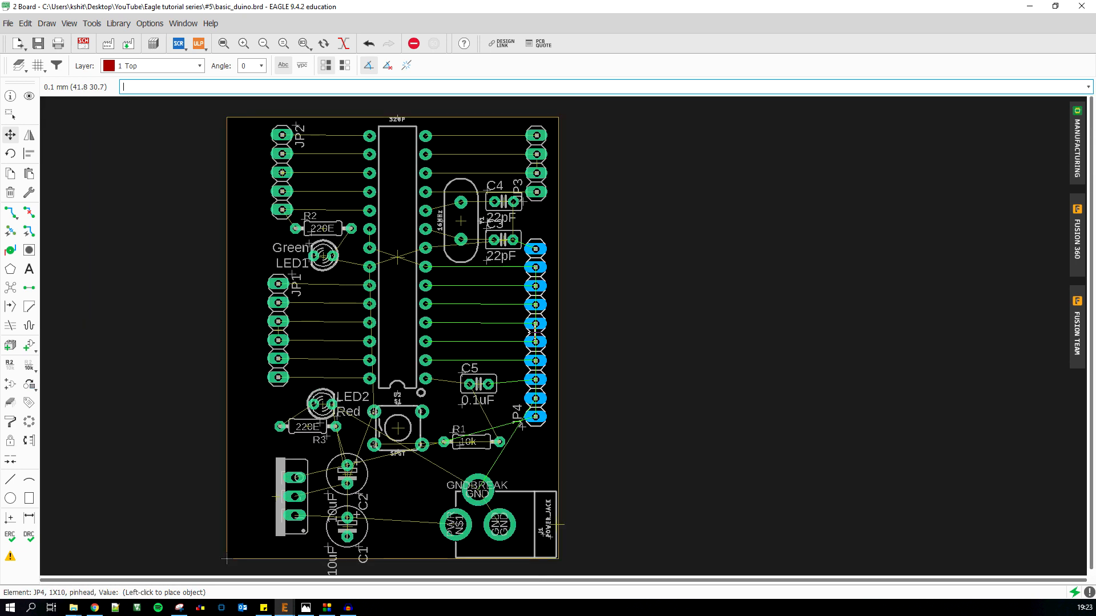
scroll(535, 333, up, 3)
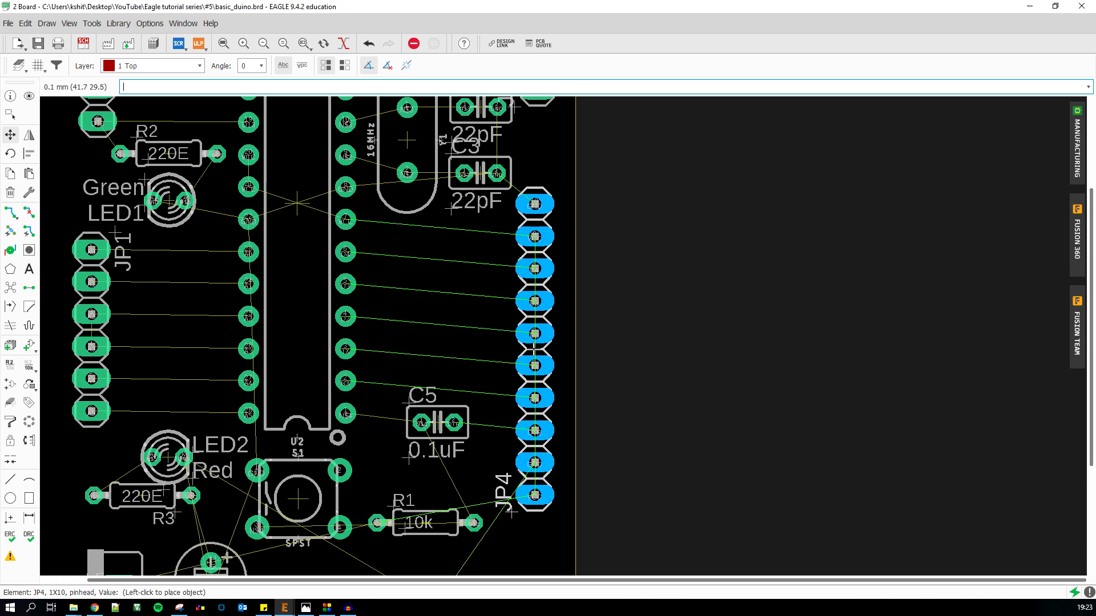
click(534, 349)
scroll(553, 389, down, 3)
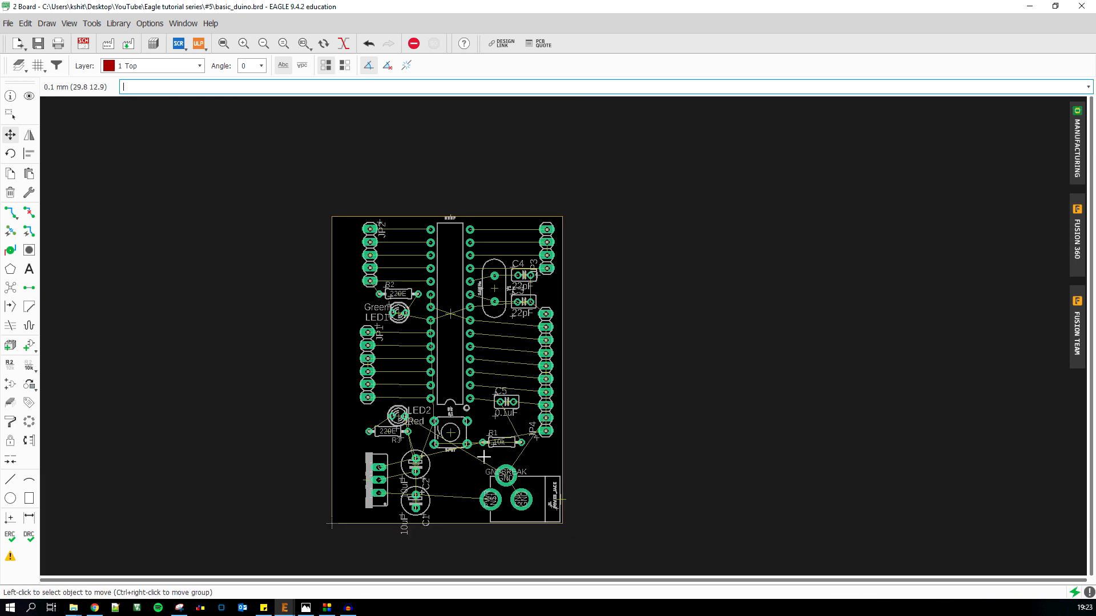
Move capacitor C5 slightly so its first pin sits level with pin 1 of U2
scroll(519, 323, up, 4)
click(565, 260)
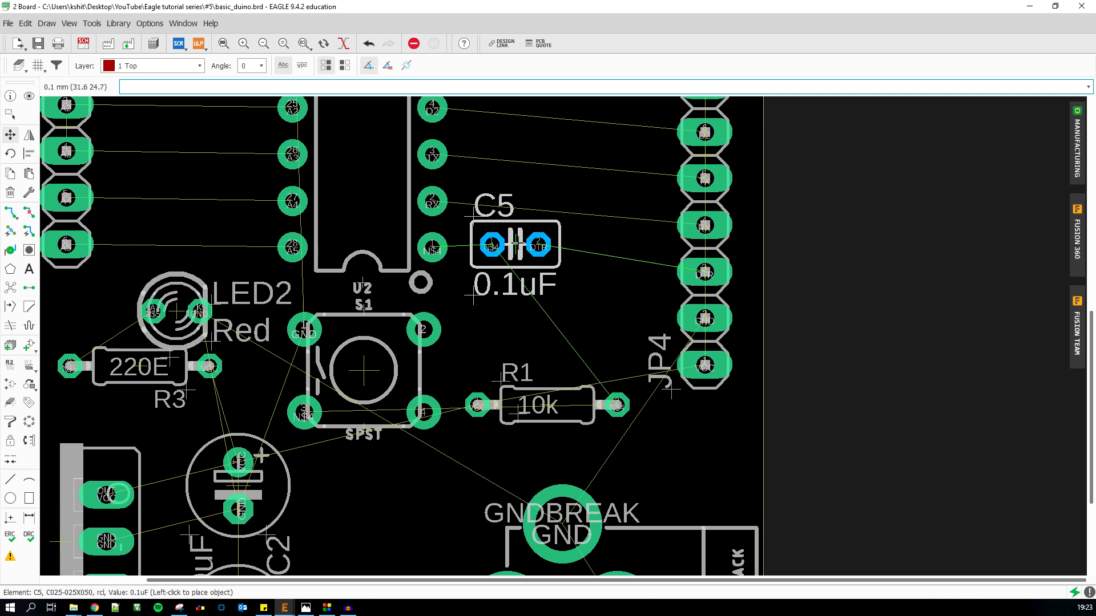
click(511, 245)
Rotate resistor R1 to vertical and place it beneath C5, between switch S1 and header JP4, with its N$4 pad facing C5's pin 1
click(547, 406)
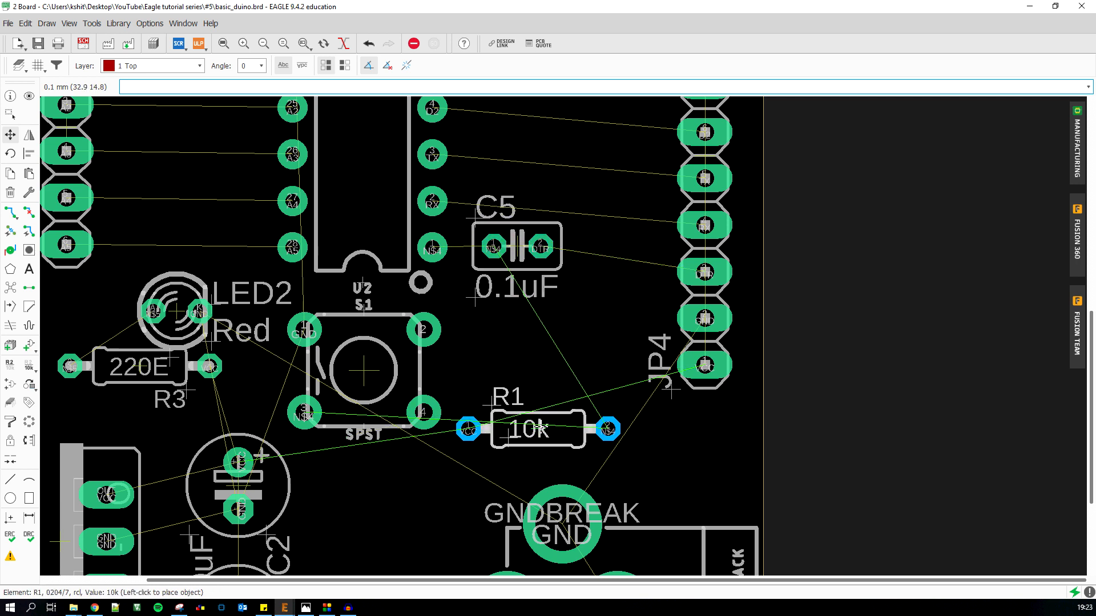
scroll(548, 399, down, 2)
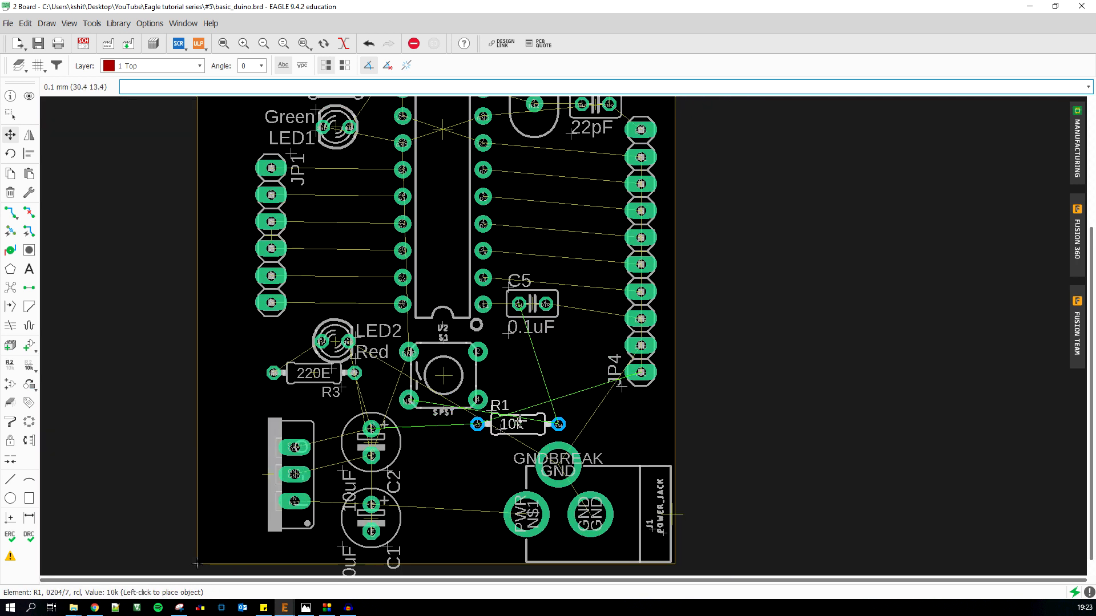
scroll(517, 420, up, 3)
right_click(534, 377)
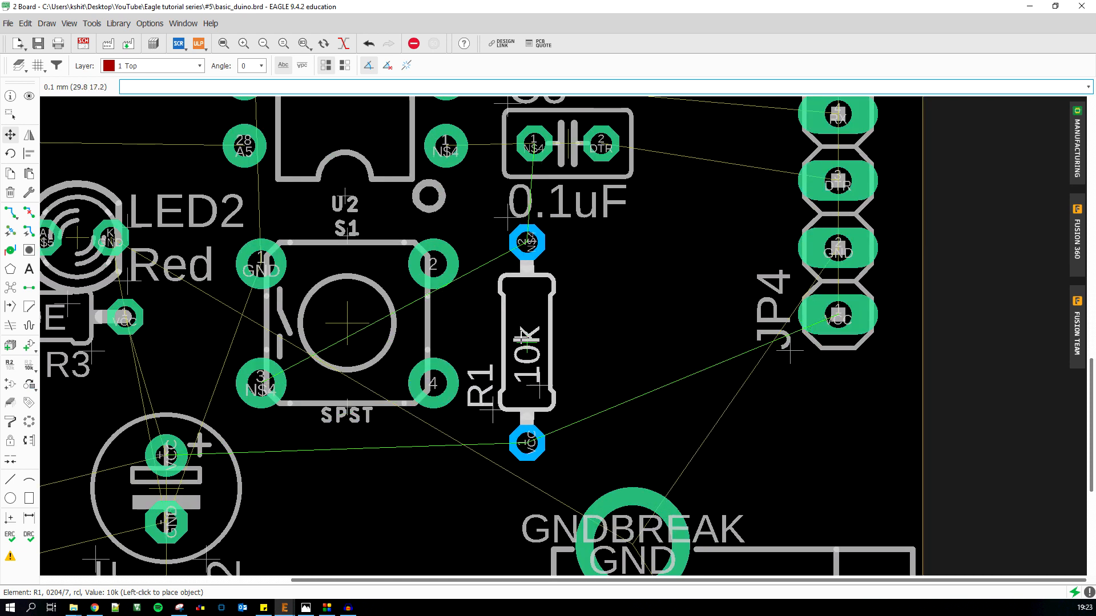
click(527, 337)
scroll(529, 357, down, 4)
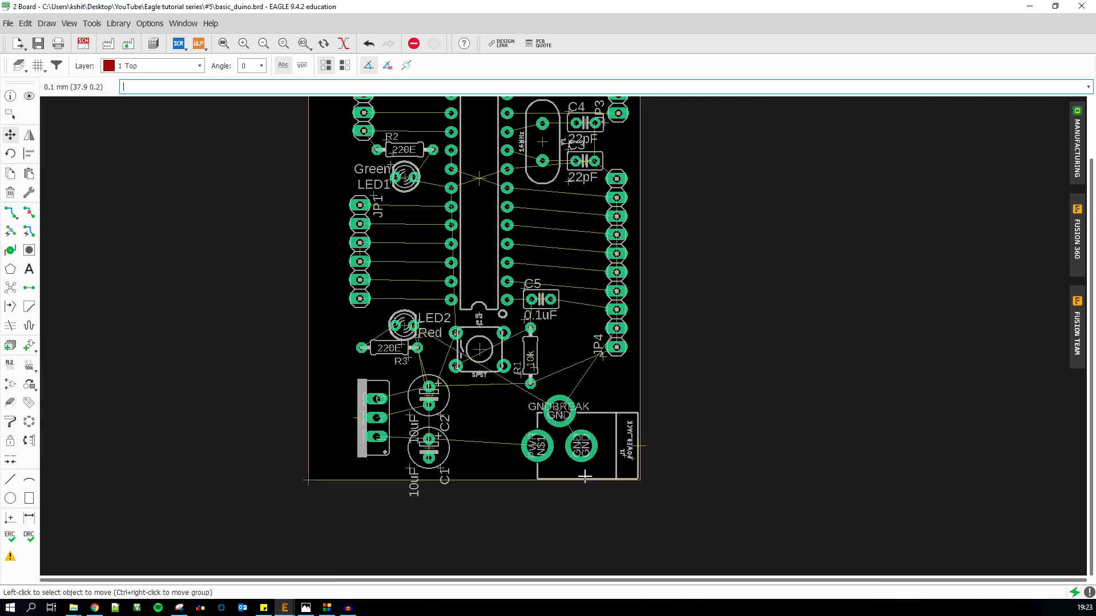
Shift header JP1 slightly so its six airwires run straight across to the U2 pins
scroll(584, 475, down, 2)
scroll(434, 251, up, 3)
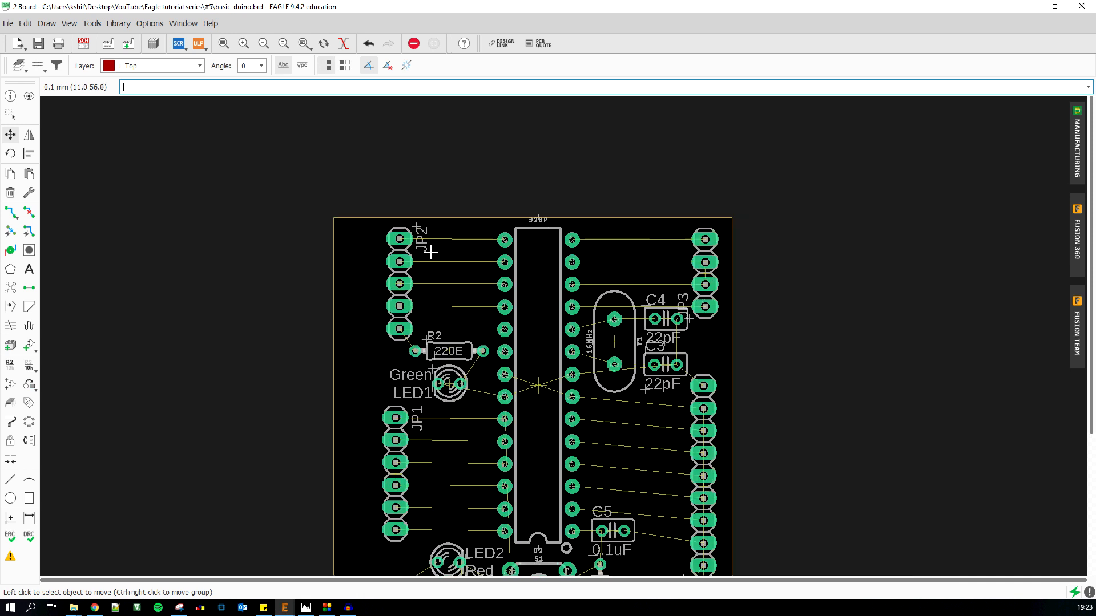
scroll(394, 485, up, 3)
click(379, 419)
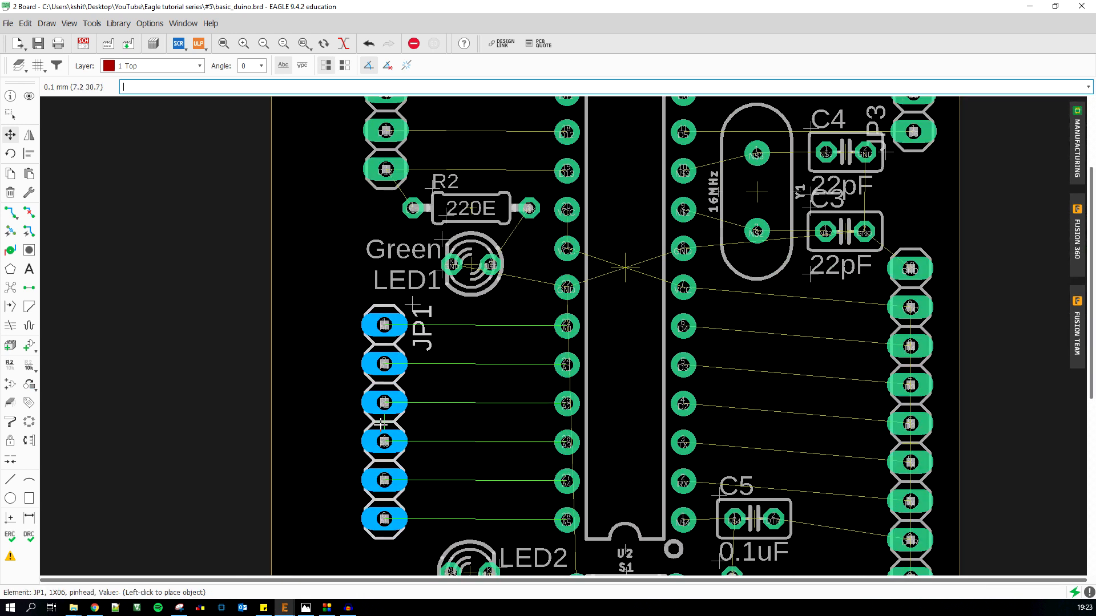
click(381, 424)
scroll(365, 477, down, 3)
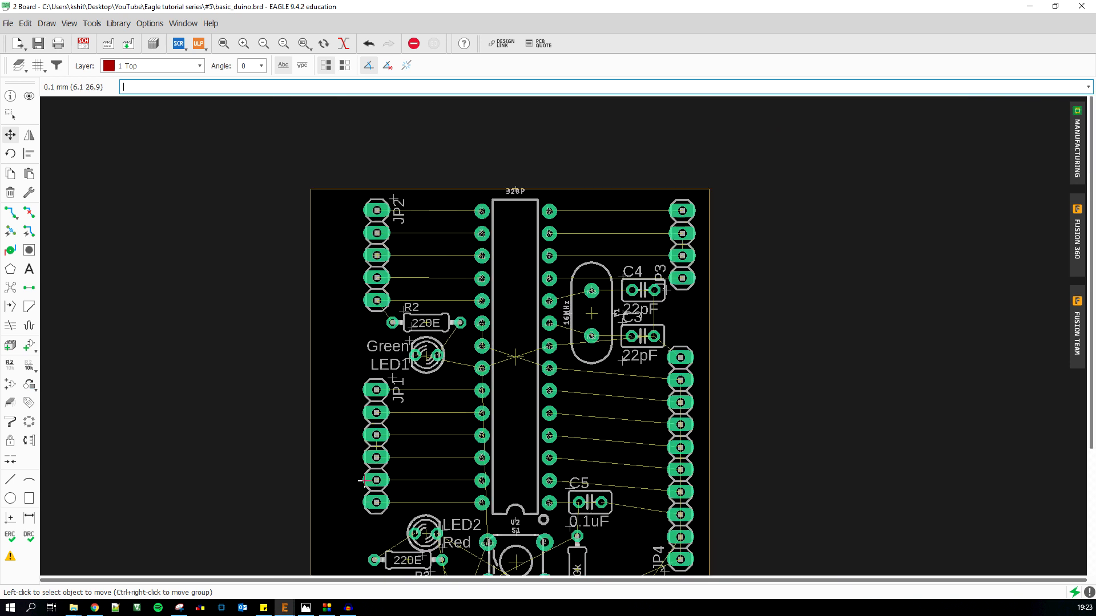
Start routing traces and set the layer to 16 Bottom with a trace width of 0.4064
scroll(448, 188, up, 5)
scroll(399, 205, down, 1)
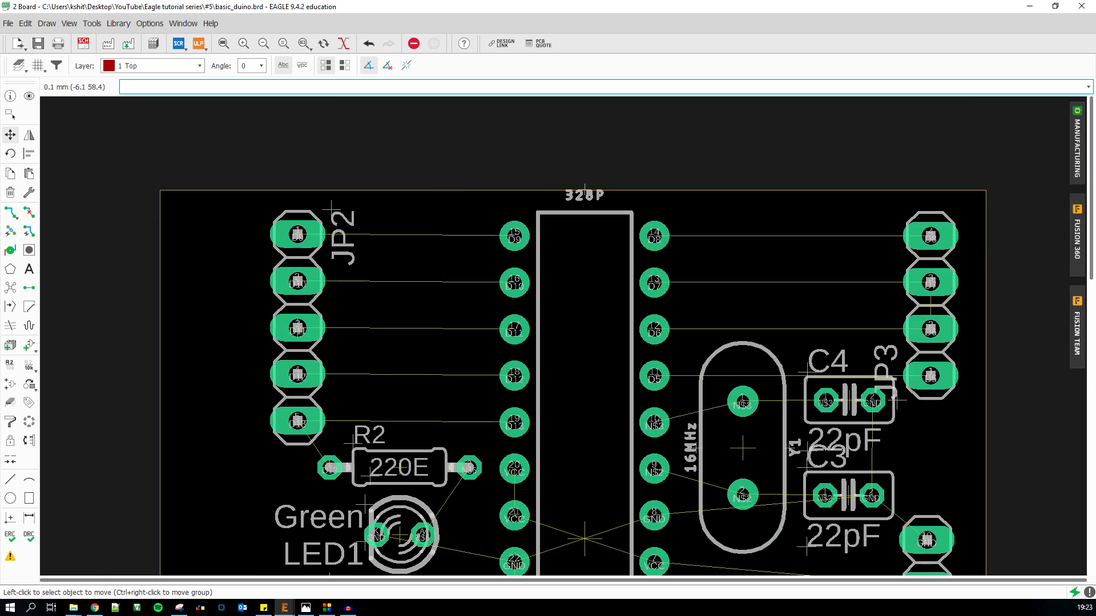
click(8, 214)
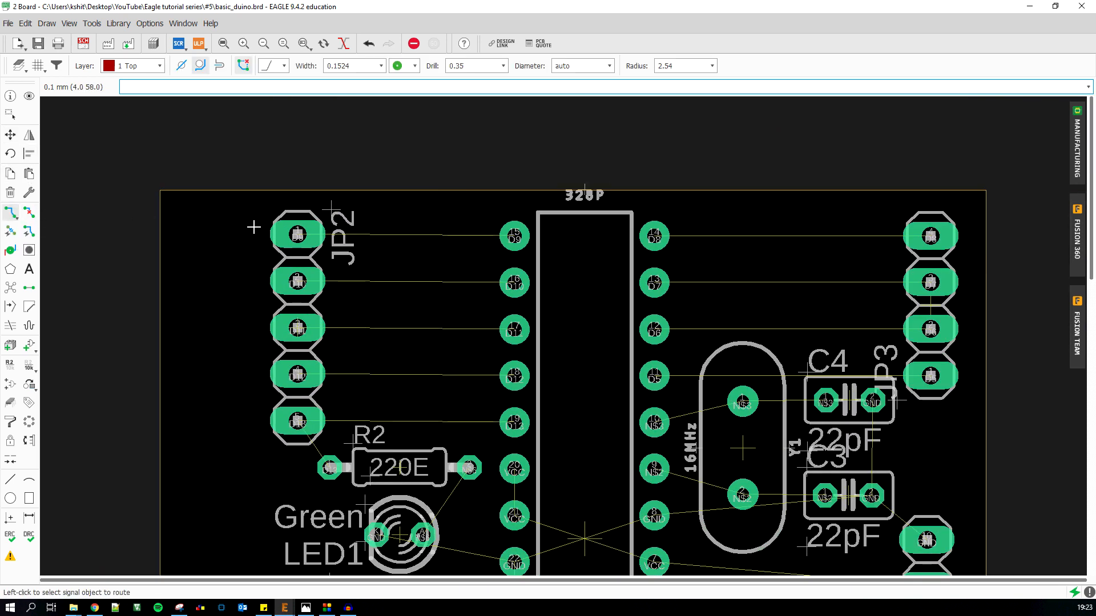
scroll(365, 272, up, 2)
scroll(325, 267, down, 2)
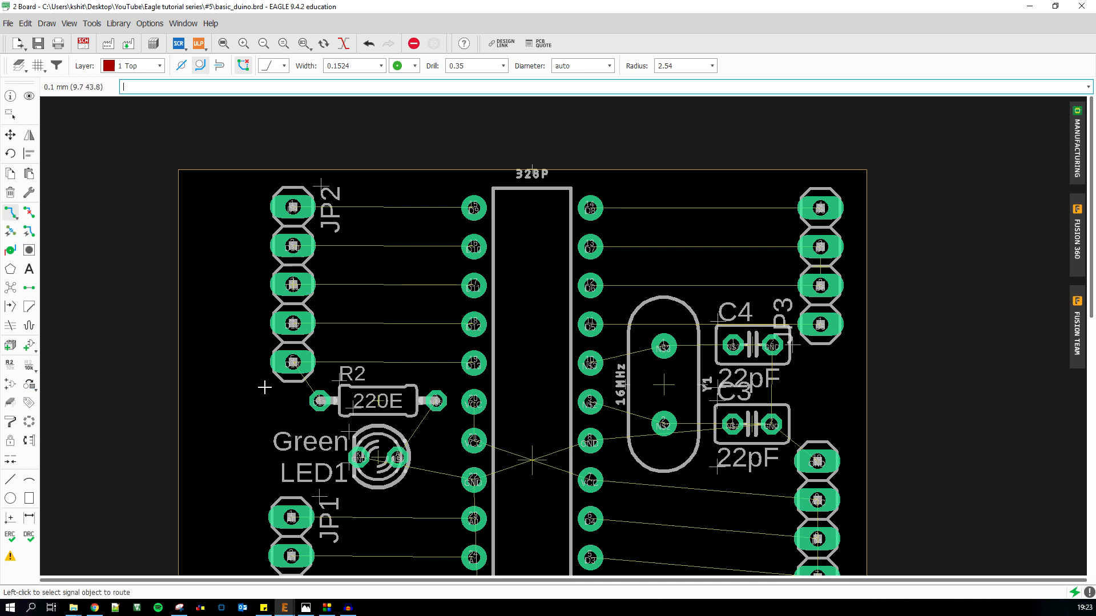
click(160, 66)
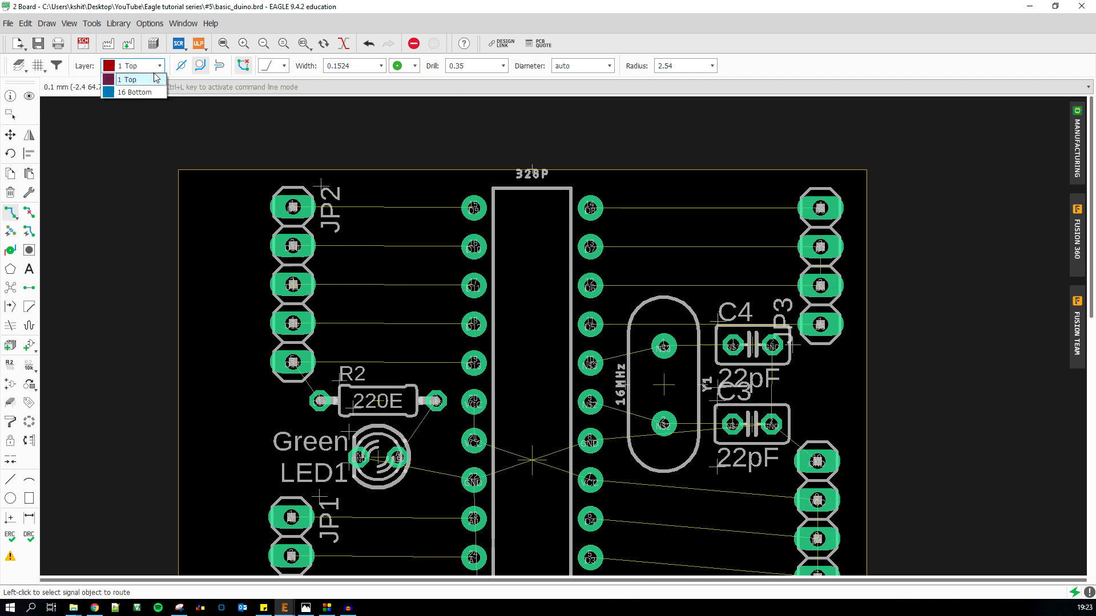
click(134, 87)
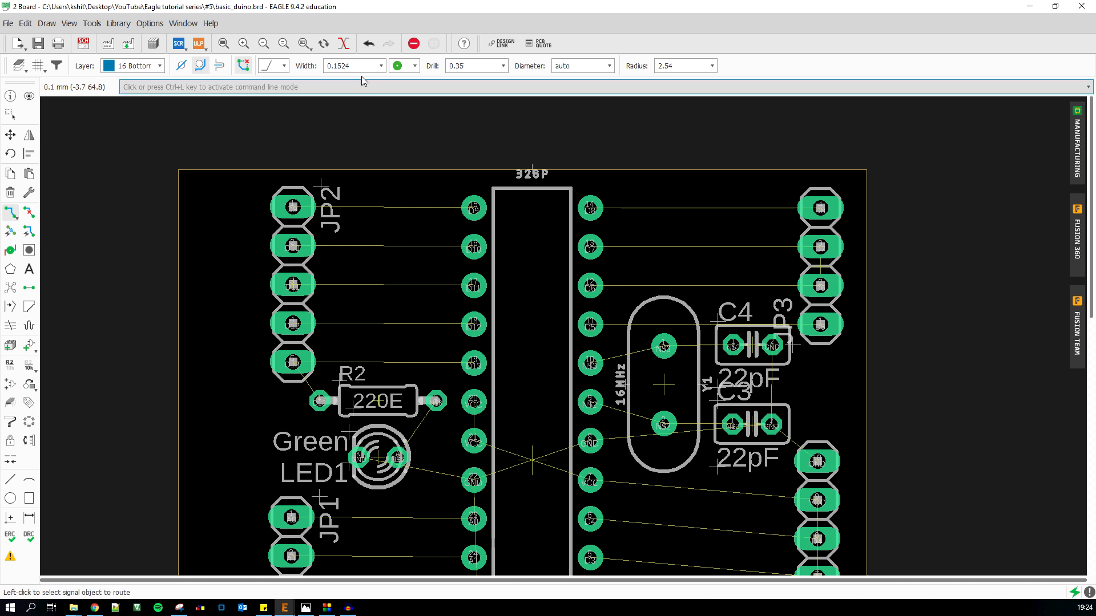
scroll(367, 68, down, 1)
scroll(367, 67, down, 1)
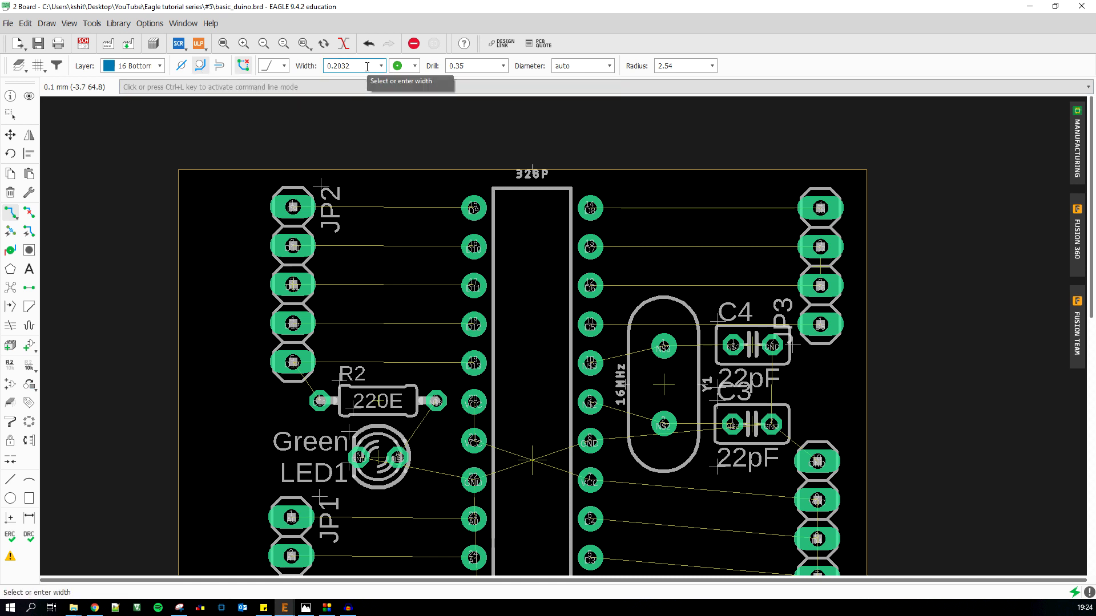
scroll(367, 67, down, 2)
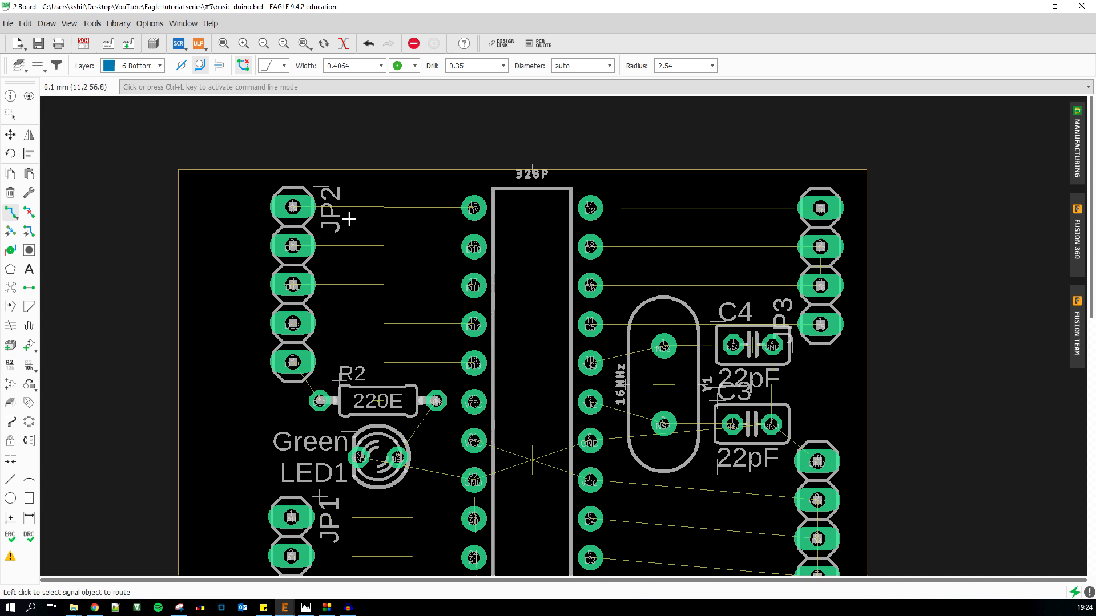
Route signal D9 as a straight bottom-layer trace from JP2 pin 1 to U2 pin 15
scroll(367, 217, up, 5)
click(148, 187)
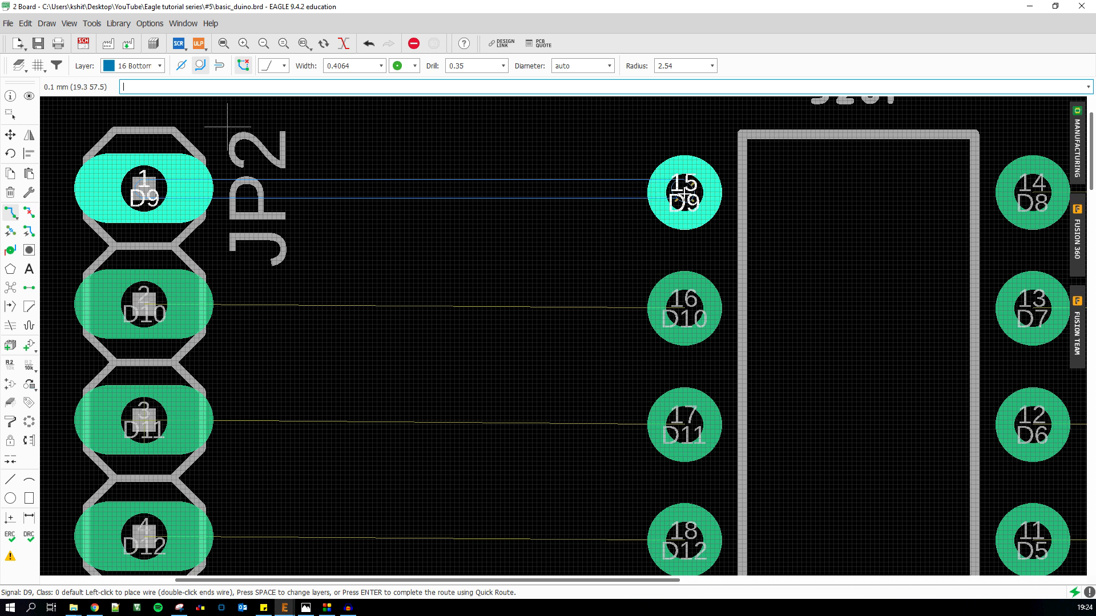
click(684, 194)
scroll(662, 199, down, 4)
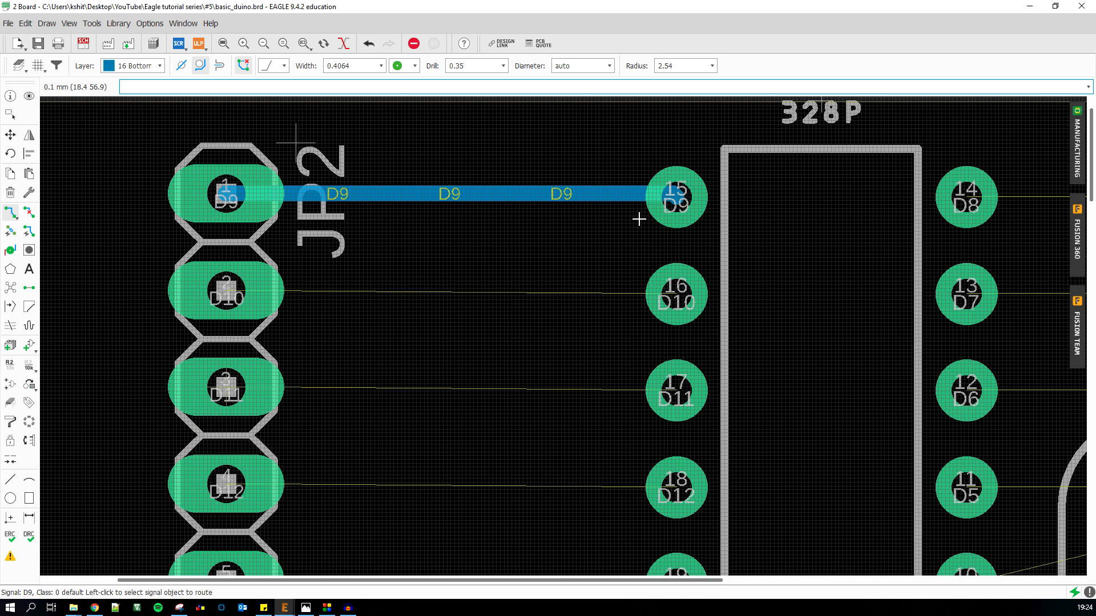
scroll(443, 200, up, 4)
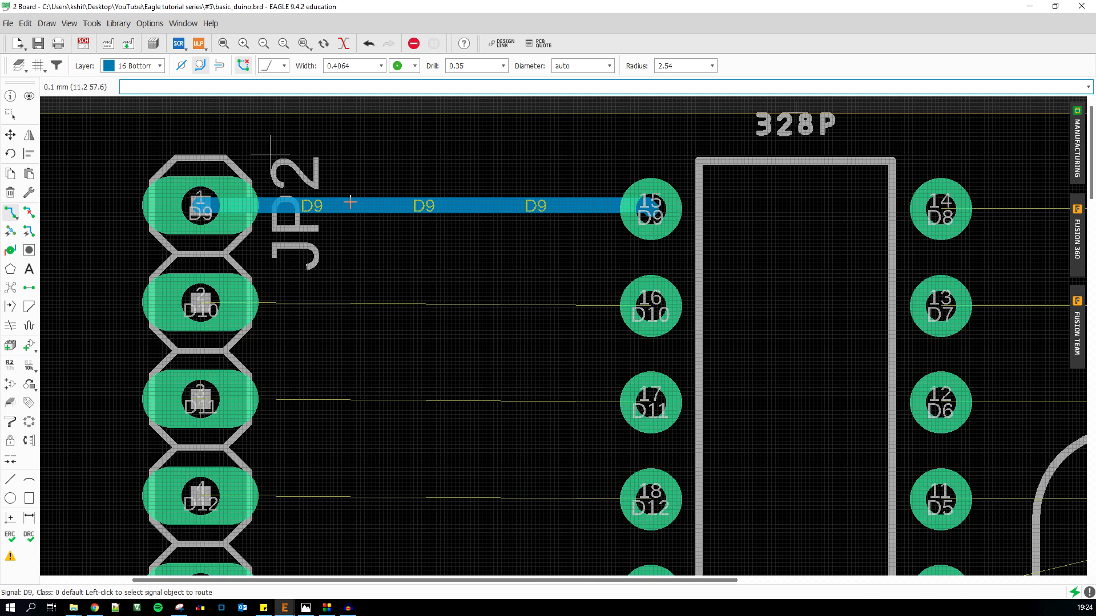
Route D10 from JP2 pin 2 to U2 pin 16 and D11 from JP2 pin 3 to U2 pin 17 as straight traces
click(184, 320)
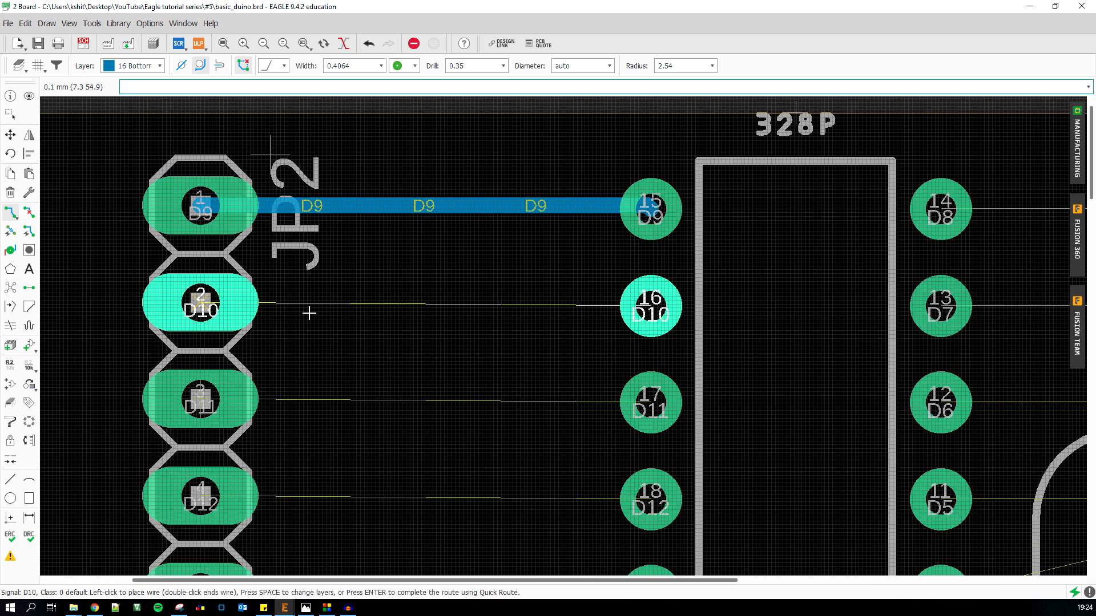
click(650, 306)
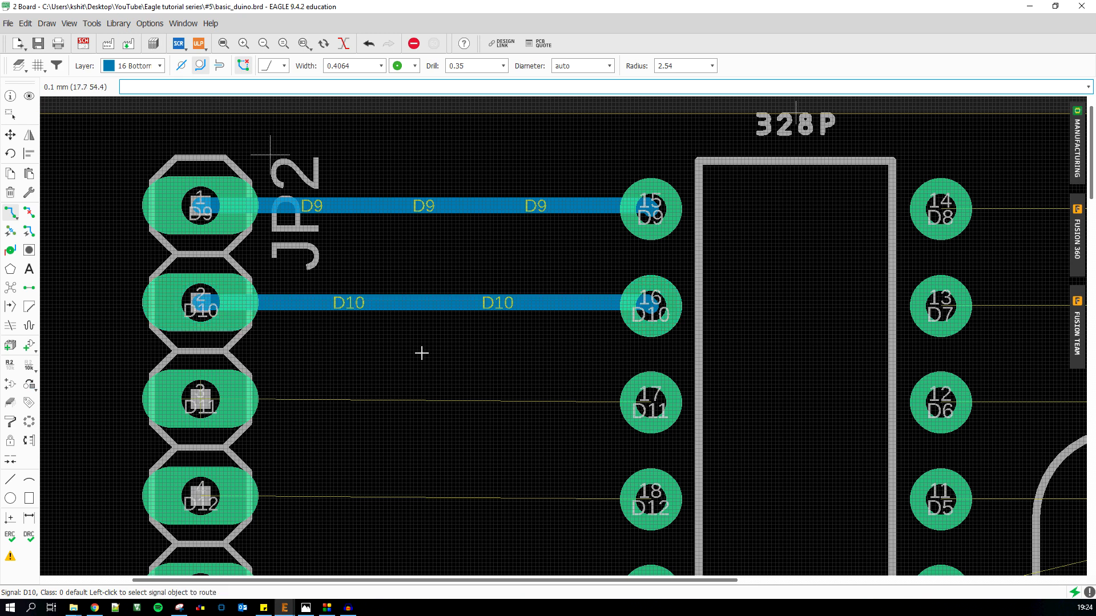
click(189, 398)
click(651, 402)
Route signal D12 from JP2 pin 4 to U2 pin 18 as a zigzag trace dipping below and rising above the airwire
scroll(435, 401, down, 4)
scroll(371, 407, up, 3)
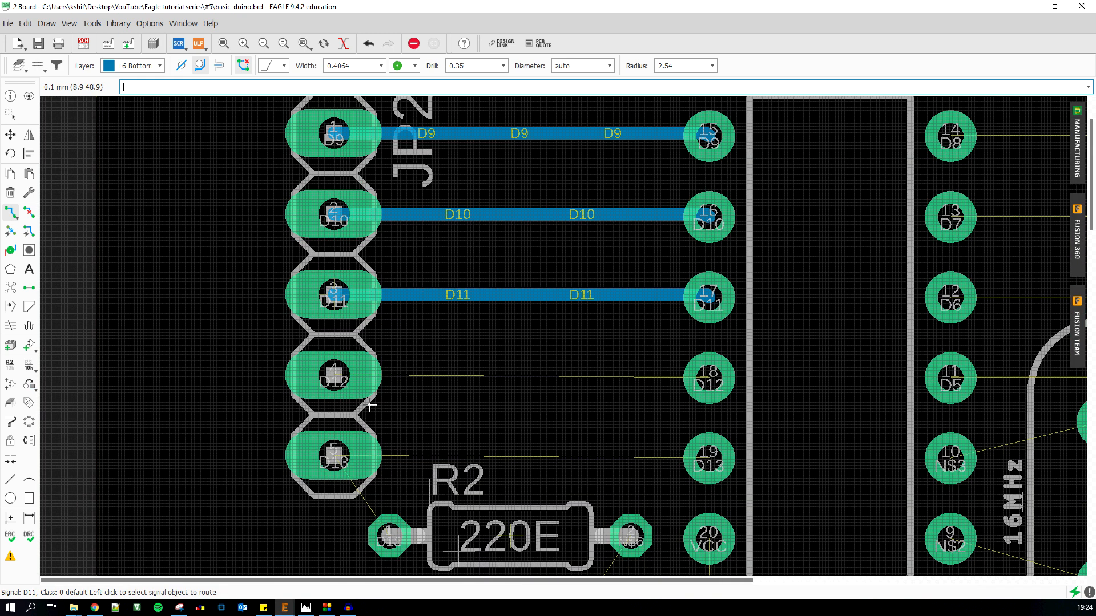
scroll(371, 406, up, 1)
click(371, 406)
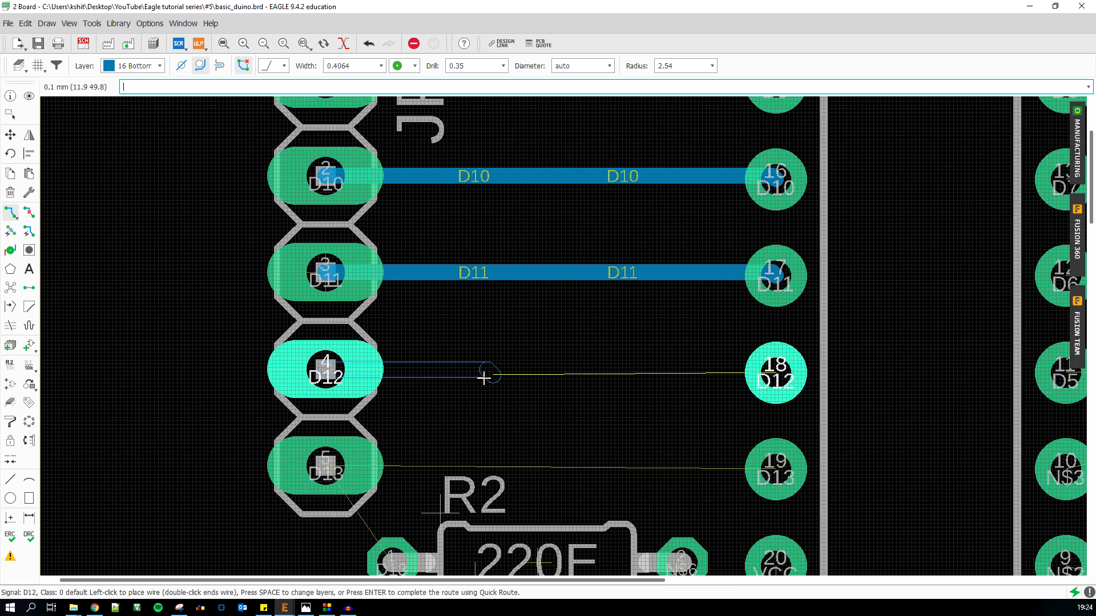
click(519, 388)
click(607, 328)
click(685, 373)
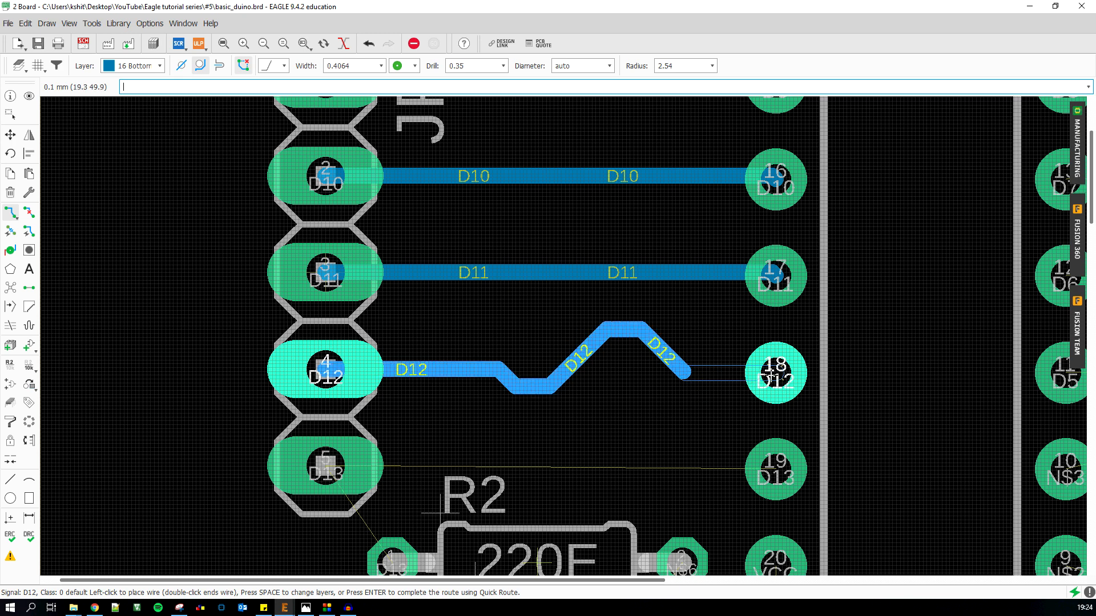
click(770, 377)
Rip up the bent segments of the D12 trace and its end at U2 pin 18, keeping the straight segment at JP2 pin 4
scroll(677, 386, down, 4)
scroll(676, 353, up, 5)
scroll(536, 345, down, 3)
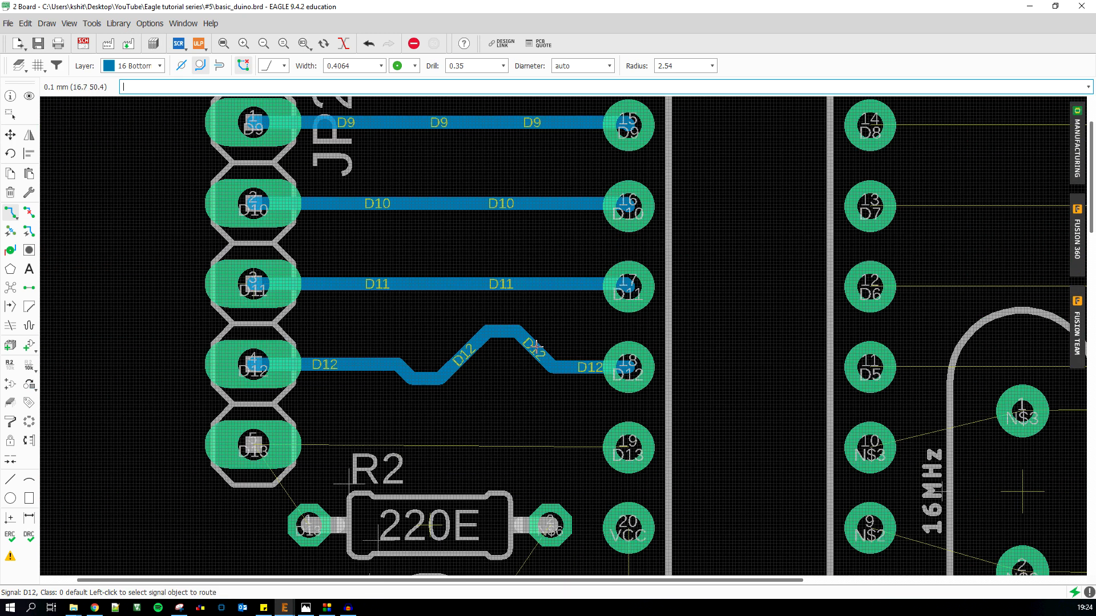
scroll(535, 322, up, 6)
scroll(677, 263, down, 3)
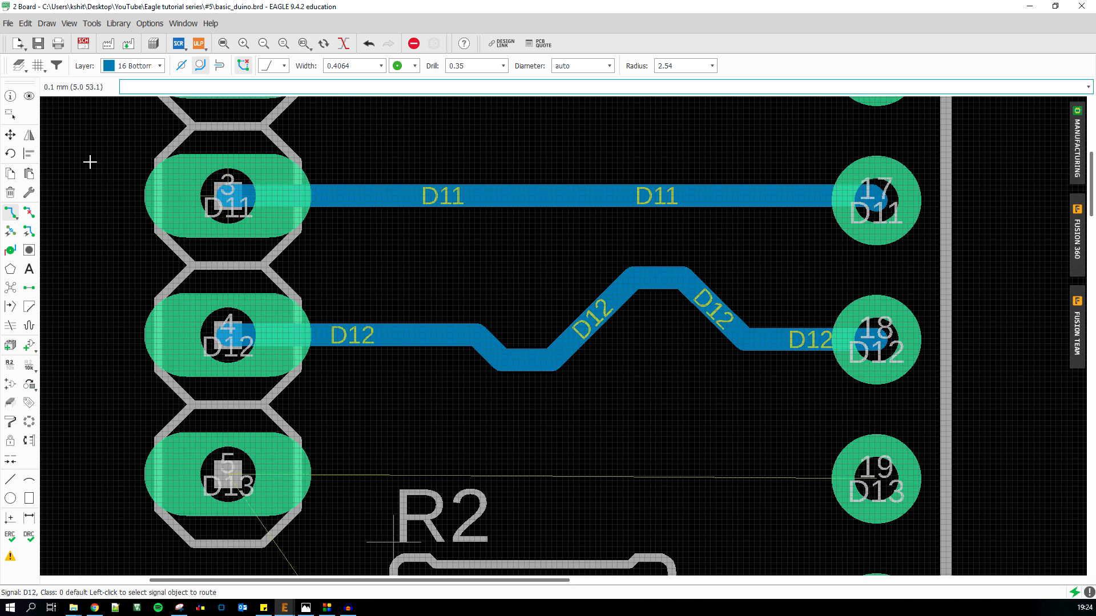
scroll(408, 326, up, 2)
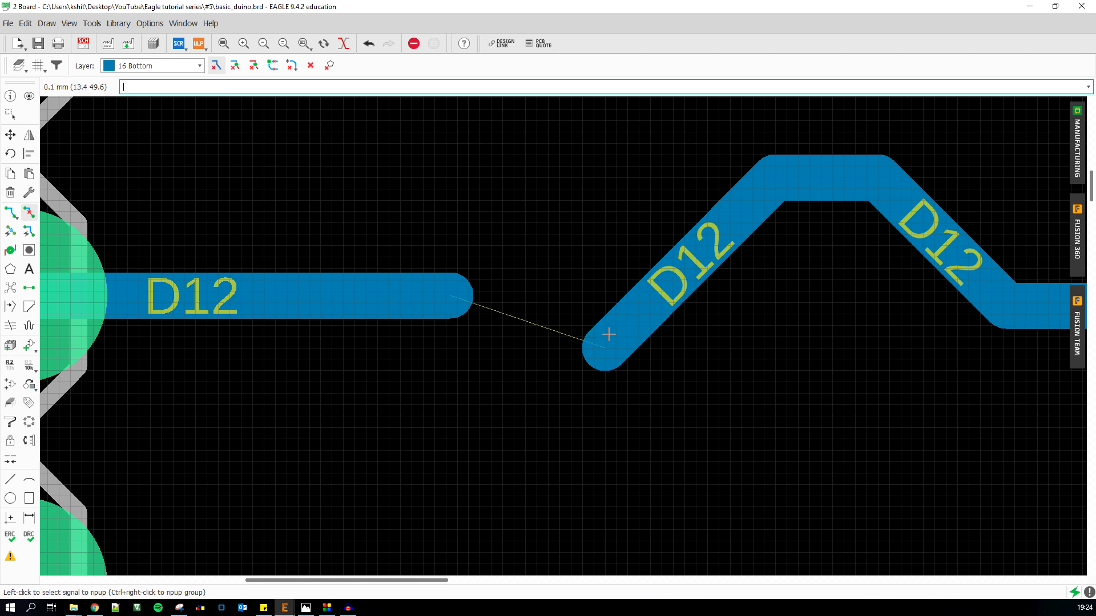
click(621, 322)
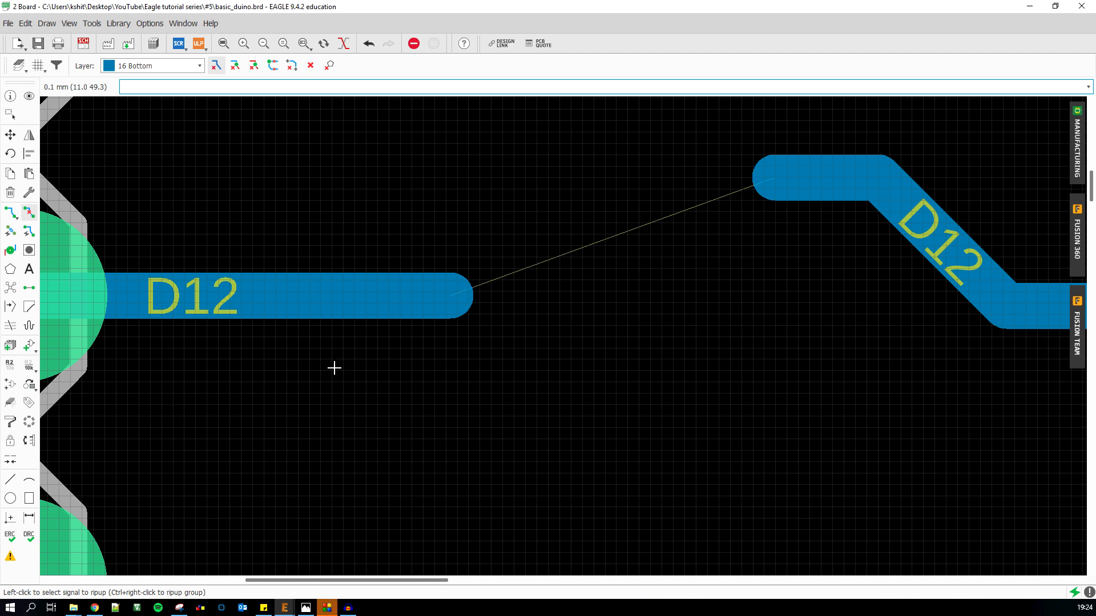
scroll(333, 367, down, 3)
scroll(608, 300, up, 2)
scroll(608, 300, up, 1)
click(605, 235)
click(699, 241)
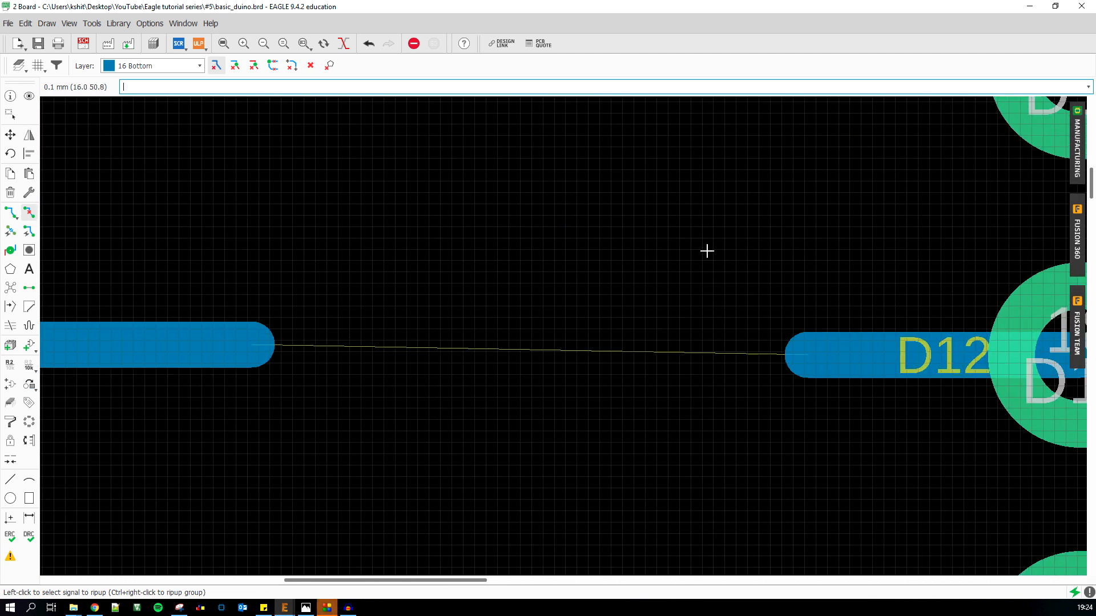
scroll(516, 344, down, 2)
click(759, 346)
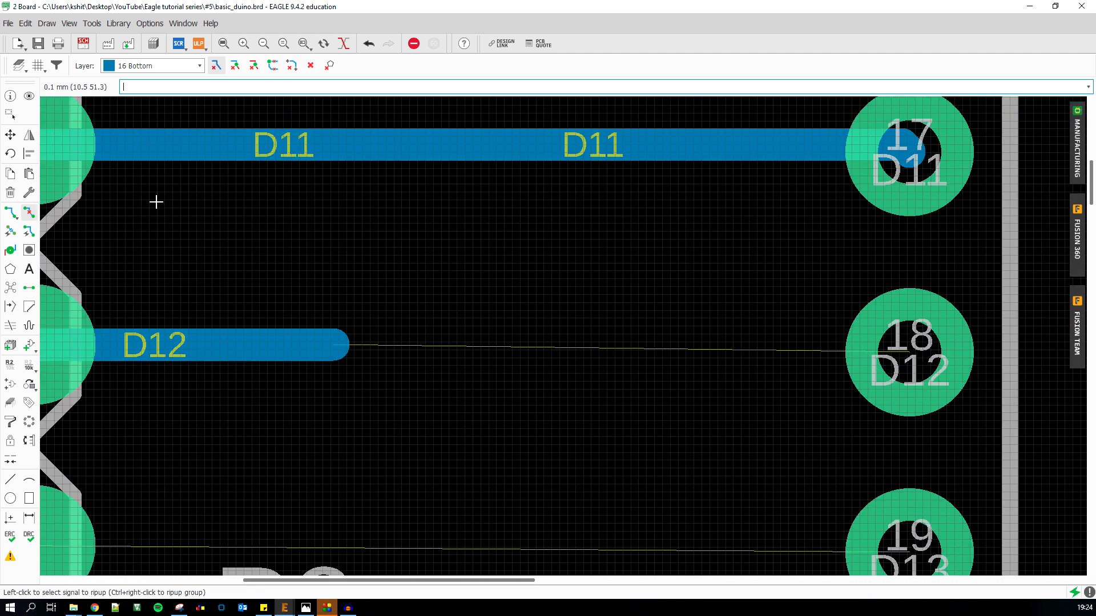
Route the remaining D12 airwire from the end of the existing trace segment straight to U2 pin 18
click(10, 212)
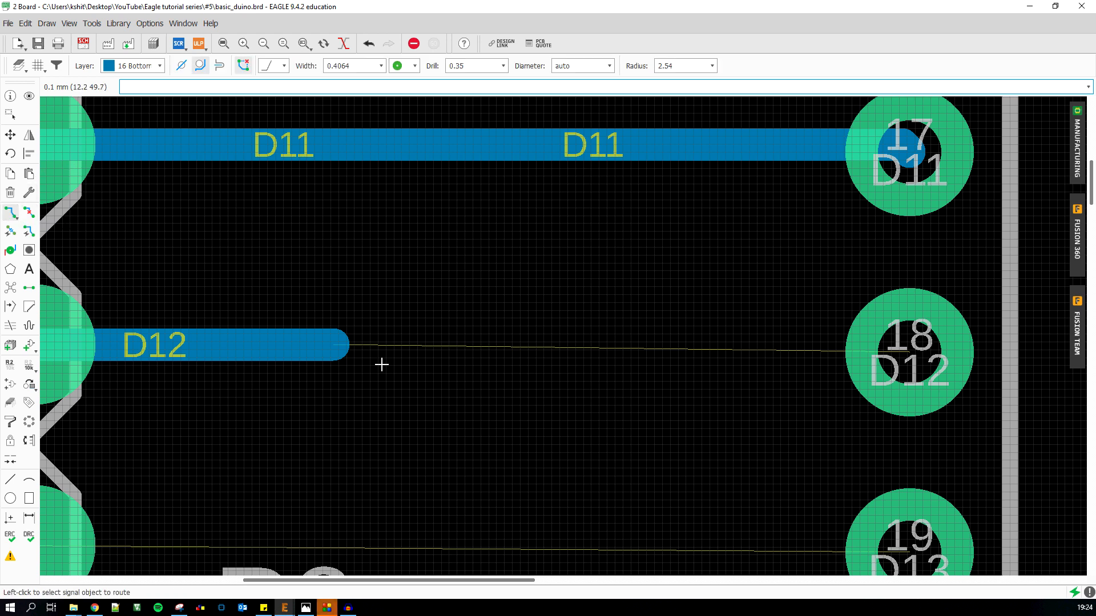
click(339, 352)
click(925, 357)
scroll(628, 337, down, 6)
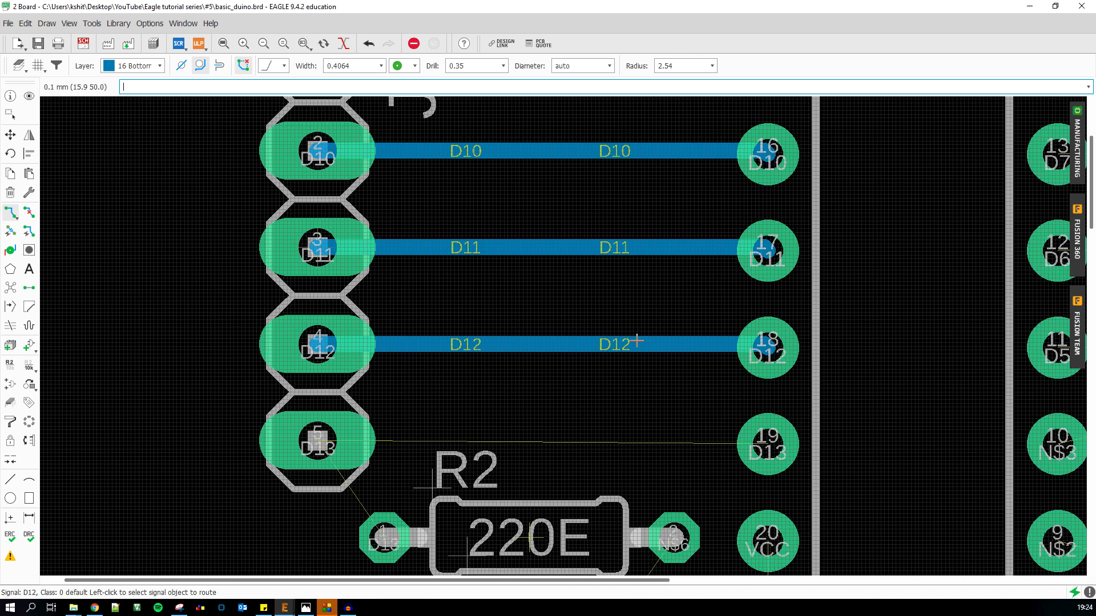
Examine the unrouted ground and supply airwires around JP4, S1, capacitors C1 and C2, the regulator and the power jack
scroll(632, 335, down, 6)
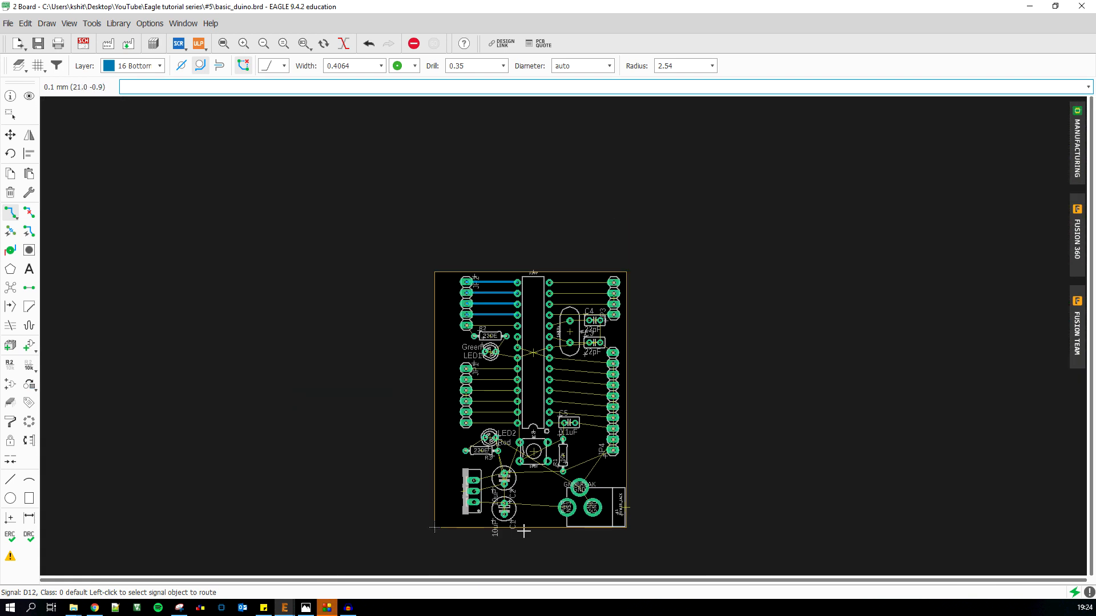
scroll(524, 532, up, 3)
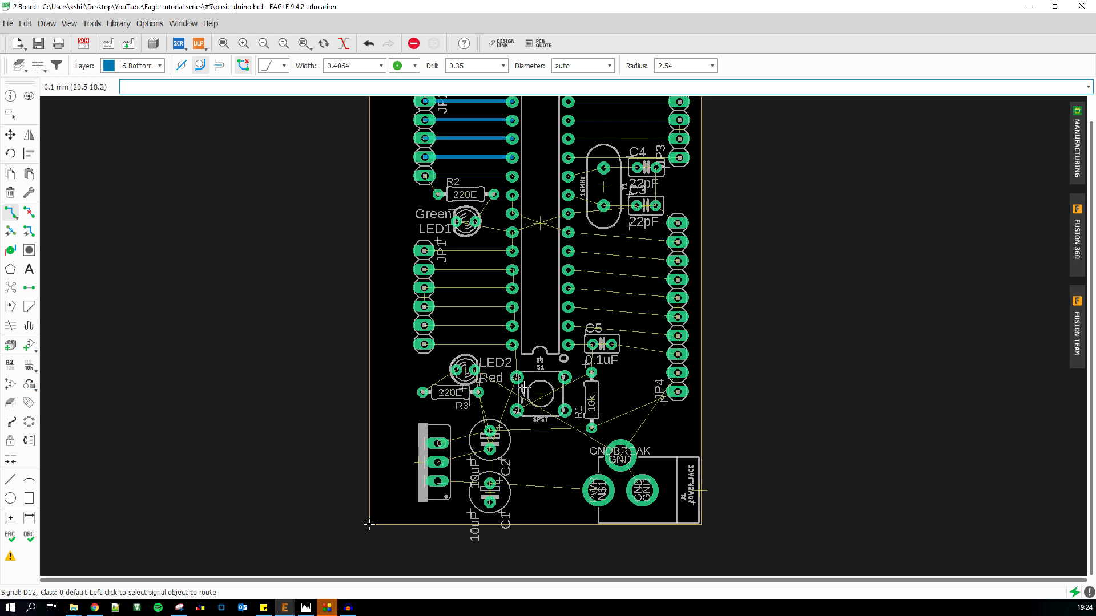
scroll(524, 388, up, 4)
scroll(640, 513, down, 2)
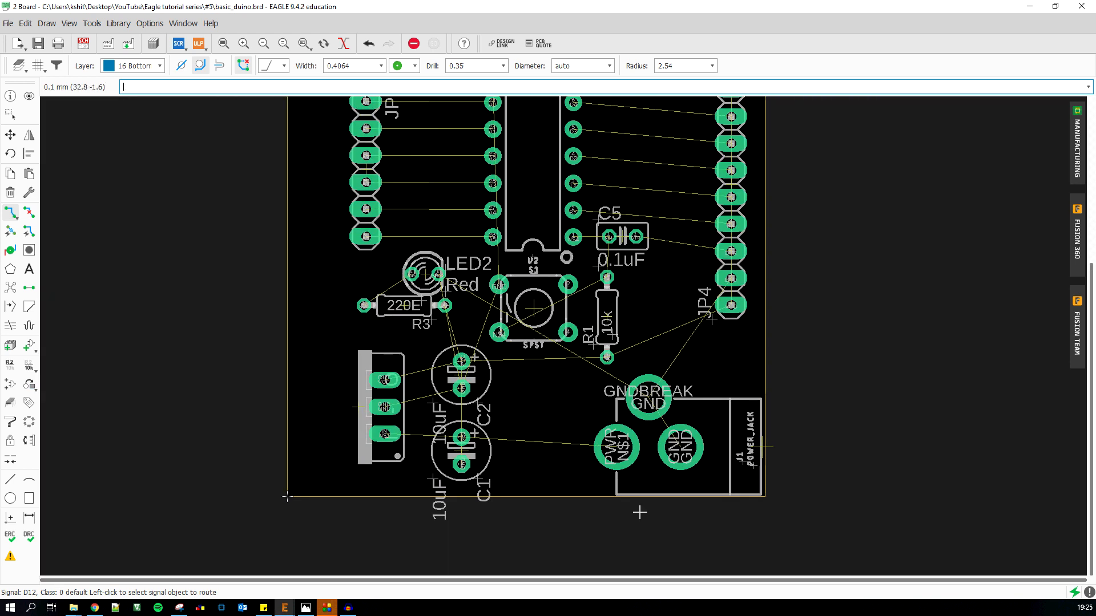
scroll(652, 436, up, 2)
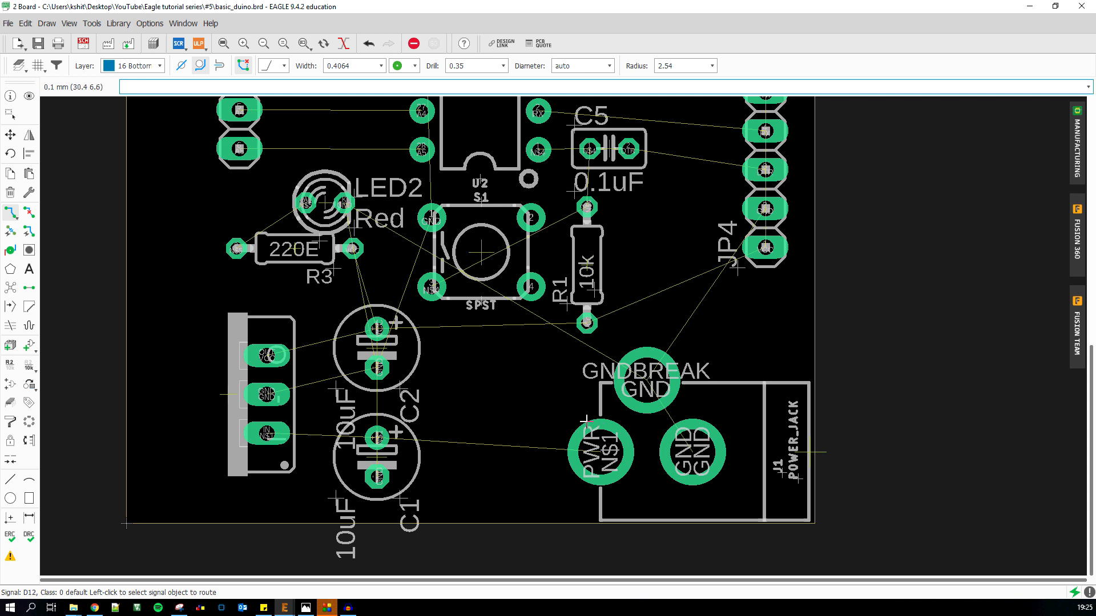
scroll(207, 482, down, 3)
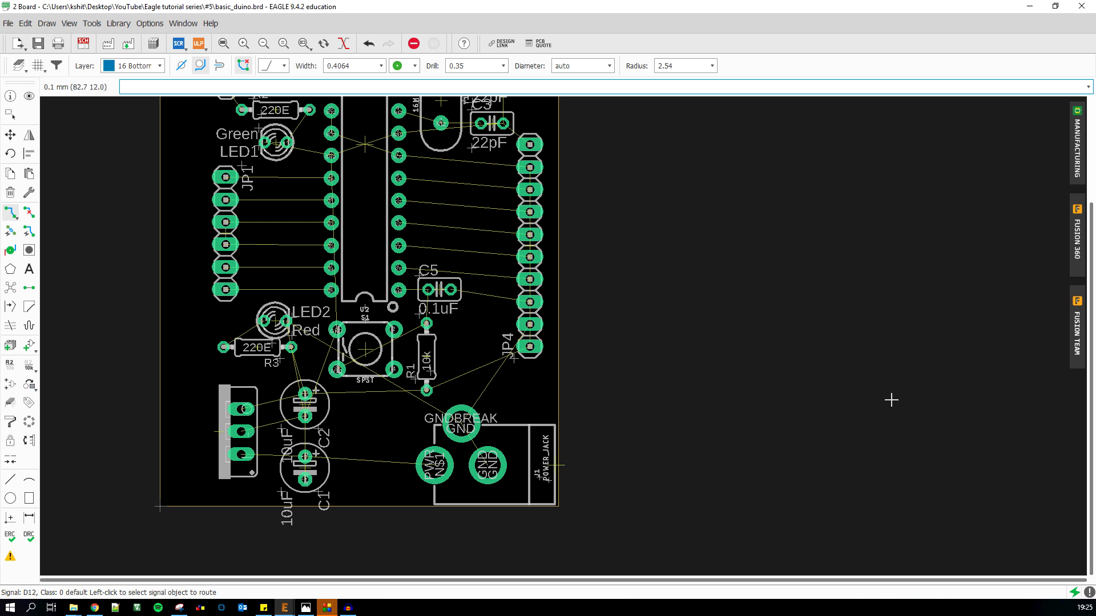
scroll(318, 427, up, 2)
scroll(457, 399, down, 1)
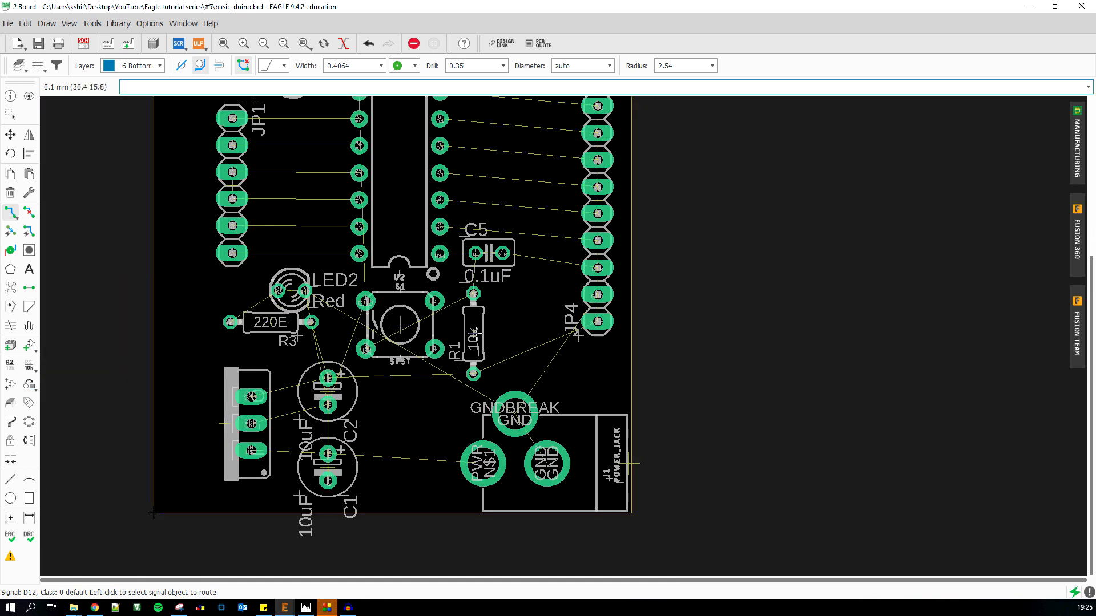
scroll(508, 411, up, 2)
scroll(508, 411, down, 1)
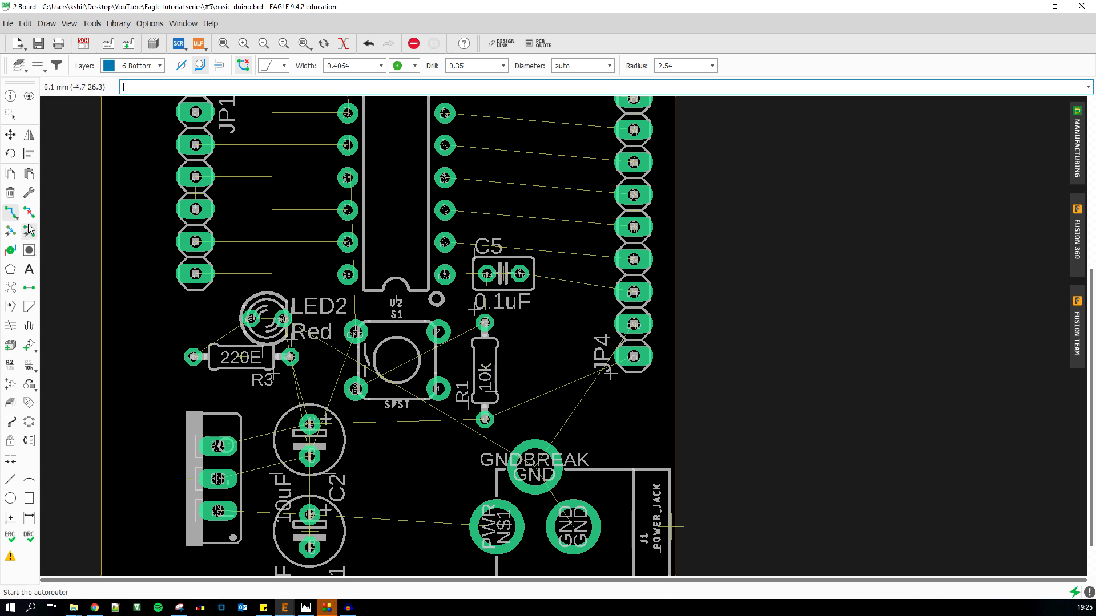
scroll(514, 477, up, 3)
click(556, 455)
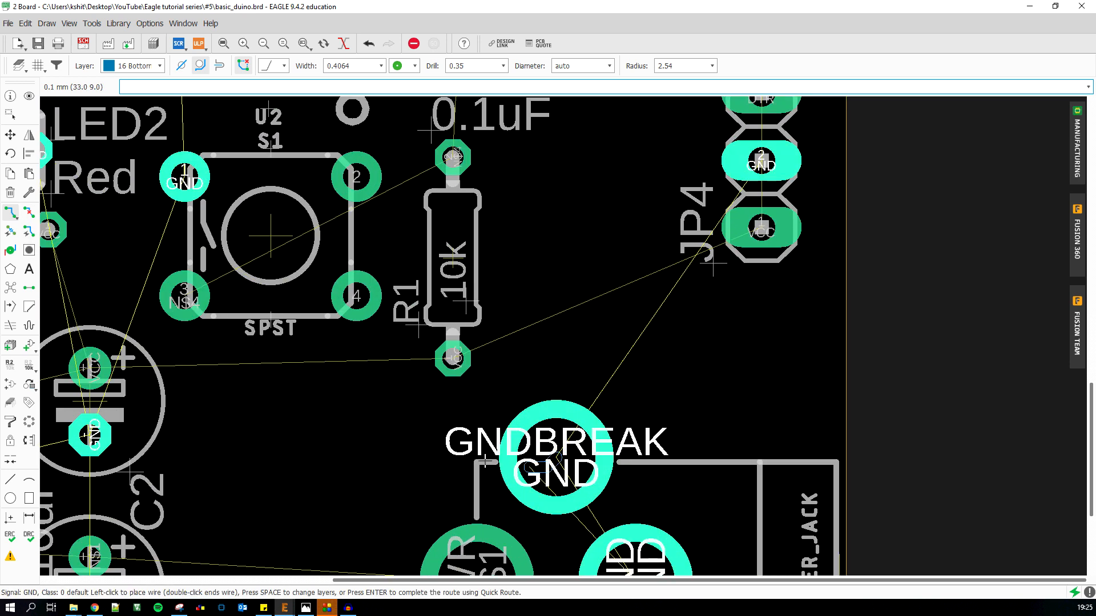
scroll(492, 379, down, 4)
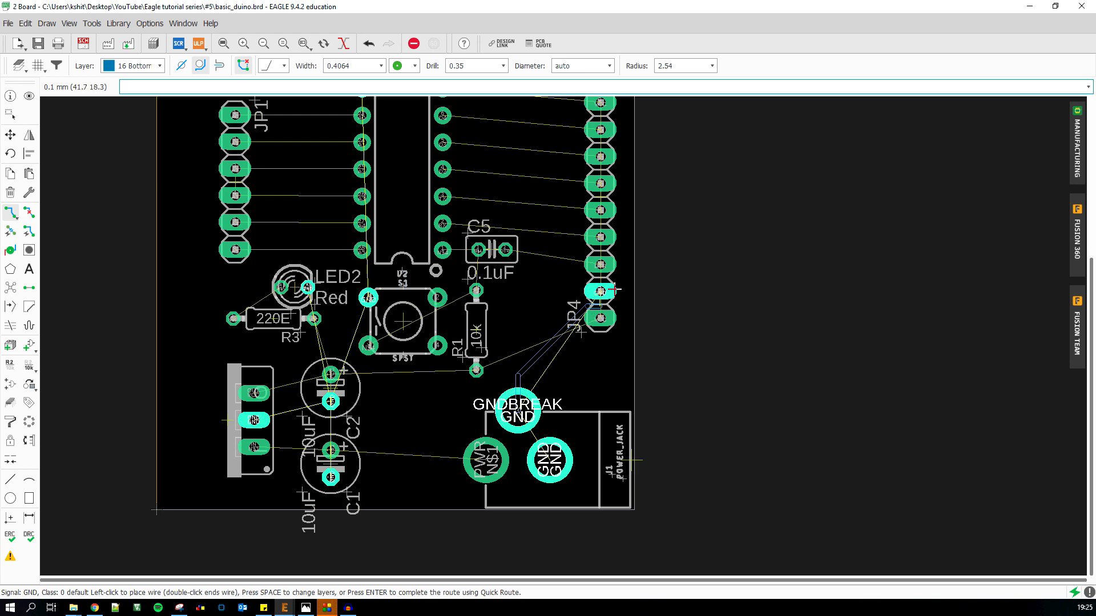
scroll(517, 373, down, 3)
scroll(455, 341, down, 3)
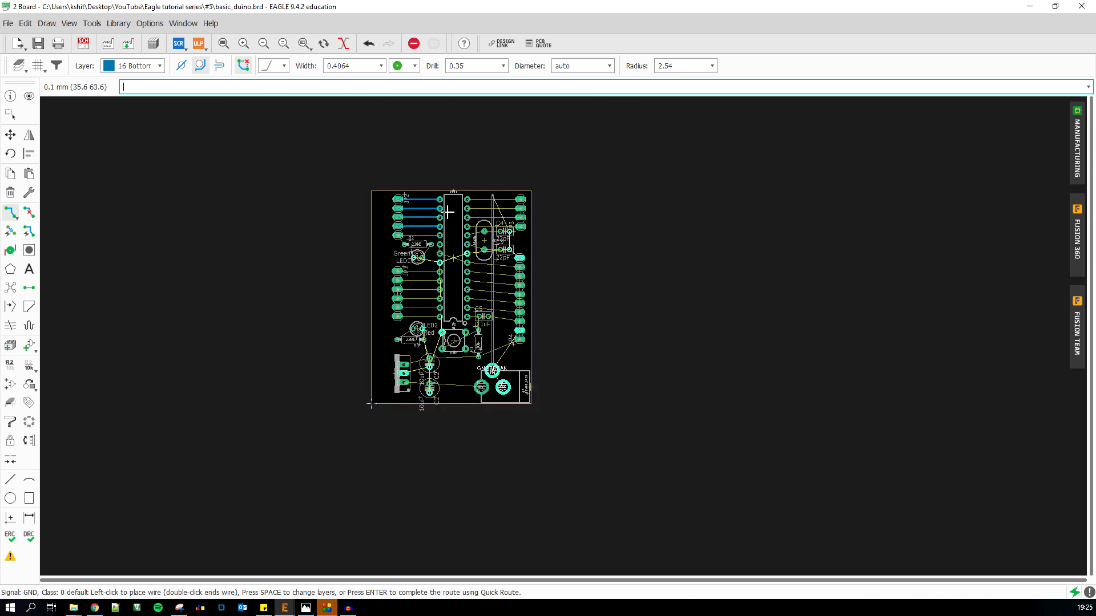
scroll(480, 380, up, 6)
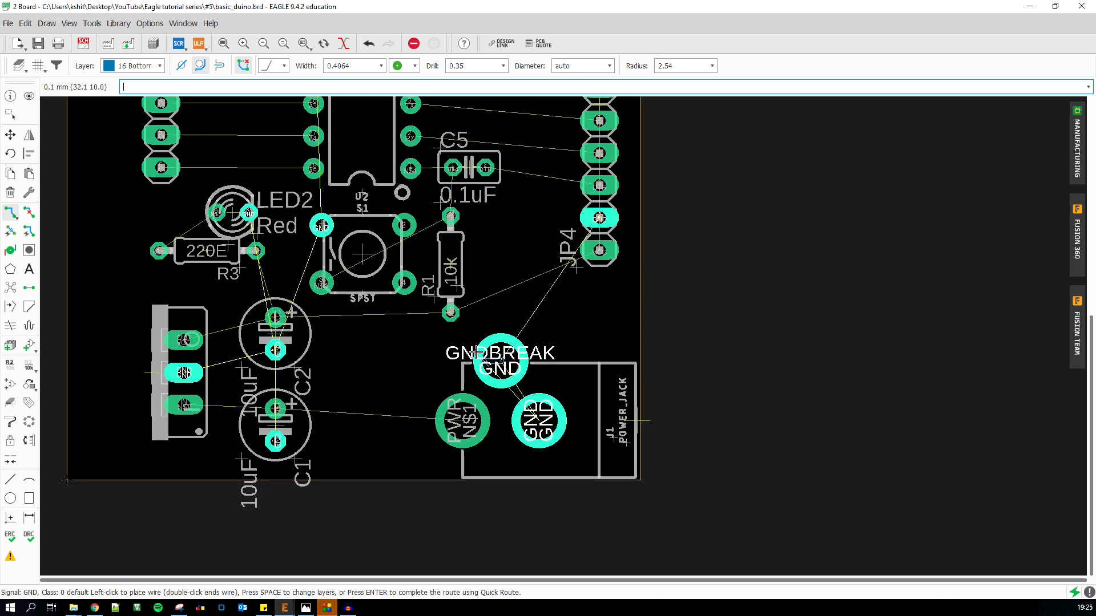
key(Escape)
scroll(505, 393, down, 4)
scroll(445, 381, down, 4)
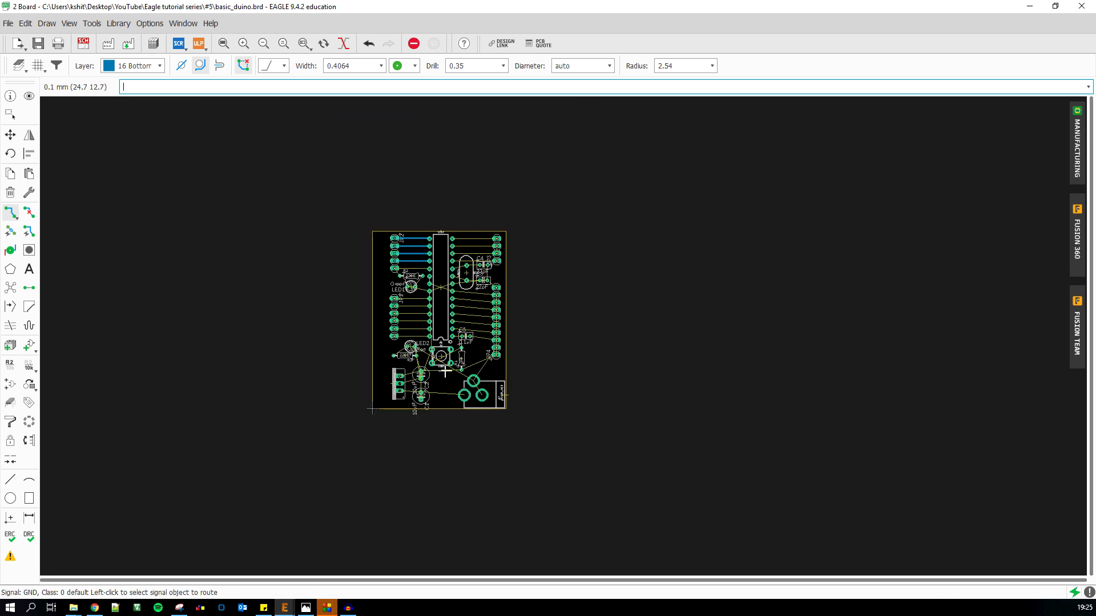
scroll(449, 389, up, 4)
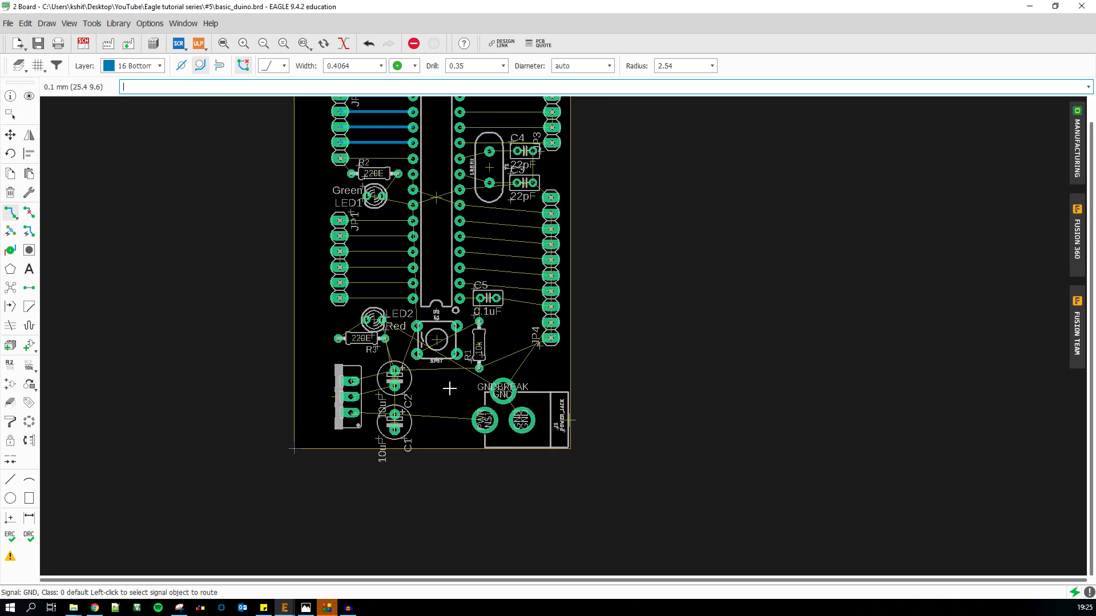
scroll(445, 387, down, 1)
scroll(444, 387, up, 1)
scroll(428, 385, down, 2)
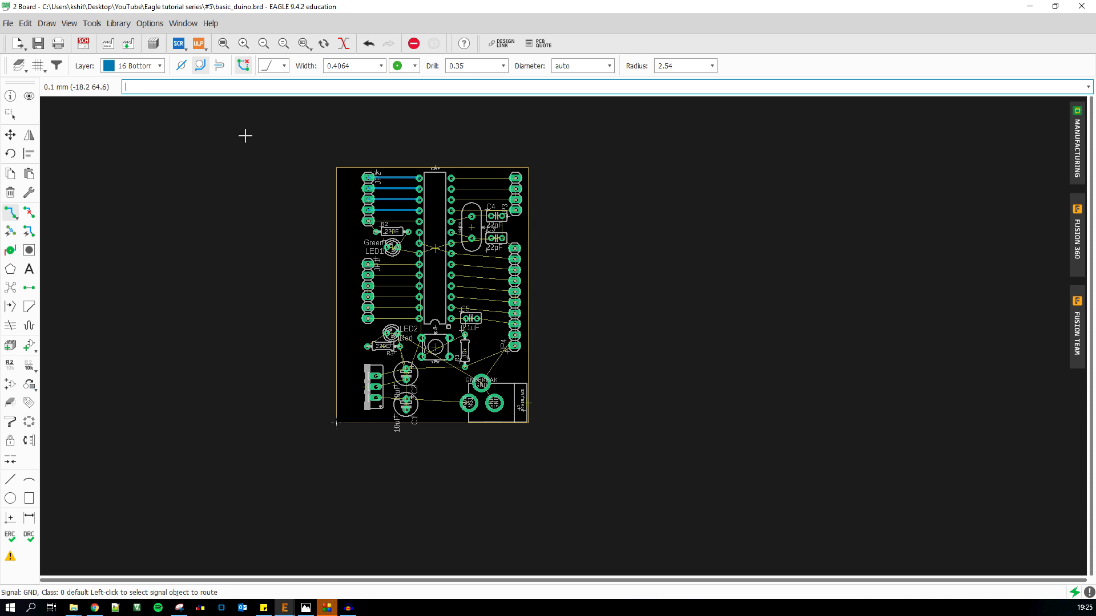
Start a solid-pour polygon, 0.4064 wide, on layer 16 Bottom and draw its first edge along the board's lower outline from the origin
click(223, 43)
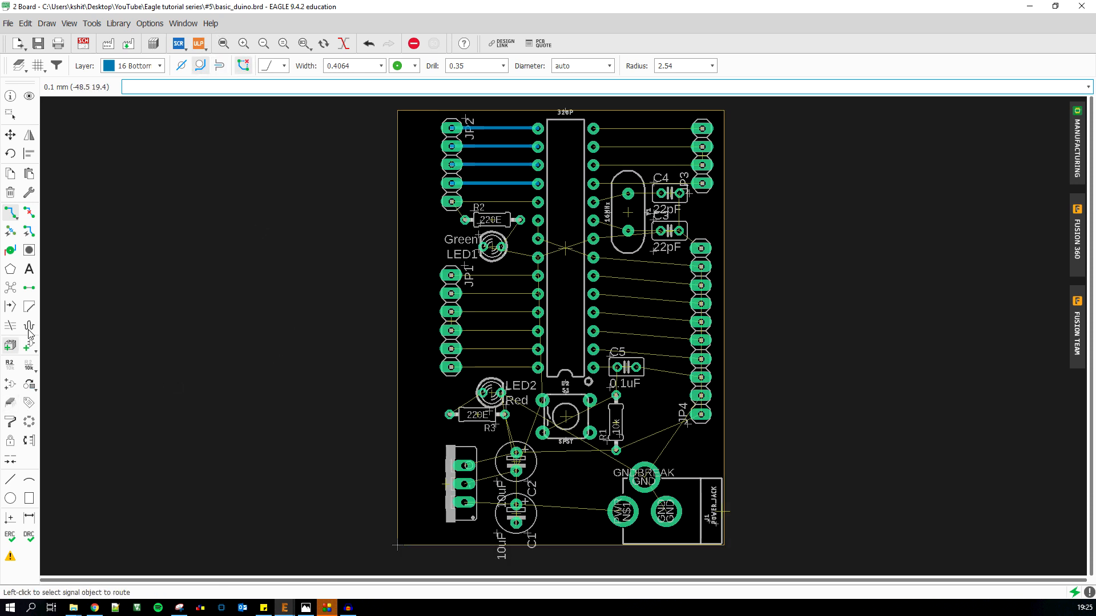
click(11, 272)
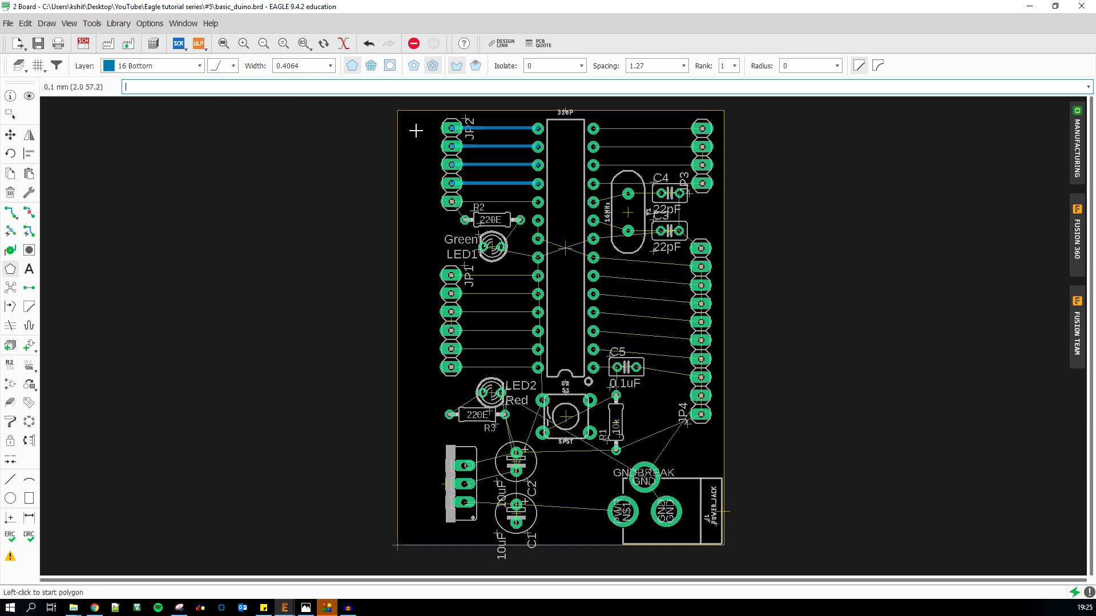
click(351, 68)
scroll(407, 560, up, 3)
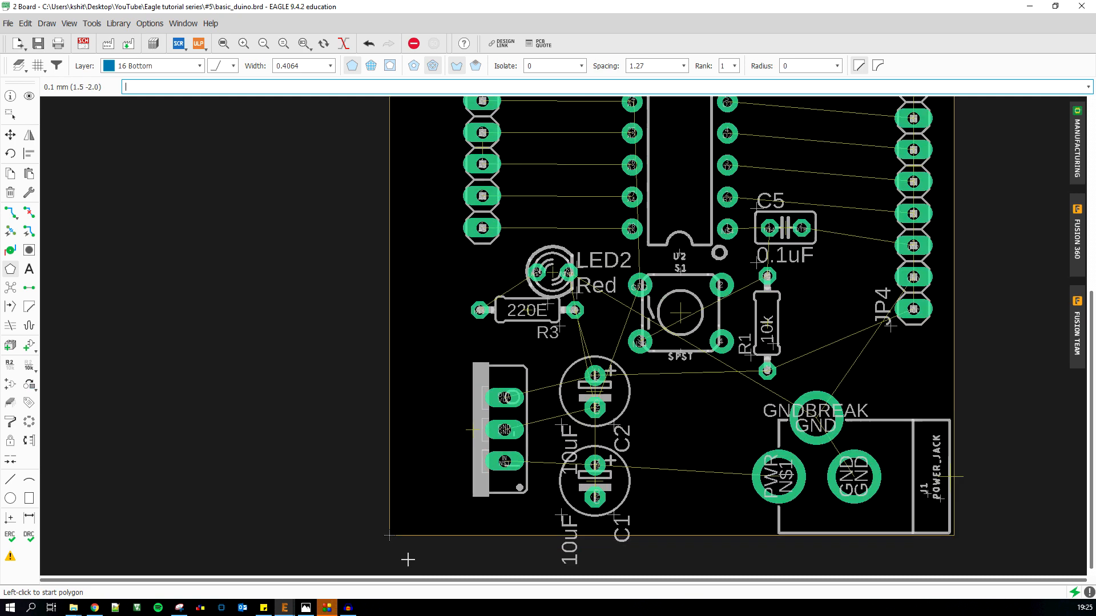
scroll(399, 547, up, 4)
click(378, 521)
scroll(378, 521, down, 2)
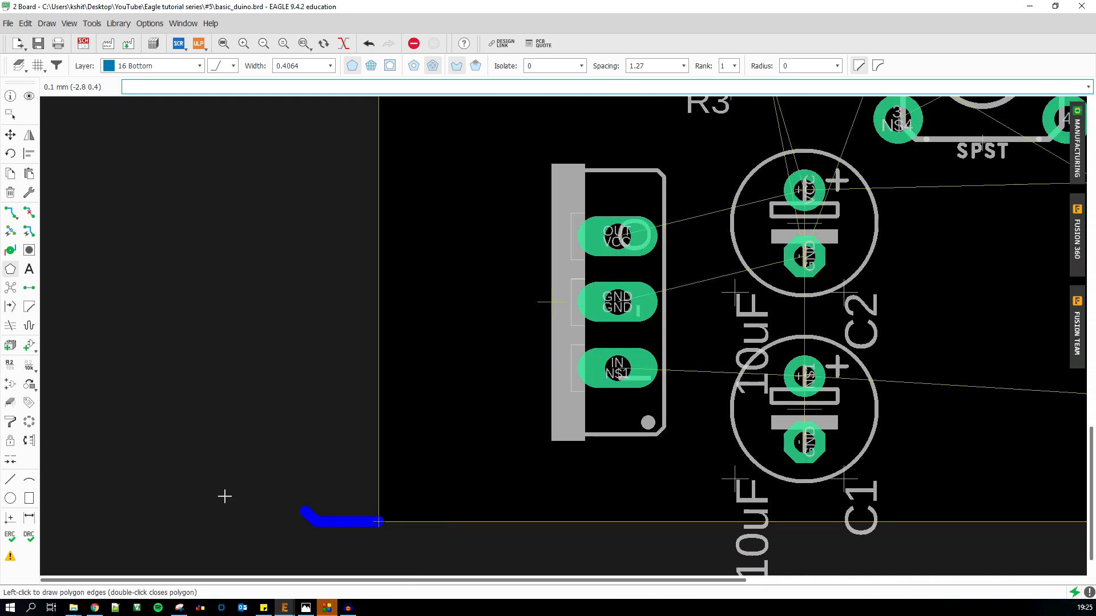
scroll(225, 496, down, 5)
scroll(655, 492, up, 8)
scroll(655, 492, up, 3)
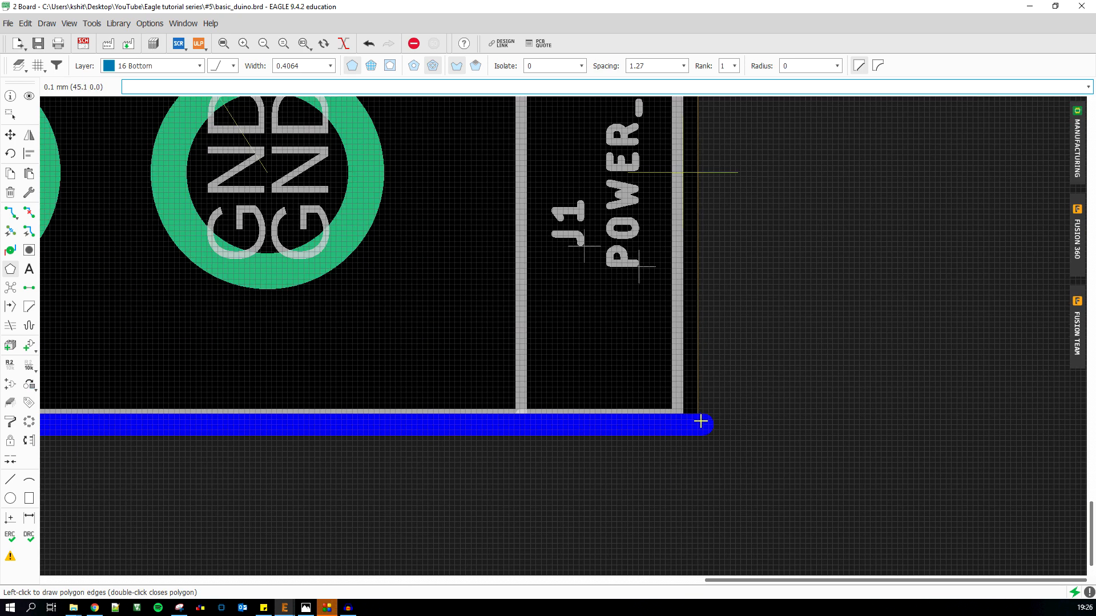
click(694, 426)
scroll(689, 531, down, 6)
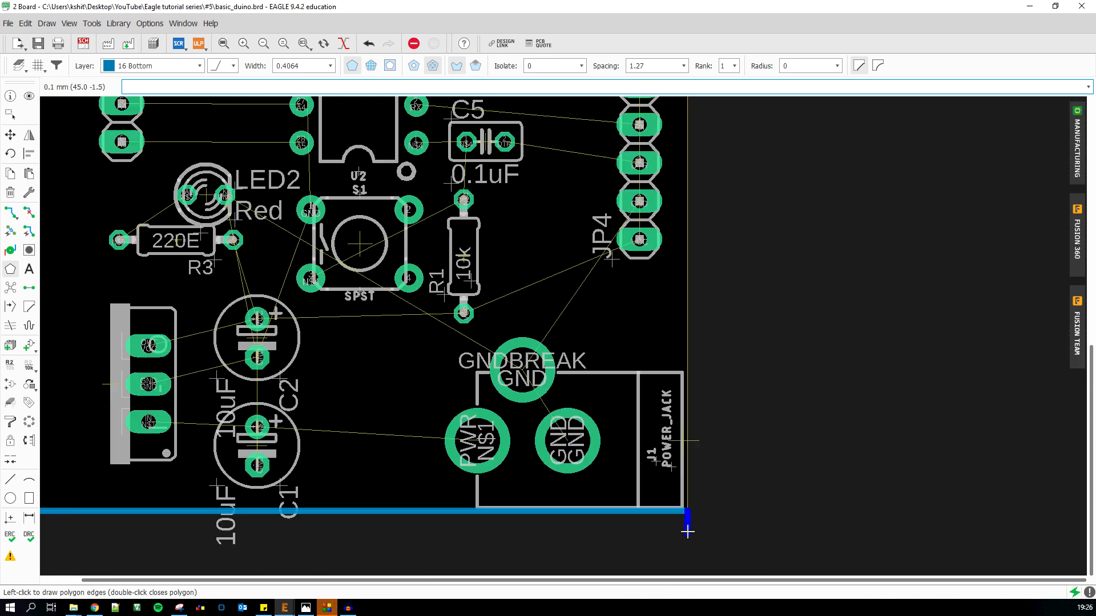
Continue the polygon up the board's right outline and across its upper outline to the upper-left corner
scroll(687, 315, up, 10)
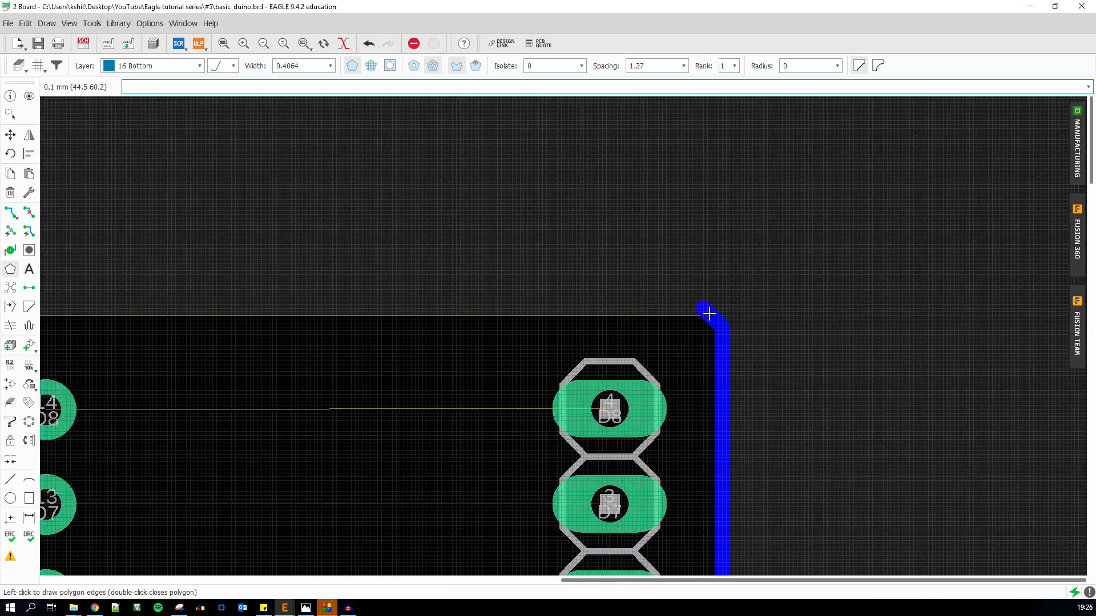
click(722, 317)
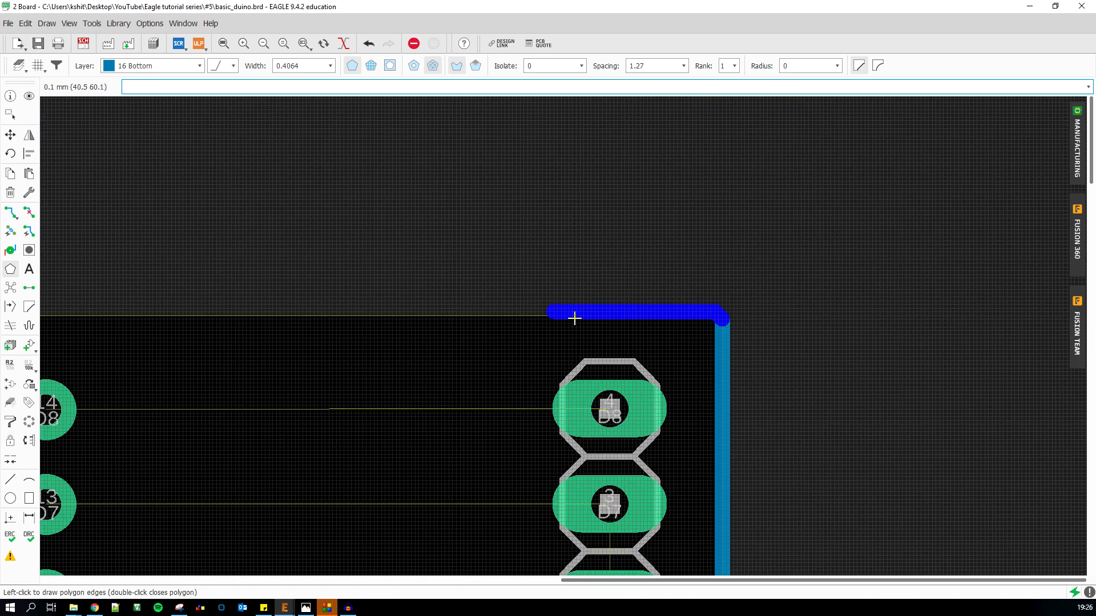
scroll(721, 296, down, 8)
scroll(416, 305, up, 6)
scroll(416, 304, up, 2)
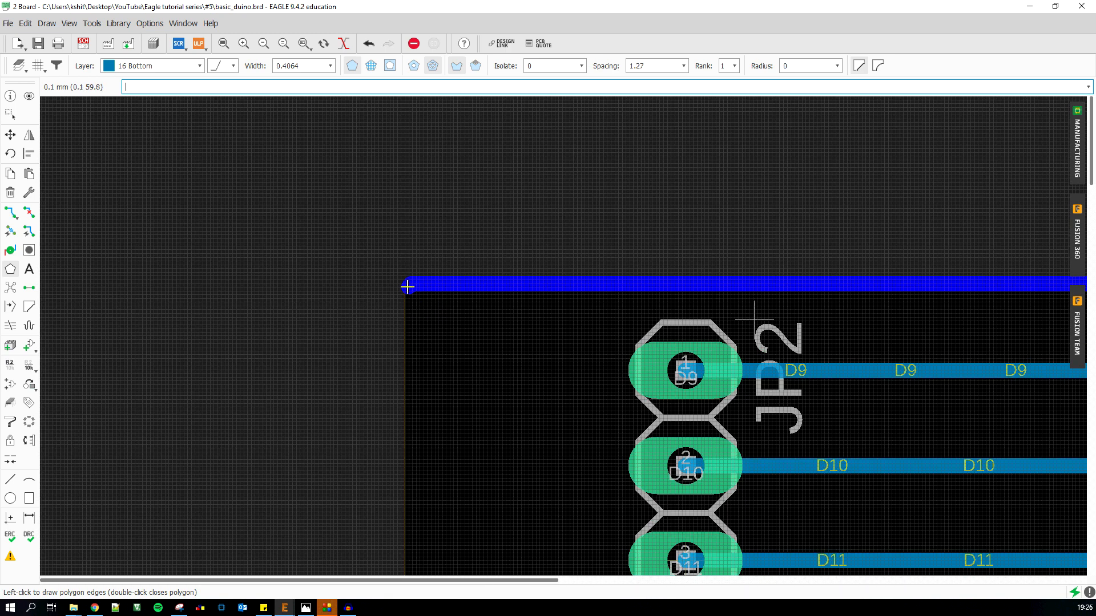
click(404, 283)
Close the polygon down the left outline at the origin and assign it the signal name GND
scroll(404, 279, down, 5)
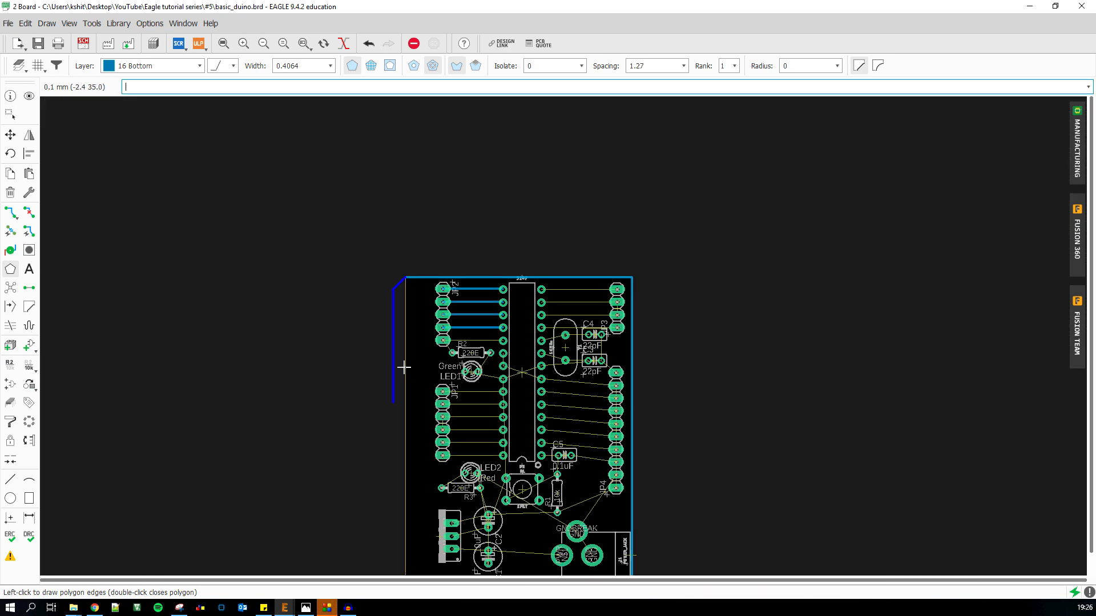
scroll(401, 400, down, 3)
scroll(399, 425, up, 8)
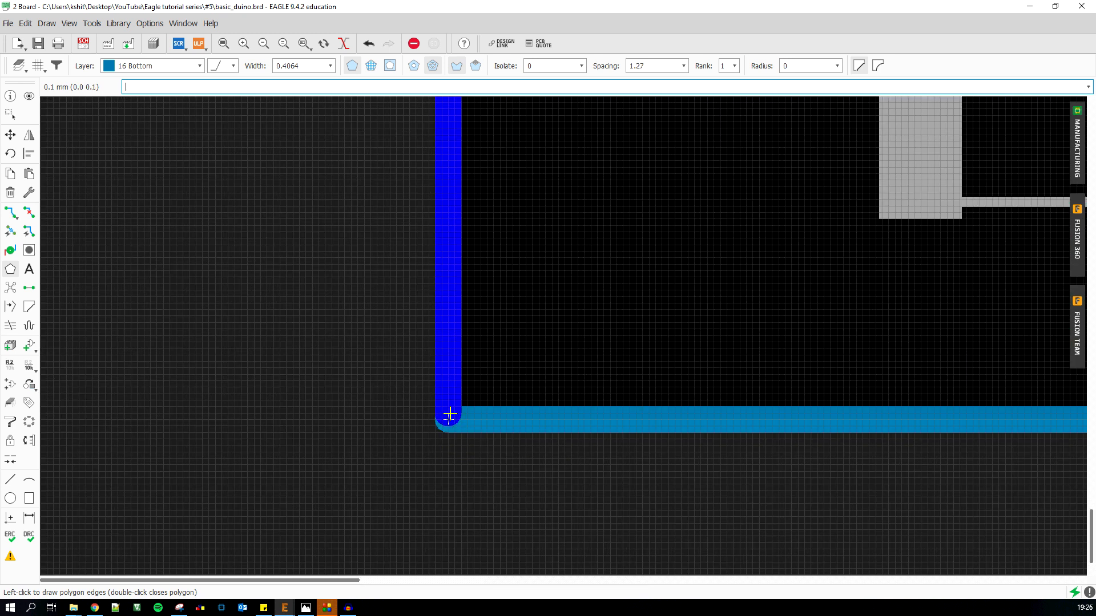
double_click(449, 421)
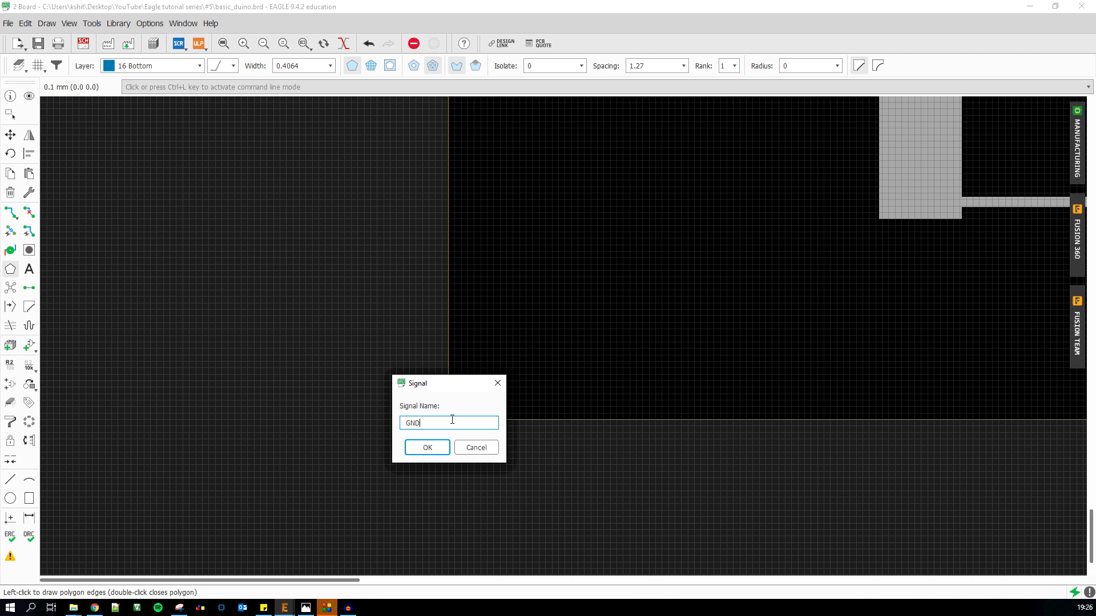
key(Return)
Run Ratsnest to fill the GND polygon with copper across the whole bottom layer
scroll(337, 524, down, 5)
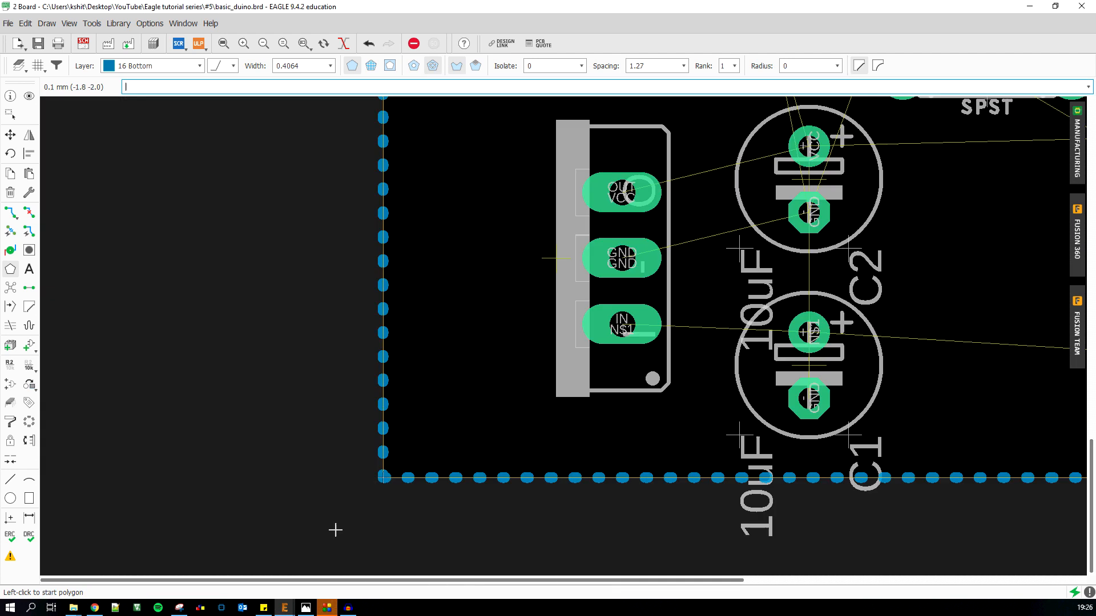
scroll(337, 517, down, 3)
scroll(338, 514, up, 2)
scroll(375, 519, down, 1)
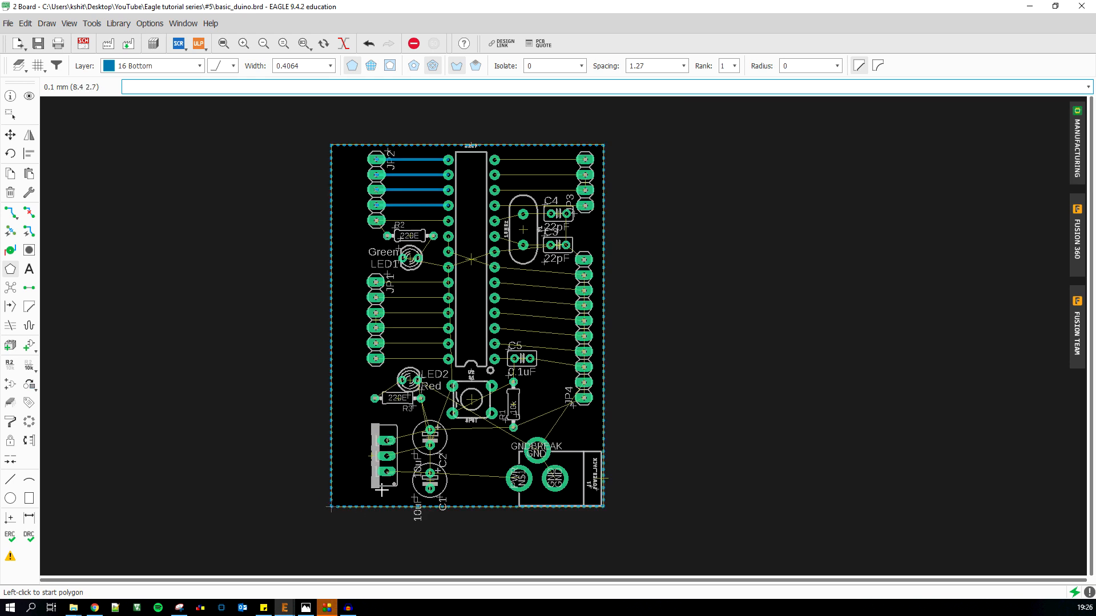
scroll(323, 508, up, 3)
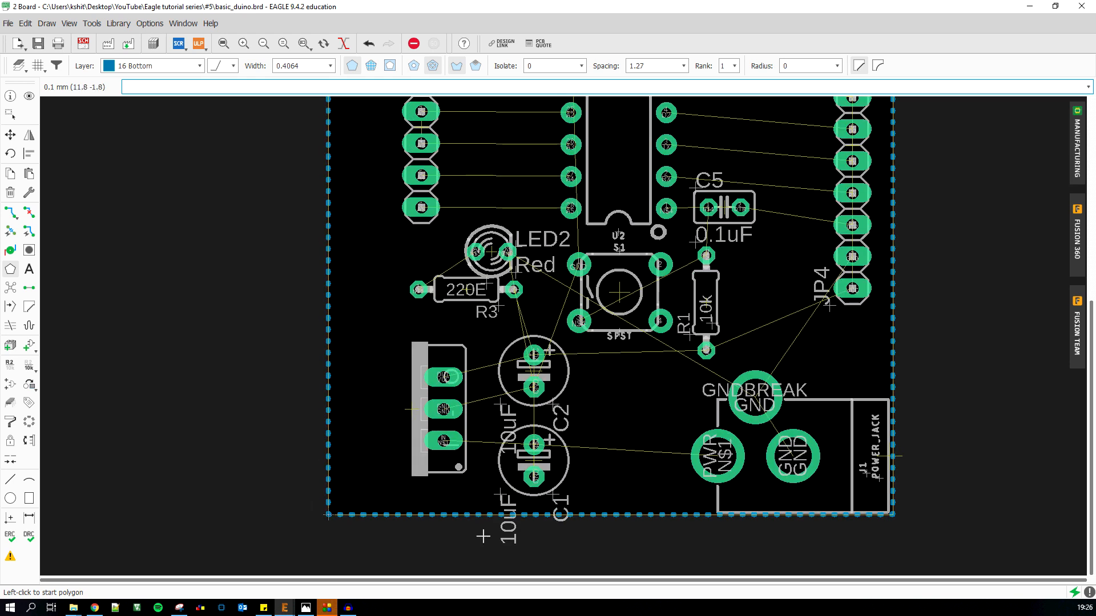
scroll(597, 531, down, 2)
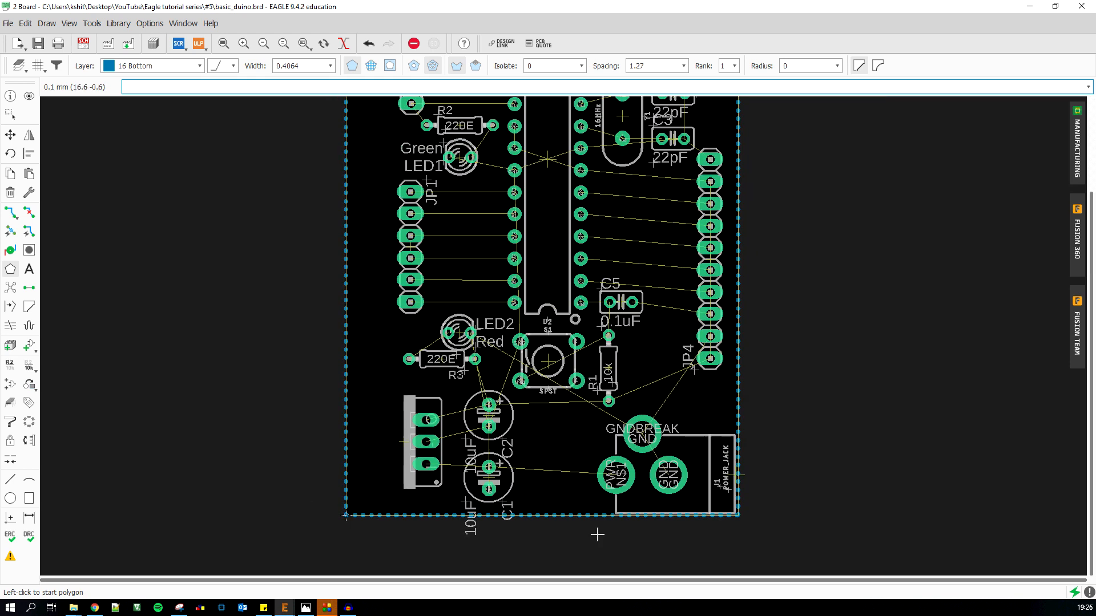
scroll(529, 539, up, 1)
scroll(529, 539, down, 1)
scroll(535, 537, down, 2)
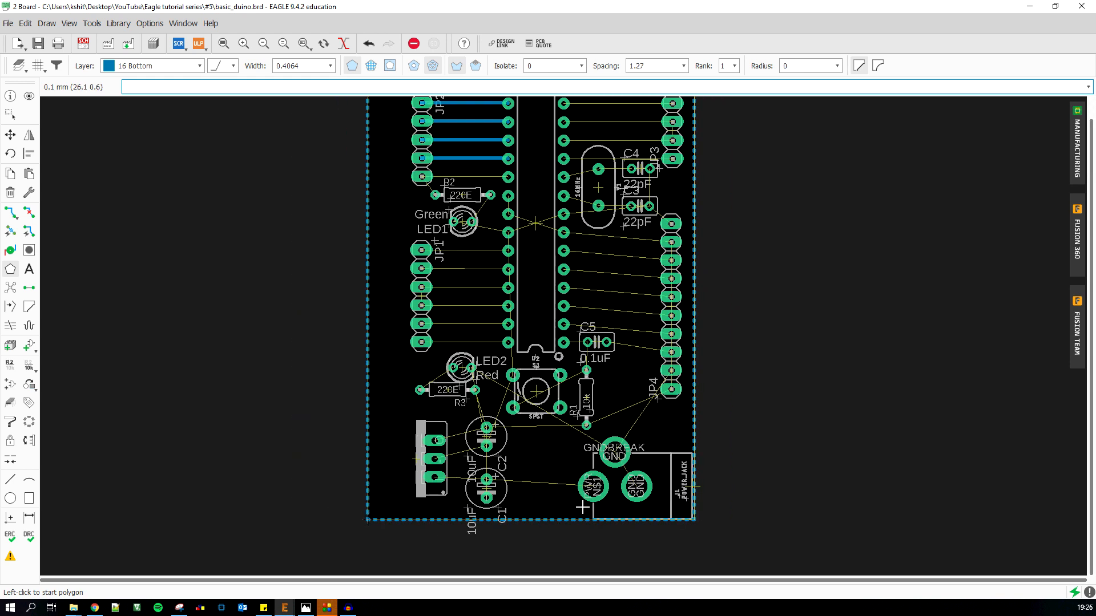
scroll(684, 323, up, 1)
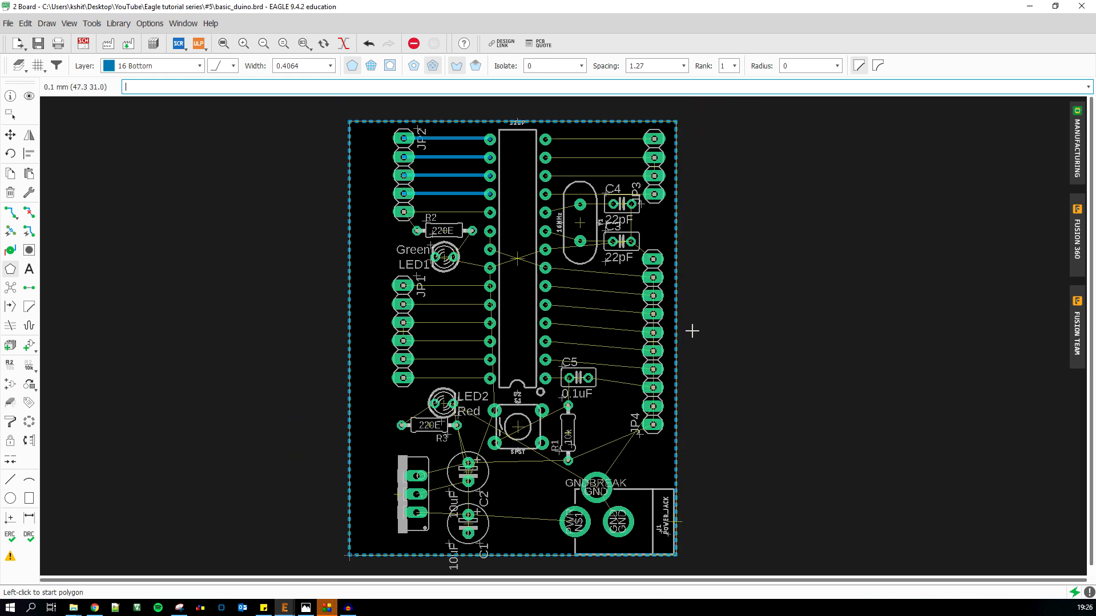
click(12, 290)
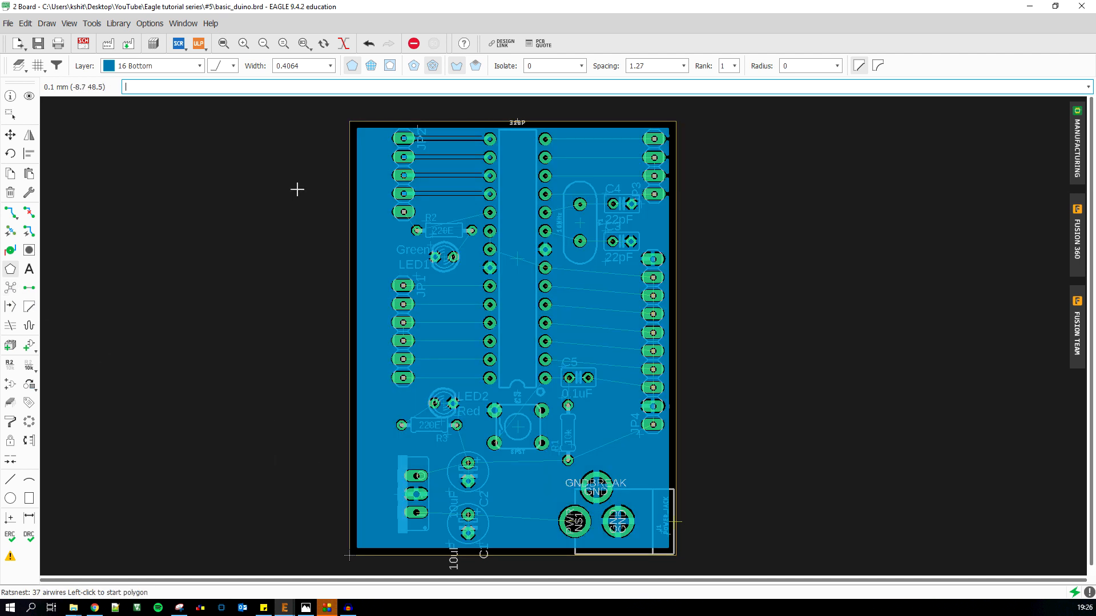
Examine the ground pour's clearance around the routed D9 to D12 traces and their pads on JP2 and the 328P
scroll(457, 186, down, 2)
scroll(411, 279, up, 6)
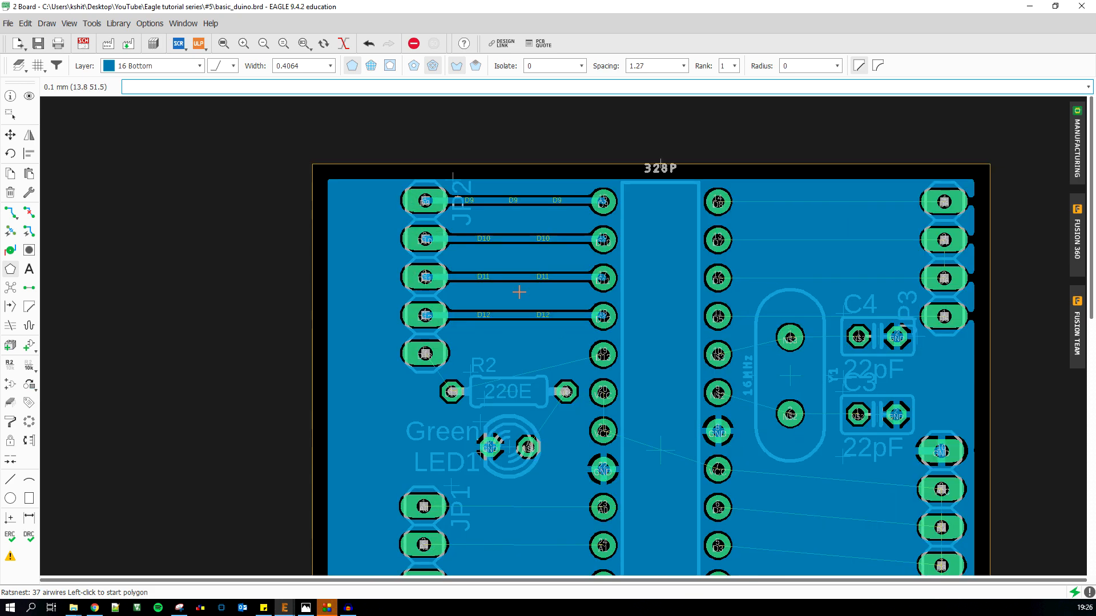
scroll(380, 317, down, 2)
scroll(443, 156, up, 3)
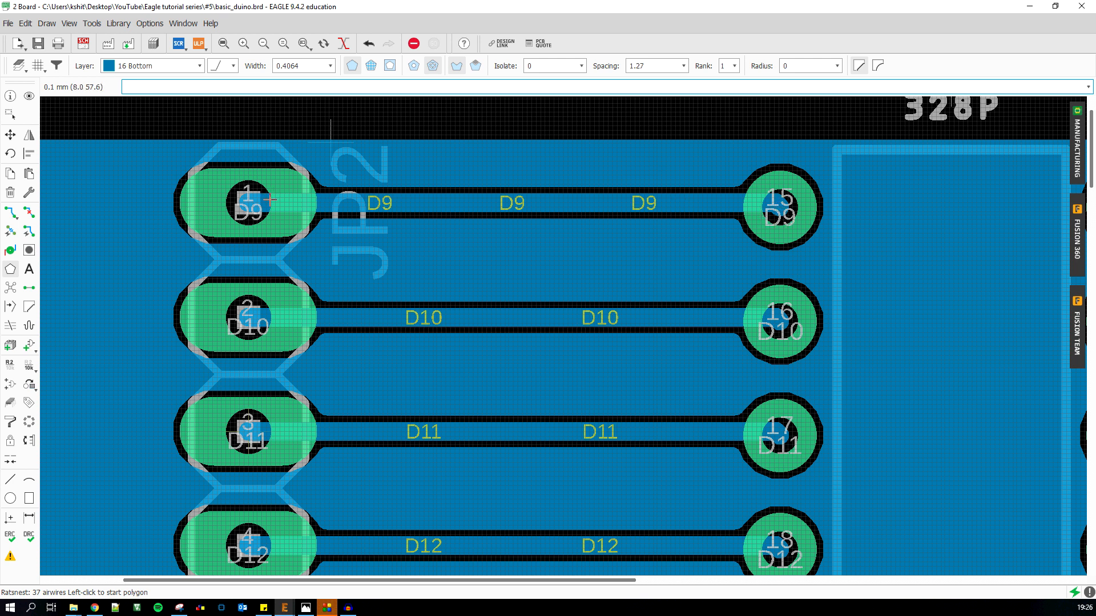
scroll(671, 205, down, 2)
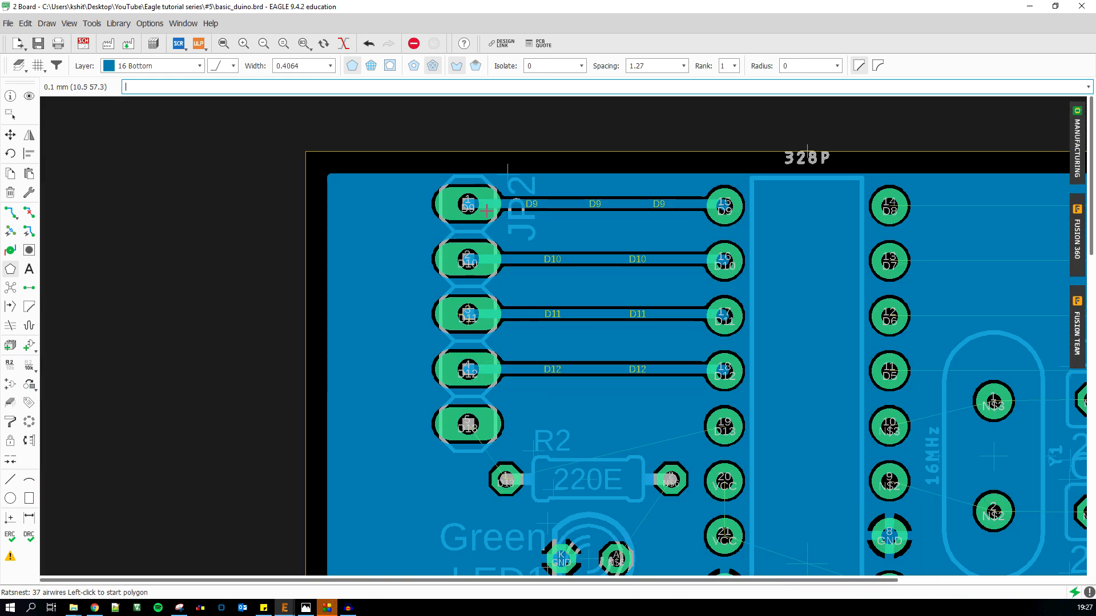
scroll(357, 208, down, 1)
scroll(574, 135, down, 2)
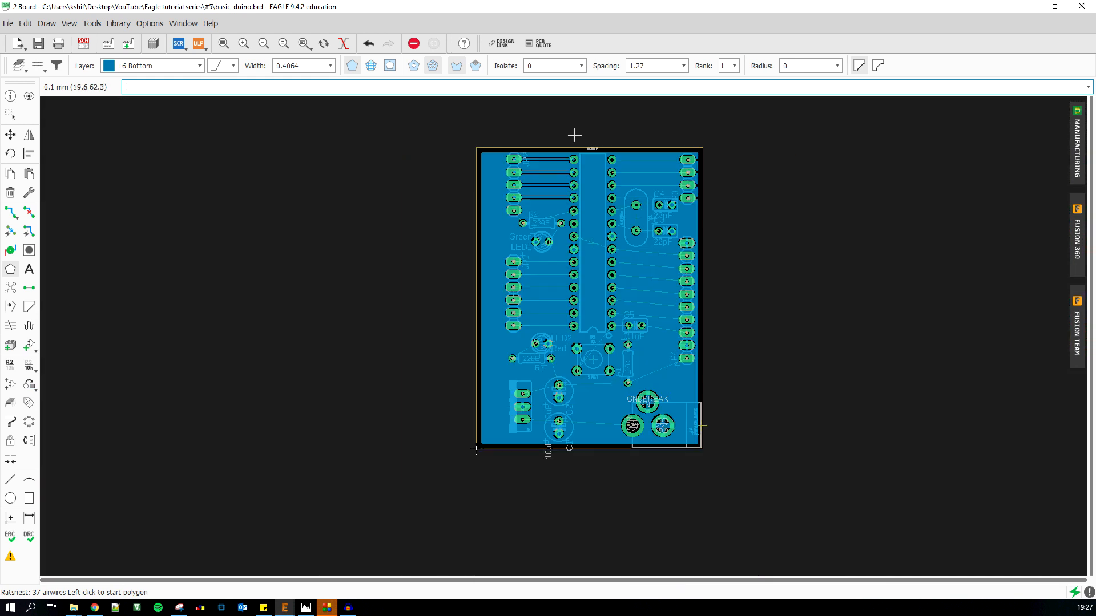
Examine how the GND pads of the power jack, regulator and capacitors connect to the ground pour, and the remaining airwires
scroll(666, 426, up, 4)
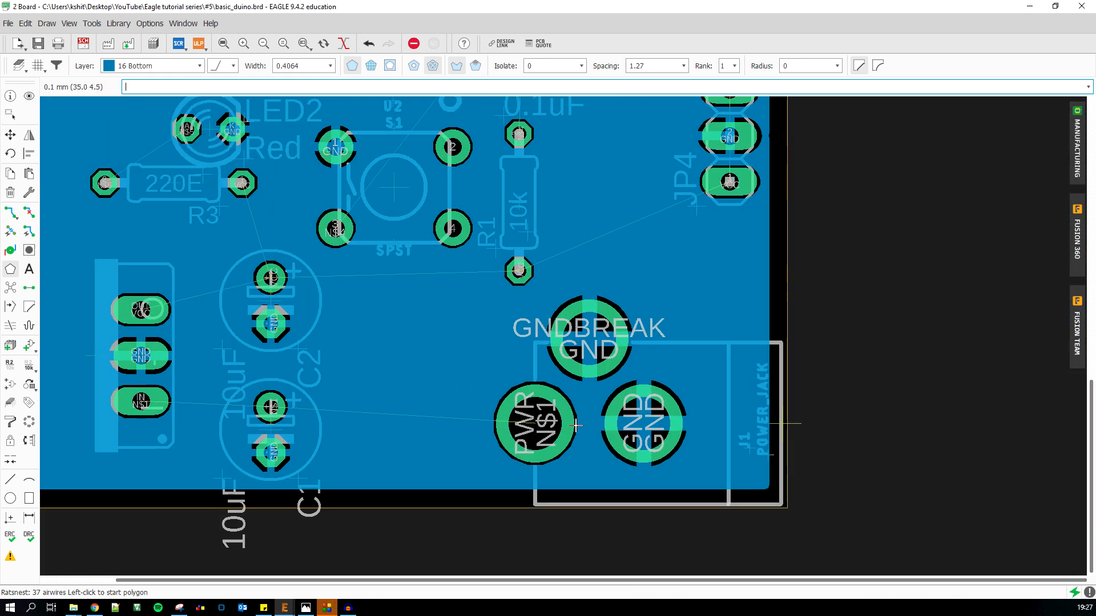
scroll(578, 352, up, 2)
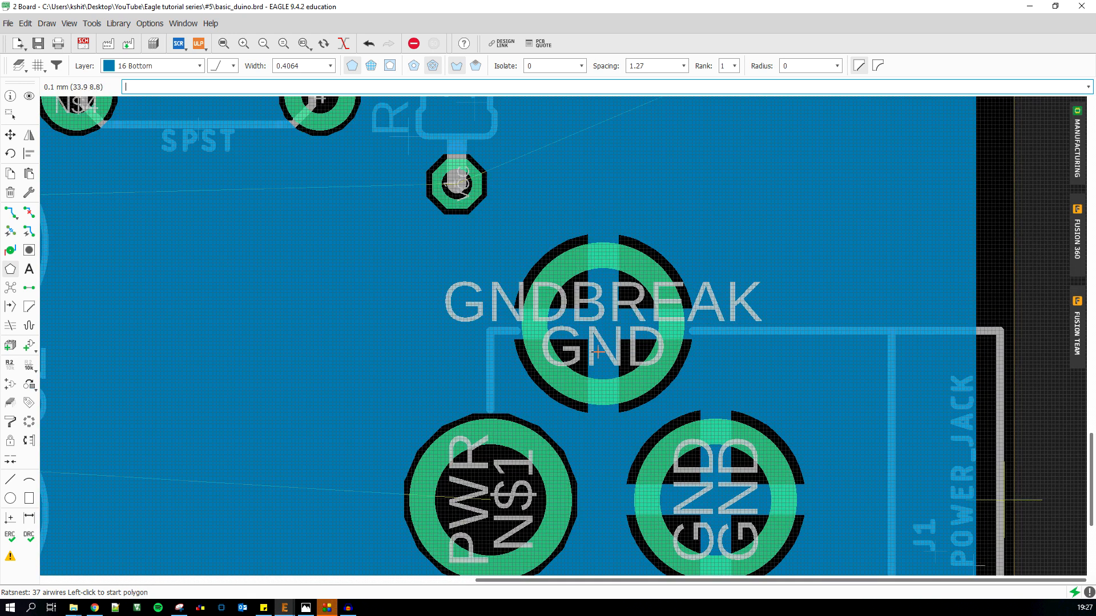
scroll(627, 354, down, 3)
scroll(351, 371, up, 3)
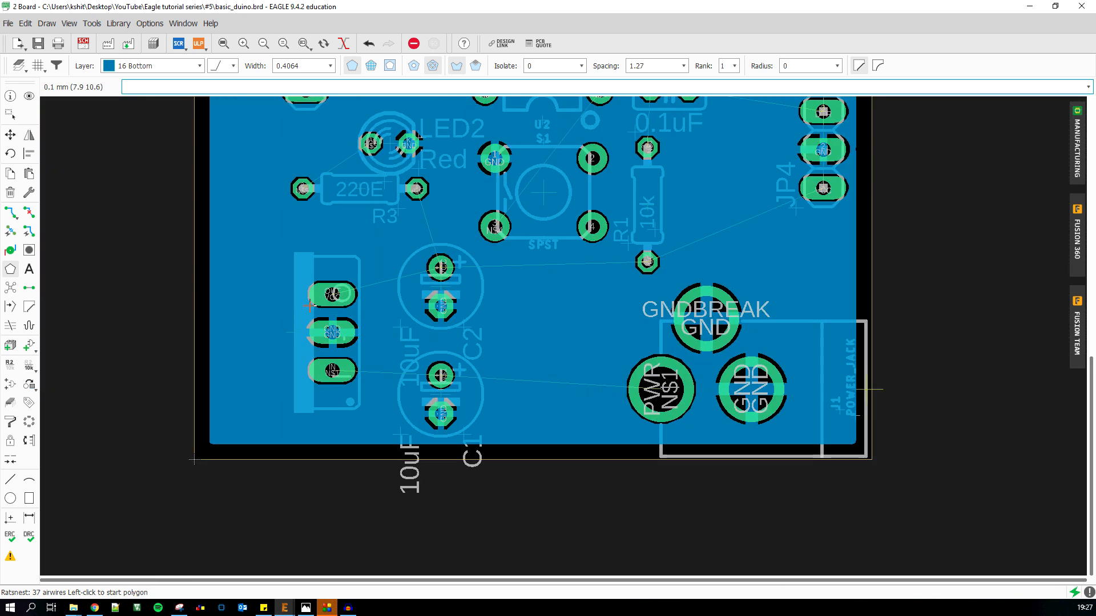
scroll(684, 398, down, 5)
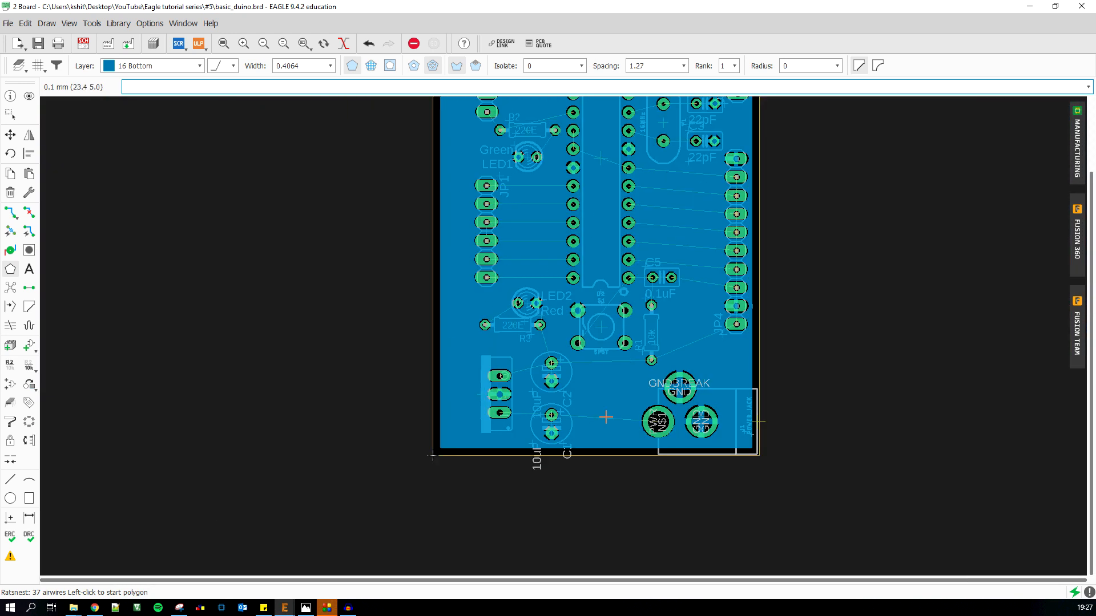
scroll(684, 397, down, 1)
scroll(670, 387, up, 2)
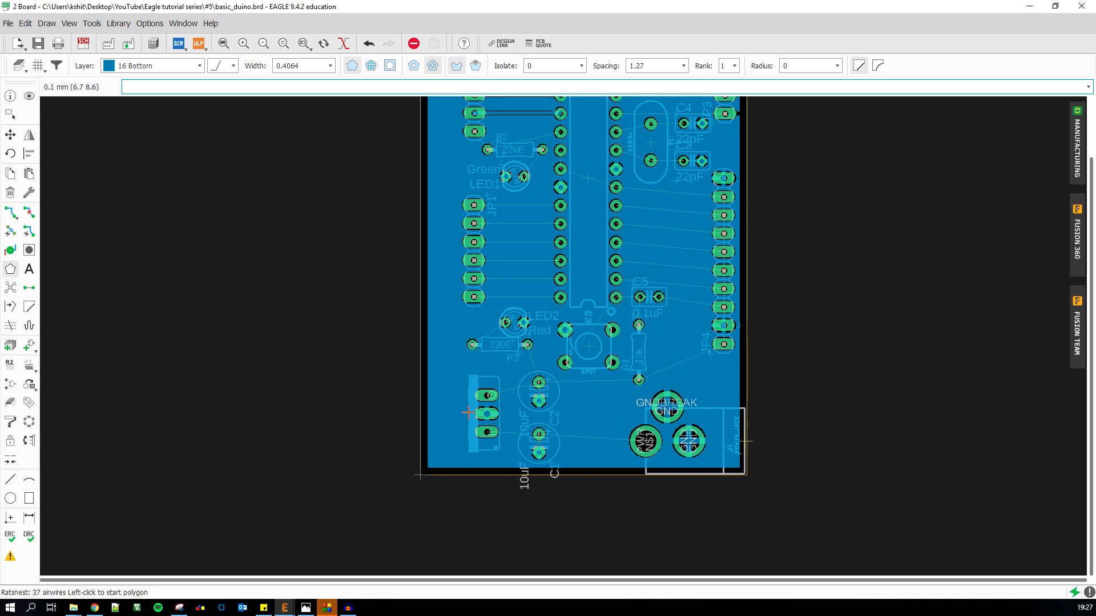
scroll(649, 244, up, 2)
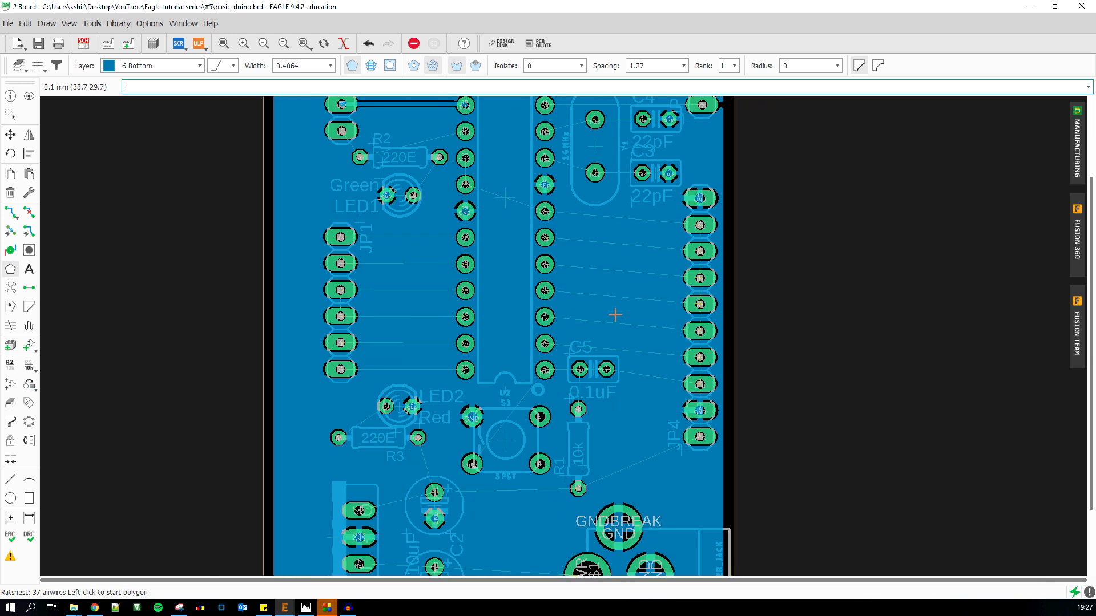
scroll(606, 310, down, 3)
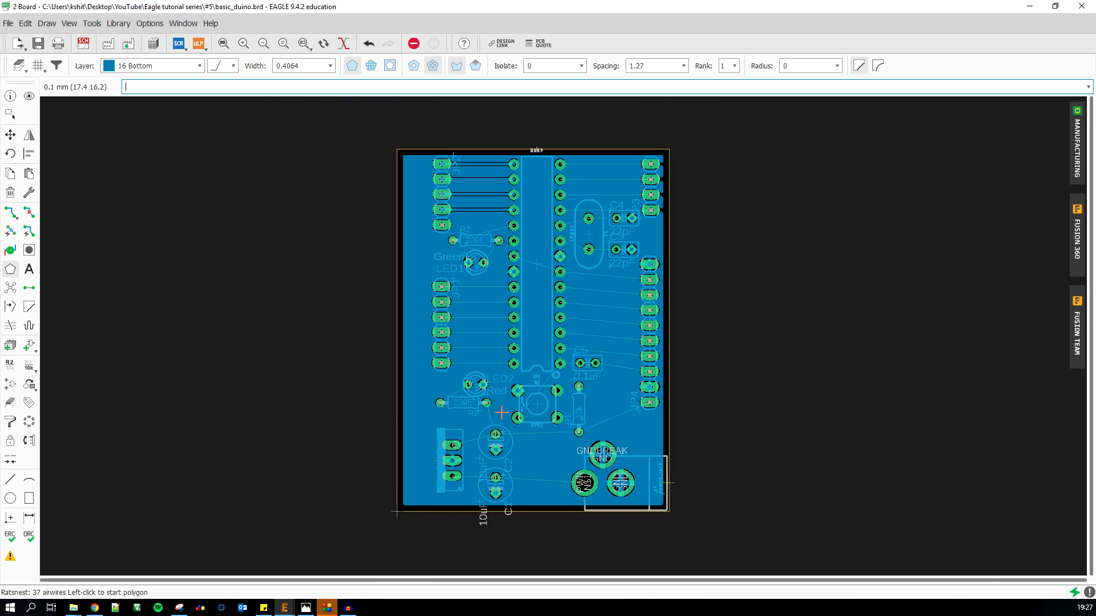
scroll(478, 434, up, 2)
scroll(497, 388, down, 1)
scroll(508, 362, up, 1)
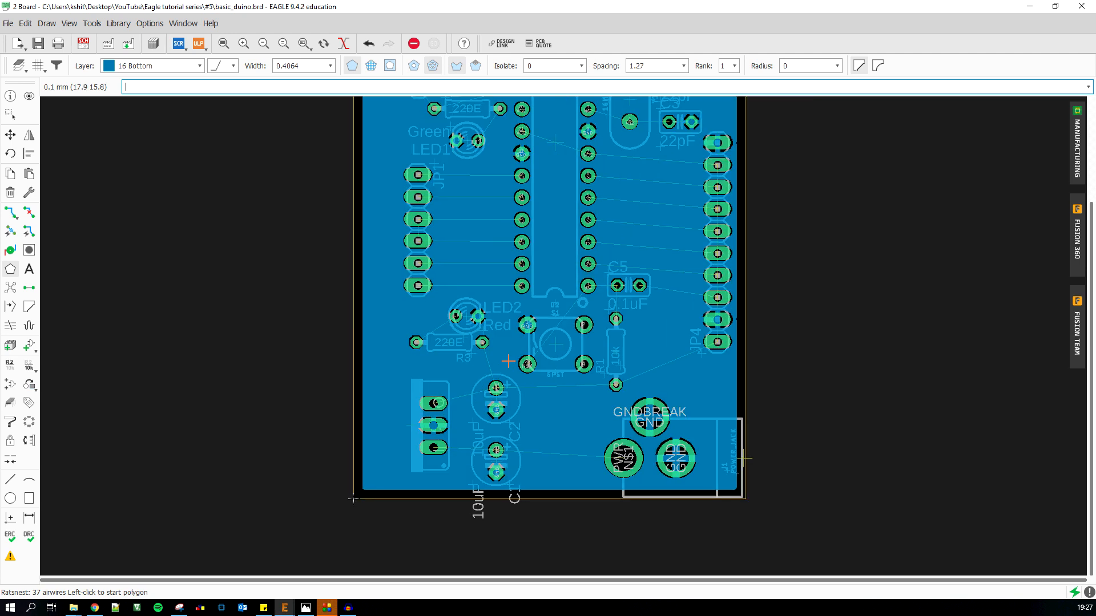
scroll(507, 362, down, 2)
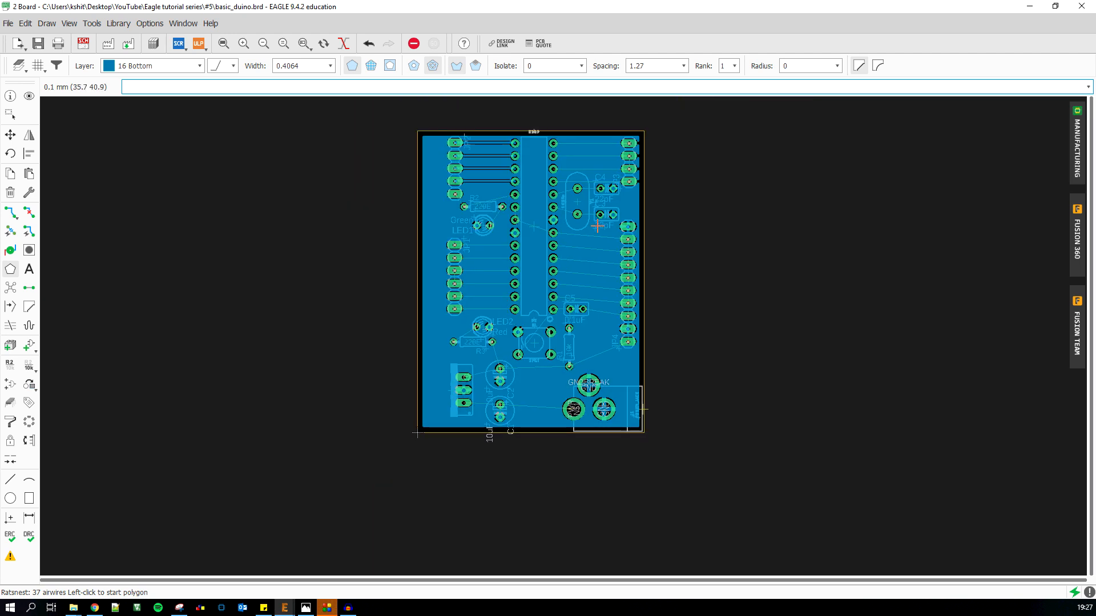
scroll(597, 226, up, 2)
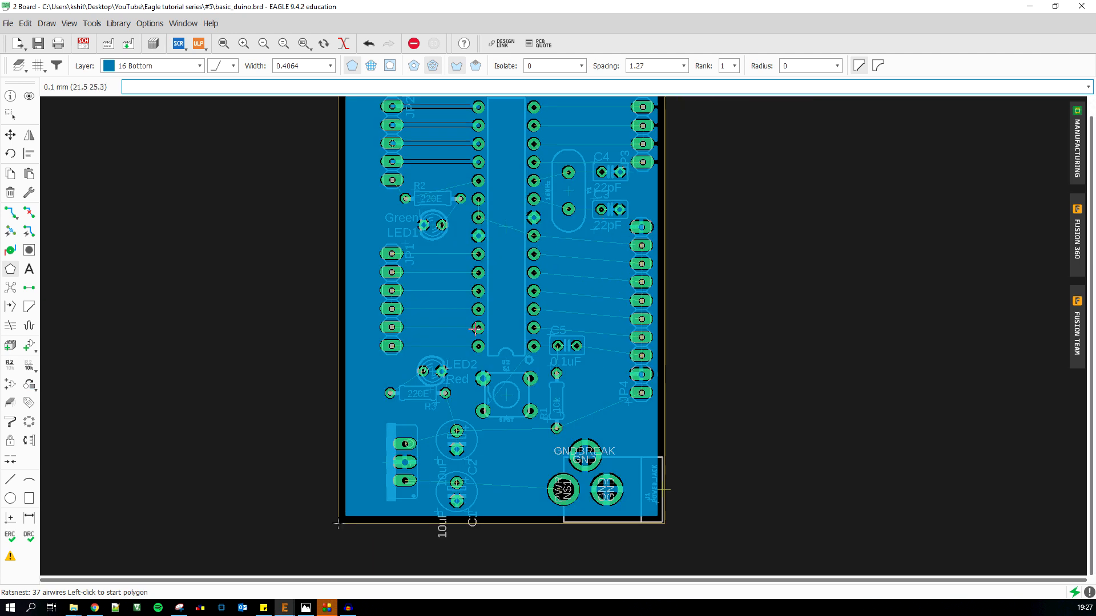
scroll(496, 290, down, 2)
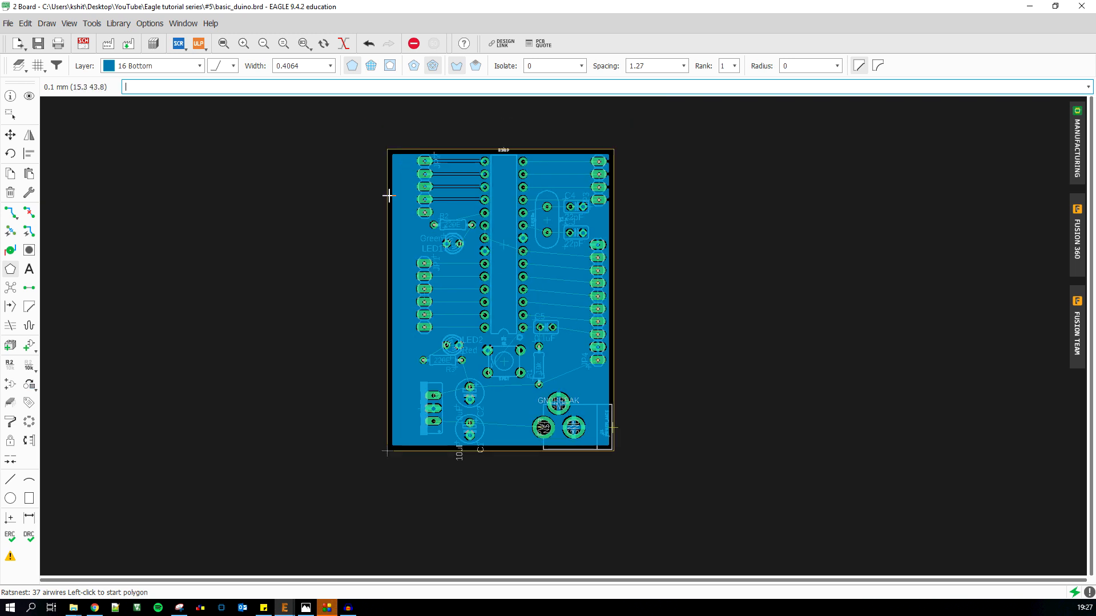
Move capacitor C1 slightly up, closer to C2
click(14, 214)
scroll(482, 243, up, 2)
scroll(481, 243, down, 1)
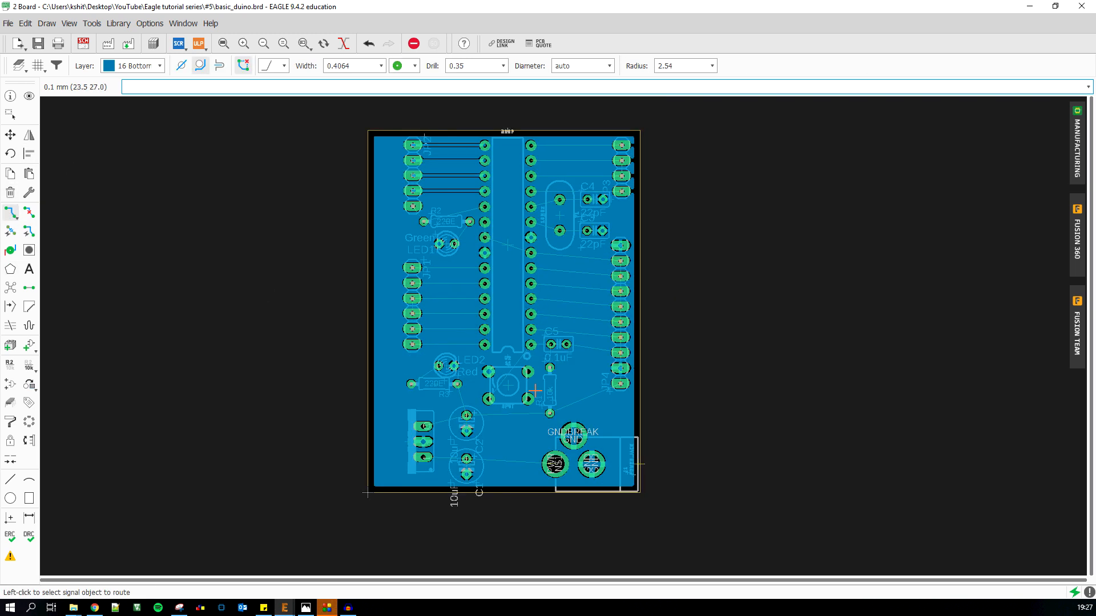
scroll(533, 454, up, 1)
scroll(315, 445, up, 1)
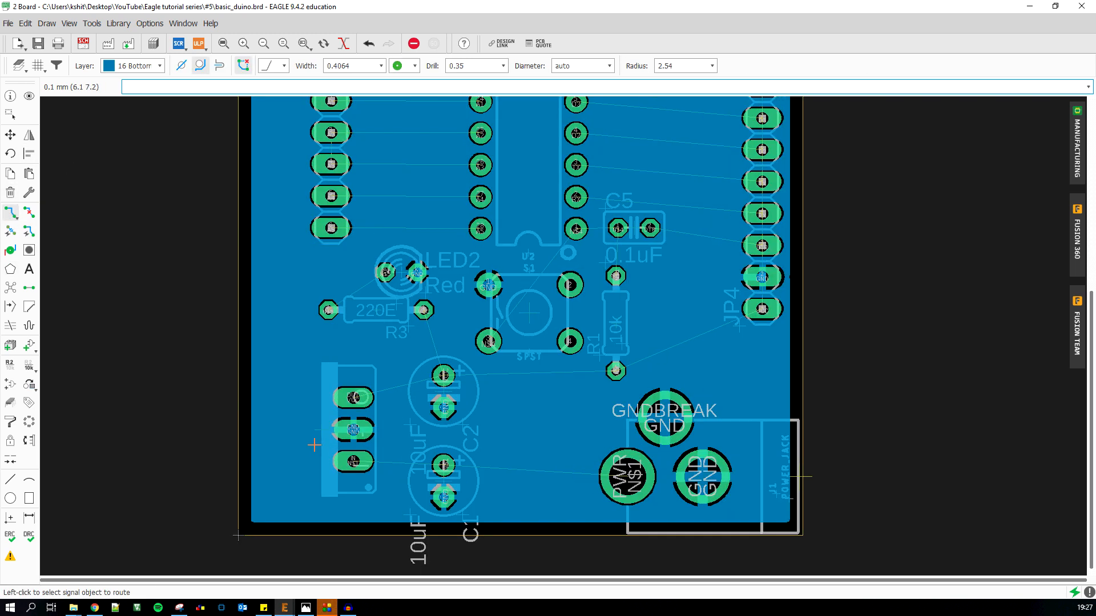
click(10, 135)
scroll(361, 484, up, 1)
click(443, 481)
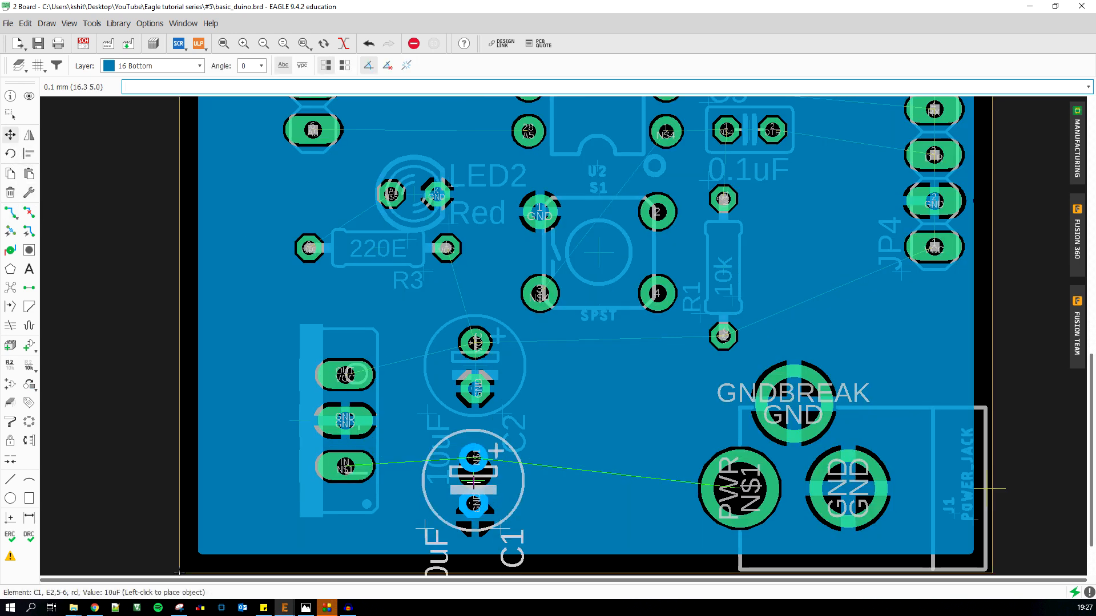
click(474, 483)
middle_drag(988, 489, 745, 446)
key(Escape)
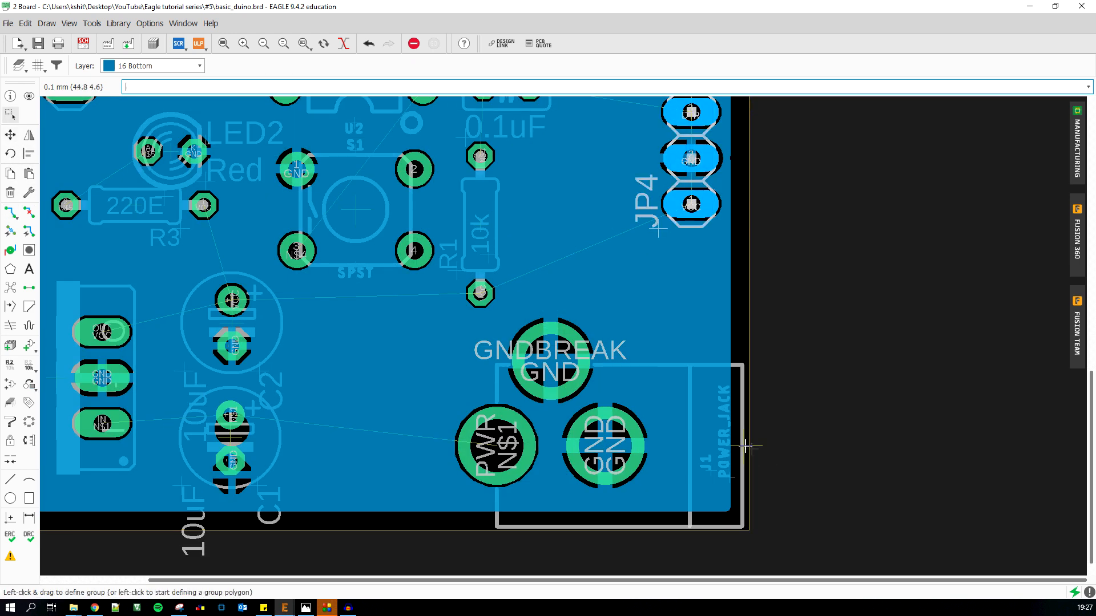
Move power jack J1 slightly up and inward so it sits inside the board's right edge
click(11, 134)
click(745, 446)
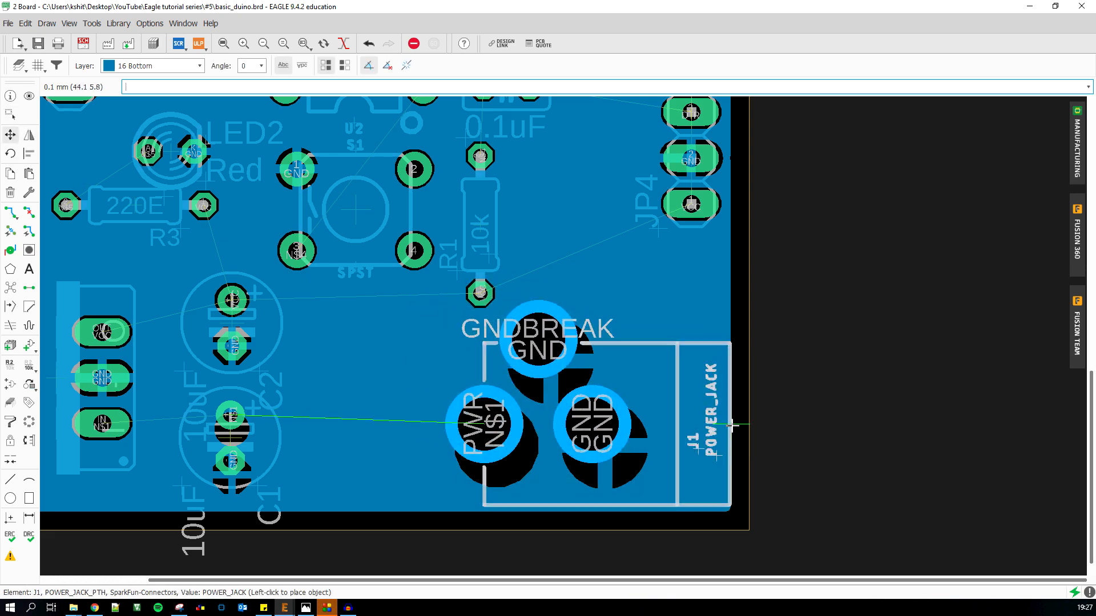
click(729, 420)
Nudge resistor R1 and capacitor C5 slightly above the power jack to adjust their spacing
scroll(463, 274, up, 2)
scroll(559, 388, down, 2)
middle_drag(511, 262, 511, 365)
scroll(511, 364, down, 1)
click(511, 365)
click(506, 353)
click(532, 249)
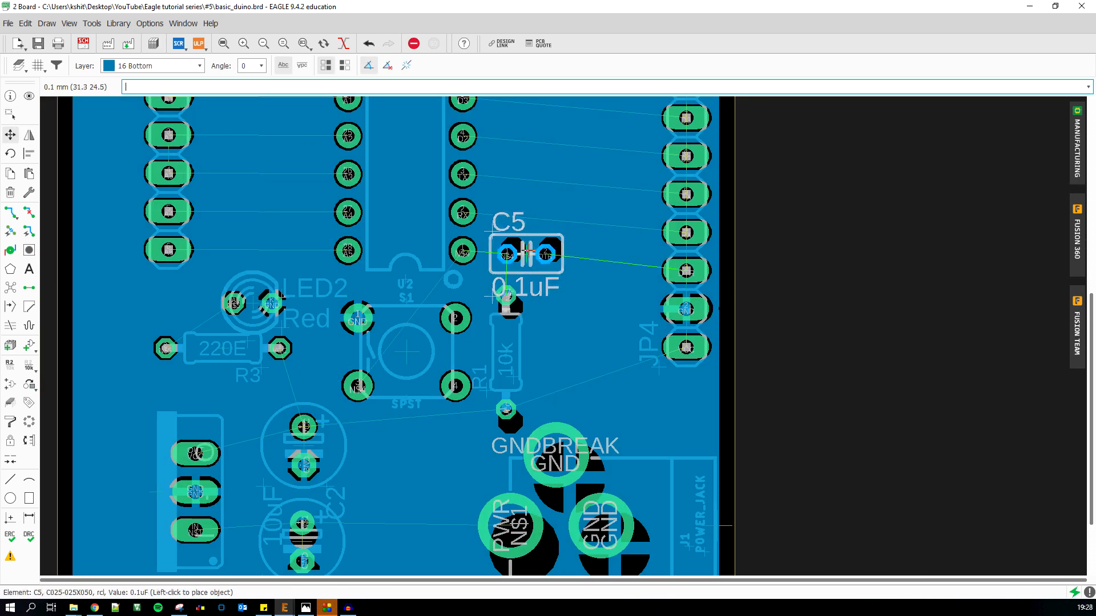
click(531, 253)
Rotate pushbutton S1 by 180 degrees and place it slightly higher, just below the 328P
click(407, 351)
right_click(405, 341)
right_click(407, 342)
click(407, 343)
Shift LED2 and the 220E resistors R3 and R2 slightly on the left half of the board
scroll(407, 342, down, 4)
scroll(291, 337, up, 7)
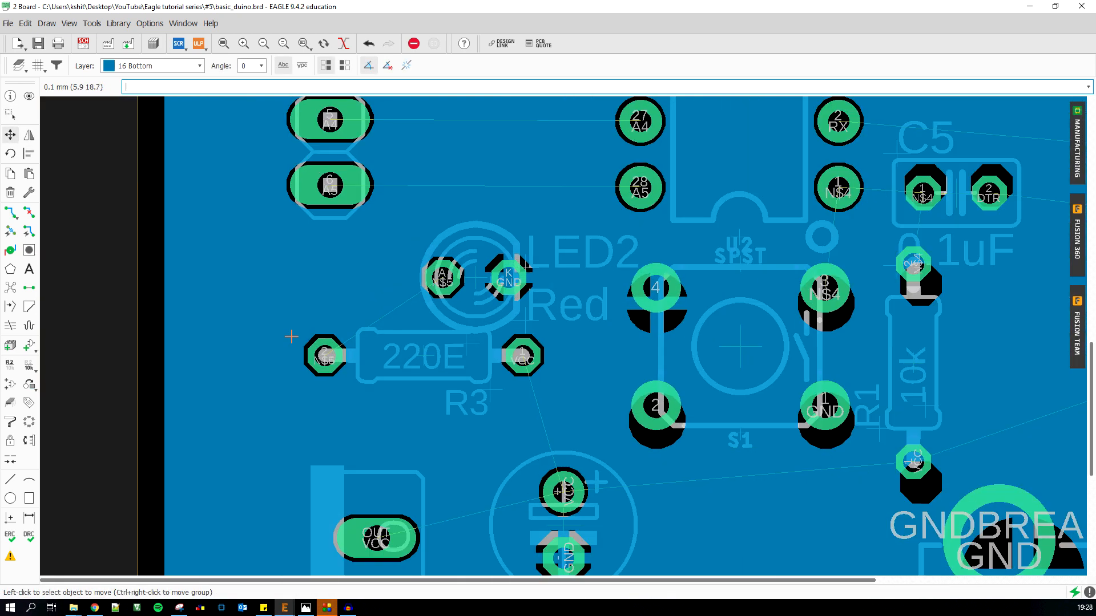
scroll(291, 336, down, 2)
click(466, 371)
scroll(427, 347, down, 4)
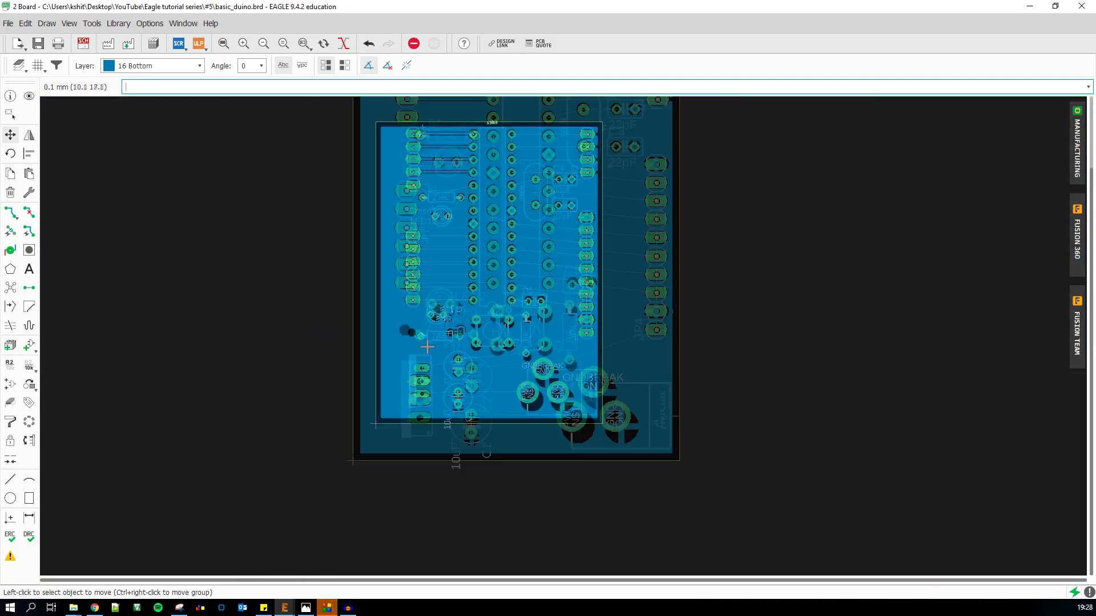
scroll(427, 184, up, 4)
click(495, 248)
click(500, 249)
click(495, 329)
click(495, 331)
Group all components and traces, move the group slightly left within the board outline, and refill the GND polygon with Ratsnest
scroll(495, 331, down, 4)
scroll(627, 311, up, 4)
scroll(619, 242, down, 2)
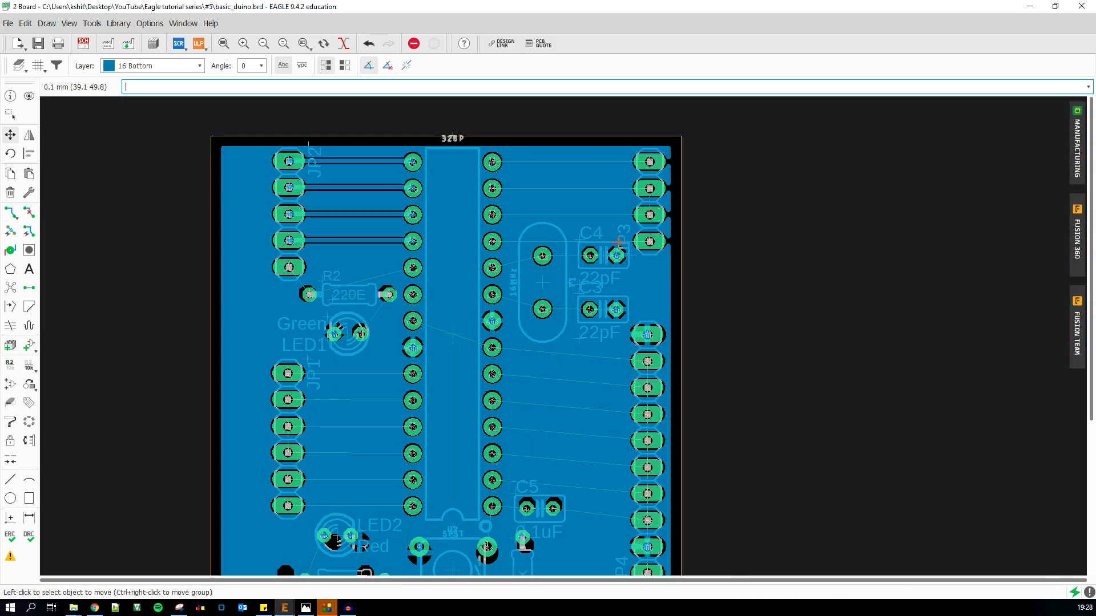
scroll(618, 242, down, 2)
click(10, 114)
drag(308, 108, 622, 534)
click(10, 134)
ctrl+right_click(483, 305)
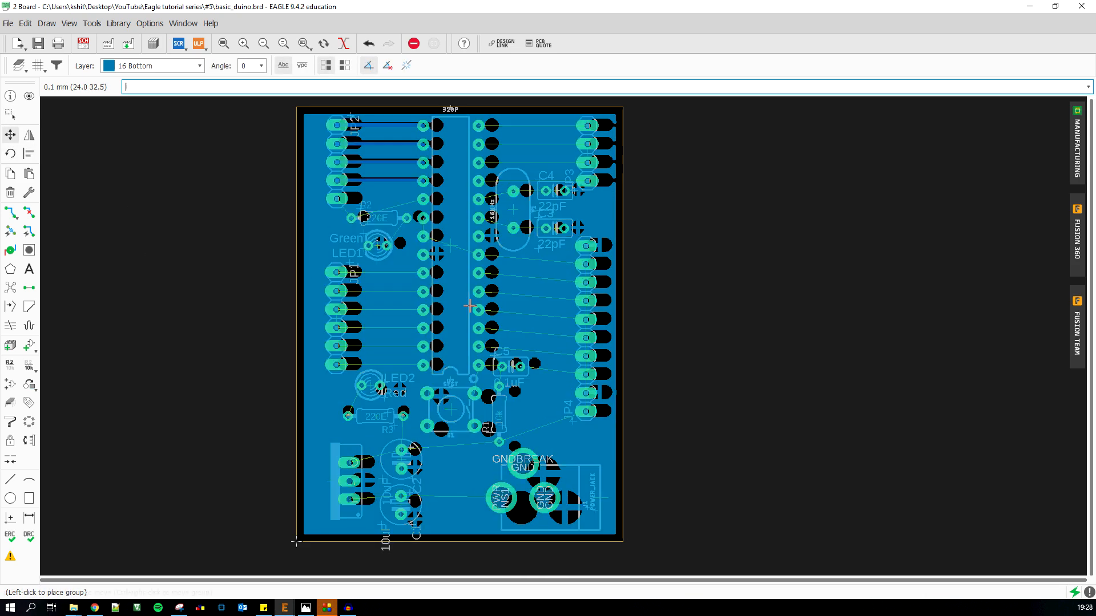
click(469, 306)
scroll(465, 394, up, 5)
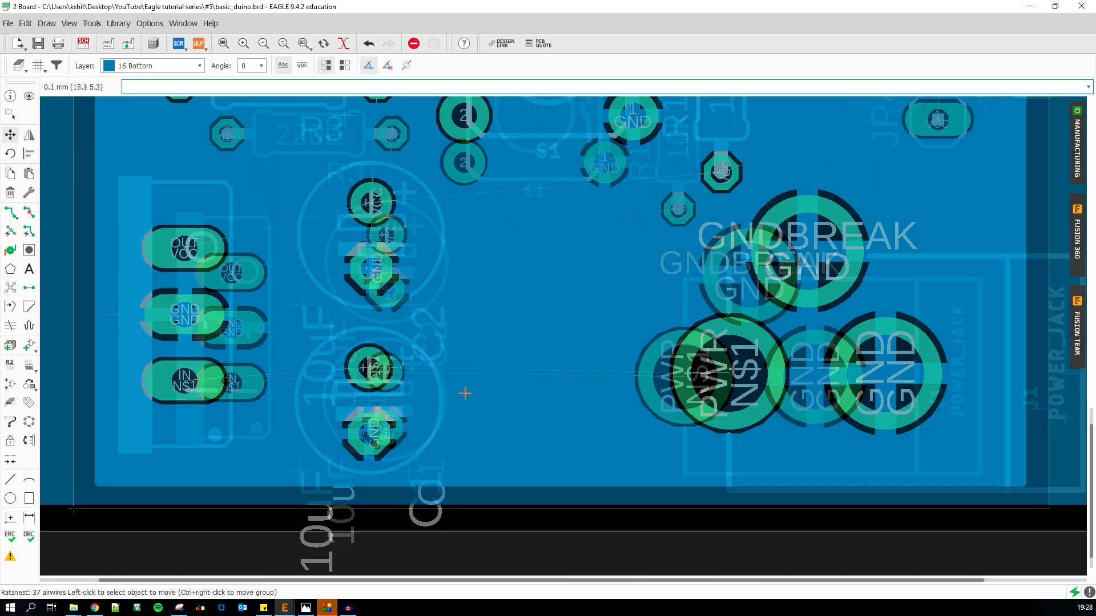
Route signal N$1 on layer 16 Bottom with a 1.27 width from the power jack's PWR pad to C1's positive pad
click(10, 212)
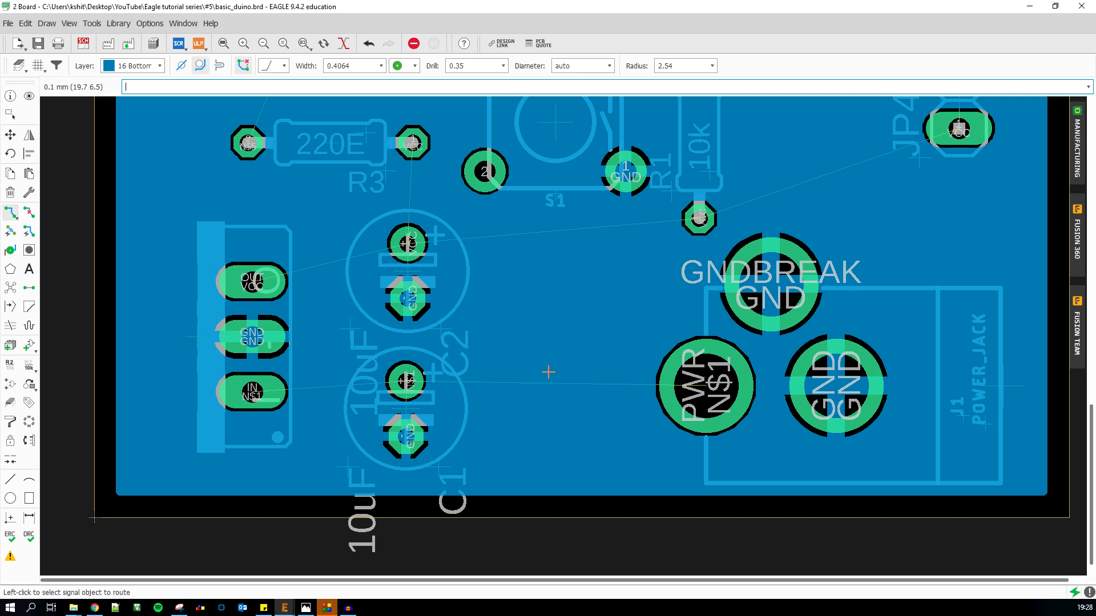
click(708, 385)
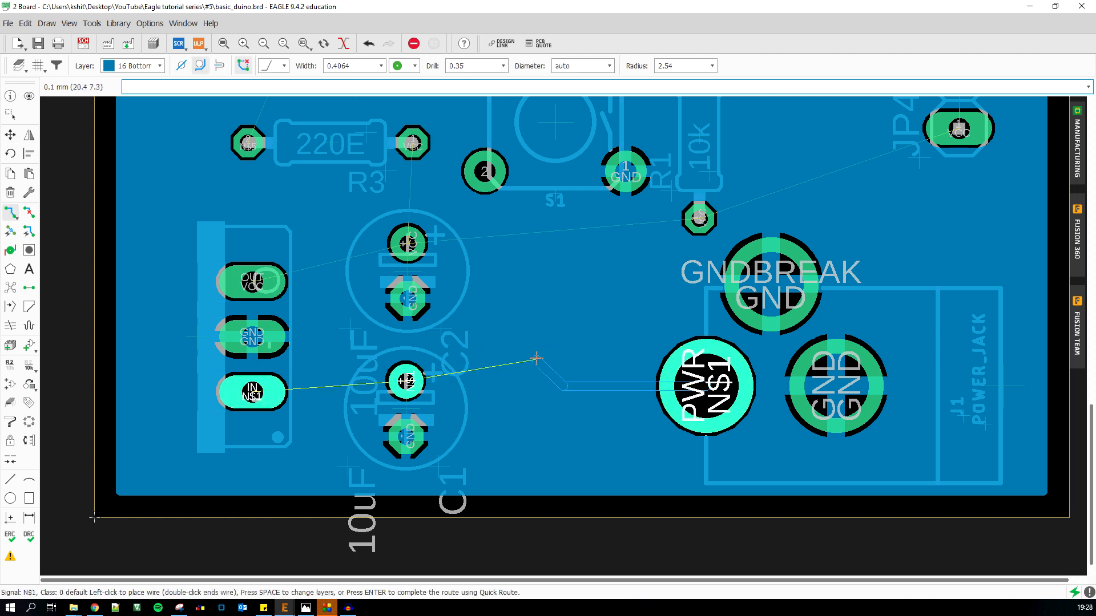
scroll(548, 415, down, 5)
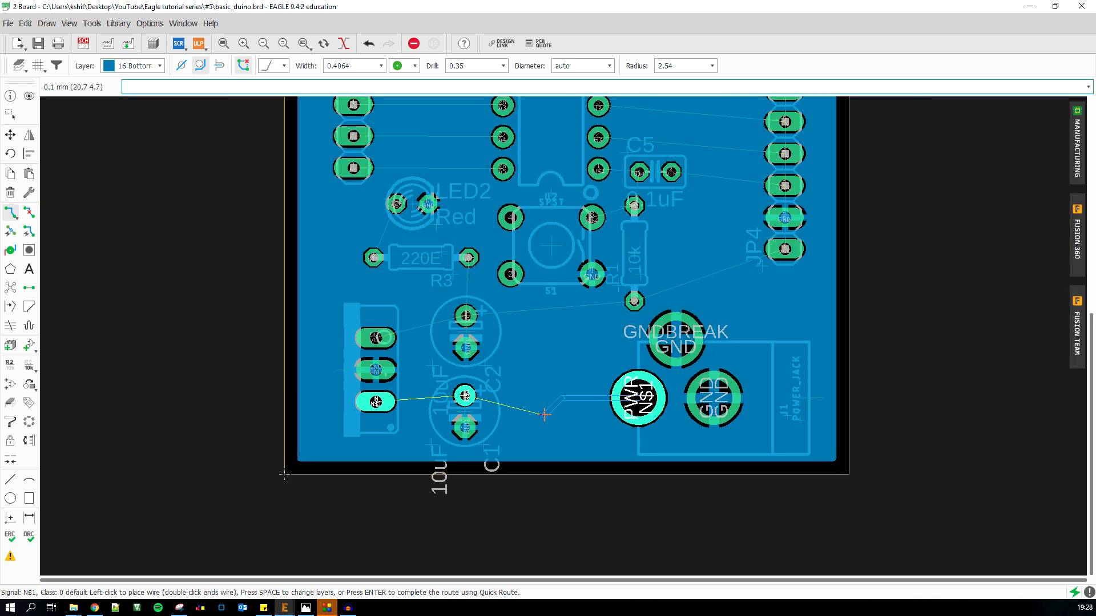
scroll(510, 407, up, 2)
scroll(511, 407, up, 3)
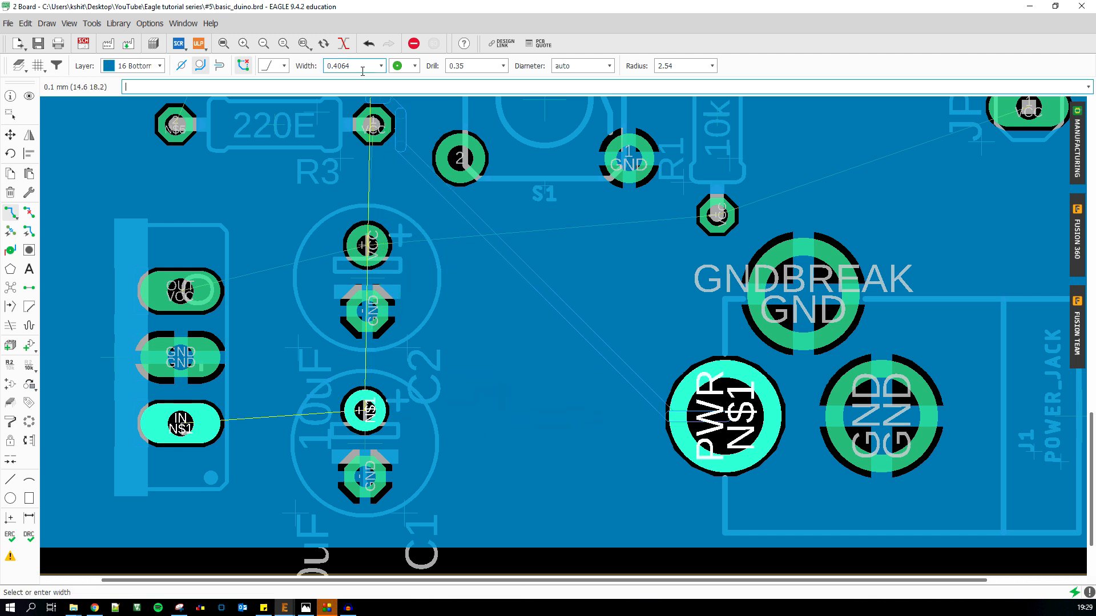
scroll(361, 68, down, 4)
scroll(361, 68, up, 1)
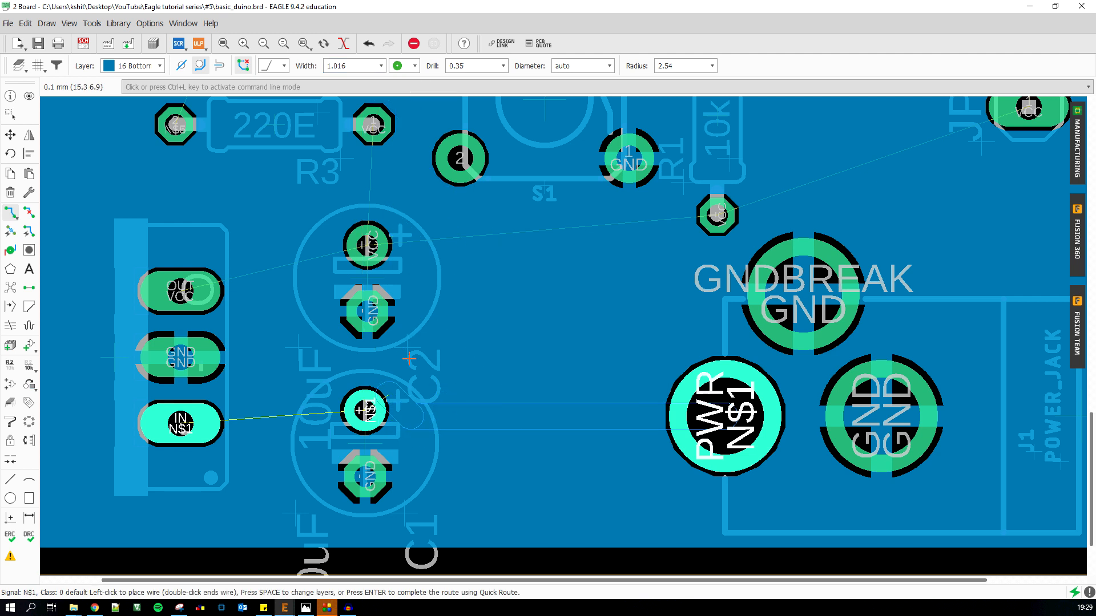
scroll(365, 69, down, 1)
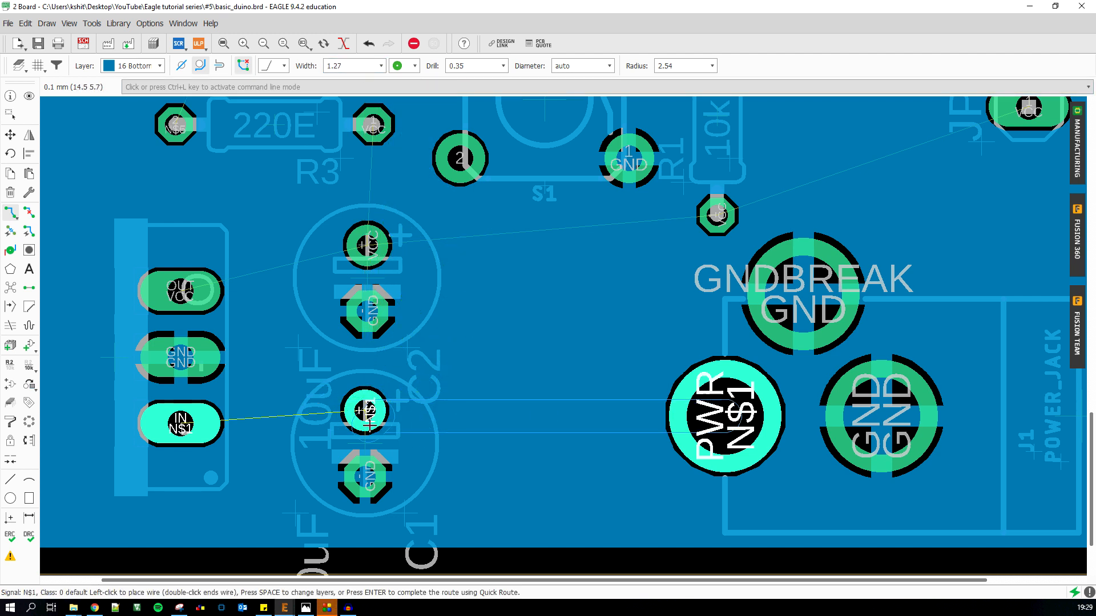
click(361, 411)
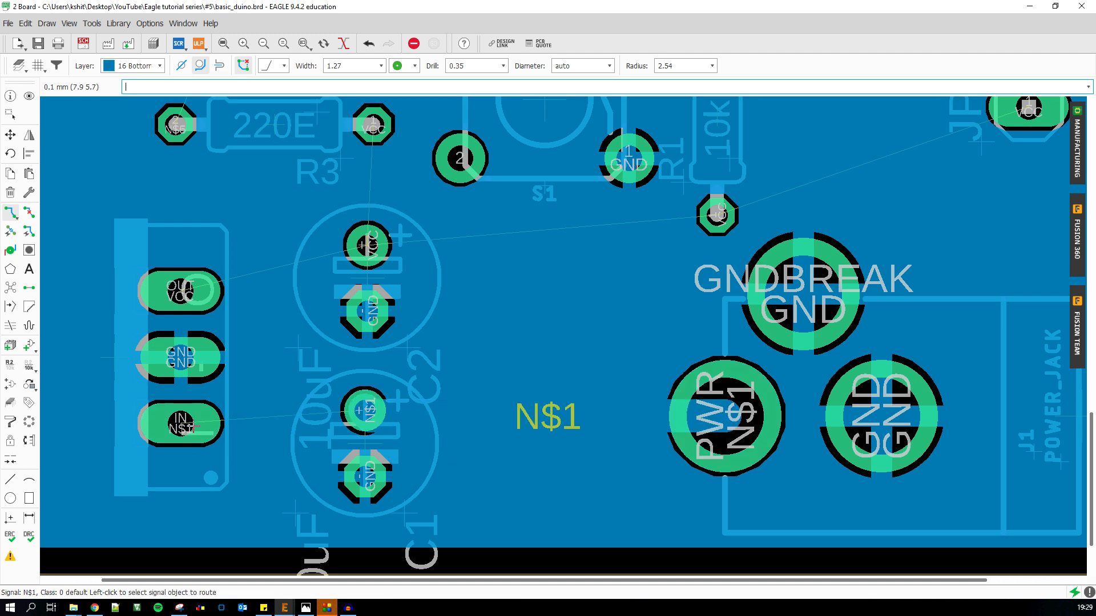
Route signal N$1 with a 1.27 width from the voltage regulator's IN pad to C1's positive pad
click(179, 425)
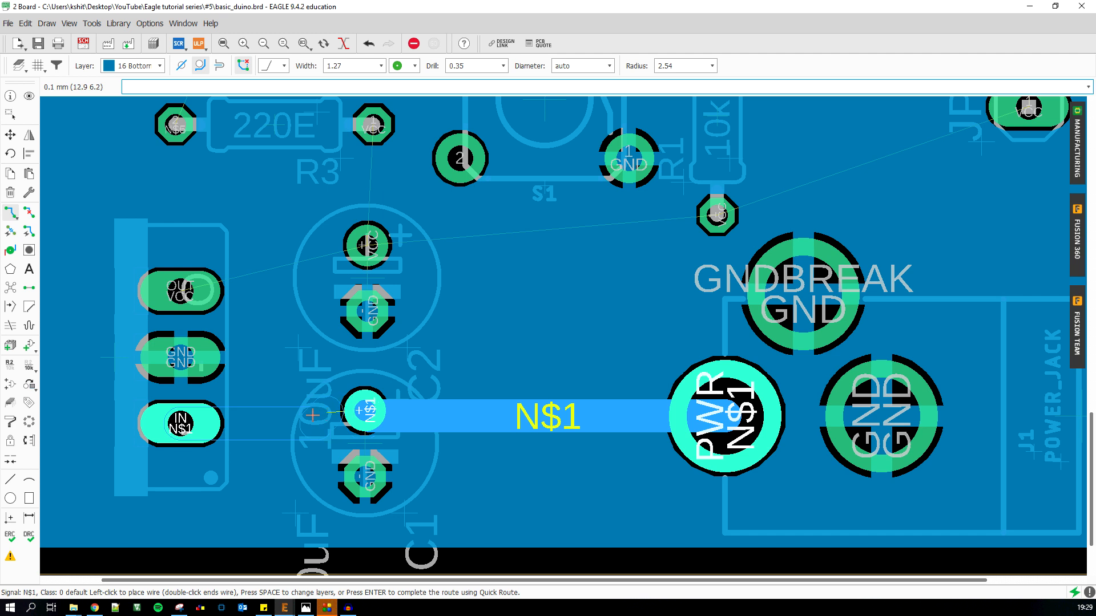
click(319, 412)
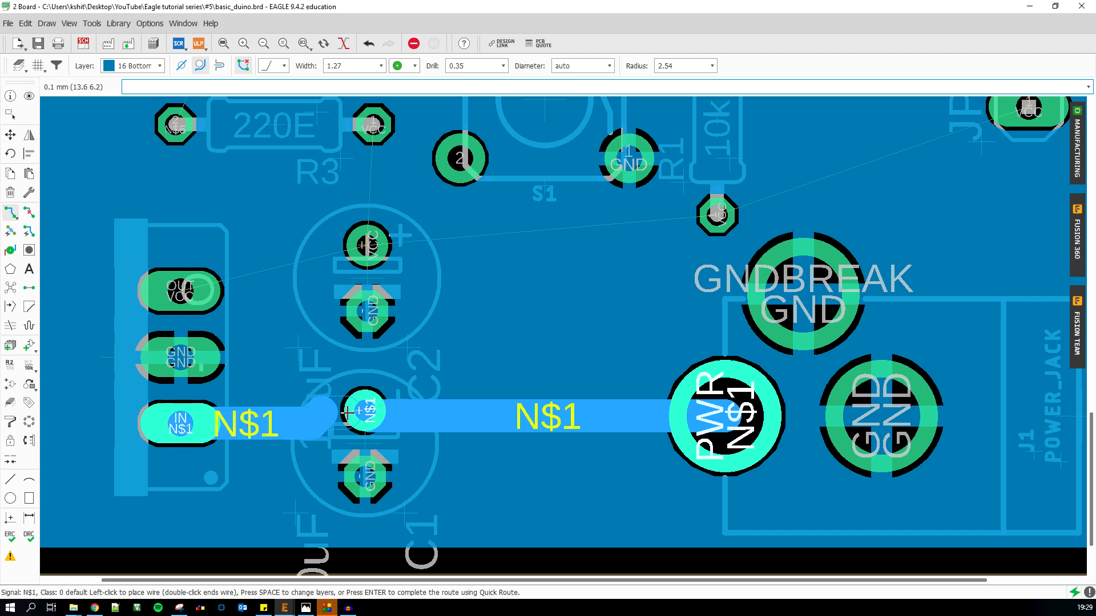
key(Escape)
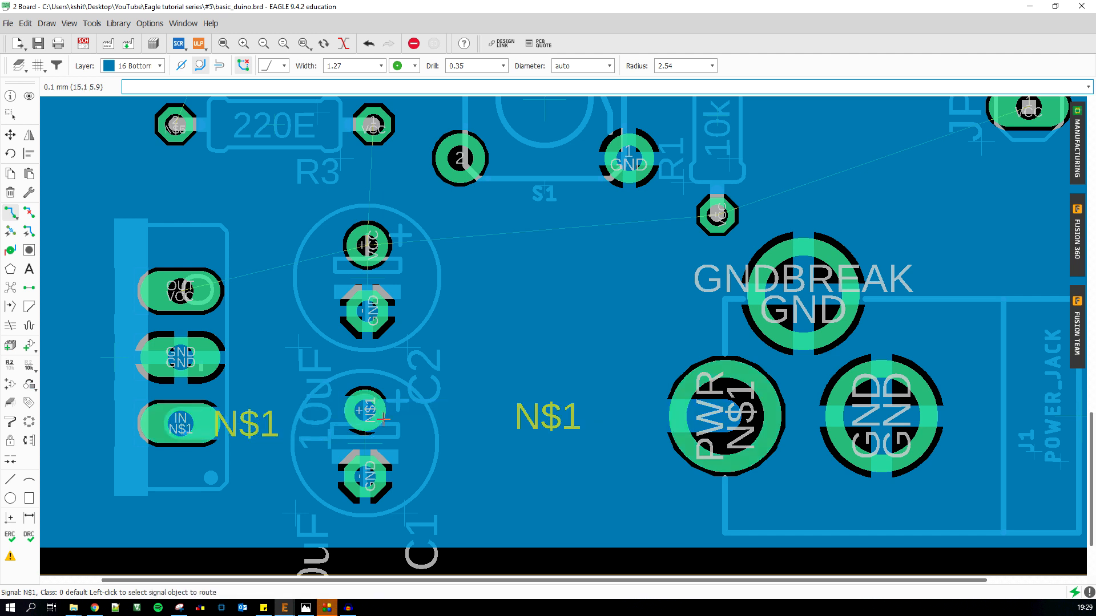
Undo the 1.27-wide N$1 traces and reroute N$1 from the power jack's PWR pad to C1's positive pad at 1.016 width
key(ctrl+z)
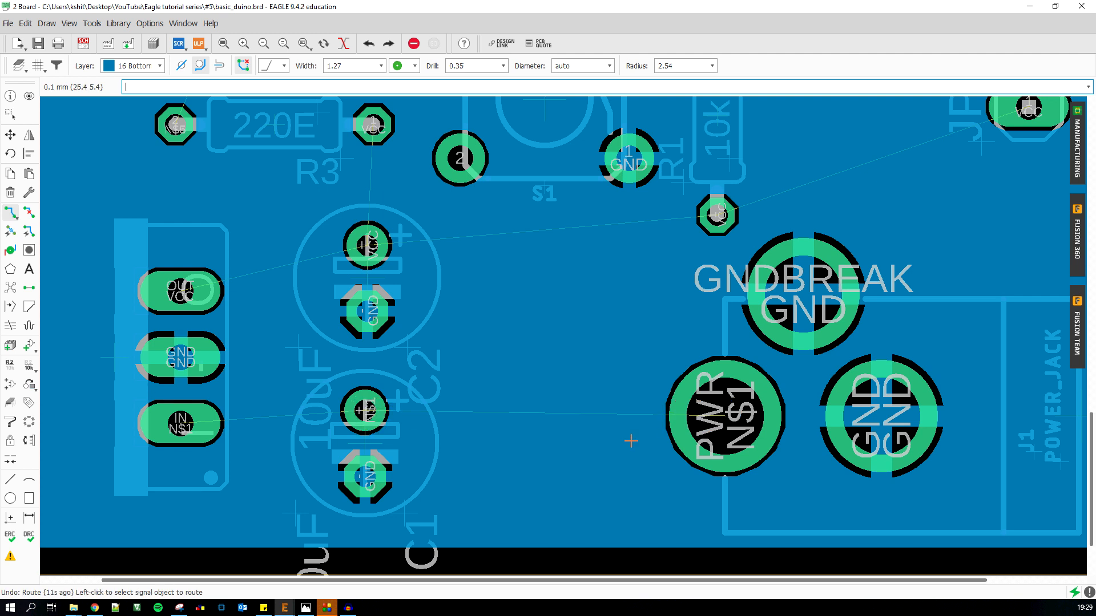
triple_click(355, 66)
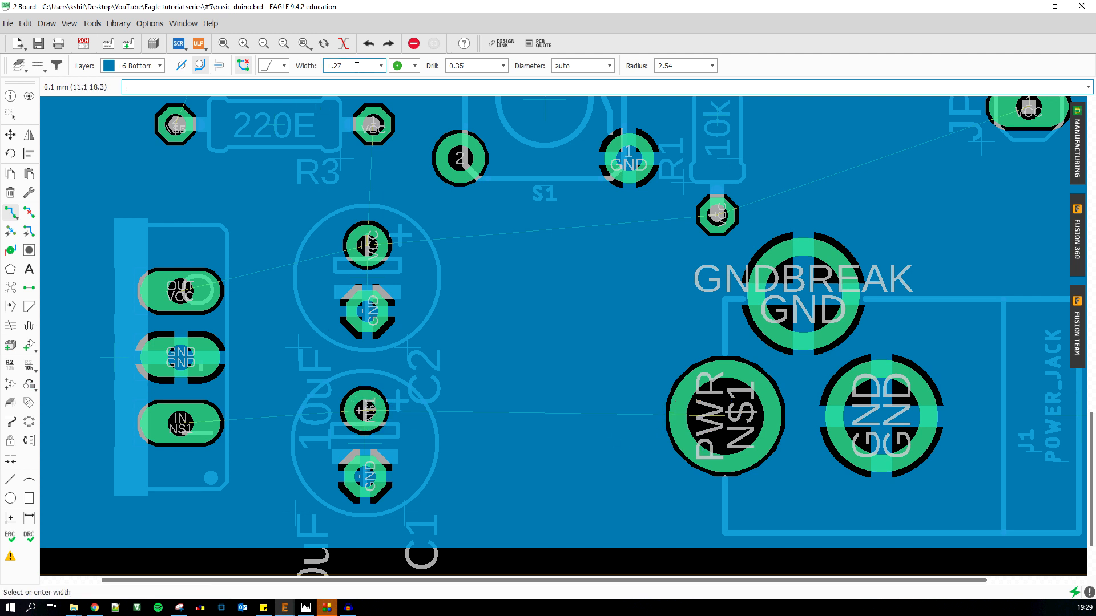
text(0.8128)
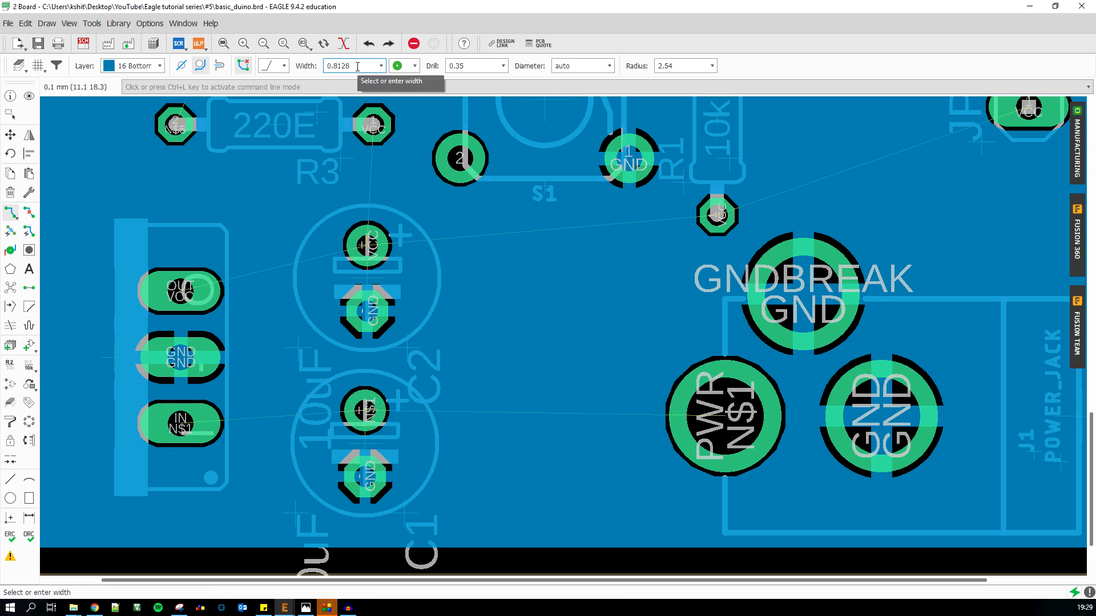
scroll(357, 67, down, 1)
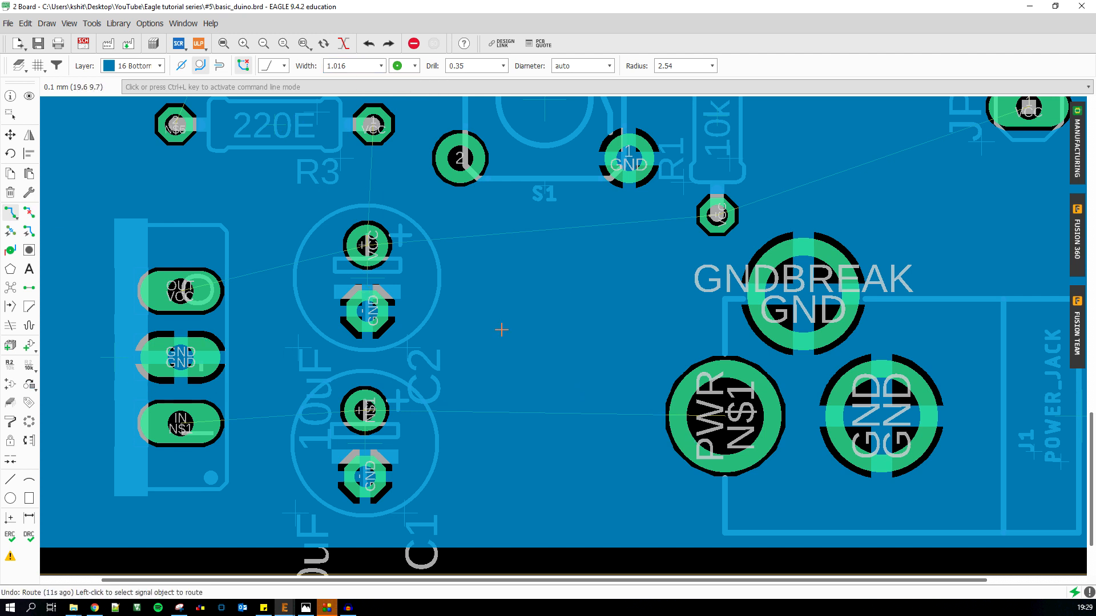
click(724, 415)
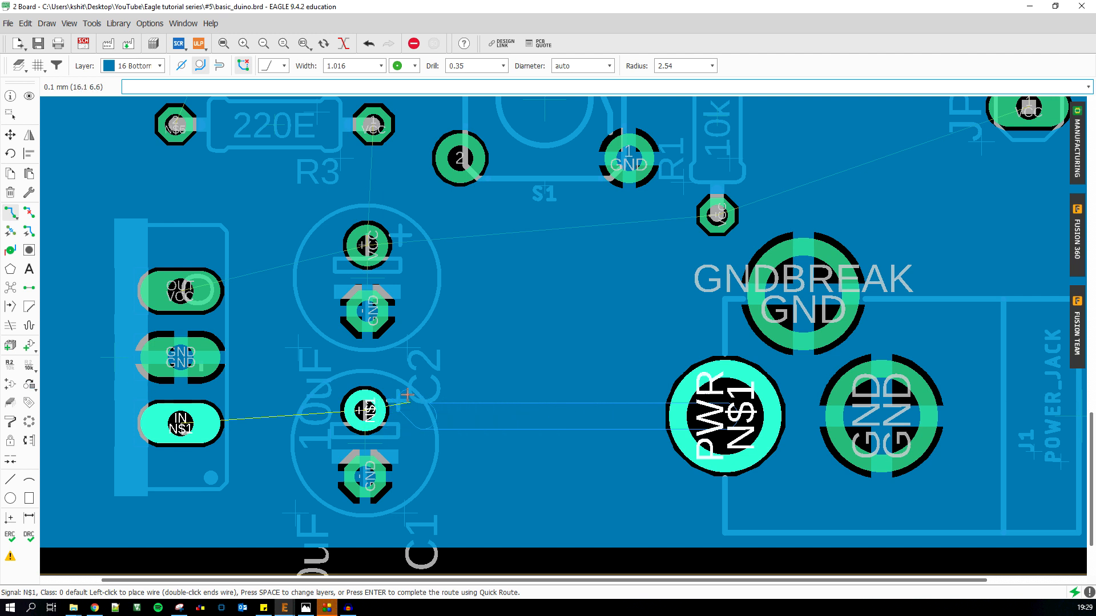
click(368, 408)
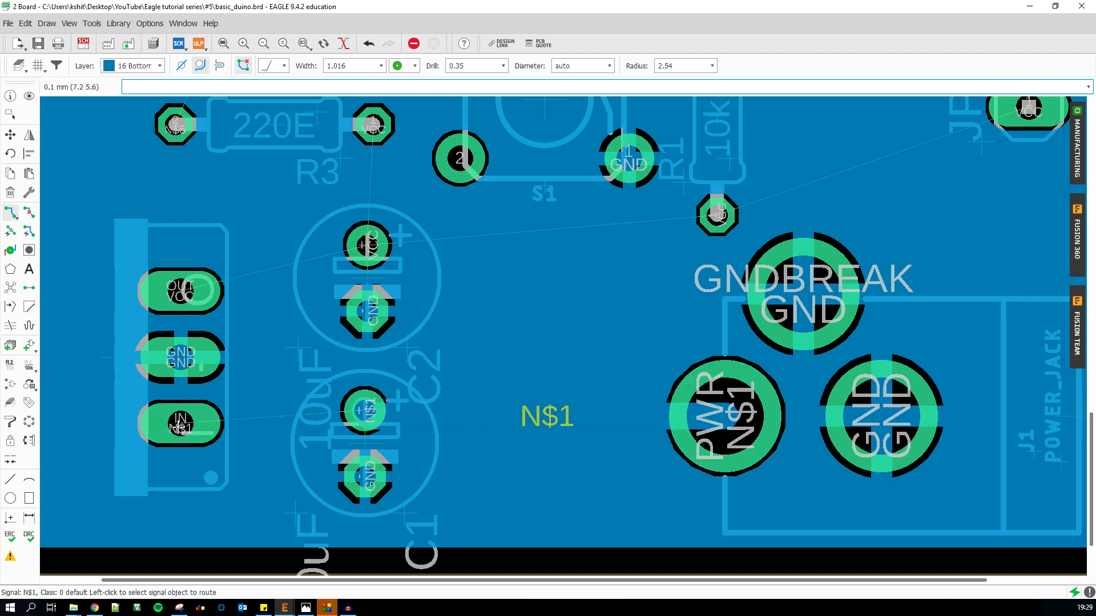
Move the 7805 voltage regulator U1 slightly up so its IN pad lines up with C1's positive pad
click(10, 135)
click(110, 359)
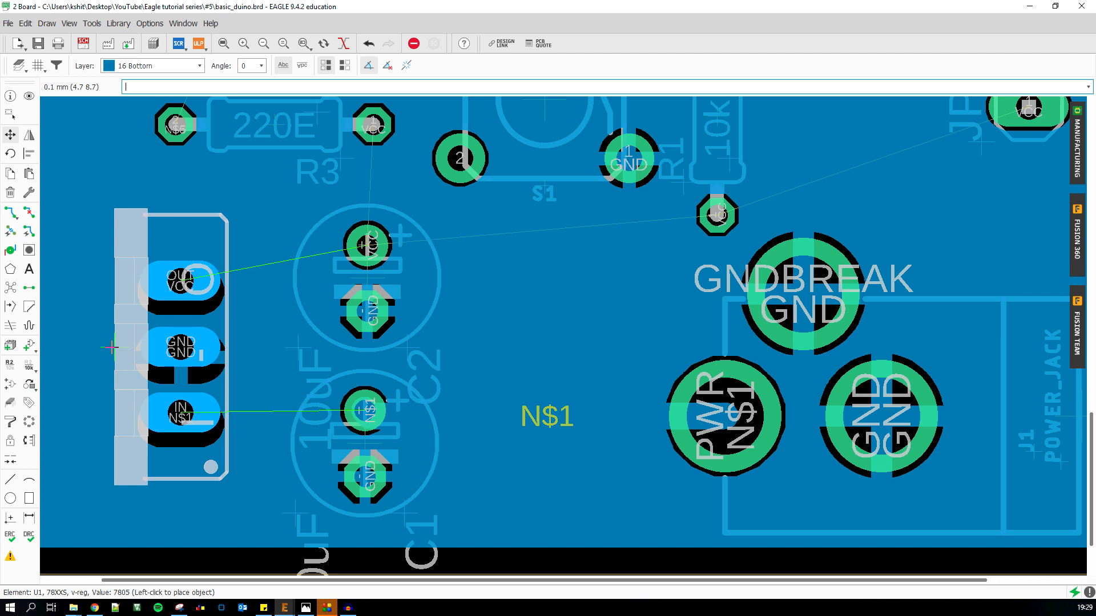
click(111, 347)
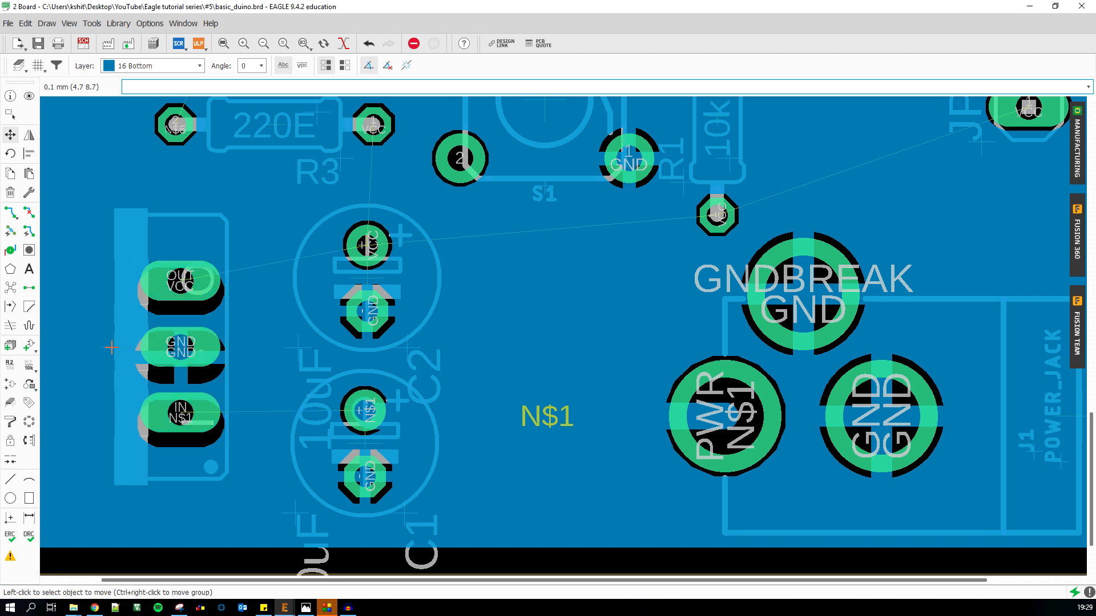
Route signal N$1 with a 1.016 width from the regulator's IN pad to C1's positive pad
click(10, 213)
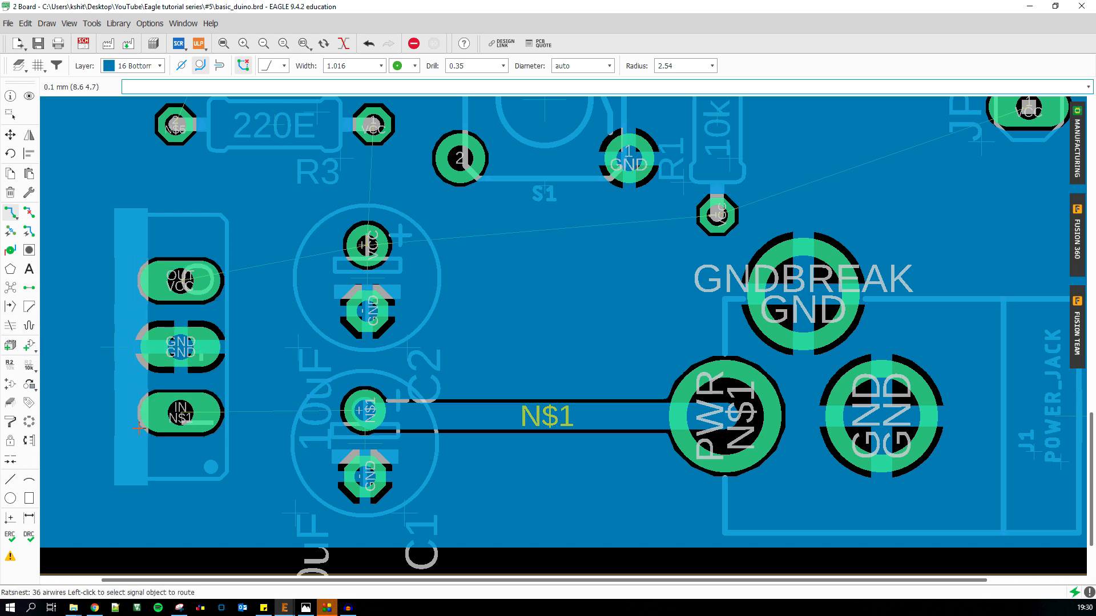
scroll(180, 420, up, 2)
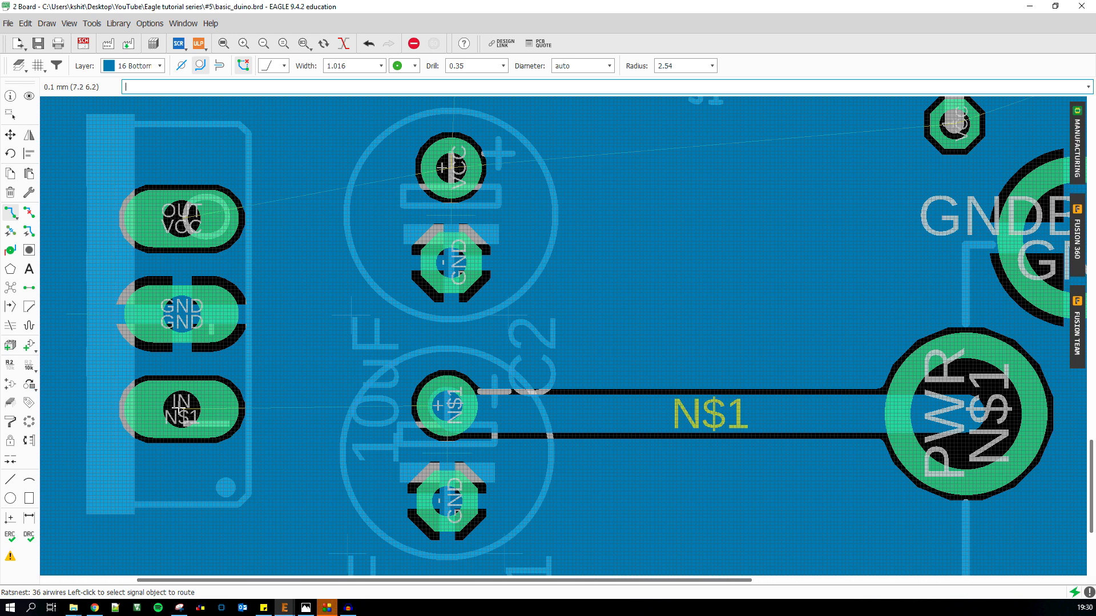
click(181, 409)
click(441, 407)
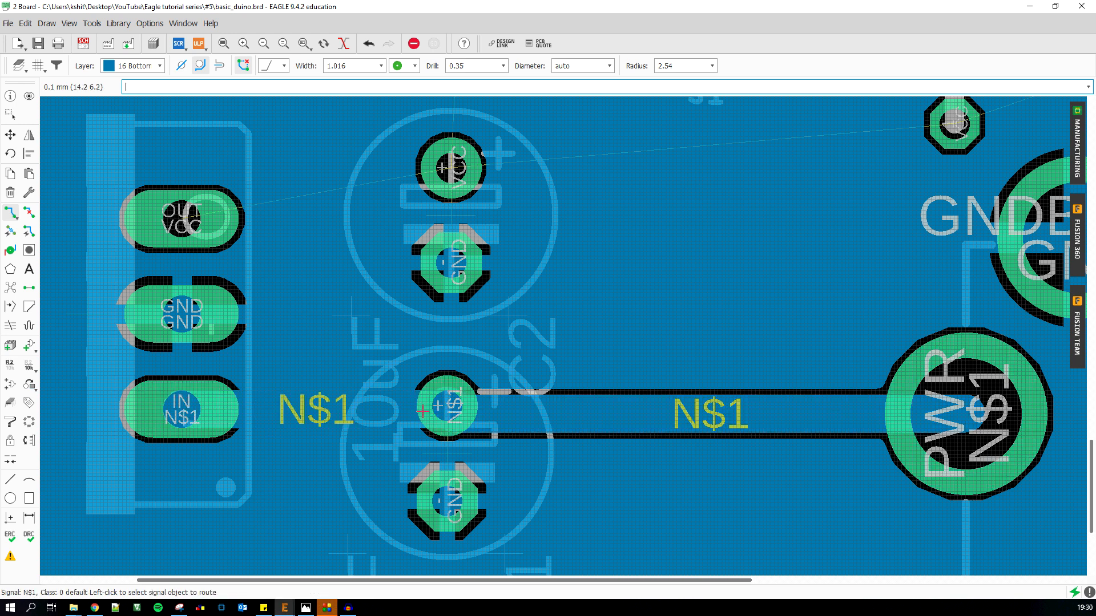
Route VCC with a 1.016 width from the regulator's OUT pad to C2's positive pad
scroll(441, 407, down, 3)
scroll(347, 344, up, 2)
click(227, 302)
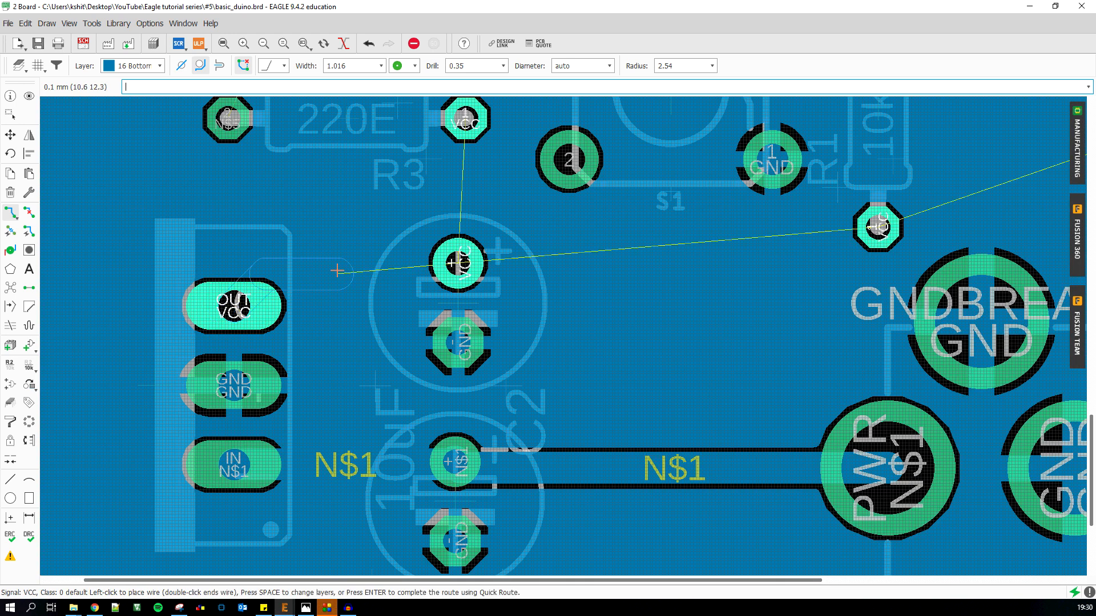
click(456, 263)
scroll(461, 264, down, 3)
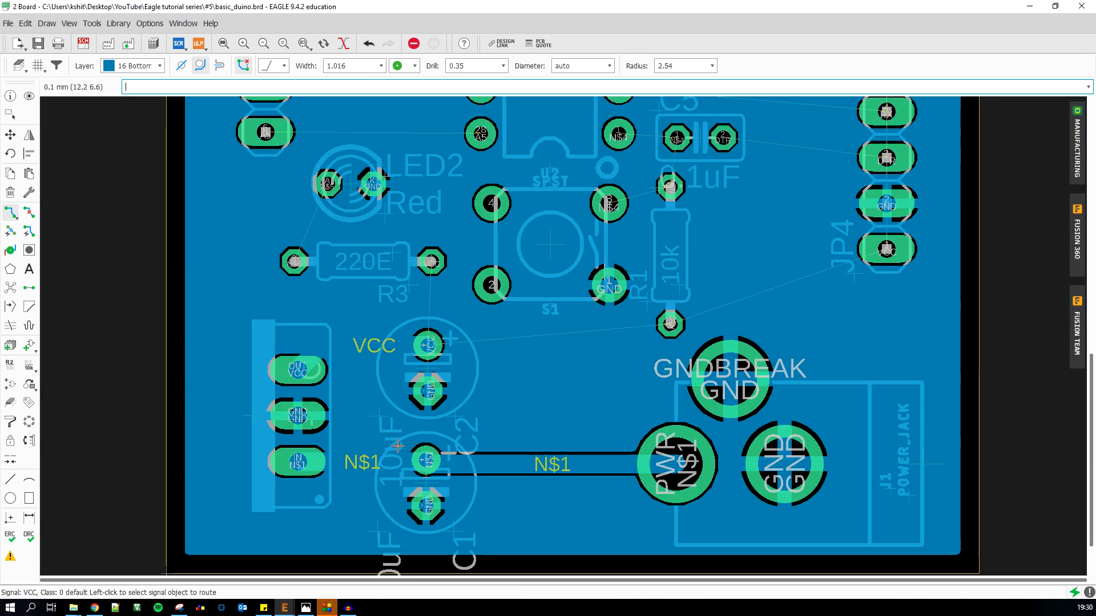
scroll(288, 372, up, 1)
scroll(289, 372, up, 2)
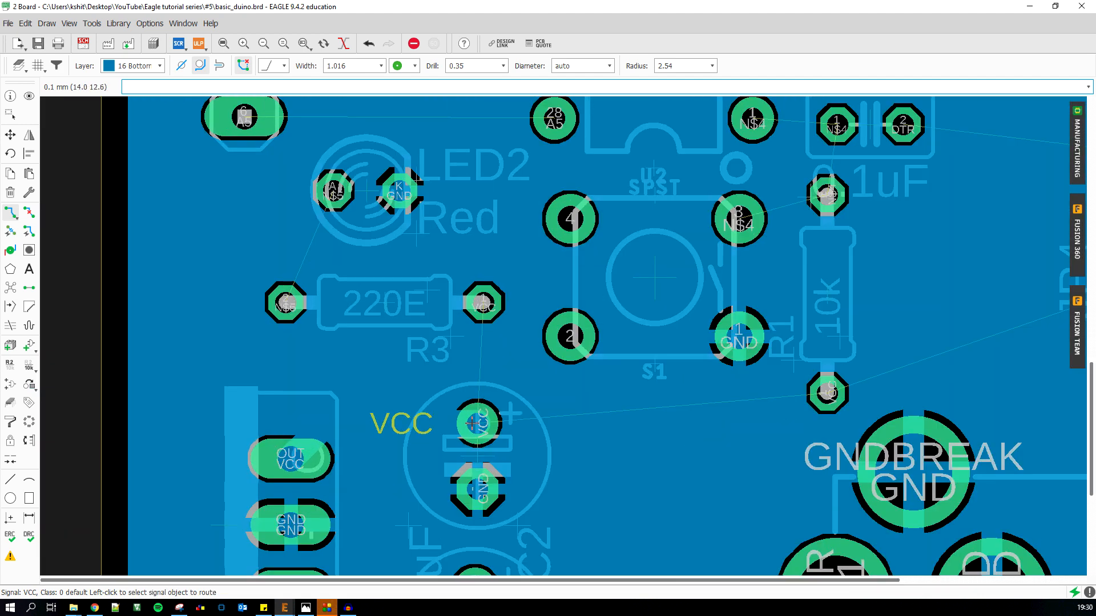
Set the trace width to 0.4064 and route VCC from C2's positive pad up to resistor R3
scroll(363, 68, up, 1)
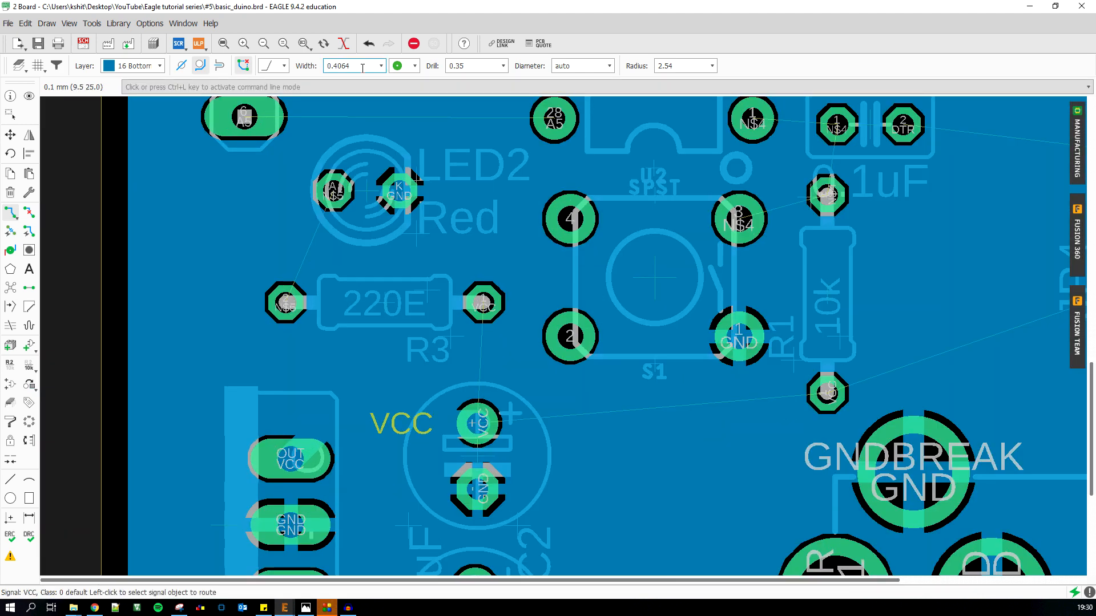
click(473, 421)
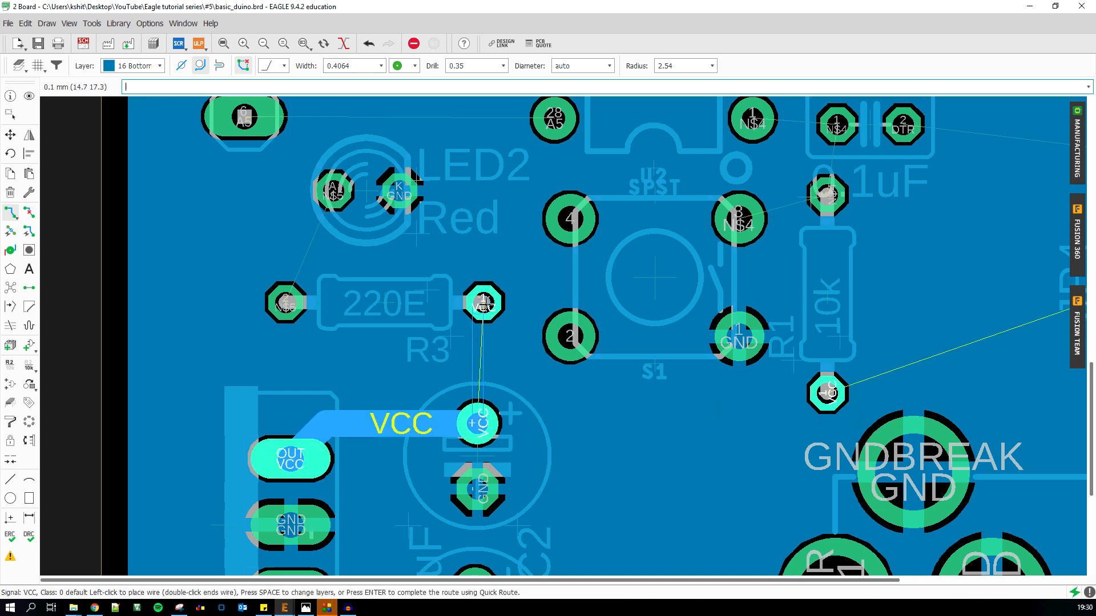
key(Escape)
Route N$5 from LED2's anode to R3's other pad and refill the GND polygon with Ratsnest
click(324, 188)
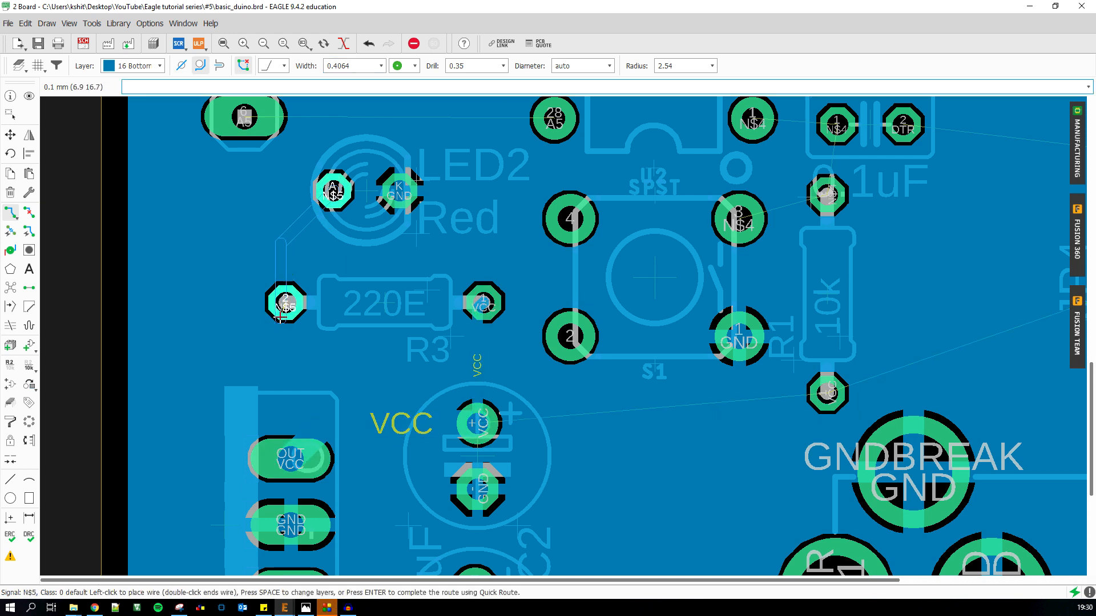
click(283, 303)
click(10, 287)
scroll(171, 459, down, 5)
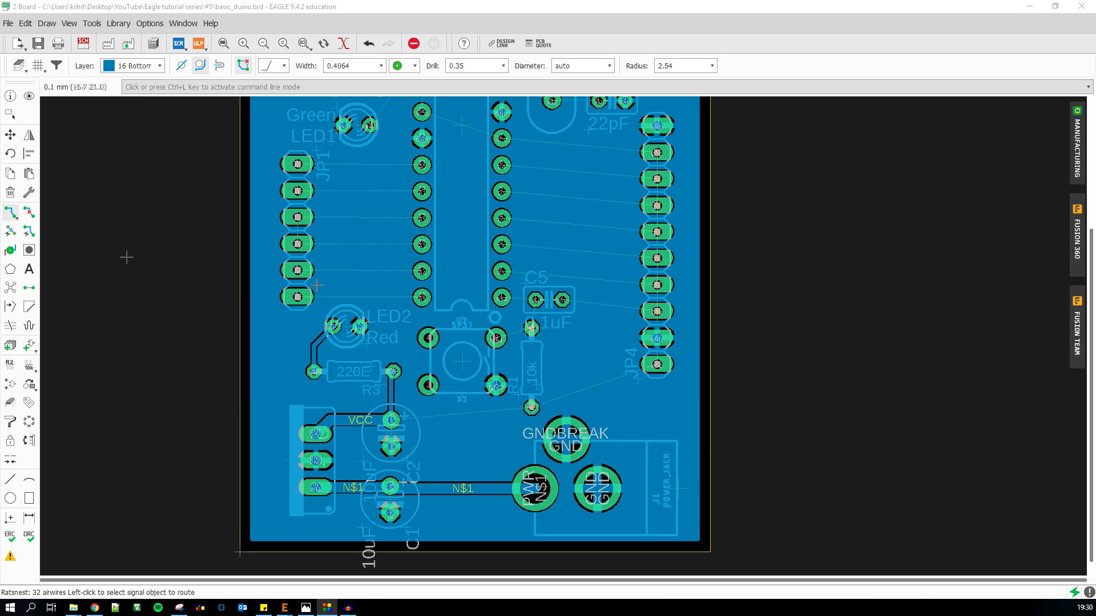
Route D13 from JP2's pin 5 to the 328P's pin 19, then from the same header pin to resistor R2
scroll(494, 450, down, 3)
scroll(396, 222, up, 8)
click(278, 248)
click(587, 249)
scroll(327, 349, up, 3)
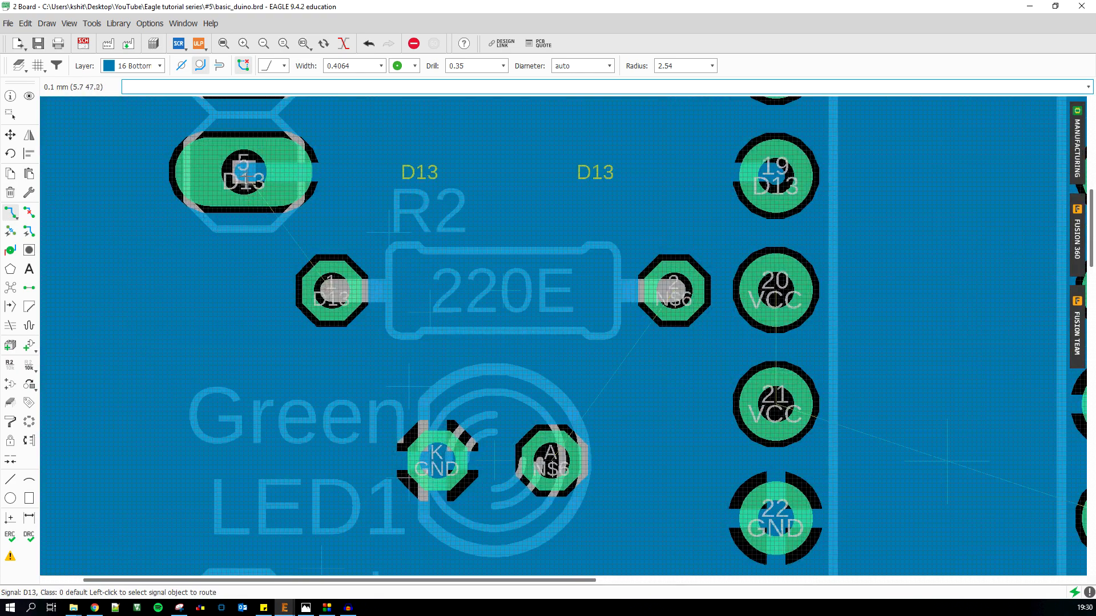
click(245, 174)
click(332, 291)
Route N$6 from LED1's anode to R2's pad 2 and refill the GND polygon with Ratsnest
click(551, 461)
click(674, 292)
click(10, 288)
scroll(374, 295, down, 8)
scroll(376, 413, up, 3)
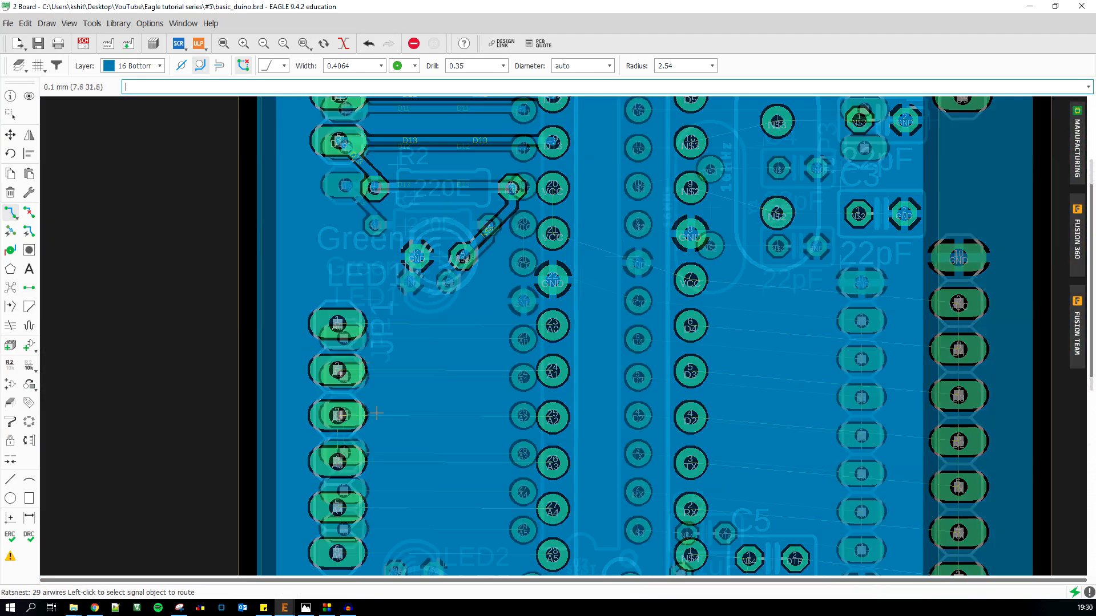
Shift header JP1 slightly to the right, keeping its pins beside the 328P's analog pins
scroll(377, 413, up, 1)
middle_drag(377, 414, 360, 335)
click(11, 134)
click(314, 370)
scroll(317, 372, down, 3)
click(317, 370)
Route A0 through A5 straight across from JP1 to the 328P at 0.4064 width and refill the polygon with Ratsnest
click(11, 212)
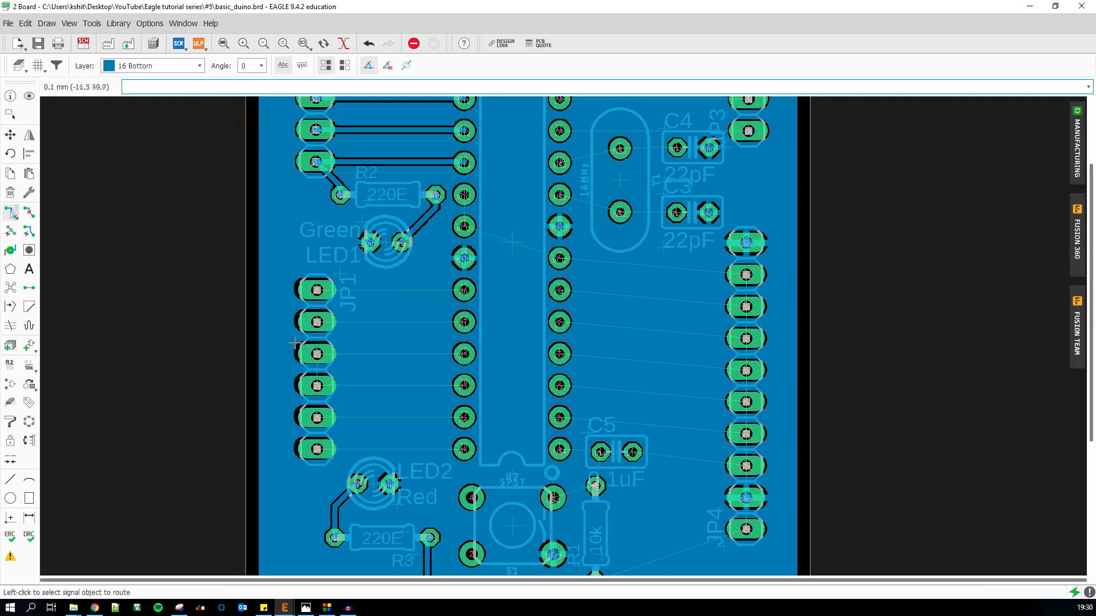
scroll(343, 354, up, 2)
click(407, 386)
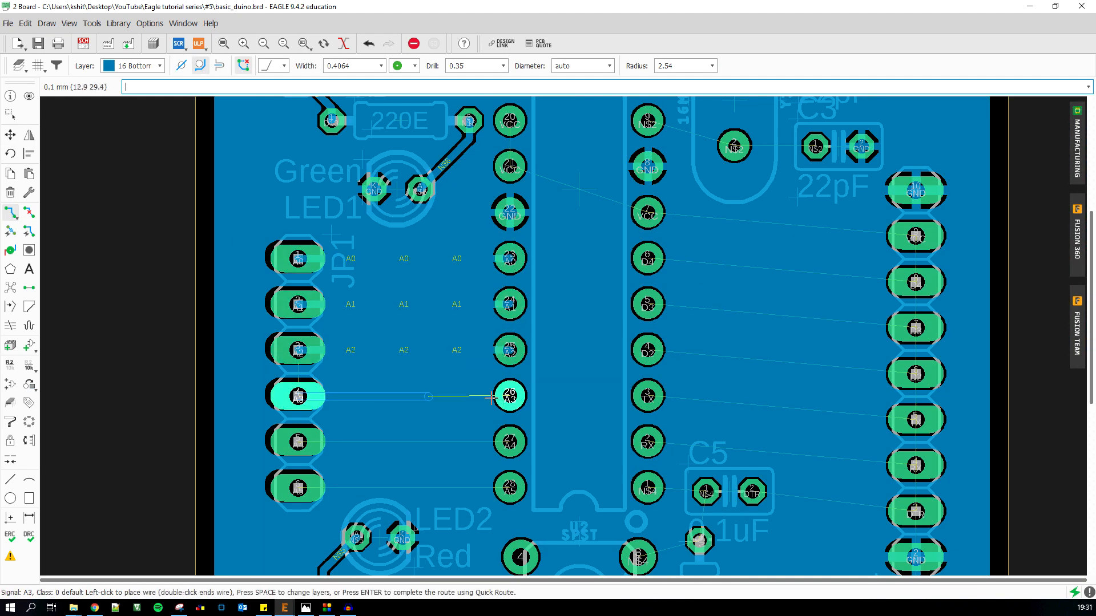
click(509, 396)
click(510, 442)
click(298, 442)
click(298, 488)
click(510, 488)
click(10, 288)
Route JP3's upper three signals, including D7 and D6, straight across to the 328P and refill the polygon with Ratsnest
scroll(308, 311, down, 5)
scroll(463, 227, up, 5)
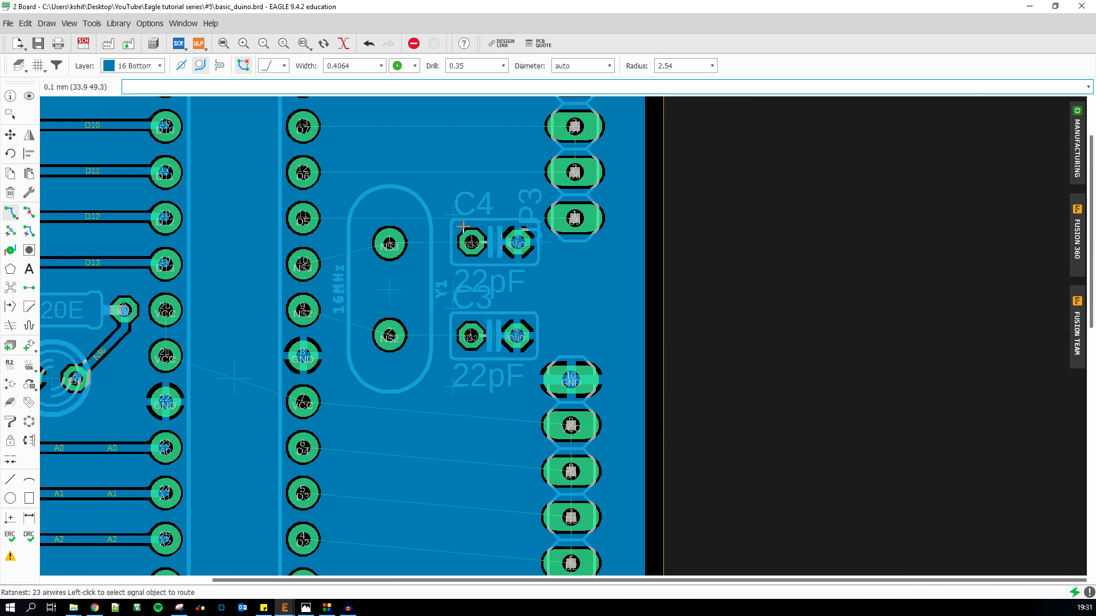
middle_drag(463, 228, 514, 355)
click(625, 209)
click(355, 209)
click(354, 255)
click(626, 255)
click(626, 301)
click(355, 301)
scroll(356, 334, up, 4)
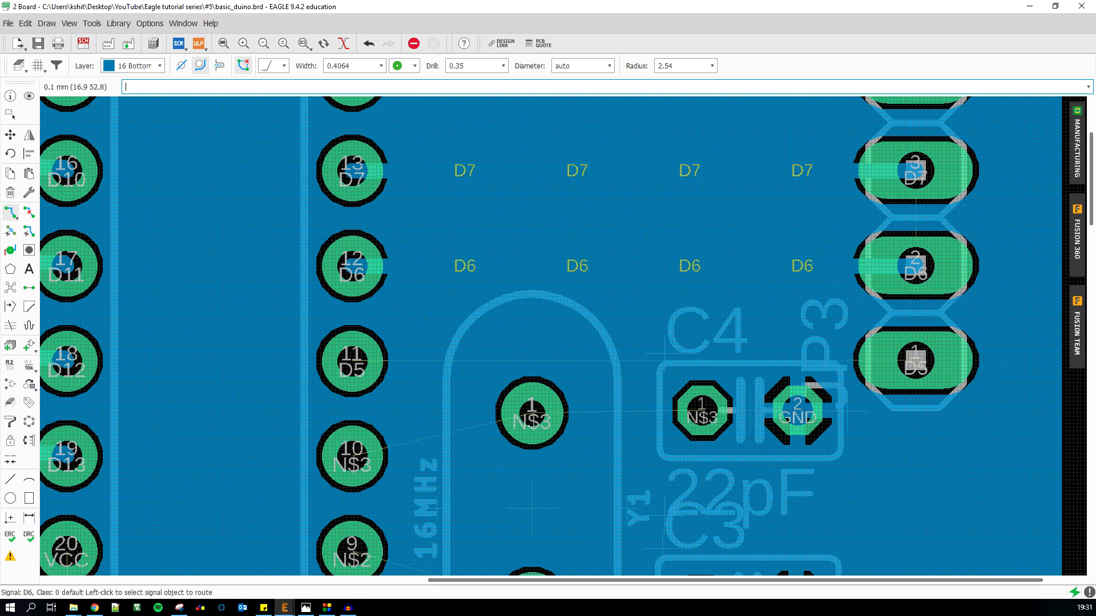
click(10, 288)
Route D5 from the 328P's pin 11 over the top of crystal Y1 to JP3's pin 1
scroll(422, 348, up, 1)
middle_drag(422, 349, 288, 350)
click(200, 365)
click(360, 301)
click(878, 364)
scroll(799, 298, down, 2)
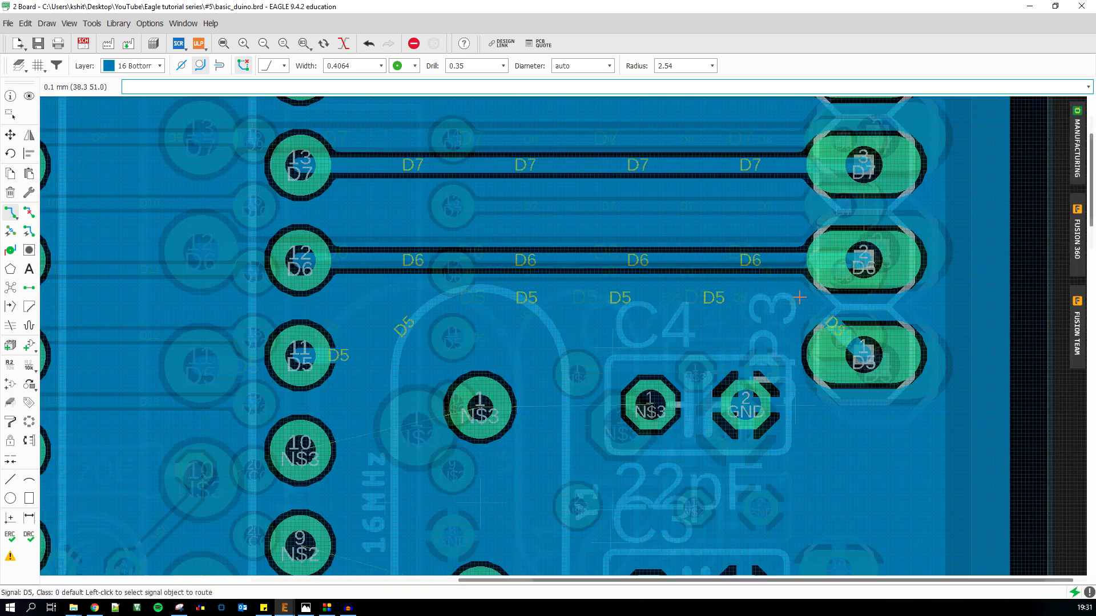
scroll(800, 297, down, 2)
scroll(536, 337, down, 3)
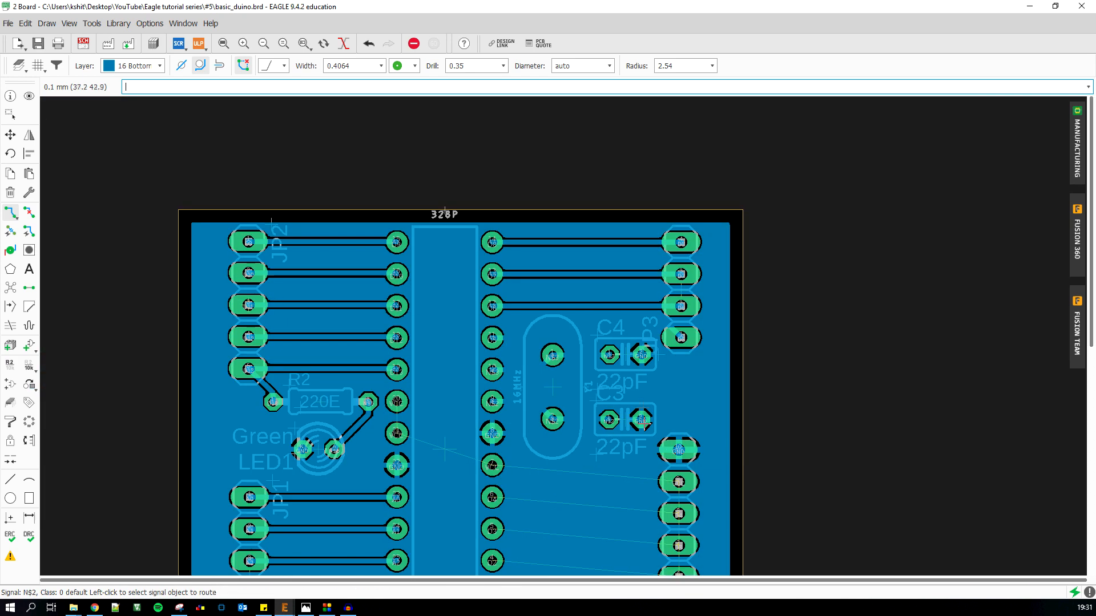
Route D4 from the 328P's pin 6 with an angled bend to JP4's pin 8 and refill the polygon with Ratsnest
middle_drag(645, 424, 610, 221)
scroll(535, 250, up, 3)
click(404, 327)
scroll(463, 280, down, 2)
scroll(582, 315, up, 4)
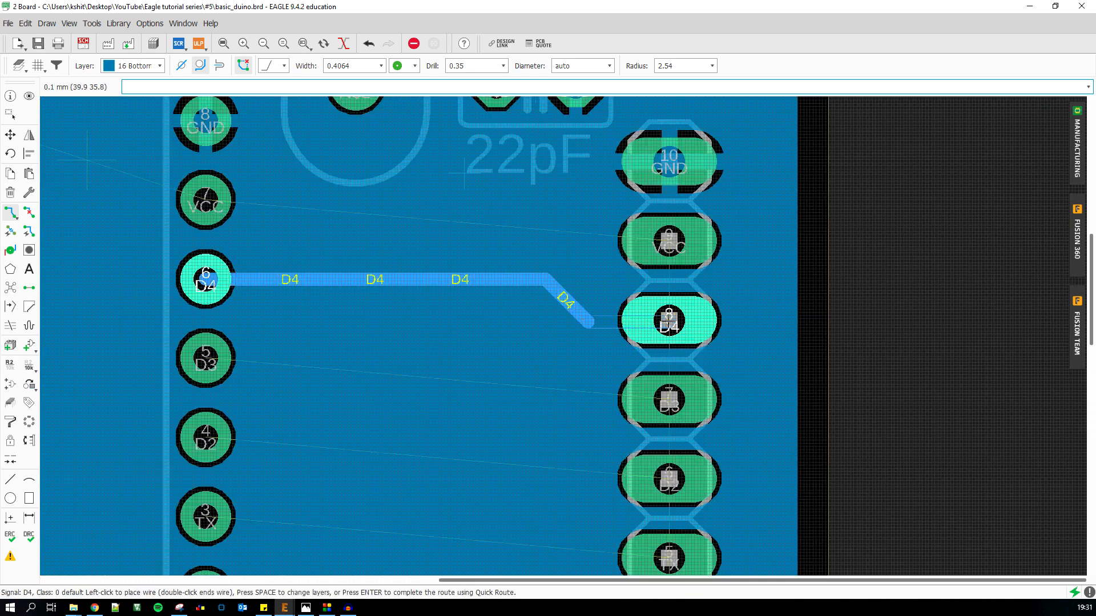
click(669, 320)
click(10, 288)
Route D3 from the 328P's pin 5 with an angled bend to JP4's pin 7 and refill the polygon with Ratsnest
scroll(535, 389, up, 2)
click(112, 333)
click(534, 385)
click(670, 383)
scroll(517, 293, down, 3)
click(10, 288)
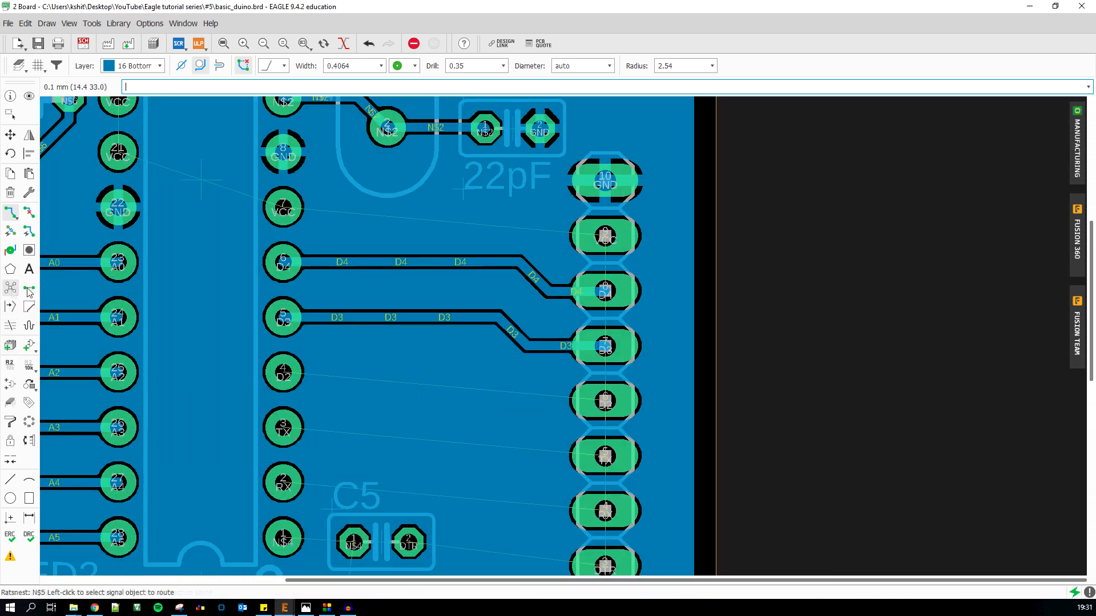
Route D2 from the 328P's pin 4 with an angled bend to JP4's pin 6 and refill the polygon with Ratsnest
scroll(320, 366, up, 1)
click(109, 361)
click(398, 394)
click(494, 393)
scroll(536, 371, down, 4)
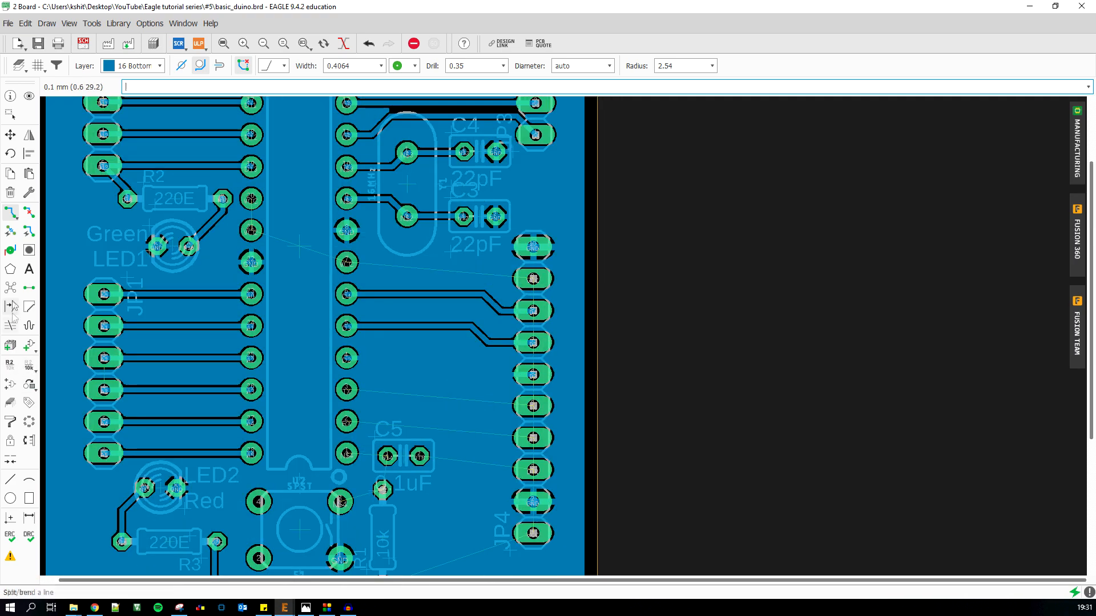
click(11, 288)
Route TX from the 328P's pin 3 with an angled bend to JP4's pin 5
scroll(488, 389, up, 3)
click(245, 391)
scroll(462, 445, up, 4)
click(510, 384)
click(680, 382)
scroll(643, 354, down, 3)
Route RX from the 328P's pin 2 with an angled bend to JP4's pin 4
click(279, 398)
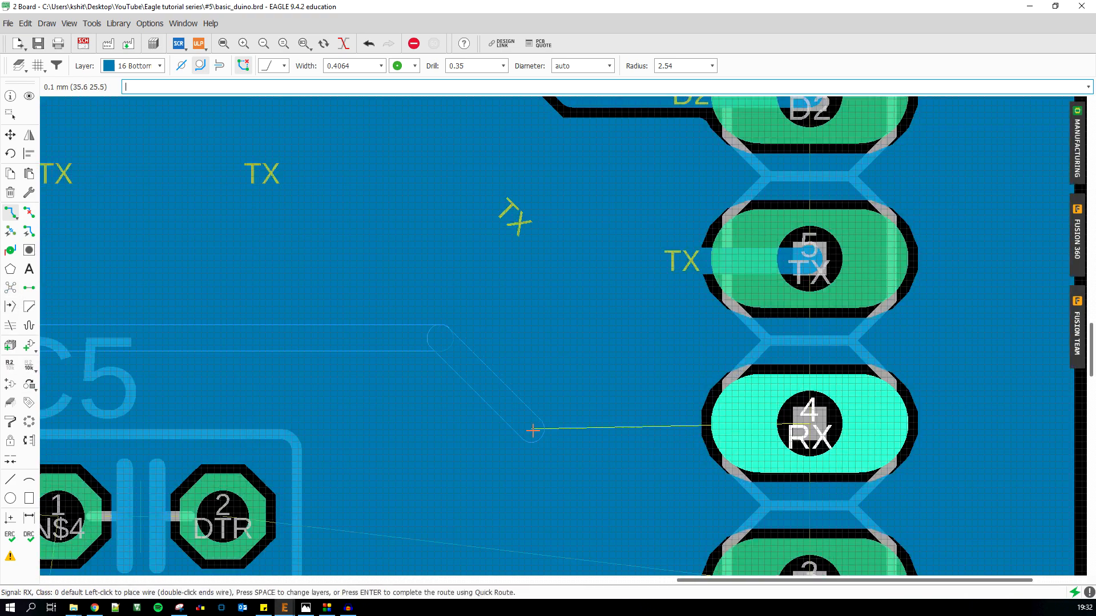
click(809, 425)
scroll(565, 428, down, 3)
scroll(566, 425, up, 4)
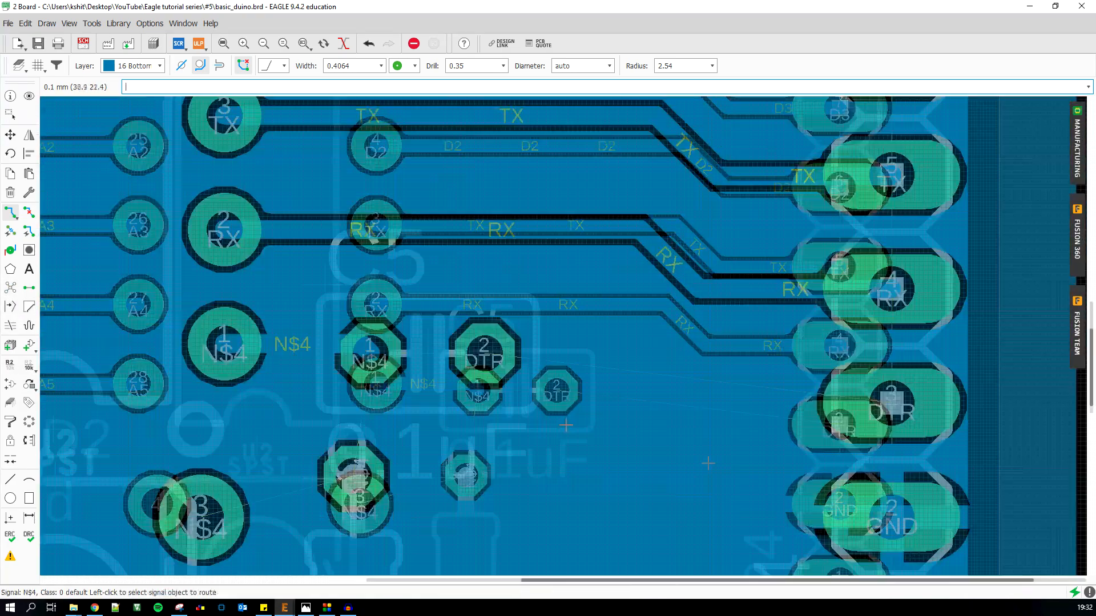
Route DTR from C5's pad 2 with an angled bend to JP4's pin 3 and refill the polygon with Ratsnest
click(484, 354)
click(749, 403)
click(892, 403)
scroll(801, 352, down, 6)
scroll(699, 465, up, 2)
click(10, 288)
scroll(657, 363, up, 6)
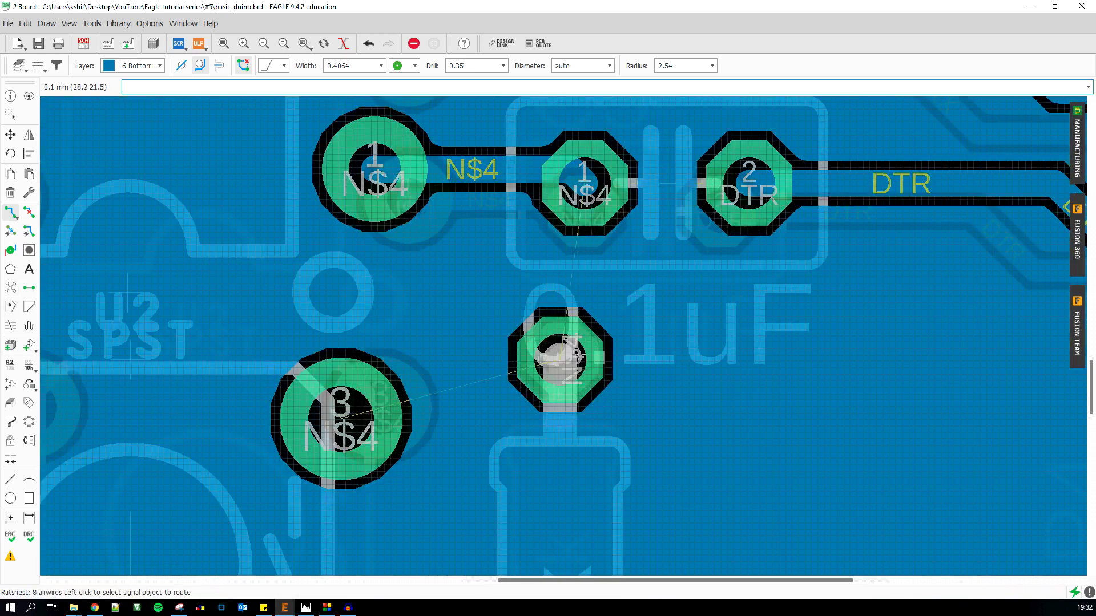
Move resistor R1 slightly so its upper pad lines up vertically with C5's pad 1
scroll(584, 341, down, 6)
click(10, 134)
scroll(365, 240, down, 2)
scroll(516, 376, up, 3)
click(519, 371)
click(518, 375)
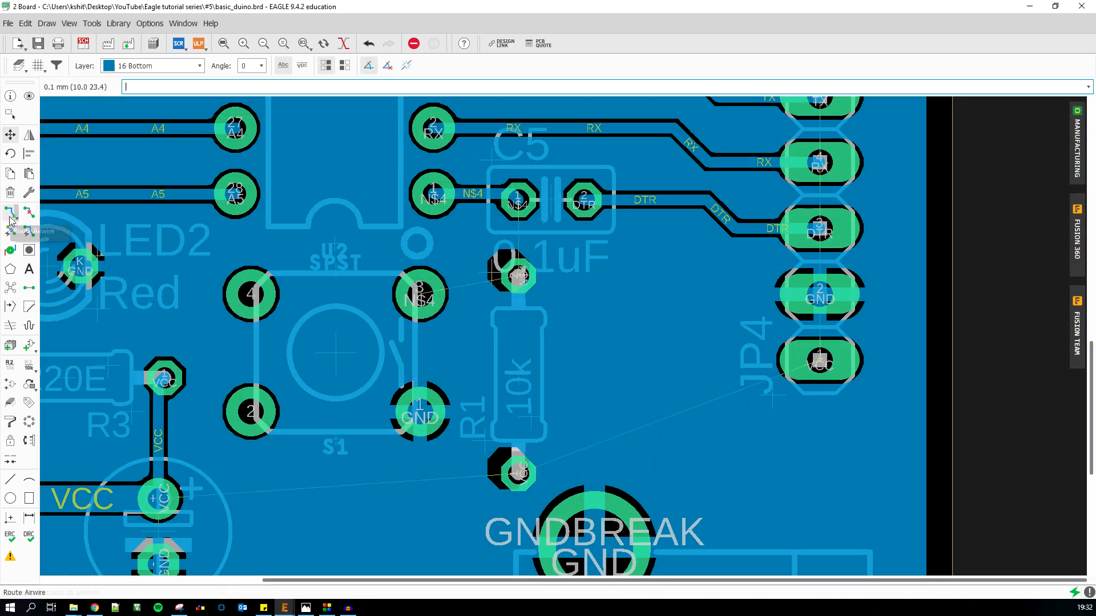
Route N$4 with 0.4064-wide traces from C5's pad 1 down to R1's upper pad and across to S1's pin 3
click(10, 221)
scroll(434, 291, down, 5)
scroll(337, 374, up, 3)
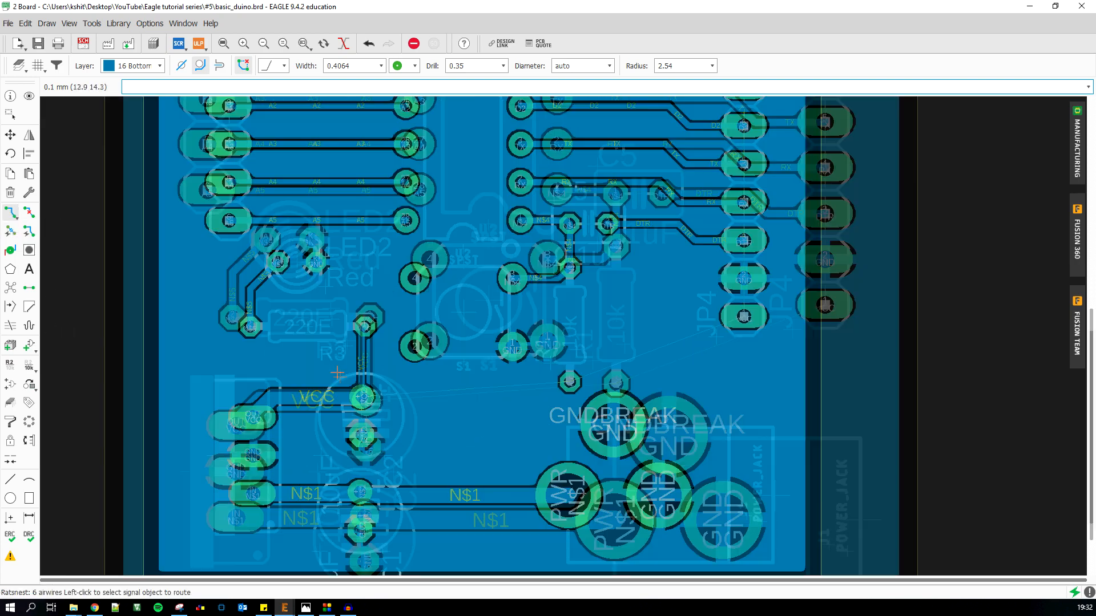
Route a 1.016-wide VCC trace from C2's positive pad up through the middle of the 328P to its pin 7
scroll(337, 374, up, 2)
click(373, 407)
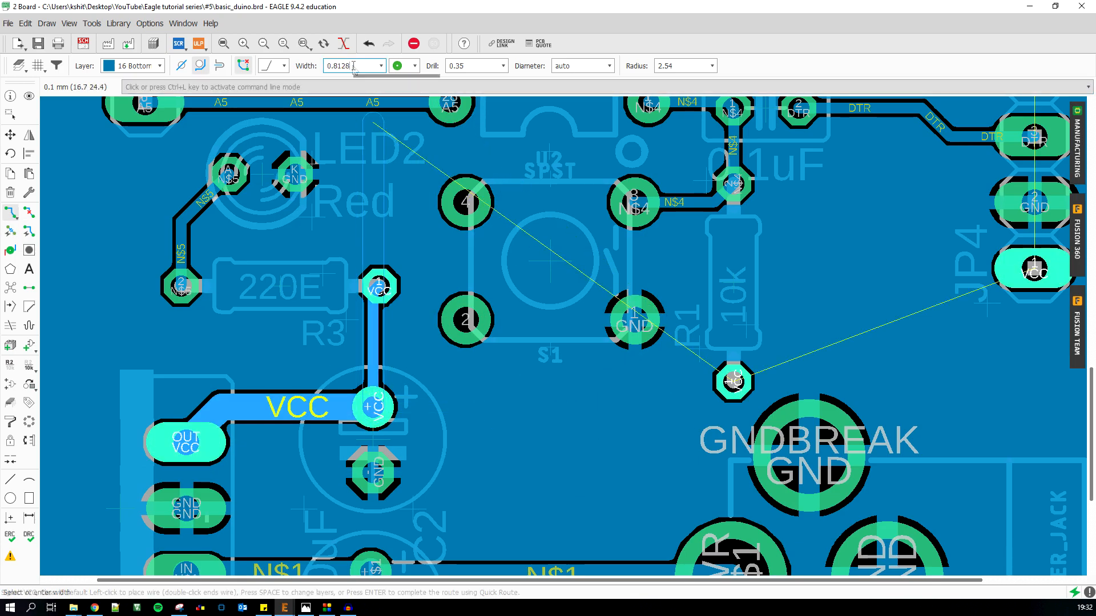
click(549, 359)
scroll(549, 359, down, 8)
scroll(556, 214, up, 7)
scroll(559, 274, up, 1)
click(559, 278)
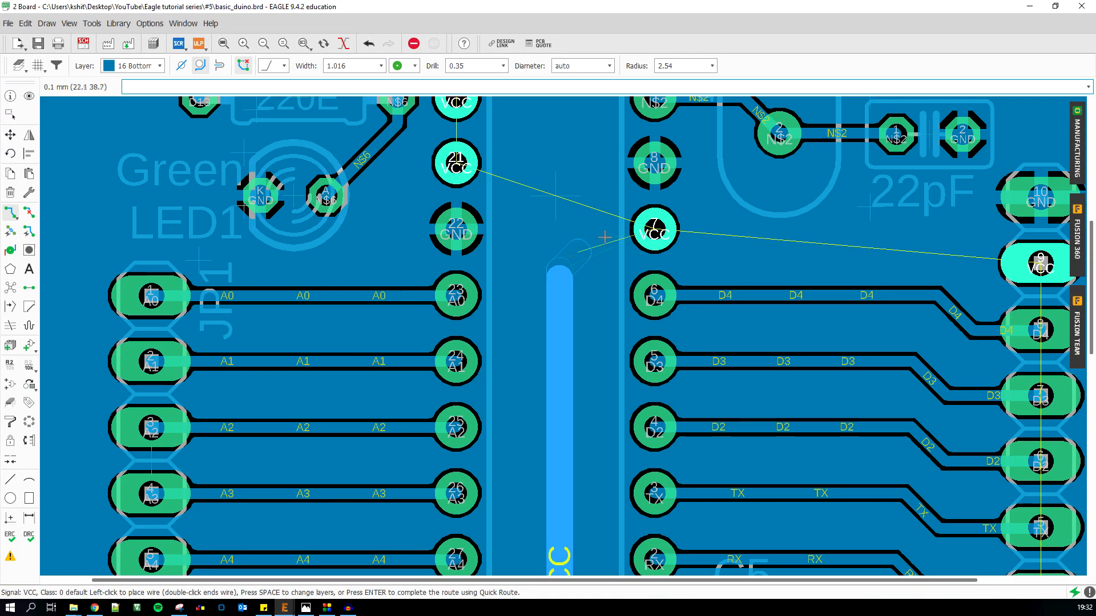
click(605, 237)
scroll(605, 237, down, 5)
scroll(425, 243, up, 7)
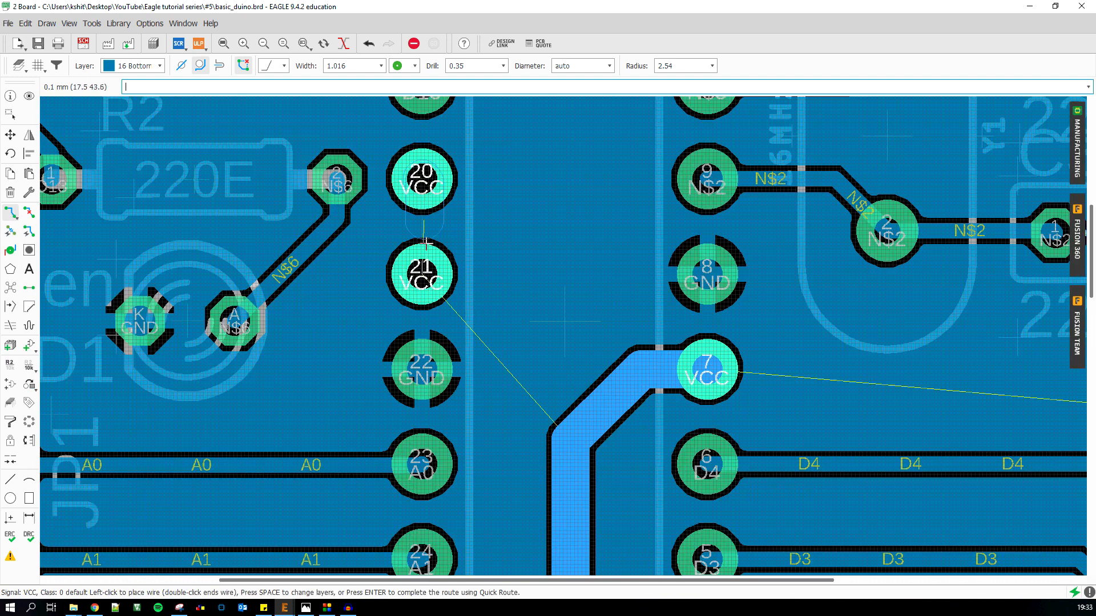
Branch 1.016-wide VCC traces from the central trace to the 328P's pins 20 and 21, refilling the polygon with Ratsnest
click(564, 448)
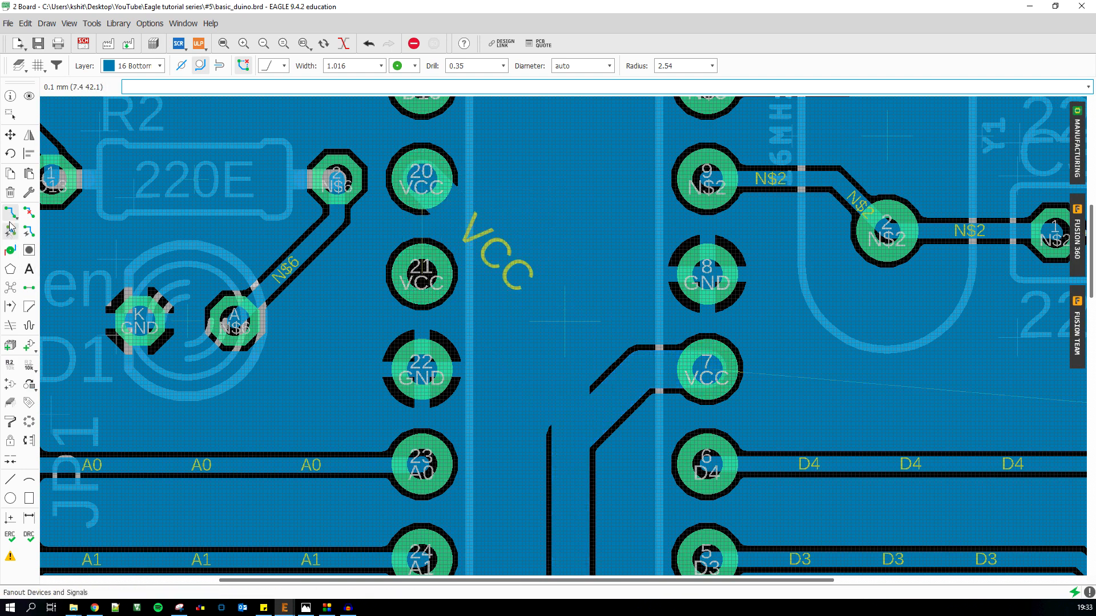
click(10, 288)
click(422, 274)
click(515, 274)
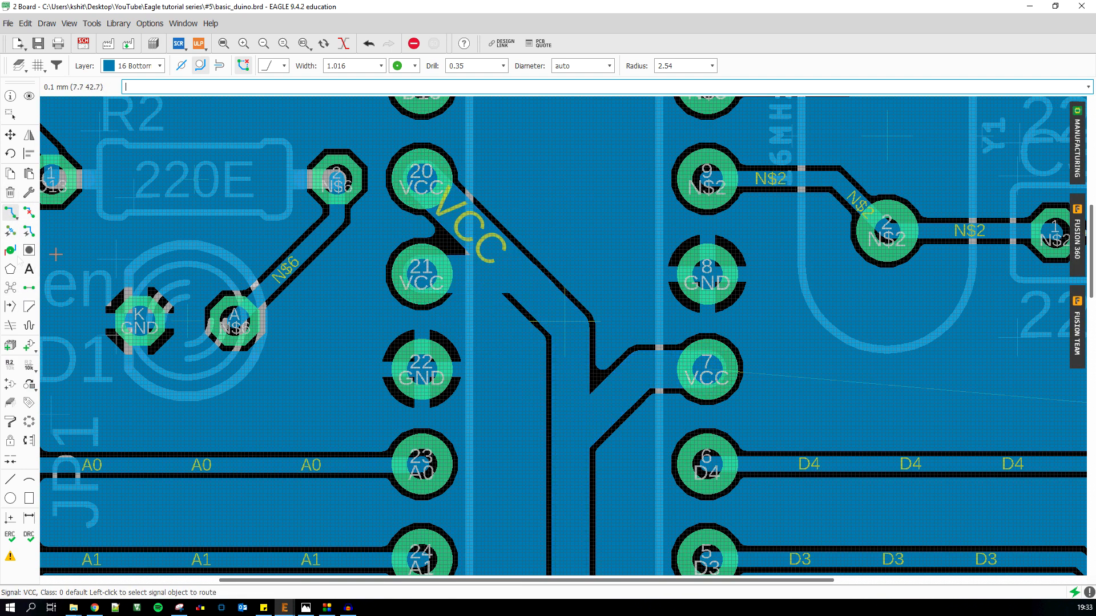
Route VCC 0.6096 wide from the 328P's pin 7 with an angled bend to JP4's pin 9 and refill the polygon with Ratsnest
scroll(56, 254, down, 2)
scroll(913, 299, up, 2)
click(307, 336)
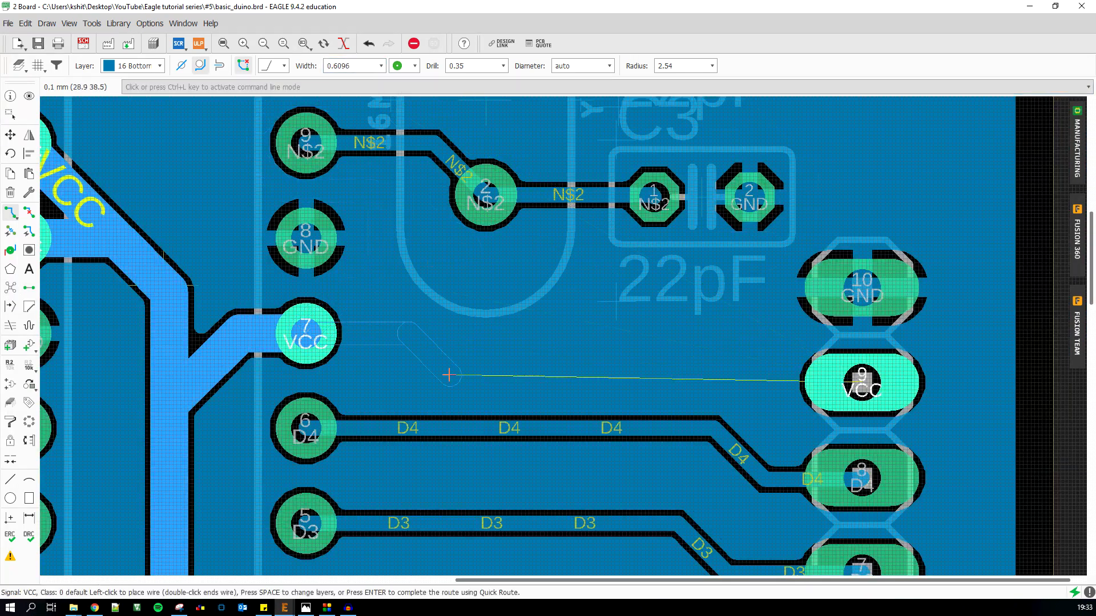
click(722, 375)
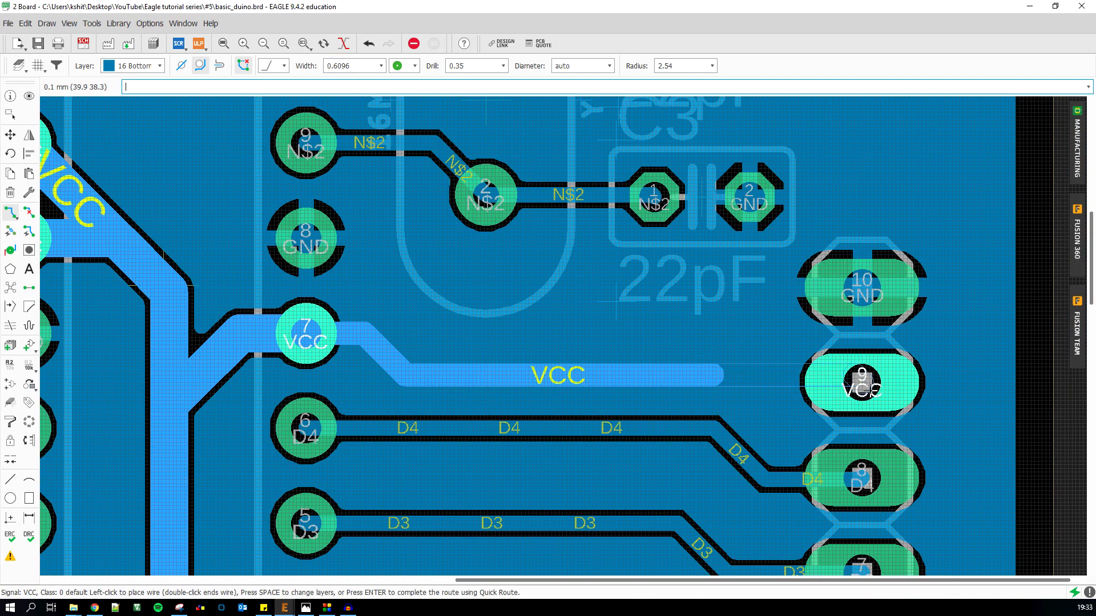
click(871, 390)
click(11, 288)
Route VCC 0.6096 wide from the central trace through R1's lower pad to JP4's pin 1 and run Ratsnest
scroll(613, 269, down, 8)
scroll(634, 399, up, 6)
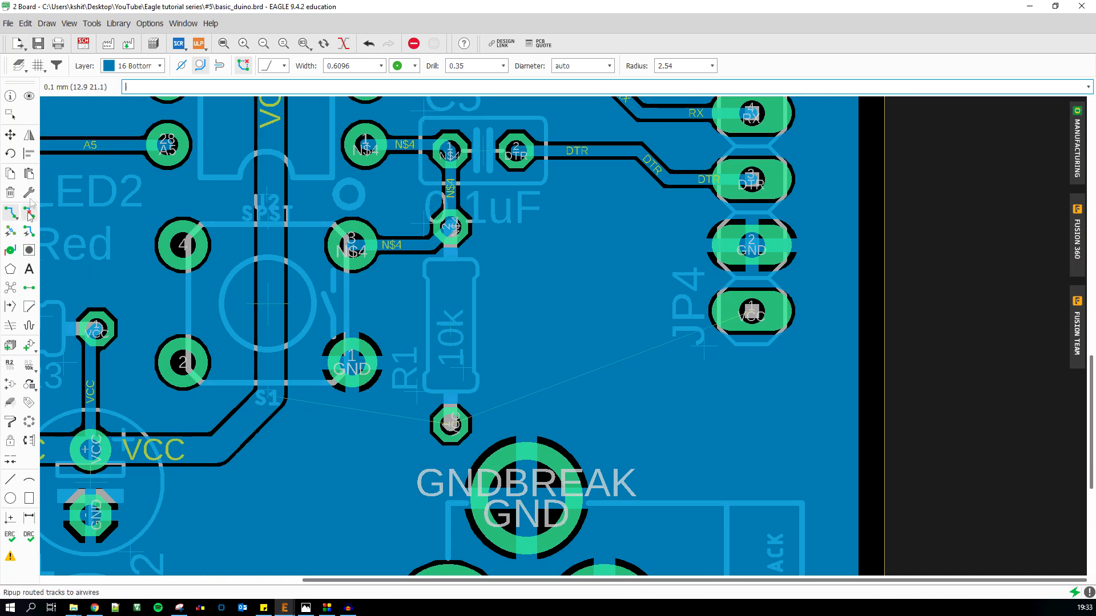
click(450, 419)
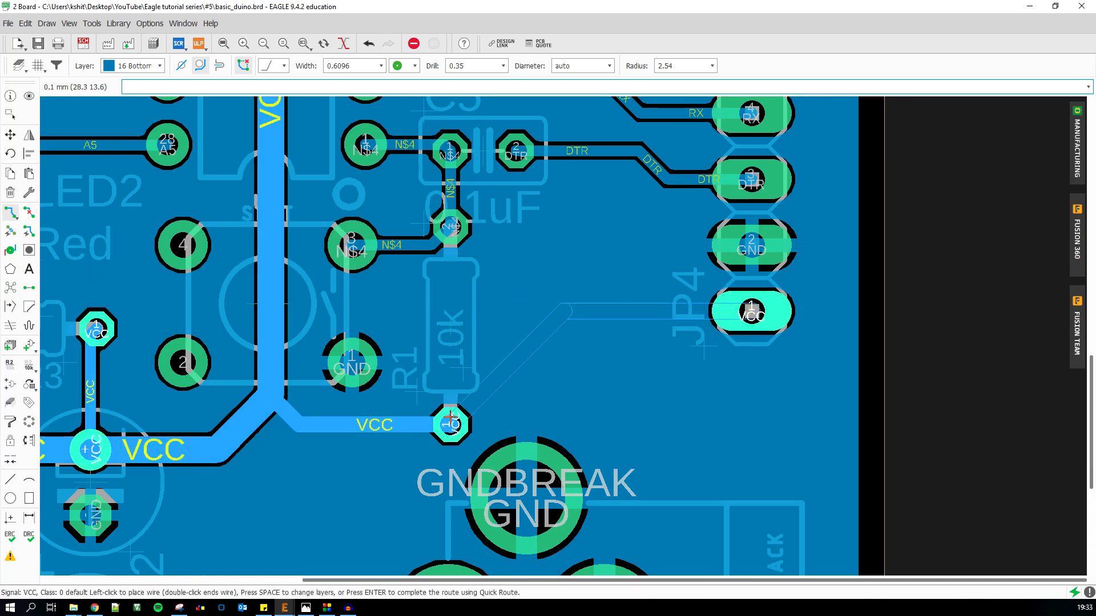
click(751, 310)
click(10, 287)
Examine the routed board, checking the VCC and N$1 power traces, the header connections and the GND polygon around them
scroll(530, 274, down, 6)
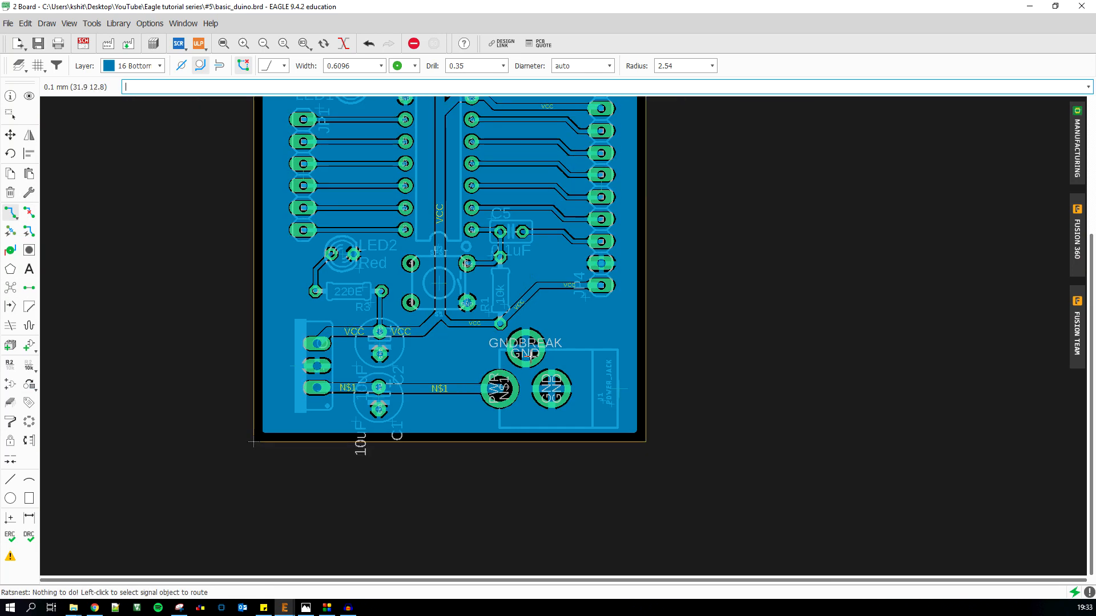
scroll(530, 354, down, 2)
scroll(492, 168, up, 2)
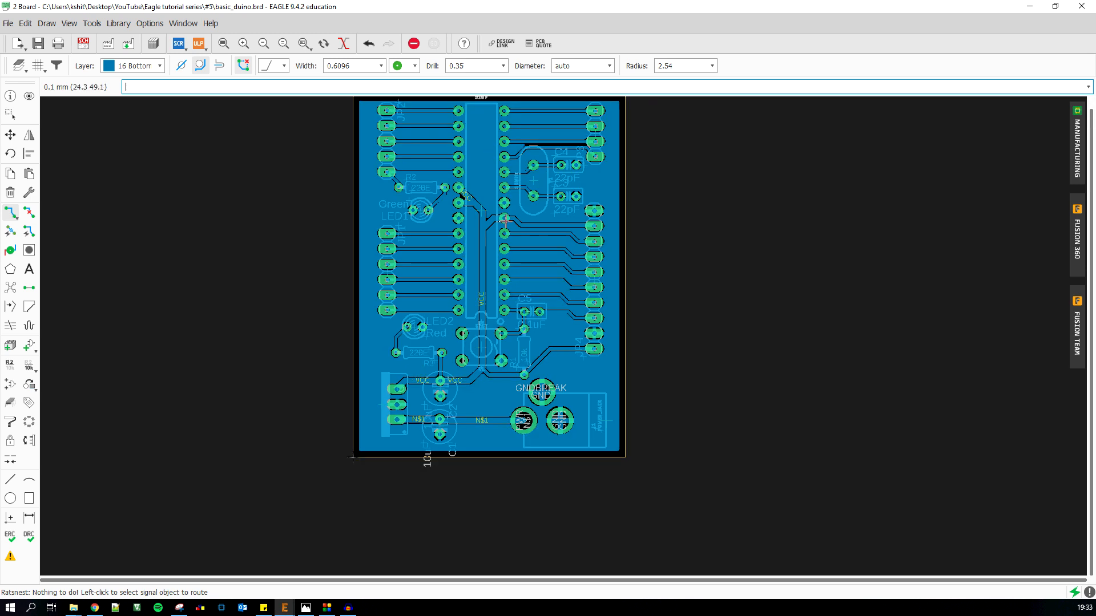
scroll(505, 220, down, 1)
scroll(481, 276, up, 3)
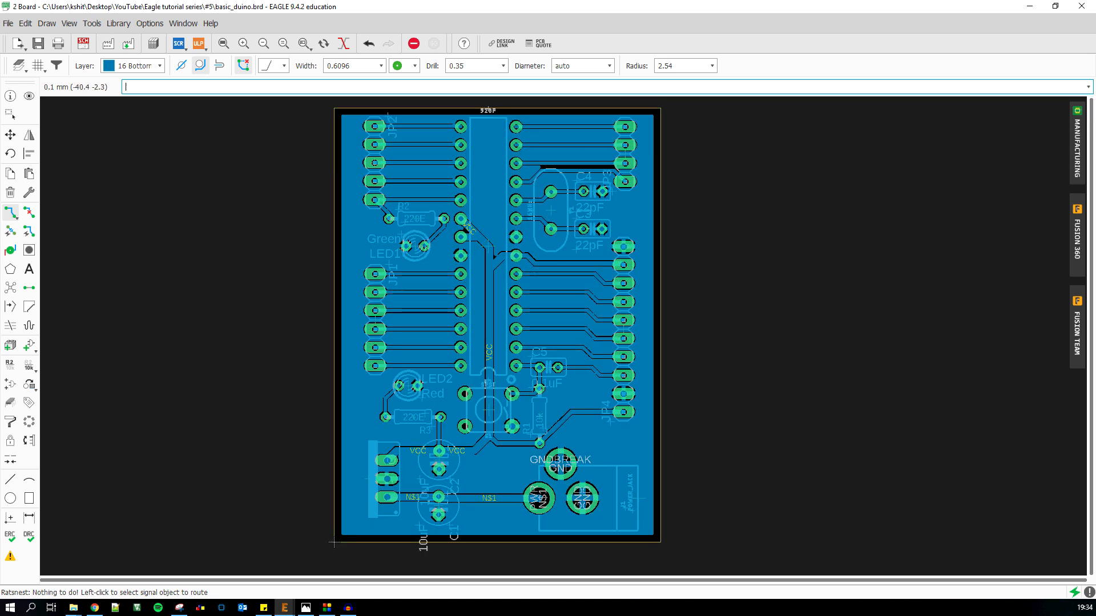
key(alt+Tab)
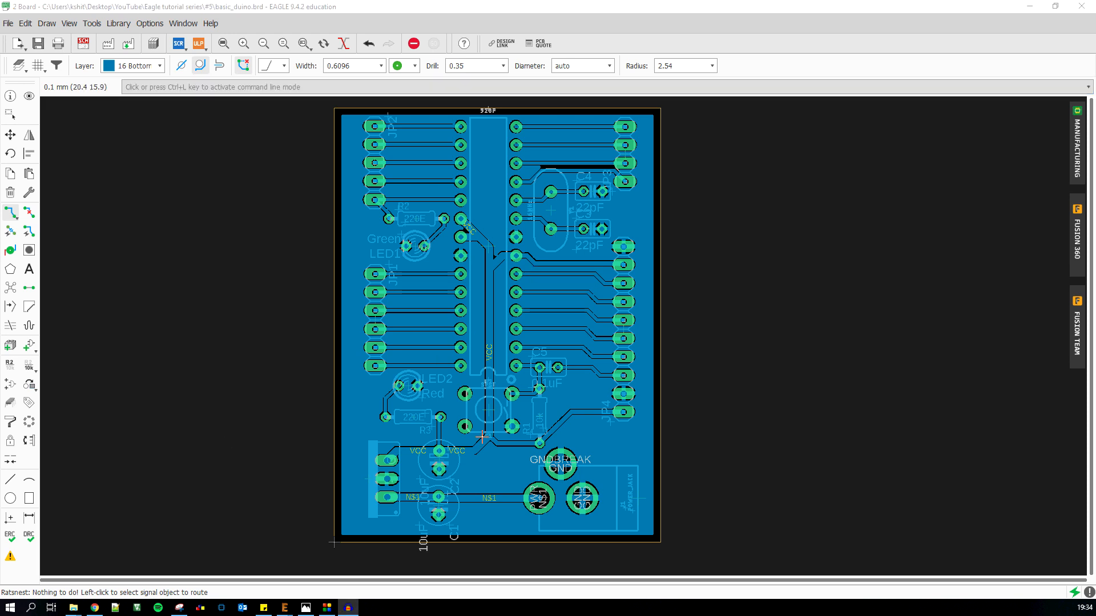
scroll(470, 480, up, 4)
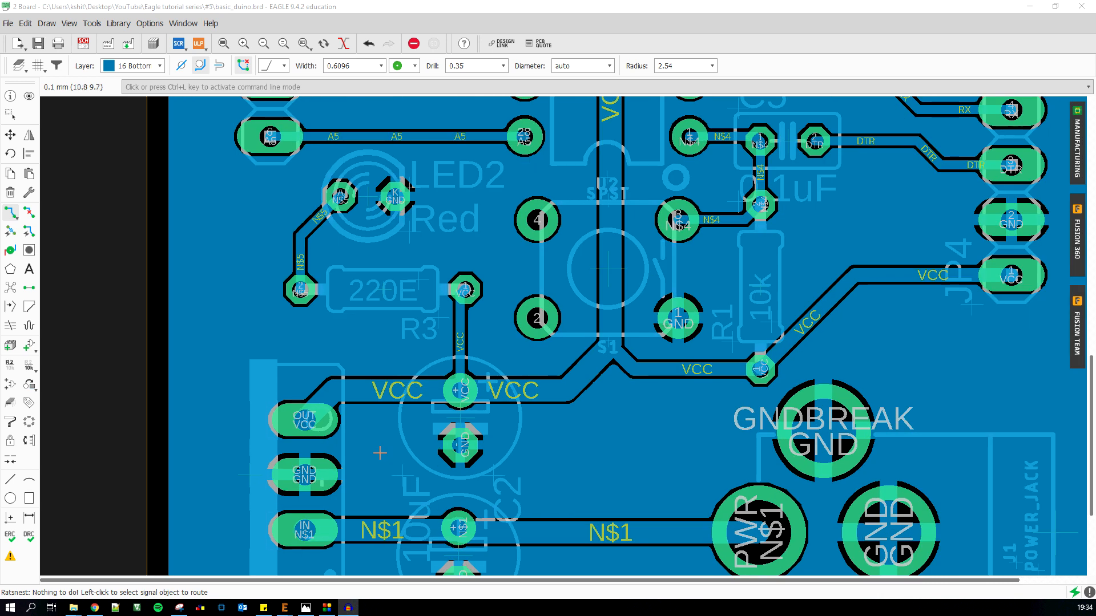
scroll(445, 342, down, 1)
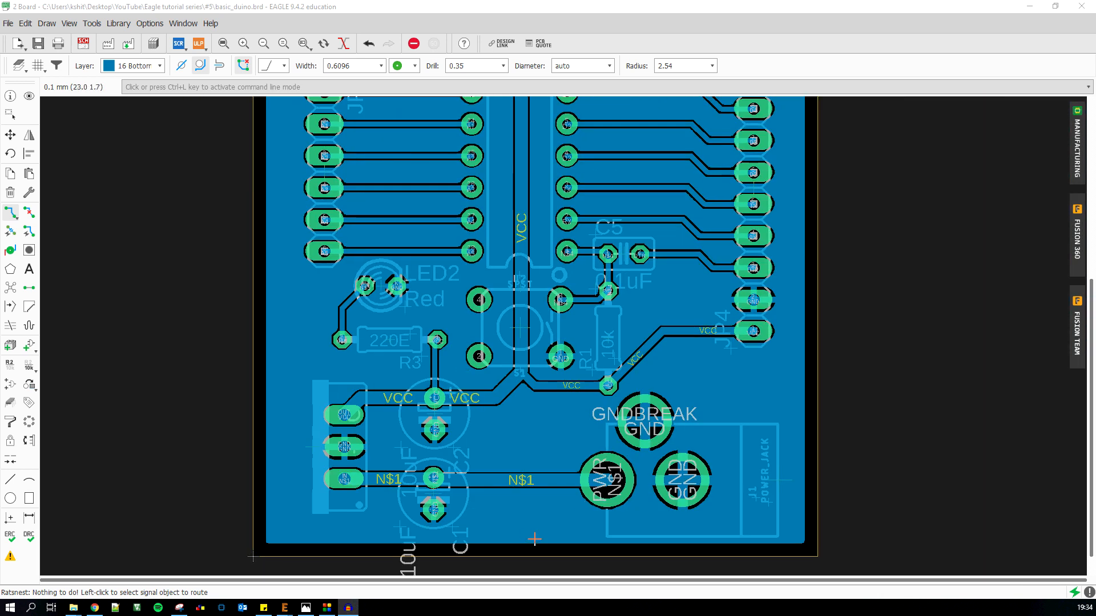
scroll(534, 539, down, 2)
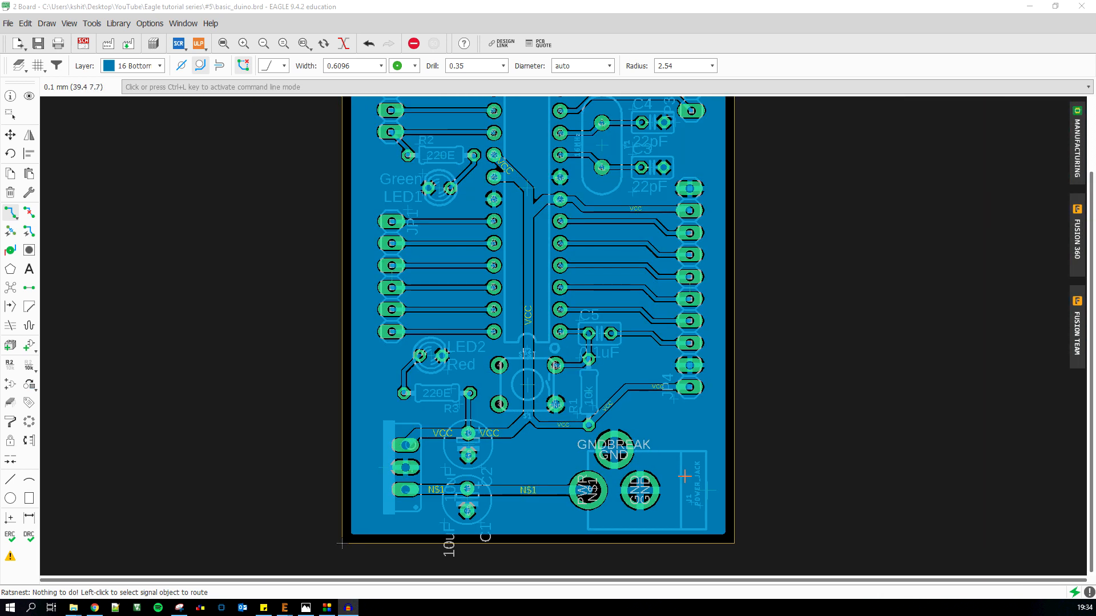
scroll(685, 476, down, 2)
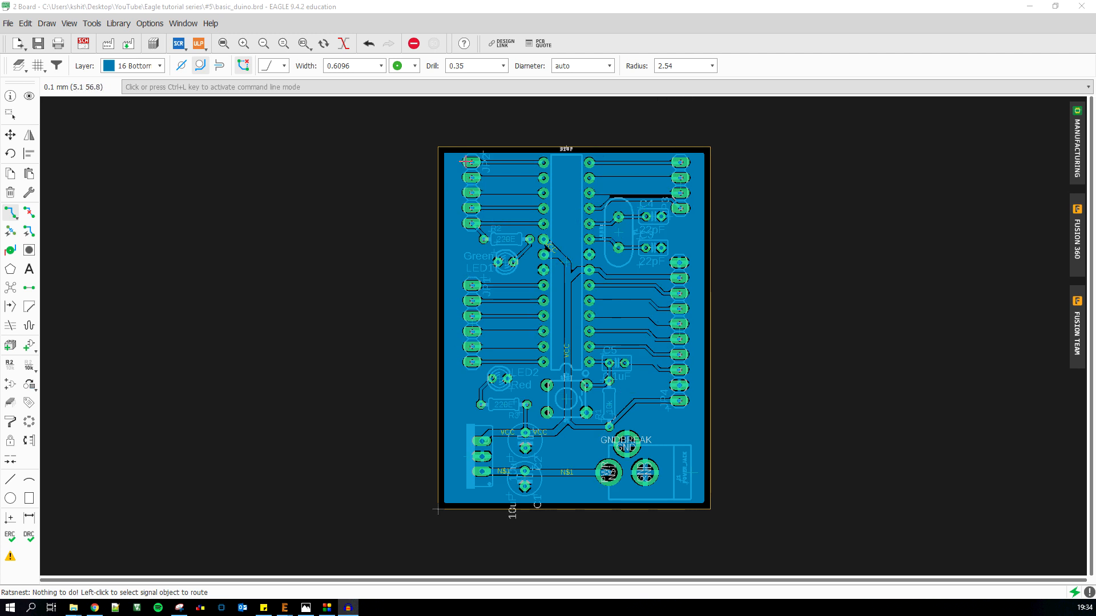
scroll(575, 451, up, 1)
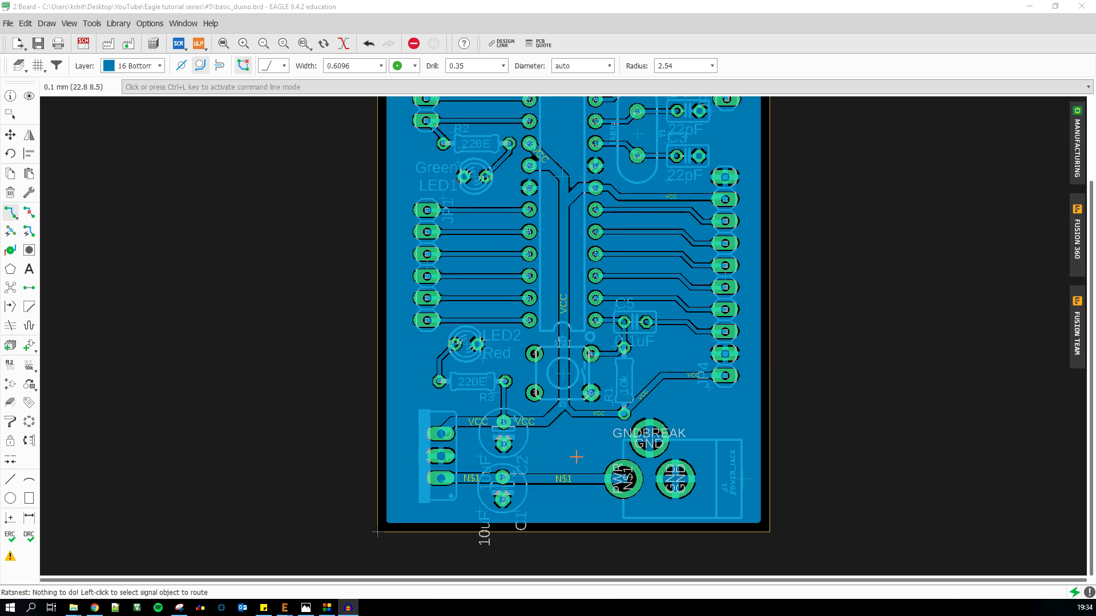
scroll(575, 451, down, 1)
scroll(734, 367, up, 2)
scroll(670, 334, down, 3)
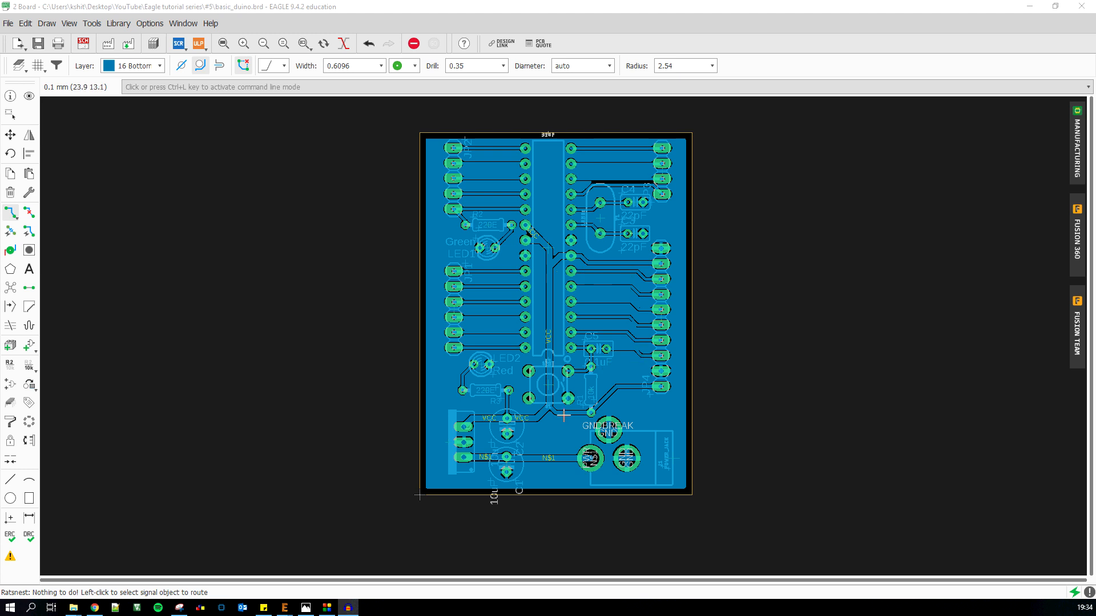
scroll(564, 416, up, 1)
scroll(564, 414, down, 2)
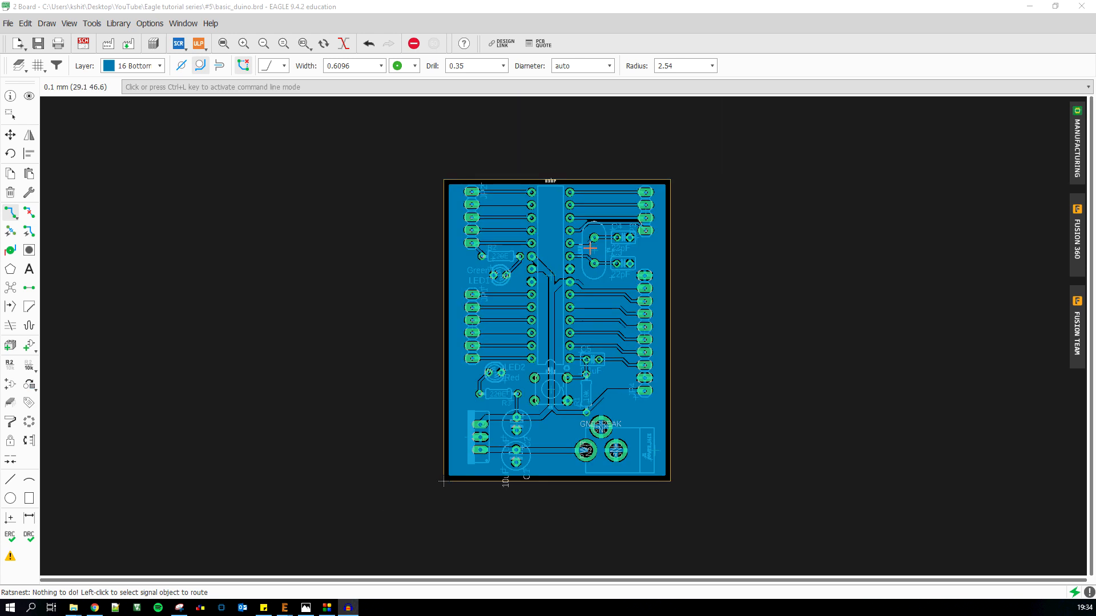
scroll(632, 358, up, 1)
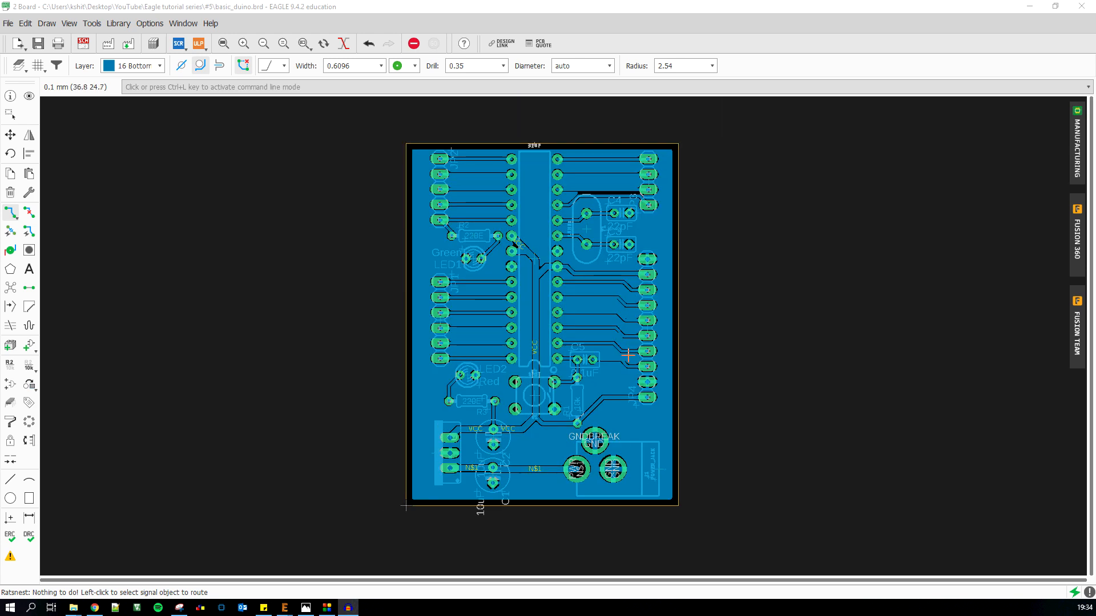
scroll(627, 355, up, 1)
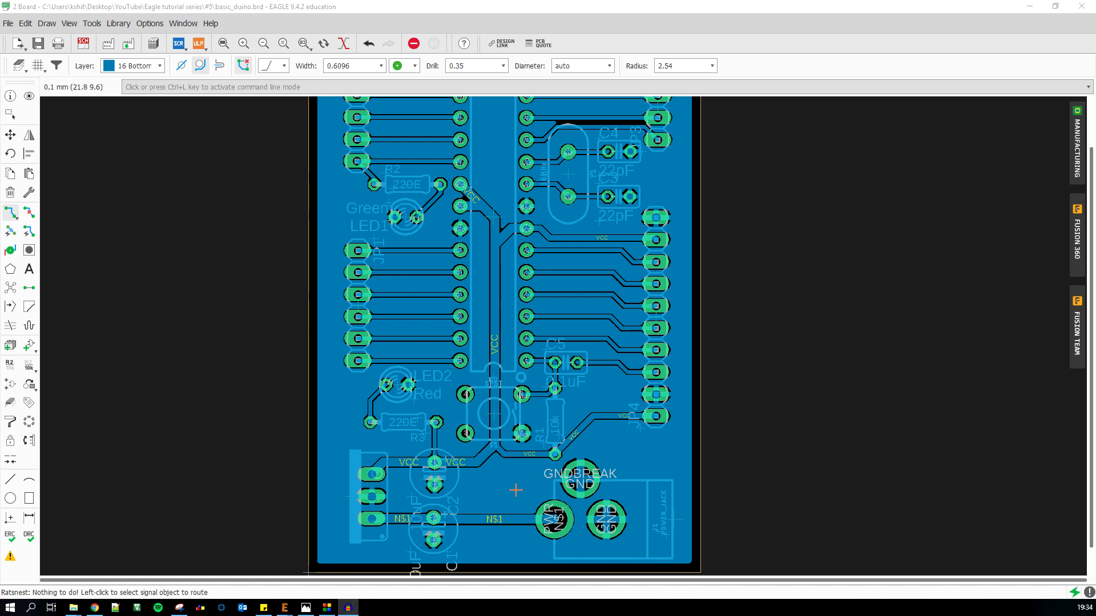
scroll(288, 498, down, 1)
scroll(513, 292, up, 2)
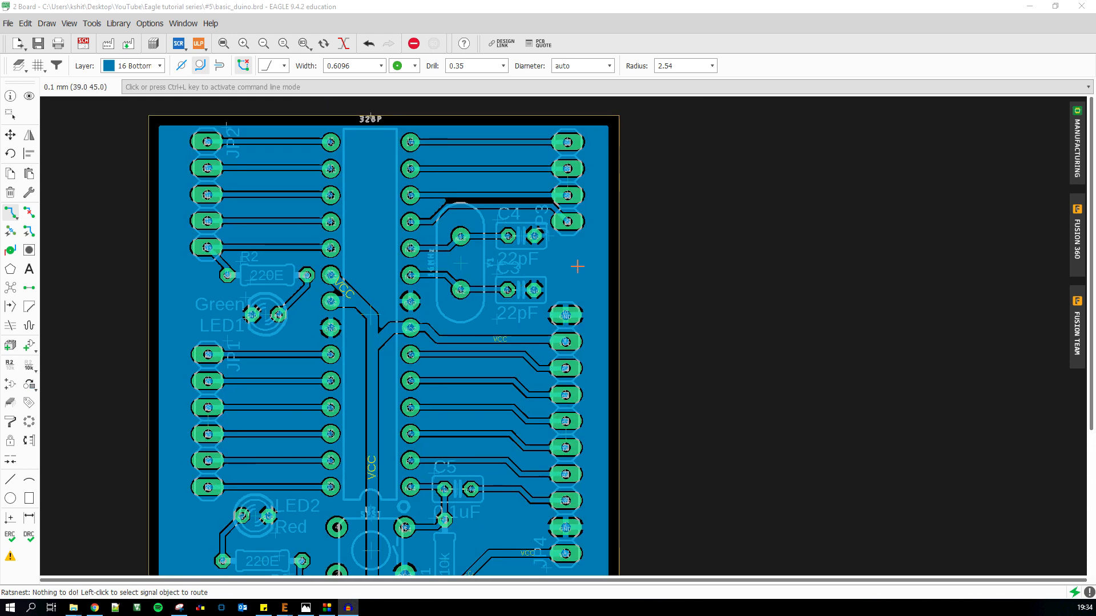
scroll(471, 199, up, 2)
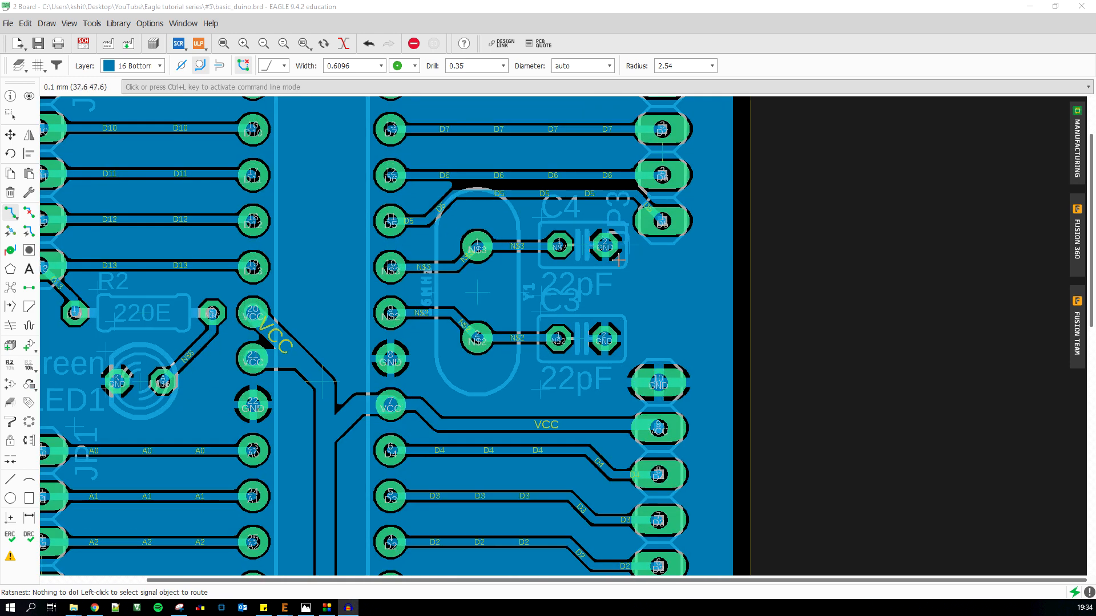
scroll(613, 230, down, 5)
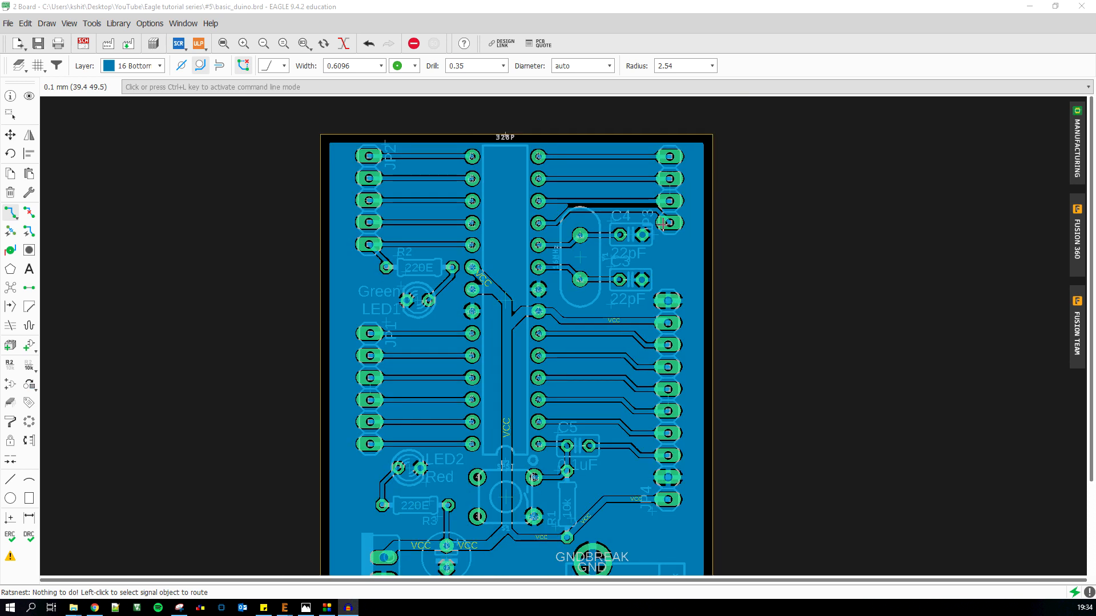
scroll(623, 195, down, 1)
scroll(553, 352, up, 1)
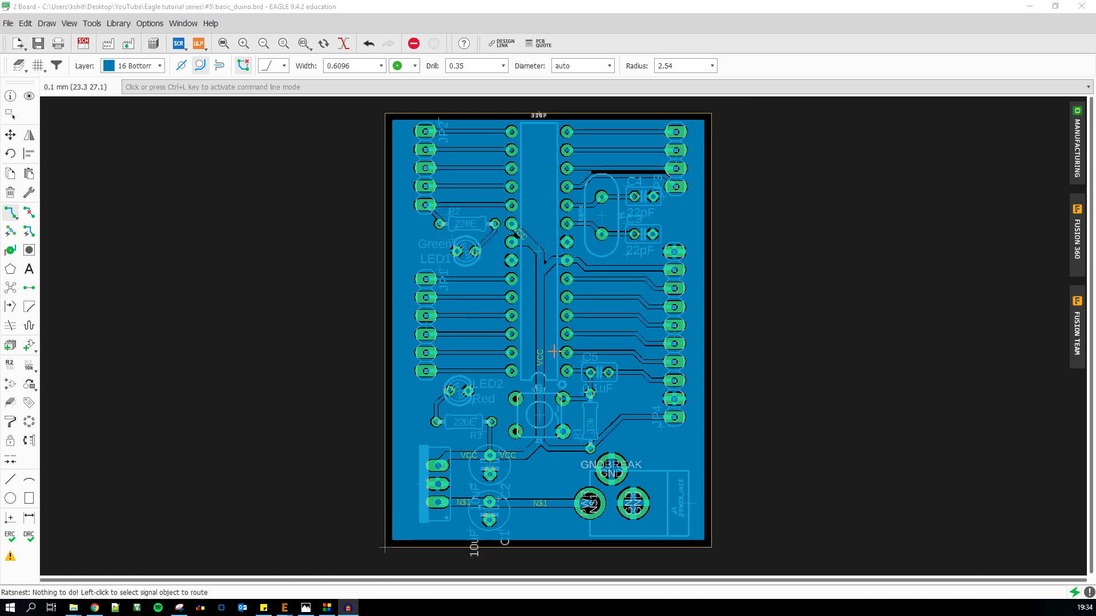